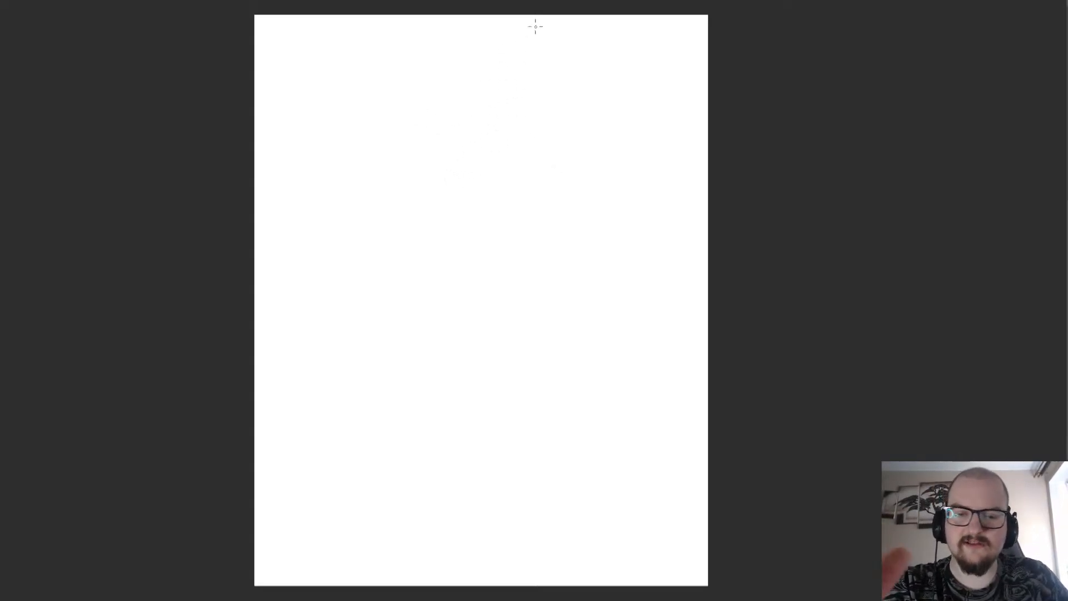
pyautogui.moveTo(520, 98); pyautogui.dragTo(491, 84)
pyautogui.hotkey('ctrl', 'z')
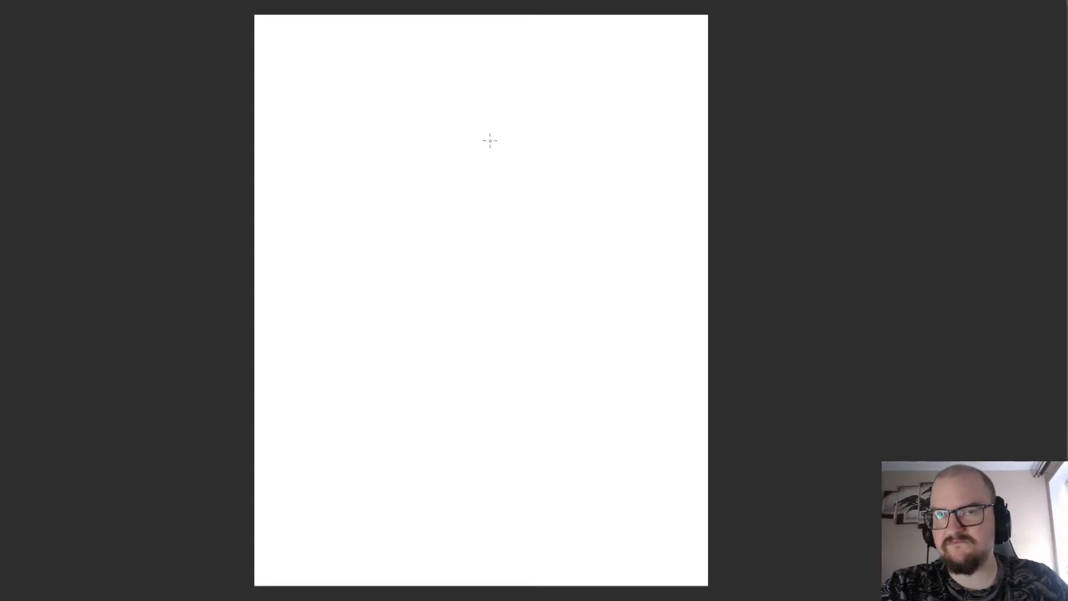
pyautogui.scroll(-1, 548, 146)
pyautogui.scroll(1, 465, 230)
pyautogui.scroll(-1, 554, 89)
pyautogui.scroll(1, 577, 28)
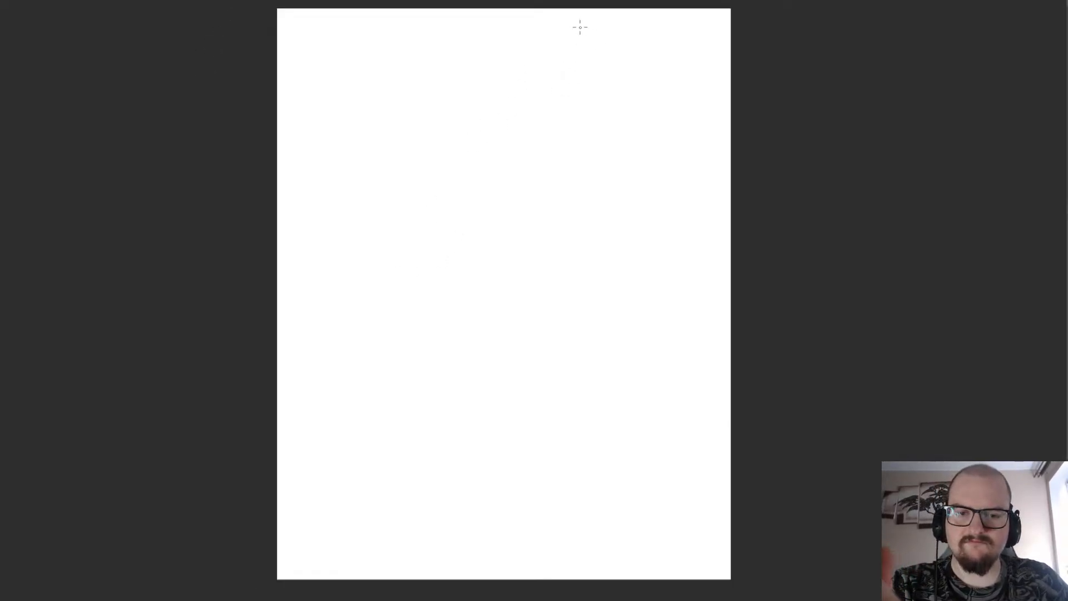
# Try to sketch a short curved contour in the upper middle of the blank page, undoing the misplaced strokes.
pyautogui.moveTo(517, 98)
pyautogui.mouseDown()
pyautogui.moveTo(492, 105)
pyautogui.moveTo(463, 143)
pyautogui.mouseUp()
pyautogui.hotkey('ctrl', 'z')
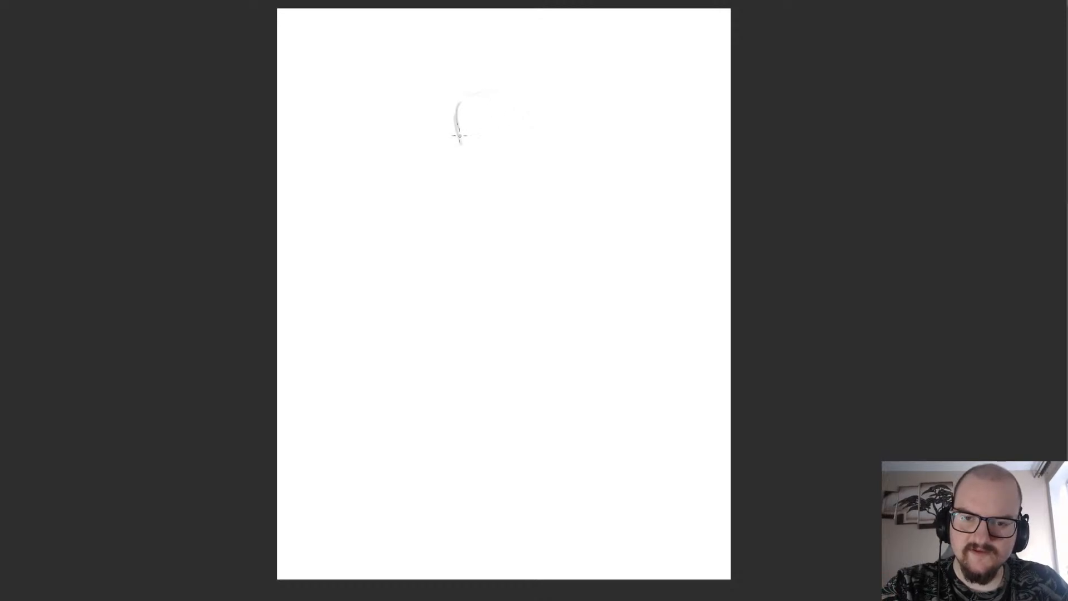
pyautogui.hotkey('ctrl', 'z')
pyautogui.moveTo(453, 105); pyautogui.dragTo(466, 150)
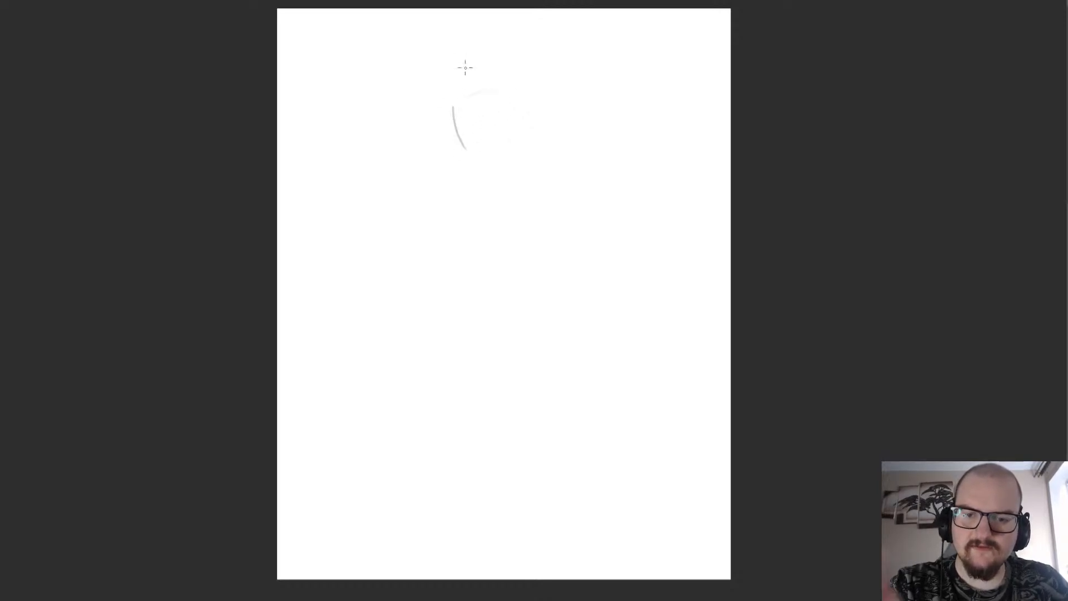
pyautogui.hotkey('ctrl', 'z')
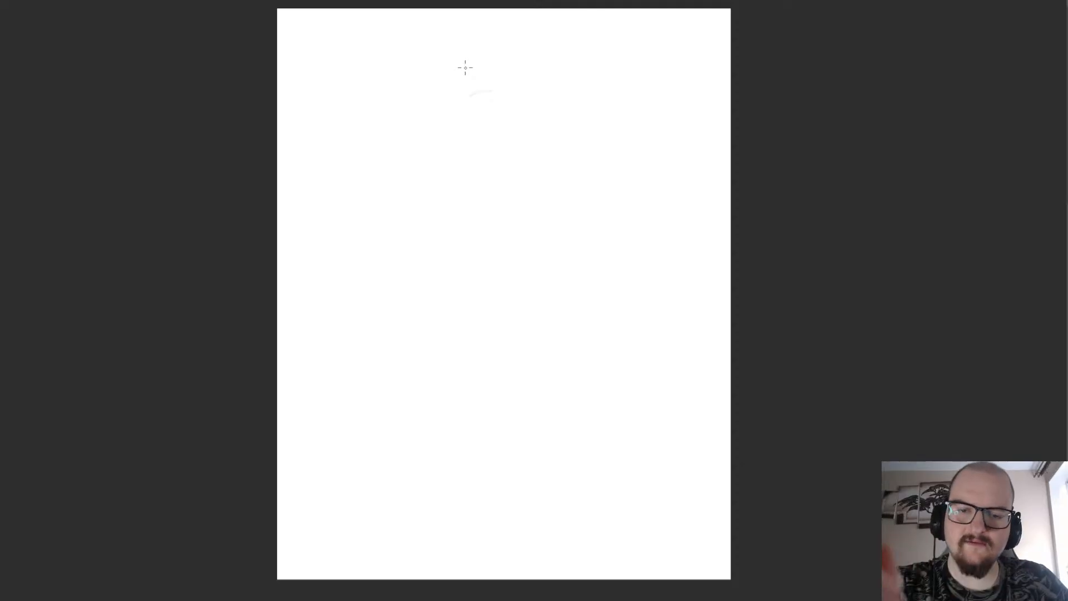
# Try to sketch a rounded form from an arched top stroke and a slanting side stroke, undoing misplaced lines.
pyautogui.moveTo(510, 86); pyautogui.dragTo(477, 105)
pyautogui.moveTo(485, 156)
pyautogui.mouseDown()
pyautogui.moveTo(461, 101)
pyautogui.moveTo(480, 152)
pyautogui.moveTo(464, 113)
pyautogui.moveTo(498, 163)
pyautogui.mouseUp()
pyautogui.hotkey('ctrl', 'z')
pyautogui.hotkey('ctrl', 'z')
pyautogui.hotkey('ctrl', 'z')
pyautogui.hotkey('ctrl', 'z')
pyautogui.moveTo(464, 117); pyautogui.dragTo(486, 152)
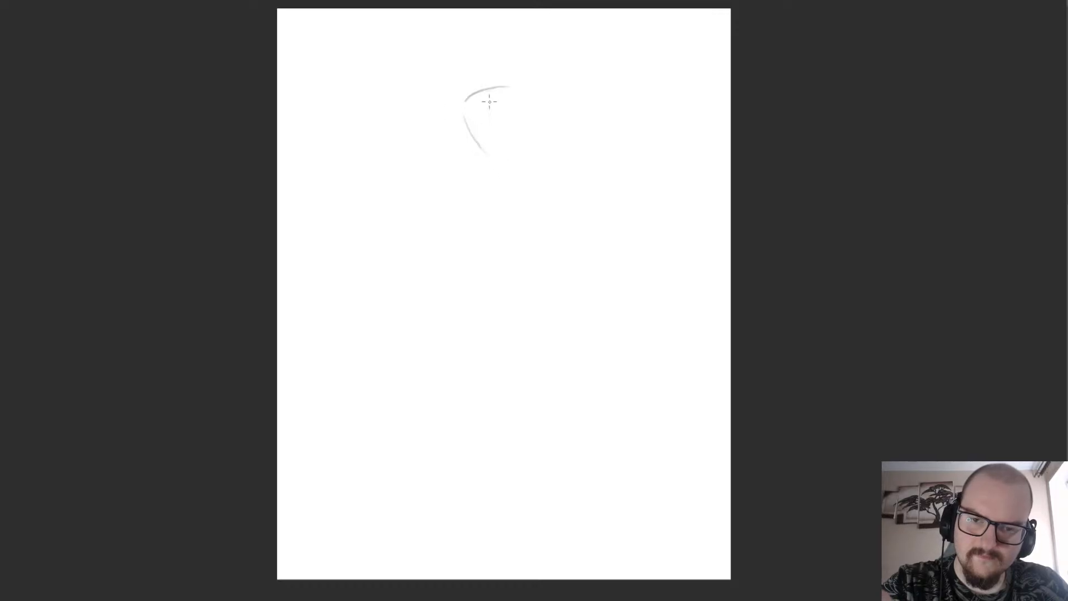
pyautogui.hotkey('ctrl', 'z')
pyautogui.hotkey('ctrl', 'z')
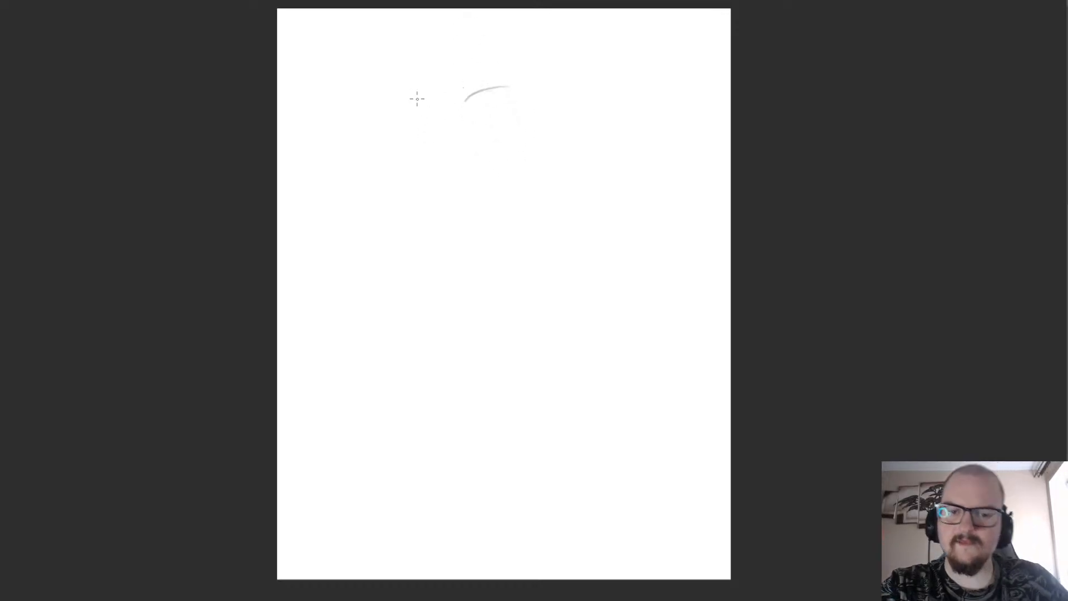
pyautogui.scroll(-3, 391, 247)
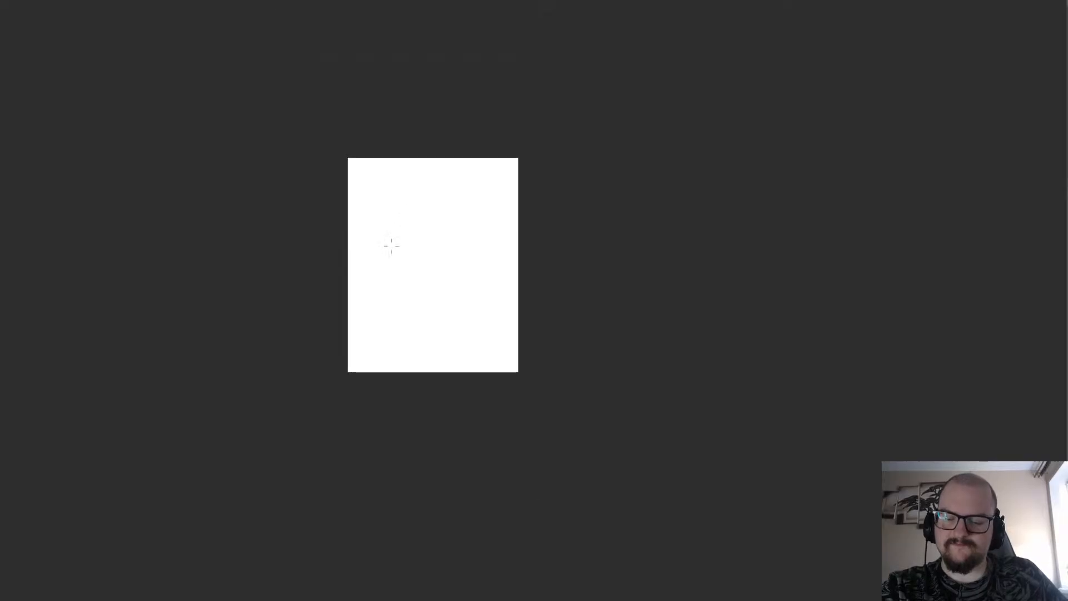
pyautogui.scroll(3, 395, 241)
pyautogui.scroll(-3, 402, 202)
pyautogui.scroll(3, 418, 179)
pyautogui.scroll(-3, 420, 187)
pyautogui.scroll(3, 411, 239)
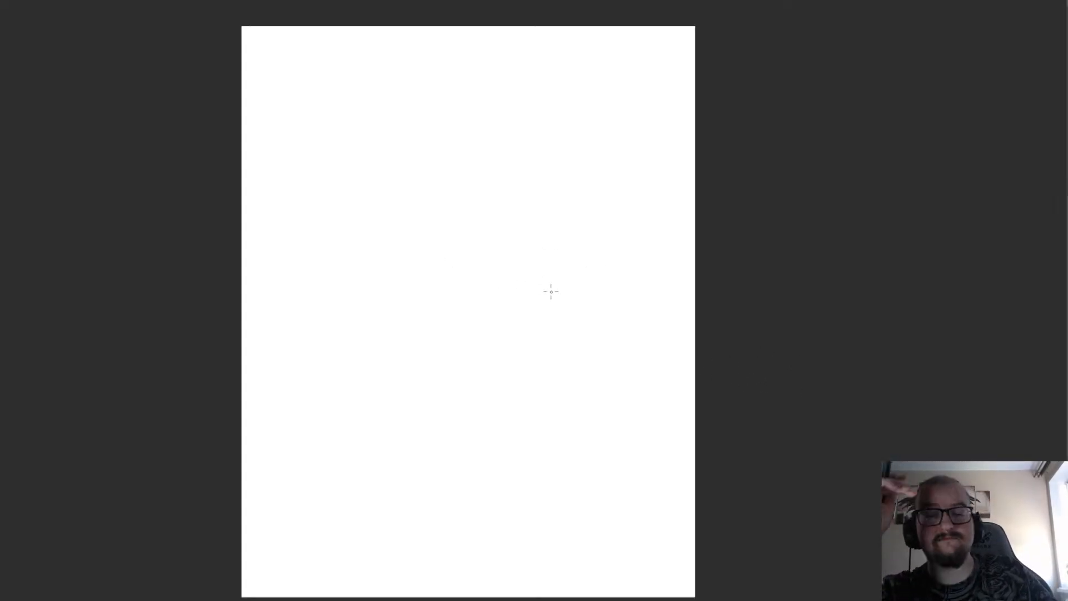
# Sketch a small tilted box with a front face and a narrow side face on the upper page, undoing misplaced edges.
pyautogui.moveTo(439, 109)
pyautogui.mouseDown()
pyautogui.moveTo(404, 123)
pyautogui.moveTo(415, 112)
pyautogui.moveTo(408, 155)
pyautogui.mouseUp()
pyautogui.hotkey('ctrl', 'z')
pyautogui.hotkey('ctrl', 'z')
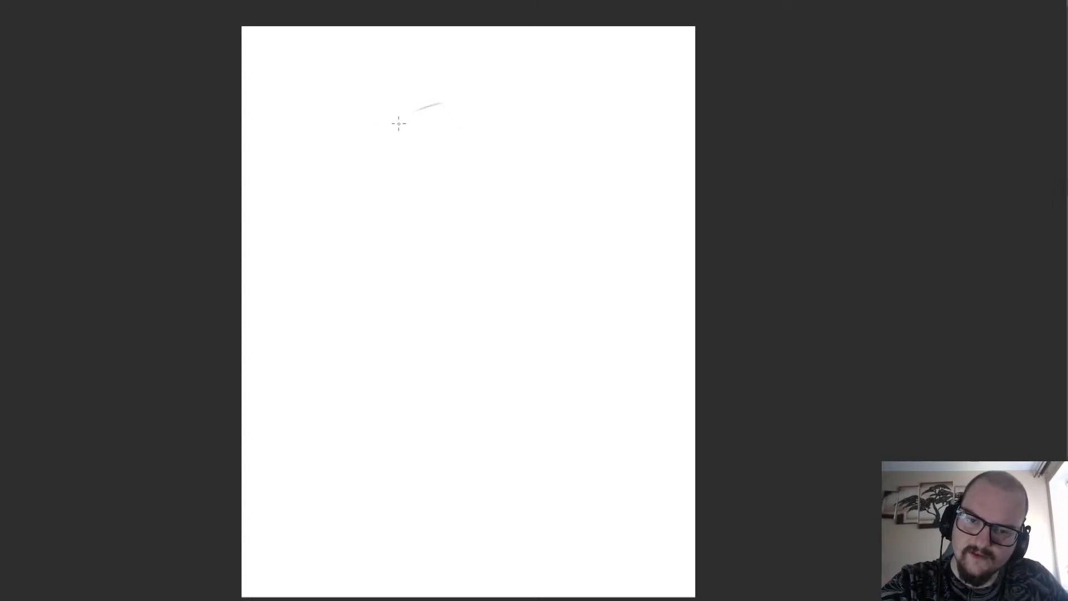
pyautogui.moveTo(398, 117); pyautogui.dragTo(406, 154)
pyautogui.moveTo(441, 107)
pyautogui.mouseDown()
pyautogui.moveTo(450, 179)
pyautogui.moveTo(426, 125)
pyautogui.moveTo(441, 108)
pyautogui.moveTo(455, 160)
pyautogui.moveTo(444, 143)
pyautogui.moveTo(453, 155)
pyautogui.moveTo(400, 166)
pyautogui.moveTo(420, 152)
pyautogui.moveTo(450, 156)
pyautogui.moveTo(396, 184)
pyautogui.moveTo(450, 151)
pyautogui.moveTo(394, 160)
pyautogui.moveTo(451, 148)
pyautogui.moveTo(396, 159)
pyautogui.moveTo(420, 68)
pyautogui.moveTo(395, 98)
pyautogui.moveTo(400, 144)
pyautogui.moveTo(408, 161)
pyautogui.moveTo(401, 98)
pyautogui.moveTo(406, 112)
pyautogui.moveTo(442, 104)
pyautogui.moveTo(396, 116)
pyautogui.moveTo(444, 95)
pyautogui.moveTo(438, 118)
pyautogui.moveTo(443, 105)
pyautogui.moveTo(394, 113)
pyautogui.moveTo(442, 102)
pyautogui.moveTo(449, 146)
pyautogui.moveTo(415, 157)
pyautogui.moveTo(399, 138)
pyautogui.moveTo(408, 157)
pyautogui.moveTo(396, 113)
pyautogui.moveTo(467, 118)
pyautogui.moveTo(460, 154)
pyautogui.mouseUp()
pyautogui.hotkey('ctrl', 'z')
pyautogui.hotkey('ctrl', 'z')
pyautogui.hotkey('ctrl', 'z')
pyautogui.hotkey('ctrl', 'z')
pyautogui.hotkey('ctrl', 'z')
pyautogui.hotkey('ctrl', 'z')
pyautogui.hotkey('ctrl', 'z')
pyautogui.hotkey('ctrl', 'z')
pyautogui.hotkey('ctrl', 'z')
pyautogui.hotkey('ctrl', 'z')
pyautogui.hotkey('ctrl', 'z')
pyautogui.hotkey('ctrl', 'z')
pyautogui.hotkey('ctrl', 'z')
pyautogui.hotkey('ctrl', 'z')
pyautogui.hotkey('ctrl', 'z')
pyautogui.hotkey('ctrl', 'z')
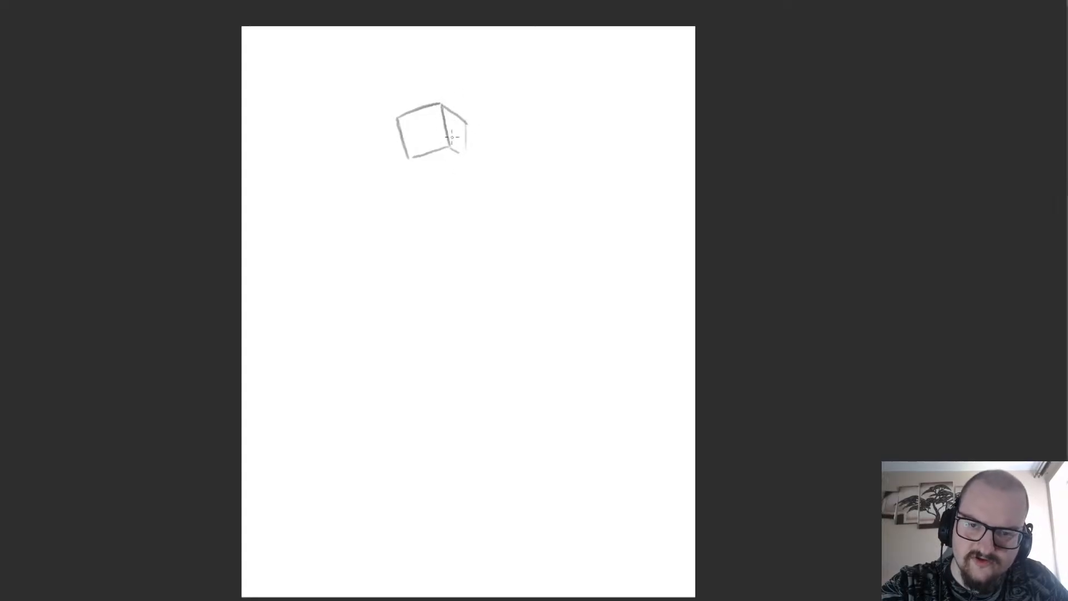
# Undo all strokes of the tilted box to clear the page.
pyautogui.hotkey('ctrl', 'z')
pyautogui.hotkey('ctrl', 'z')
pyautogui.hotkey('ctrl', 'z')
pyautogui.hotkey('ctrl', 'z')
pyautogui.hotkey('ctrl', 'z')
pyautogui.hotkey('ctrl', 'z')
pyautogui.hotkey('ctrl', 'z')
pyautogui.hotkey('ctrl', 'z')
pyautogui.hotkey('ctrl', 'z')
pyautogui.hotkey('ctrl', 'z')
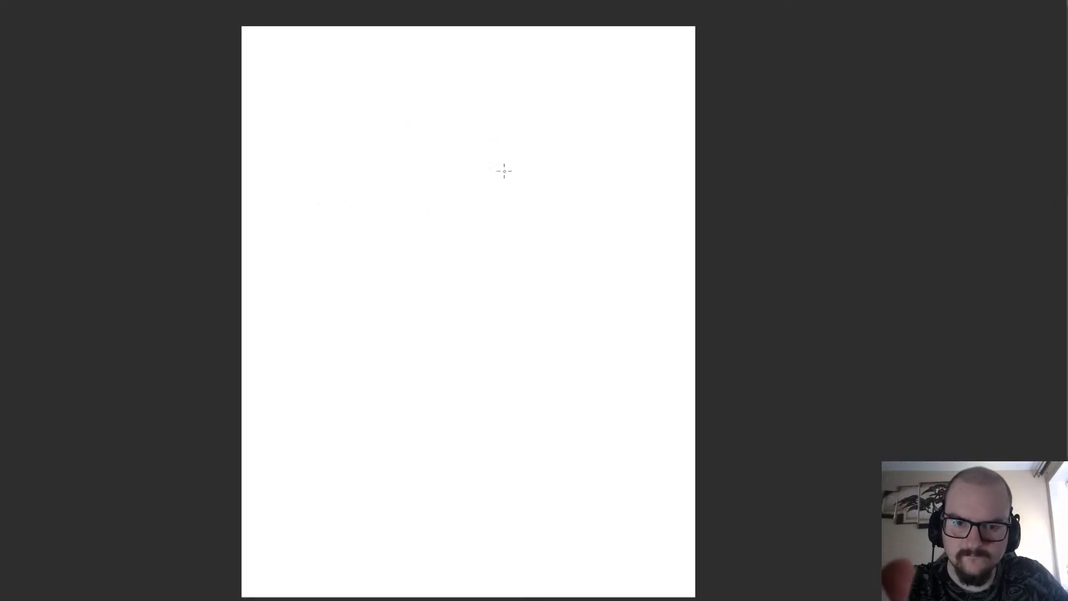
# Rough in the edges of a new box in the upper middle of the page, undoing misplaced strokes.
pyautogui.moveTo(494, 173)
pyautogui.mouseDown()
pyautogui.moveTo(448, 176)
pyautogui.moveTo(448, 144)
pyautogui.moveTo(491, 165)
pyautogui.moveTo(439, 138)
pyautogui.mouseUp()
pyautogui.hotkey('ctrl', 'z')
pyautogui.hotkey('ctrl', 'z')
pyautogui.moveTo(497, 178)
pyautogui.mouseDown()
pyautogui.moveTo(497, 154)
pyautogui.moveTo(447, 140)
pyautogui.mouseUp()
pyautogui.hotkey('ctrl', 'z')
pyautogui.moveTo(498, 179)
pyautogui.mouseDown()
pyautogui.moveTo(497, 151)
pyautogui.moveTo(451, 142)
pyautogui.moveTo(494, 136)
pyautogui.moveTo(489, 155)
pyautogui.moveTo(497, 144)
pyautogui.moveTo(449, 143)
pyautogui.mouseUp()
pyautogui.hotkey('ctrl', 'z')
# Rework the new box into two adjoining faces sharing a vertical edge, undoing strokes that miss the shape.
pyautogui.hotkey('ctrl', 'z')
pyautogui.moveTo(443, 177)
pyautogui.mouseDown()
pyautogui.moveTo(450, 202)
pyautogui.moveTo(493, 207)
pyautogui.moveTo(411, 196)
pyautogui.moveTo(502, 200)
pyautogui.moveTo(415, 190)
pyautogui.moveTo(375, 416)
pyautogui.moveTo(381, 427)
pyautogui.mouseUp()
pyautogui.hotkey('ctrl', 'z')
pyautogui.hotkey('ctrl', 'z')
pyautogui.scroll(2, 492, 196)
pyautogui.hotkey('ctrl', 'z')
pyautogui.hotkey('ctrl', 'z')
pyautogui.hotkey('ctrl', 'z')
pyautogui.press('r')
pyautogui.moveTo(408, 322); pyautogui.dragTo(384, 391)
# Redraw the box's side face narrower with a steeper top edge, and add a dividing line parallel to its outer edge.
pyautogui.hotkey('ctrl', 'z')
pyautogui.hotkey('ctrl', 'z')
pyautogui.hotkey('ctrl', 'z')
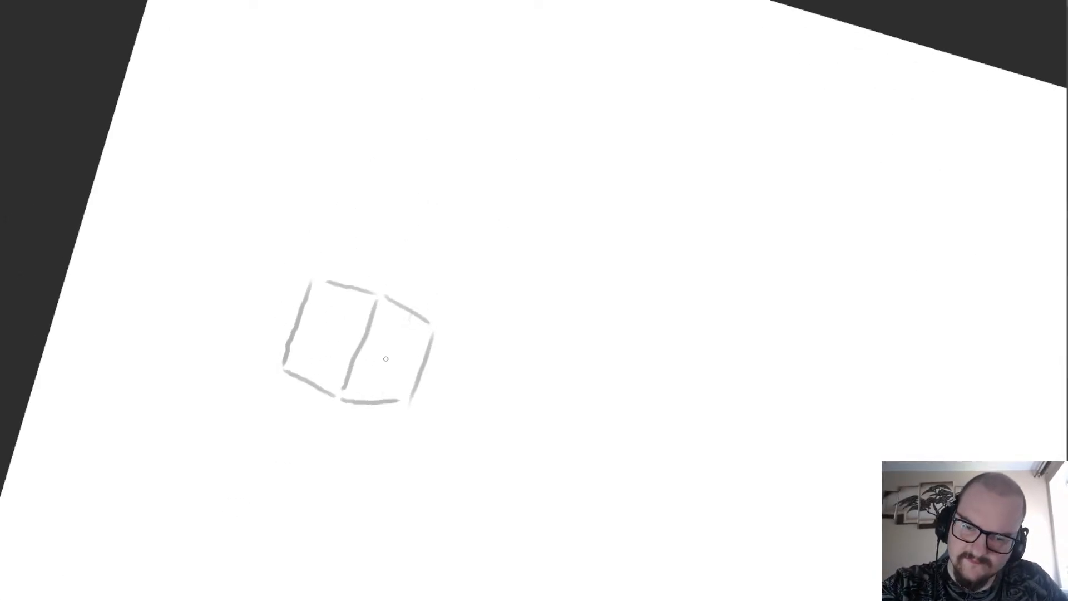
pyautogui.moveTo(380, 295)
pyautogui.mouseDown()
pyautogui.moveTo(421, 334)
pyautogui.moveTo(403, 385)
pyautogui.mouseUp()
pyautogui.moveTo(402, 325)
pyautogui.mouseDown()
pyautogui.moveTo(373, 389)
pyautogui.moveTo(406, 318)
pyautogui.moveTo(372, 400)
pyautogui.mouseUp()
pyautogui.hotkey('ctrl', 'z')
pyautogui.hotkey('ctrl', 'z')
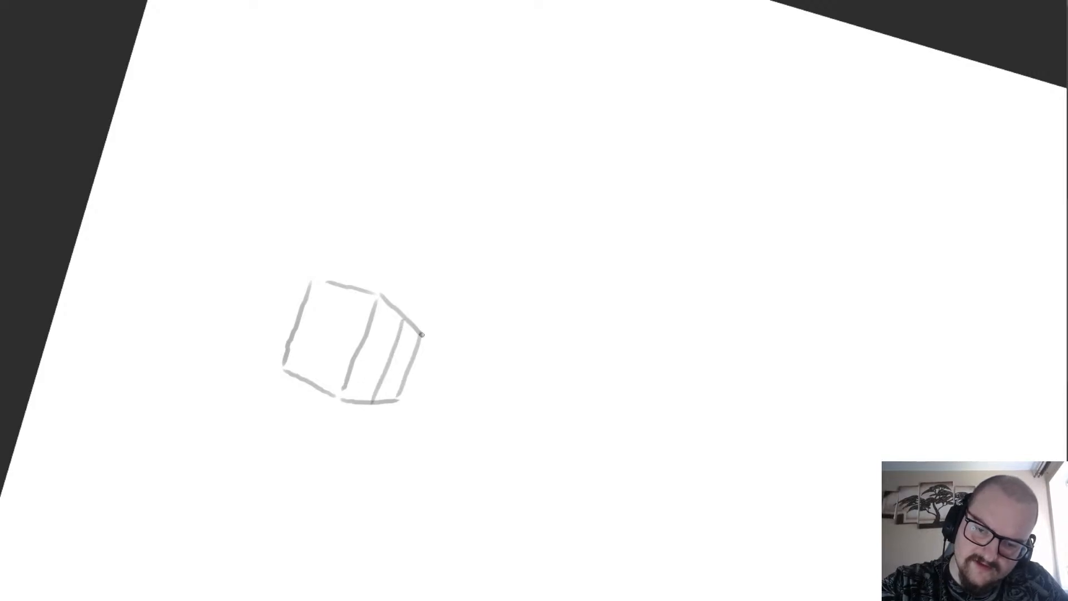
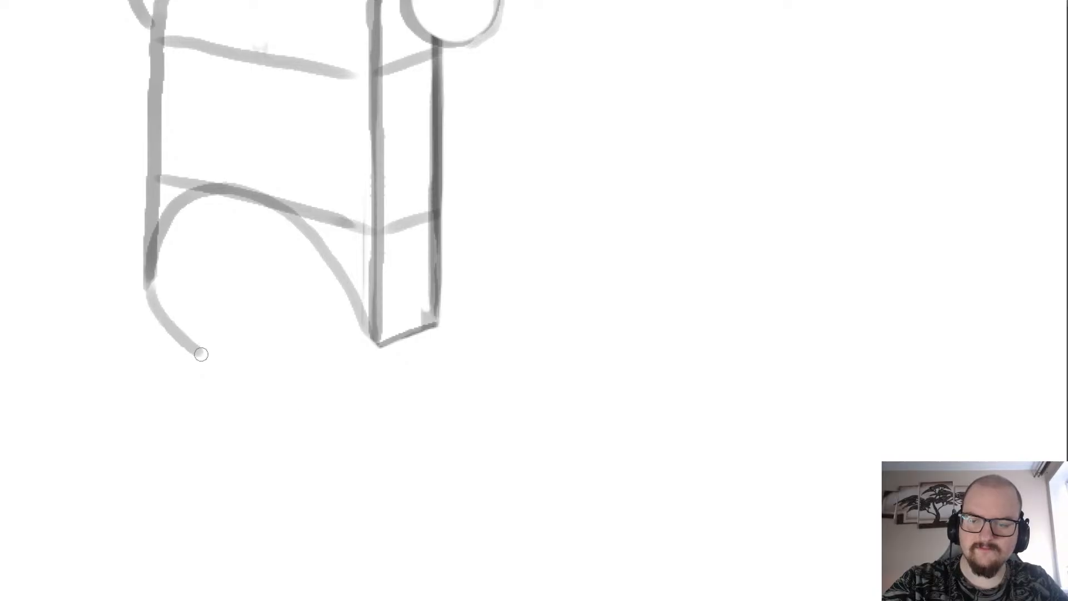
# Draw a rounded arc closing the bottom of the lower block between its outer side edges, undoing strokes that miss the shape.
pyautogui.hotkey('ctrl', 'z')
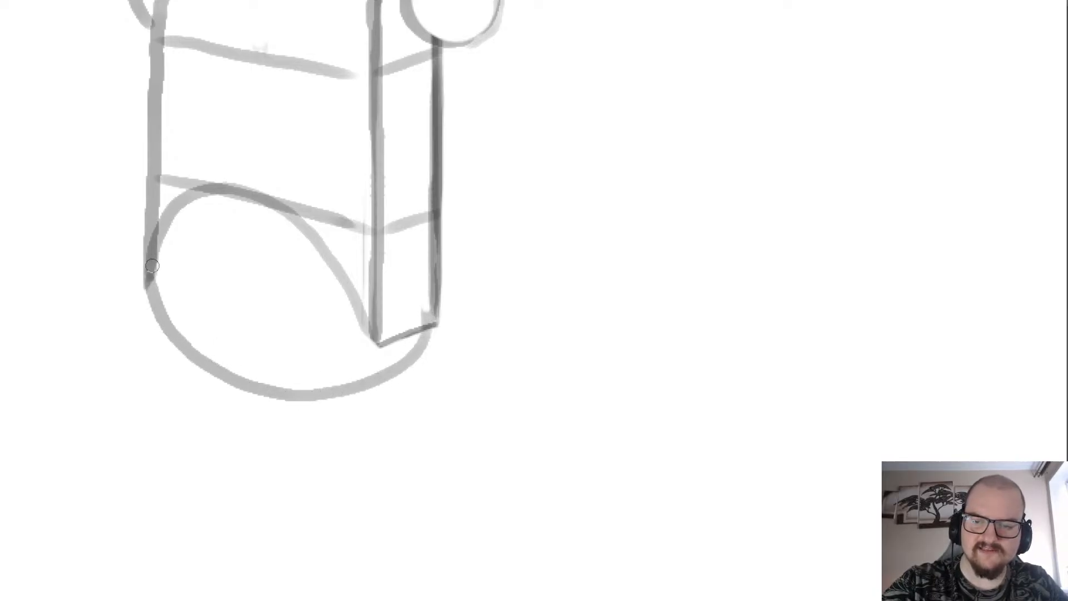
pyautogui.hotkey('ctrl', 'z')
pyautogui.hotkey('ctrl', 'z')
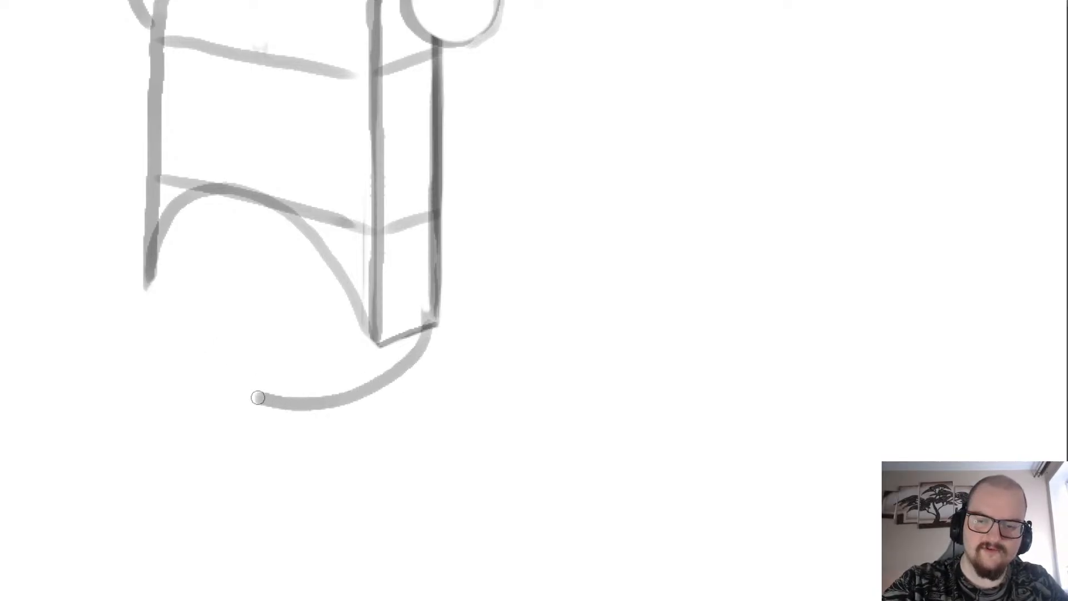
pyautogui.hotkey('ctrl', 'z')
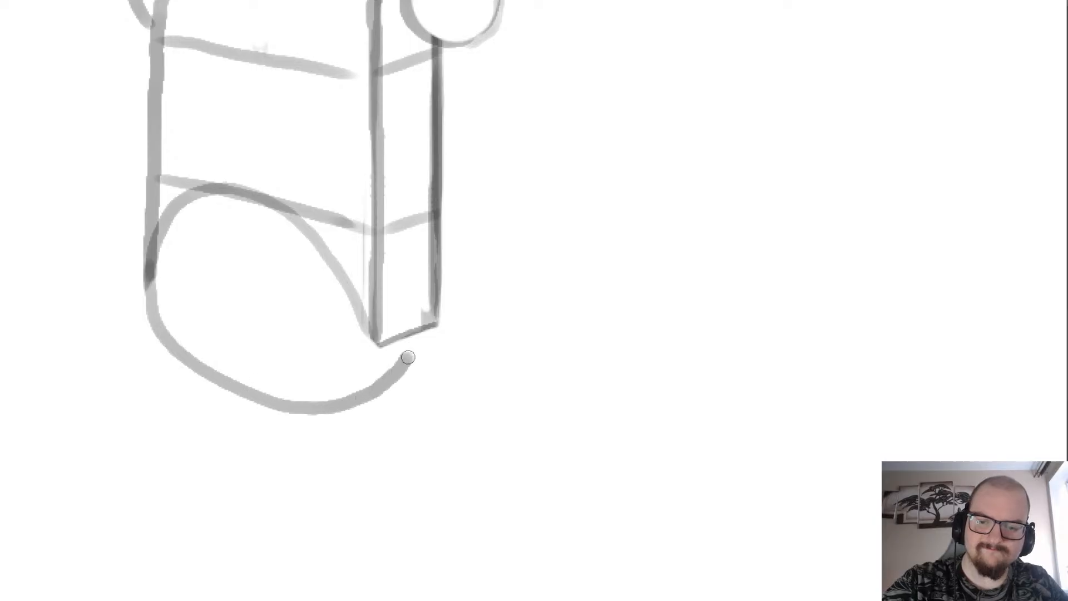
pyautogui.scroll(-3, 369, 252)
pyautogui.scroll(2, 246, 240)
pyautogui.hotkey('ctrl', 'z')
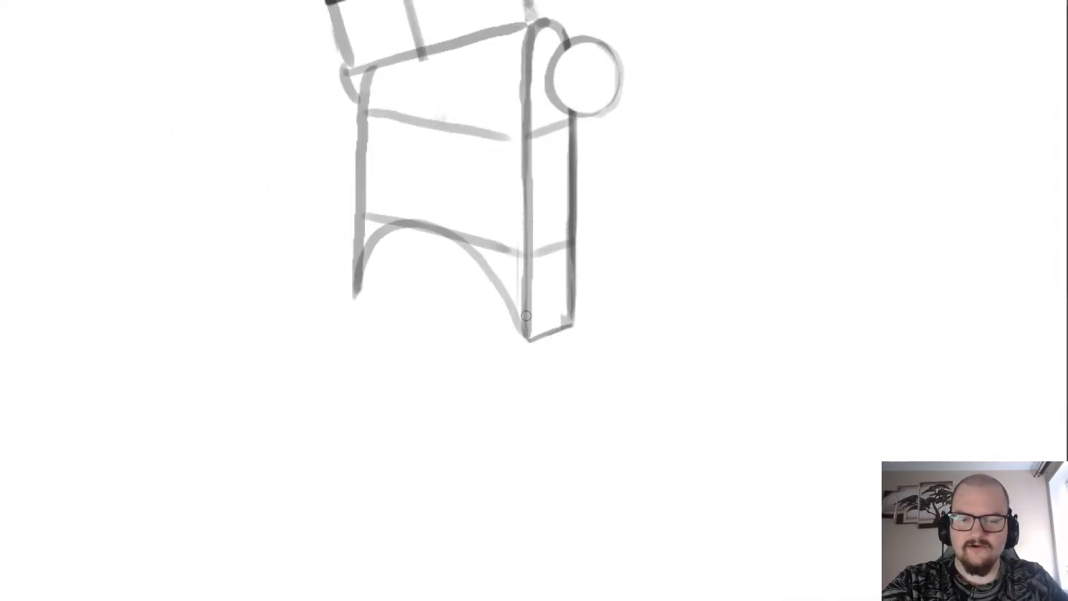
pyautogui.scroll(2, 531, 321)
pyautogui.moveTo(579, 329)
pyautogui.mouseDown()
pyautogui.moveTo(551, 371)
pyautogui.moveTo(418, 384)
pyautogui.moveTo(327, 316)
pyautogui.moveTo(310, 265)
pyautogui.moveTo(295, 294)
pyautogui.moveTo(325, 357)
pyautogui.moveTo(401, 394)
pyautogui.moveTo(493, 389)
pyautogui.moveTo(554, 341)
pyautogui.moveTo(486, 408)
pyautogui.moveTo(366, 393)
pyautogui.moveTo(307, 312)
pyautogui.moveTo(320, 235)
pyautogui.mouseUp()
pyautogui.hotkey('ctrl', 'z')
pyautogui.hotkey('ctrl', 'z')
pyautogui.scroll(-5, 320, 235)
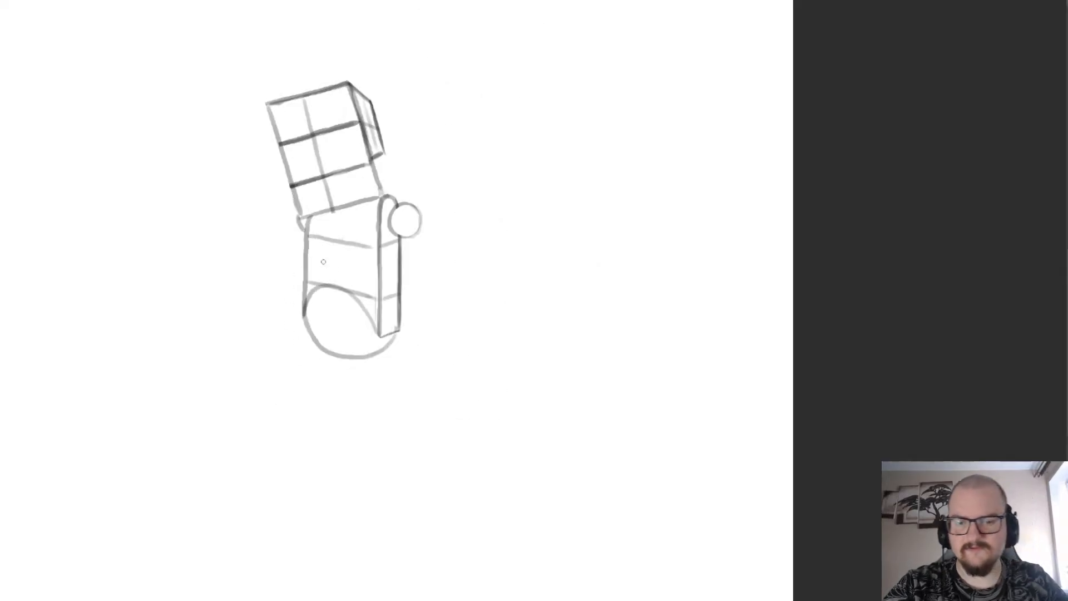
pyautogui.scroll(2, 318, 141)
pyautogui.scroll(4, 364, 410)
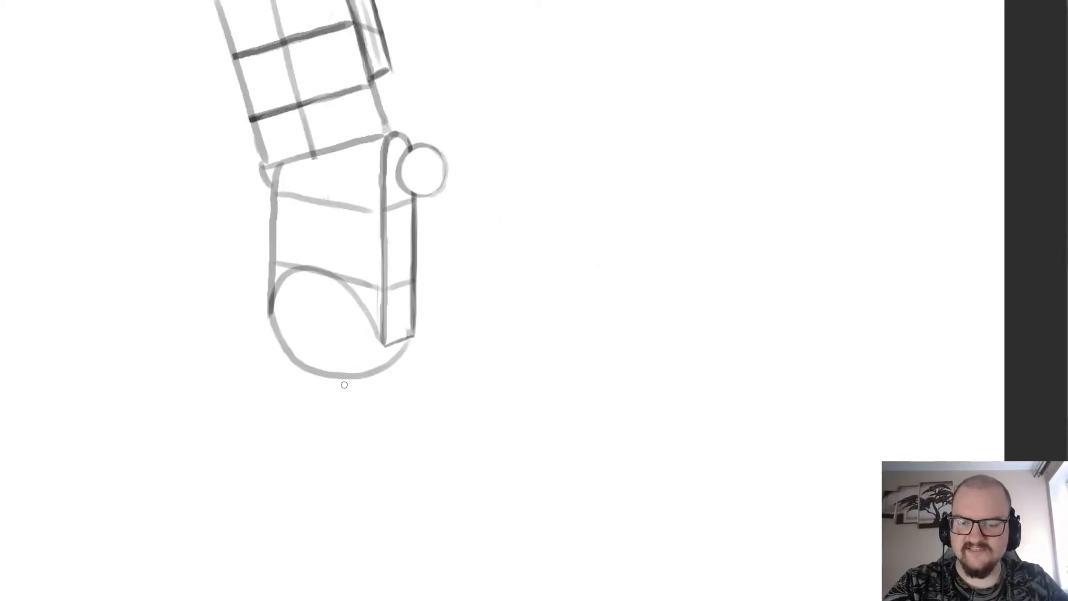
# Try to draw a larger arc below the rounded base, offset to its left, undoing each attempt.
pyautogui.moveTo(359, 365)
pyautogui.mouseDown()
pyautogui.moveTo(260, 325)
pyautogui.moveTo(198, 365)
pyautogui.mouseUp()
pyautogui.hotkey('ctrl', 'z')
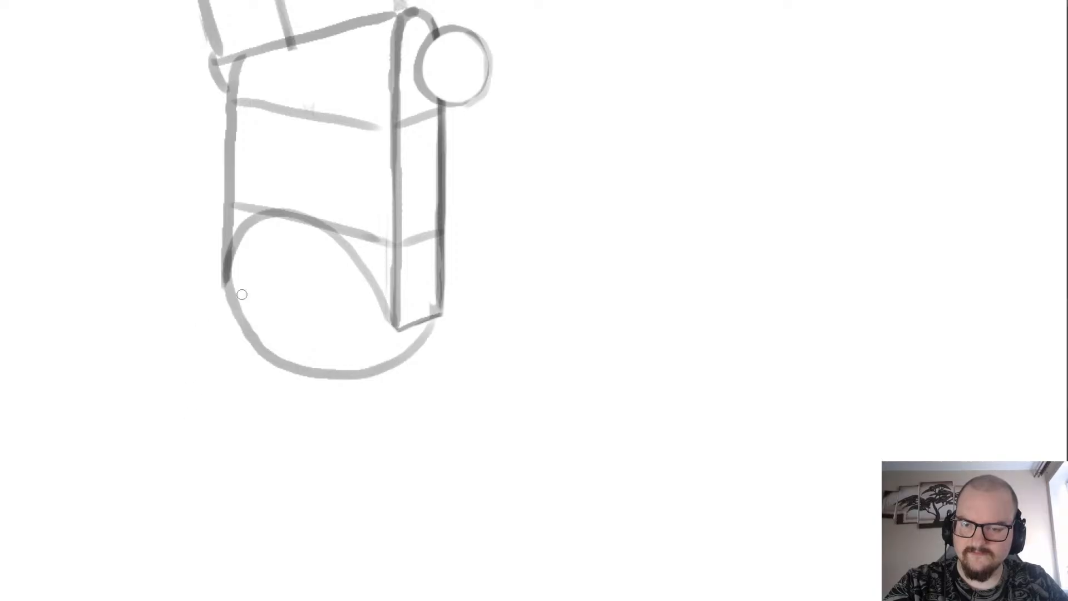
pyautogui.moveTo(227, 301); pyautogui.dragTo(195, 374)
pyautogui.hotkey('ctrl', 'z')
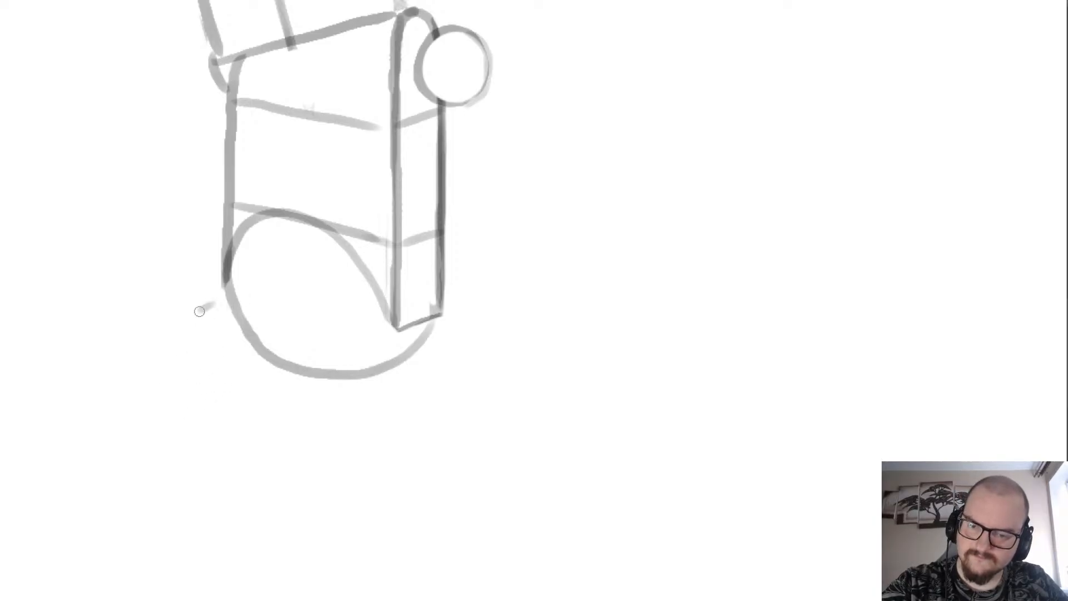
pyautogui.moveTo(199, 311)
pyautogui.mouseDown()
pyautogui.moveTo(174, 351)
pyautogui.moveTo(169, 404)
pyautogui.moveTo(215, 466)
pyautogui.moveTo(311, 486)
pyautogui.moveTo(401, 443)
pyautogui.moveTo(422, 358)
pyautogui.moveTo(401, 413)
pyautogui.moveTo(318, 478)
pyautogui.moveTo(212, 462)
pyautogui.moveTo(157, 328)
pyautogui.mouseUp()
pyautogui.hotkey('ctrl', 'z')
pyautogui.hotkey('ctrl', 'z')
pyautogui.moveTo(205, 289)
pyautogui.mouseDown()
pyautogui.moveTo(164, 358)
pyautogui.moveTo(204, 451)
pyautogui.moveTo(308, 484)
pyautogui.moveTo(409, 425)
pyautogui.moveTo(427, 345)
pyautogui.moveTo(378, 463)
pyautogui.moveTo(253, 498)
pyautogui.moveTo(190, 436)
pyautogui.moveTo(186, 340)
pyautogui.mouseUp()
pyautogui.hotkey('ctrl', 'z')
pyautogui.hotkey('ctrl', 'z')
pyautogui.moveTo(429, 367)
pyautogui.mouseDown()
pyautogui.moveTo(382, 451)
pyautogui.moveTo(186, 352)
pyautogui.moveTo(217, 297)
pyautogui.moveTo(305, 482)
pyautogui.moveTo(419, 359)
pyautogui.moveTo(234, 470)
pyautogui.moveTo(201, 297)
pyautogui.mouseUp()
pyautogui.hotkey('ctrl', 'z')
pyautogui.hotkey('ctrl', 'z')
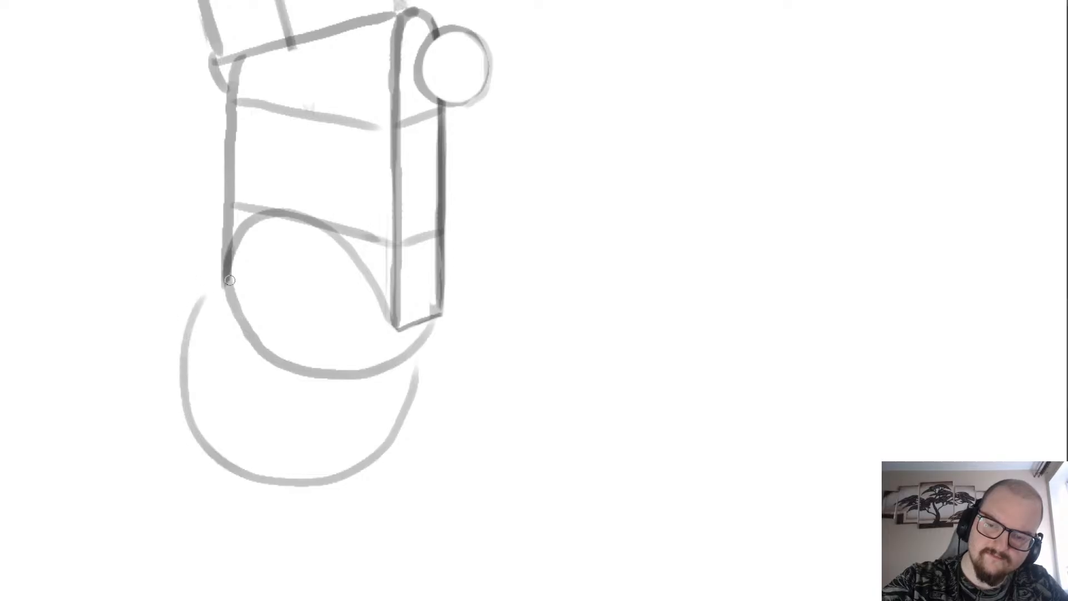
pyautogui.hotkey('ctrl', 'z')
pyautogui.scroll(-3, 200, 217)
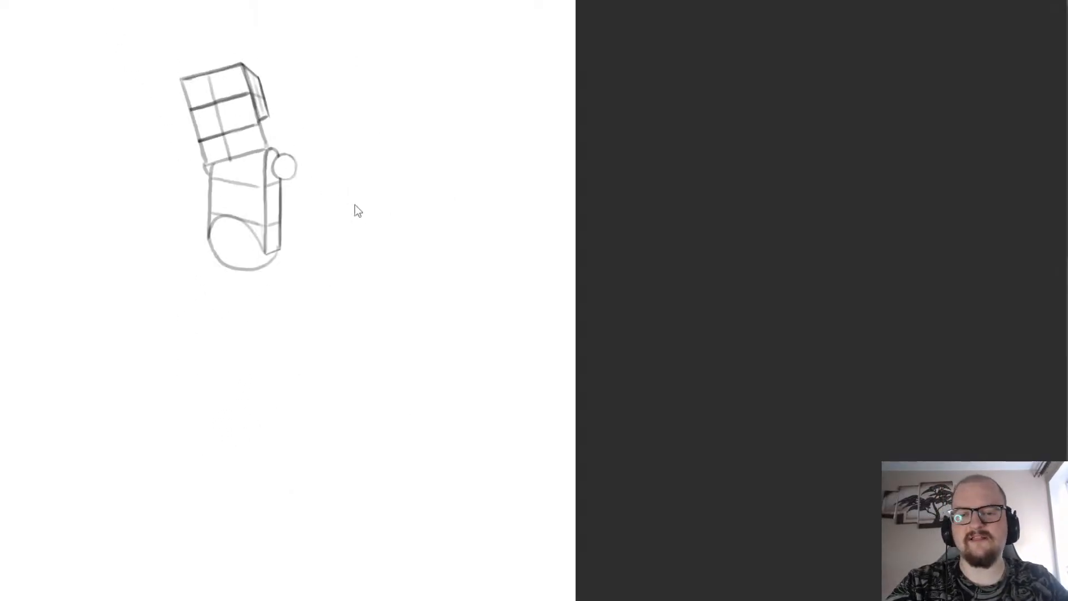
# Turn the canvas sideways, draw a large open circular arc offset beyond the rounded base with repeated corrections, and restore the upright view.
pyautogui.scroll(3, 212, 308)
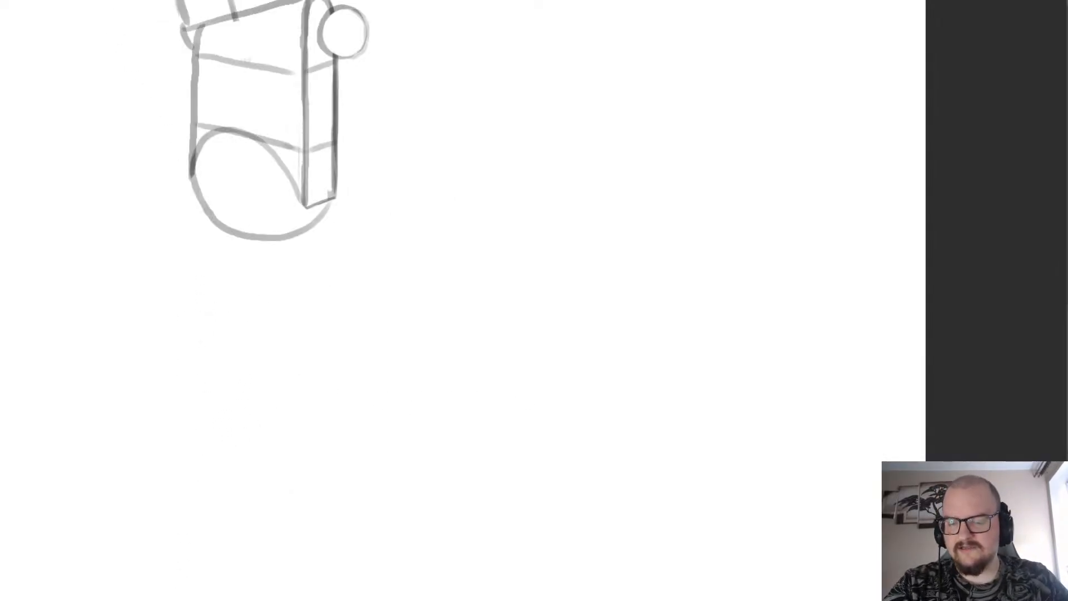
pyautogui.moveTo(503, 445)
pyautogui.mouseDown()
pyautogui.moveTo(390, 297)
pyautogui.moveTo(441, 191)
pyautogui.moveTo(509, 247)
pyautogui.mouseUp()
pyautogui.scroll(-3, 403, 258)
pyautogui.scroll(3, 389, 315)
pyautogui.hotkey('ctrl', 'z')
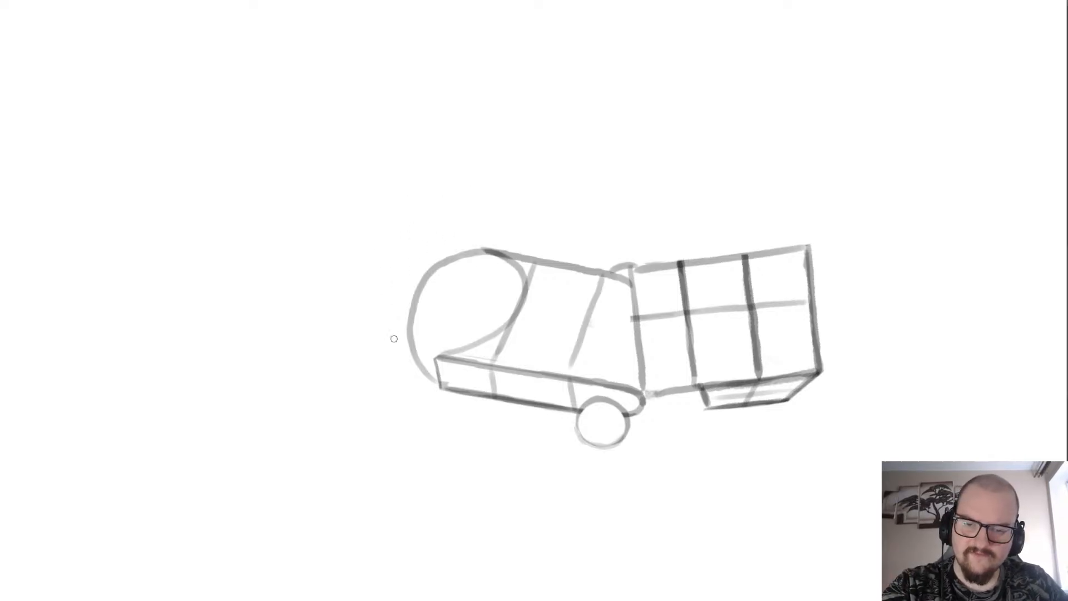
pyautogui.moveTo(384, 336)
pyautogui.mouseDown()
pyautogui.moveTo(362, 314)
pyautogui.moveTo(352, 258)
pyautogui.mouseUp()
pyautogui.moveTo(465, 192); pyautogui.dragTo(511, 250)
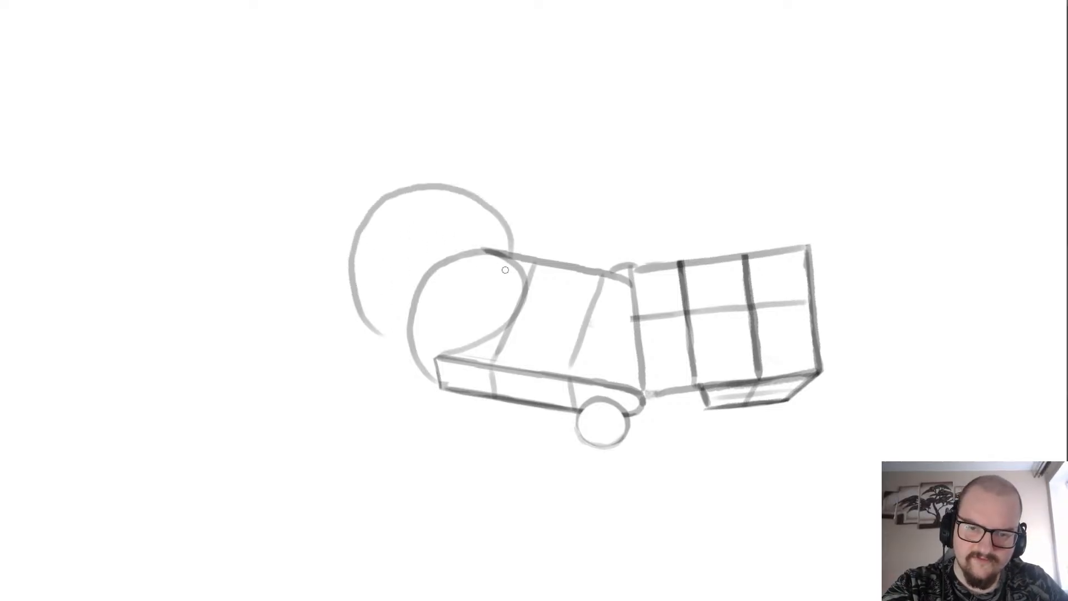
pyautogui.hotkey('ctrl', 'z')
pyautogui.moveTo(387, 335)
pyautogui.mouseDown()
pyautogui.moveTo(365, 303)
pyautogui.moveTo(363, 252)
pyautogui.moveTo(389, 204)
pyautogui.moveTo(430, 185)
pyautogui.mouseUp()
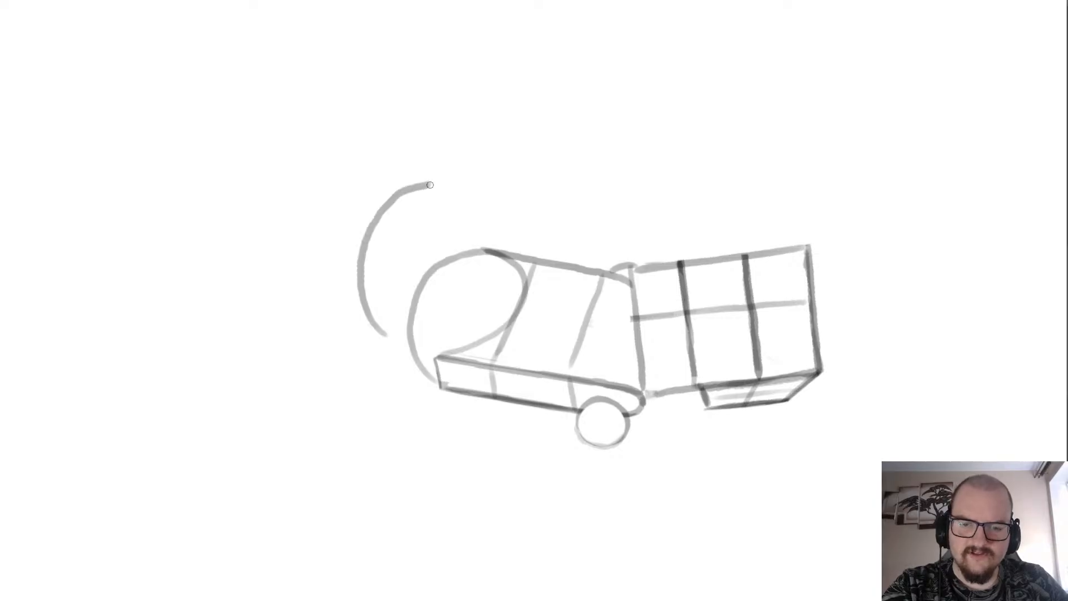
pyautogui.moveTo(522, 268)
pyautogui.mouseDown()
pyautogui.moveTo(507, 309)
pyautogui.moveTo(461, 343)
pyautogui.moveTo(378, 351)
pyautogui.moveTo(341, 318)
pyautogui.mouseUp()
pyautogui.hotkey('ctrl', 'z')
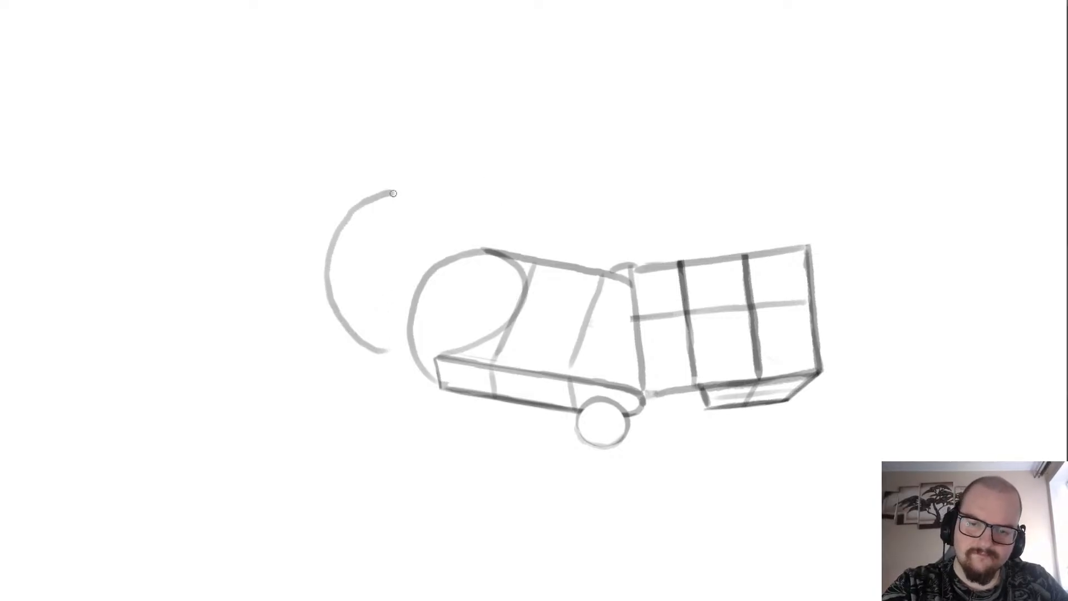
pyautogui.hotkey('ctrl', 'z')
pyautogui.moveTo(467, 223)
pyautogui.mouseDown()
pyautogui.moveTo(405, 207)
pyautogui.moveTo(356, 249)
pyautogui.moveTo(351, 306)
pyautogui.mouseUp()
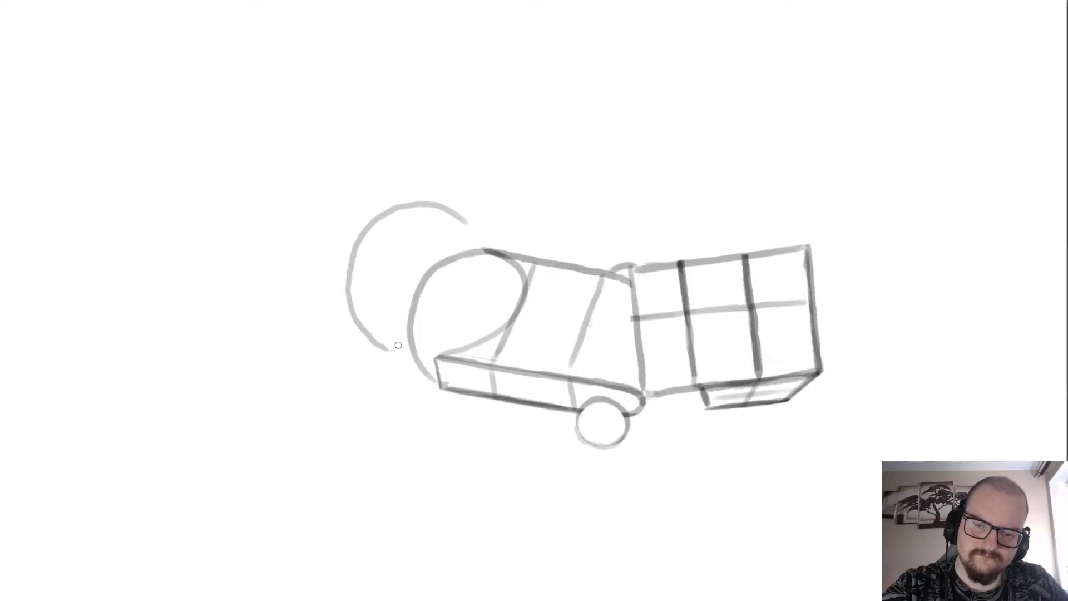
pyautogui.hotkey('ctrl', 'z')
pyautogui.moveTo(390, 351); pyautogui.dragTo(360, 344)
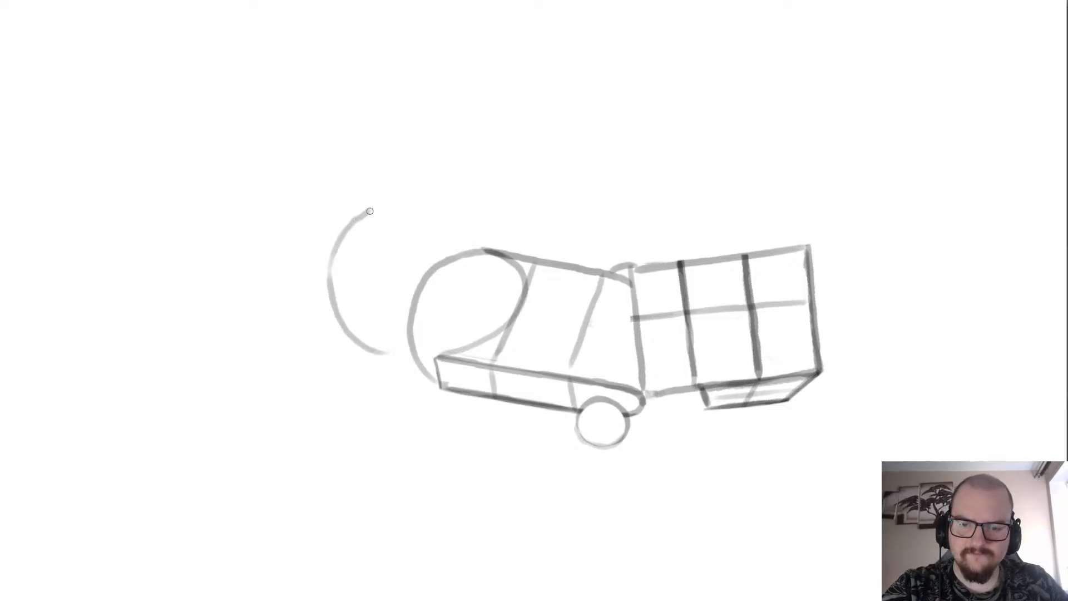
pyautogui.scroll(-4, 453, 219)
pyautogui.scroll(3, 498, 211)
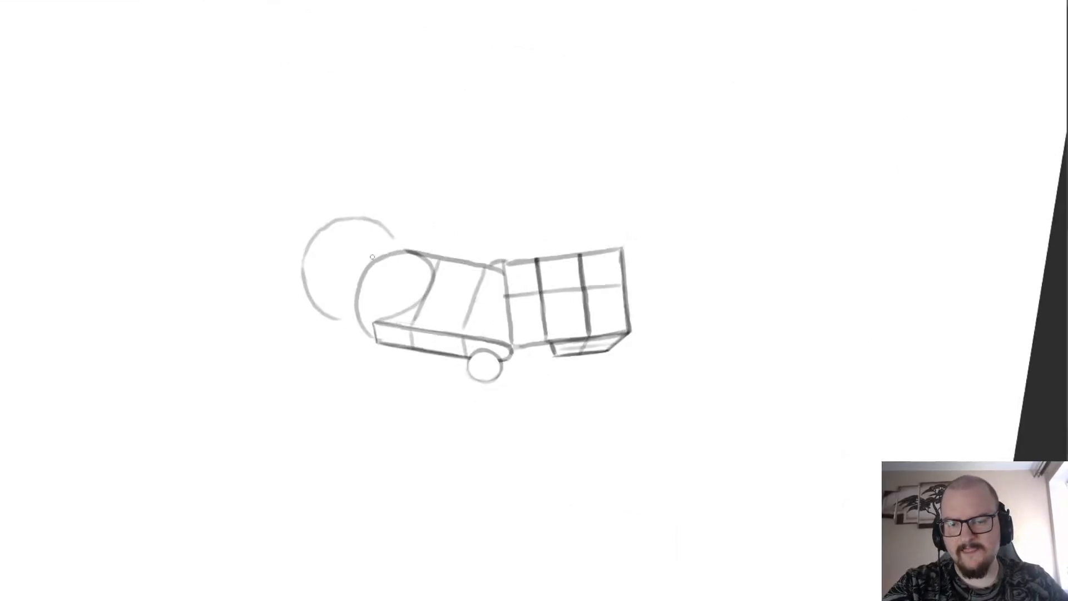
pyautogui.scroll(-2, 269, 353)
pyautogui.scroll(2, 254, 439)
pyautogui.press('Escape')
pyautogui.scroll(-2, 319, 246)
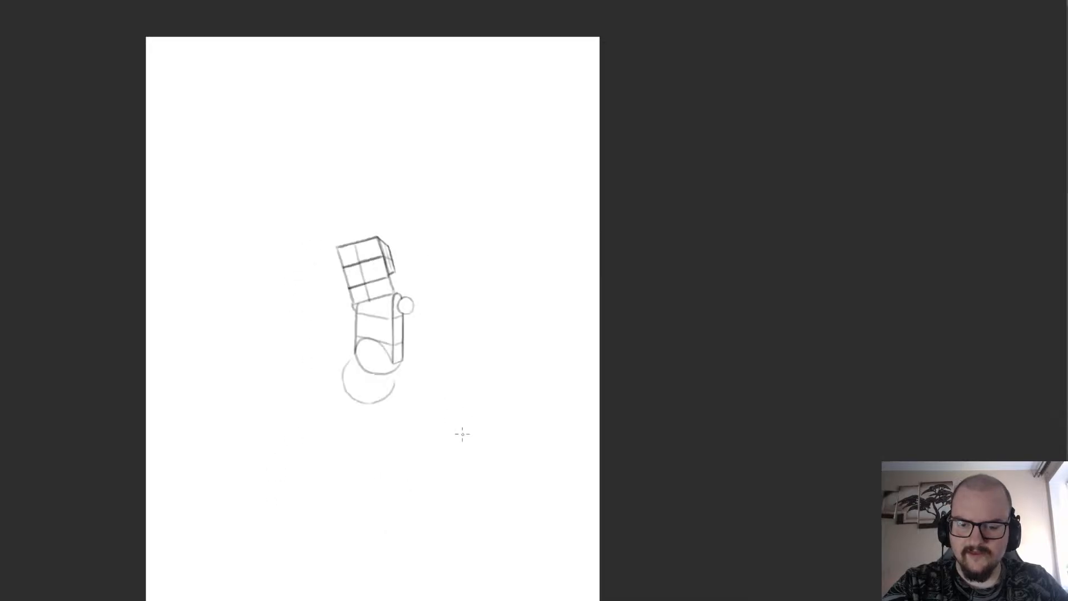
# Extend both ends of the large circle up to the rounded base and mark its hidden upper curve with faint dashes.
pyautogui.scroll(2, 450, 426)
pyautogui.scroll(2, 256, 261)
pyautogui.moveTo(285, 321); pyautogui.dragTo(372, 348)
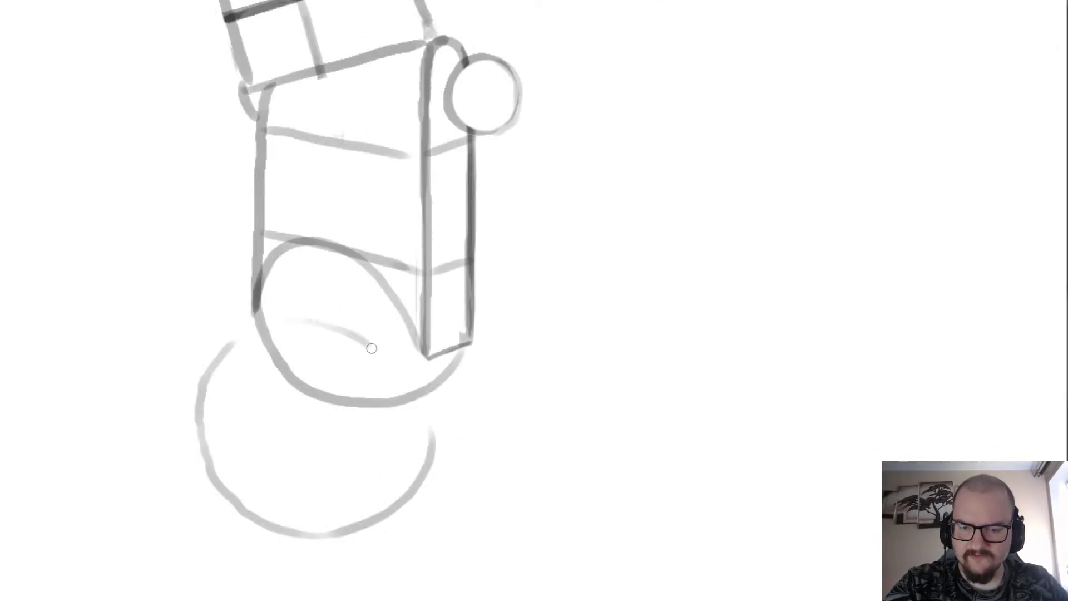
pyautogui.hotkey('ctrl', 'z')
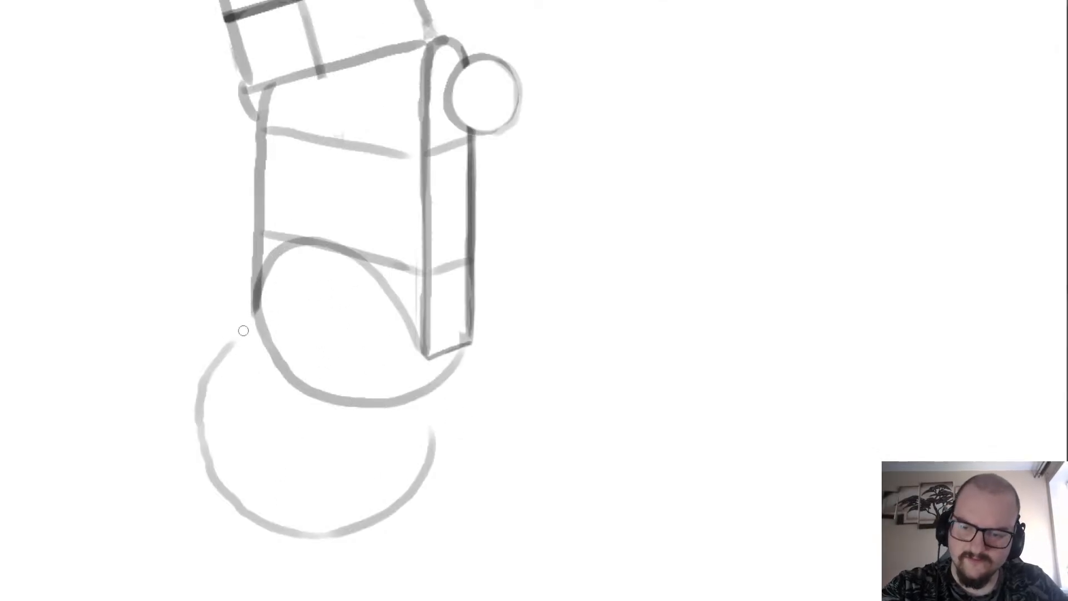
pyautogui.moveTo(216, 398); pyautogui.dragTo(248, 325)
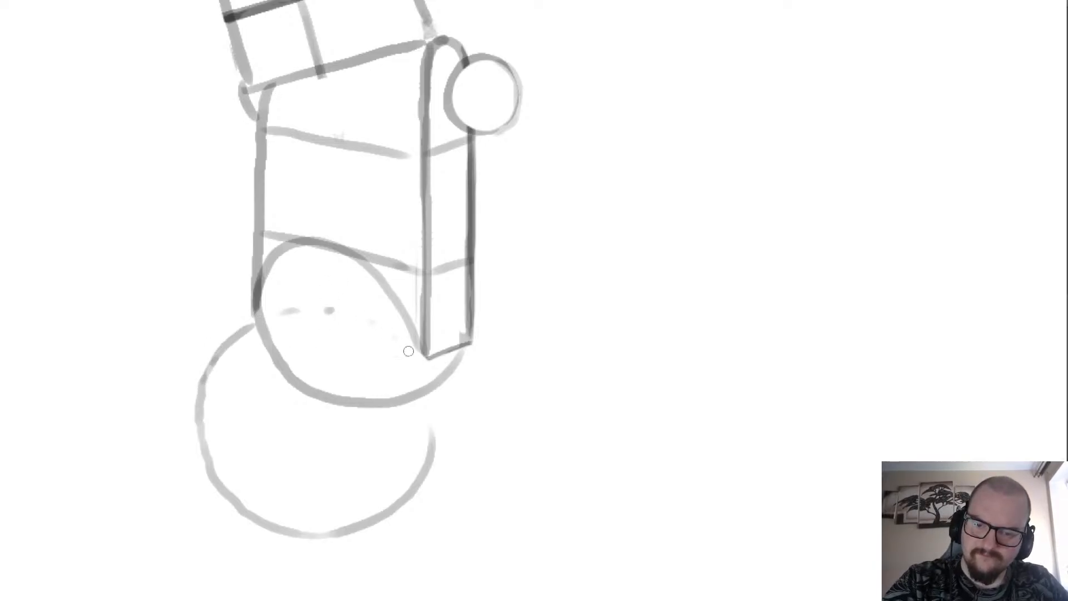
pyautogui.moveTo(438, 394); pyautogui.dragTo(426, 472)
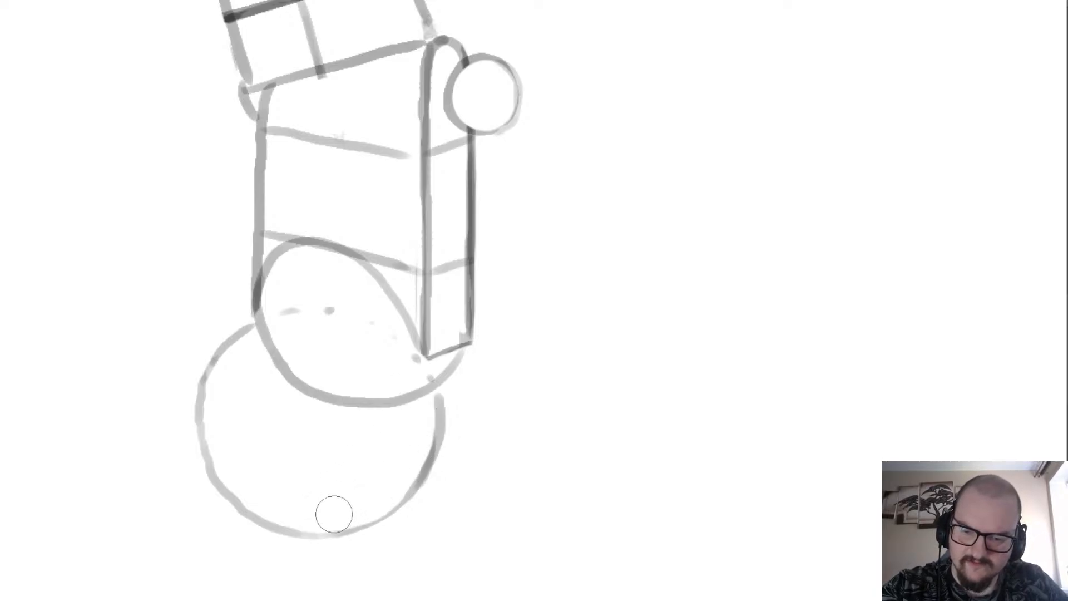
# Clean up the large circle's lower right edge and redraw it with a darker line.
pyautogui.moveTo(416, 442); pyautogui.dragTo(400, 479)
pyautogui.press('b')
pyautogui.moveTo(340, 531)
pyautogui.mouseDown()
pyautogui.moveTo(398, 505)
pyautogui.moveTo(436, 450)
pyautogui.mouseUp()
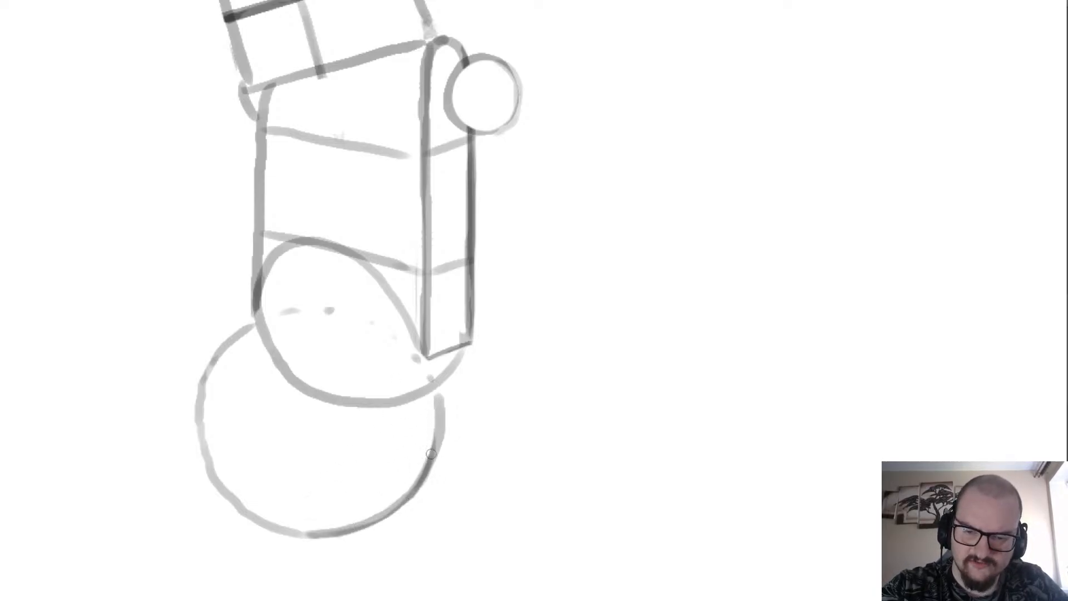
# Examine the proportions of the whole stacked figure from the tilted box down to the large circle.
pyautogui.scroll(-6, 278, 334)
pyautogui.scroll(1, 230, 358)
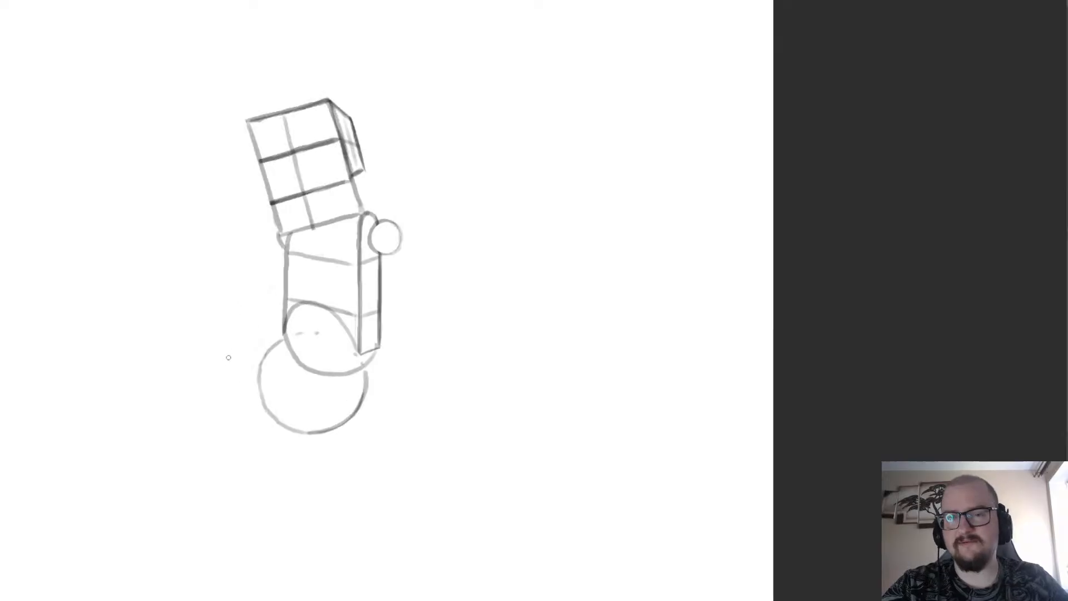
pyautogui.scroll(-2, 229, 401)
pyautogui.scroll(2, 245, 367)
pyautogui.scroll(-1, 300, 267)
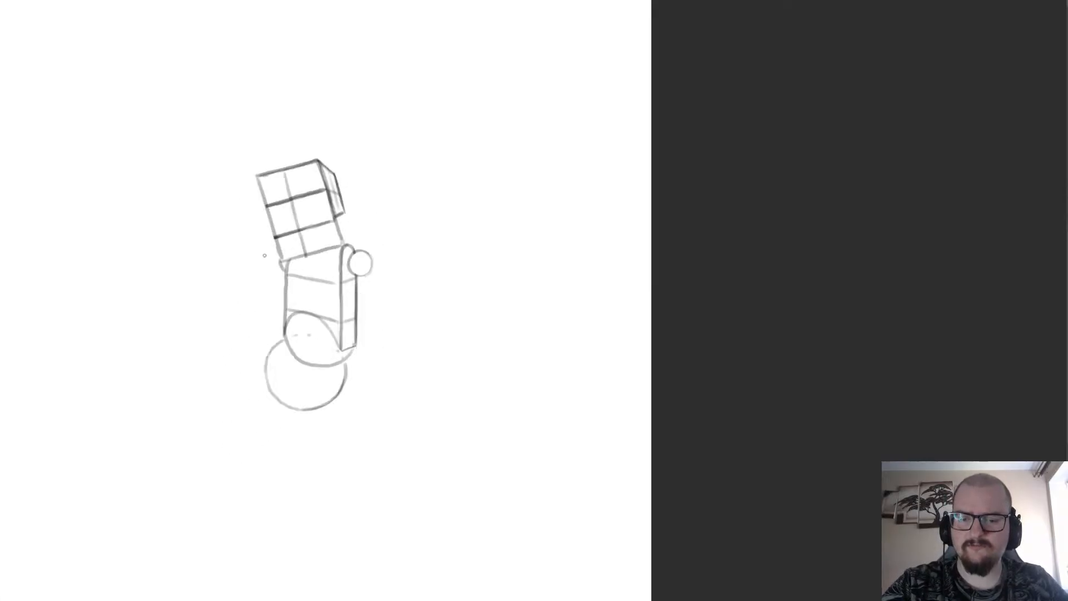
pyautogui.scroll(1, 281, 282)
pyautogui.scroll(-2, 262, 303)
pyautogui.scroll(1, 265, 257)
pyautogui.scroll(-1, 265, 258)
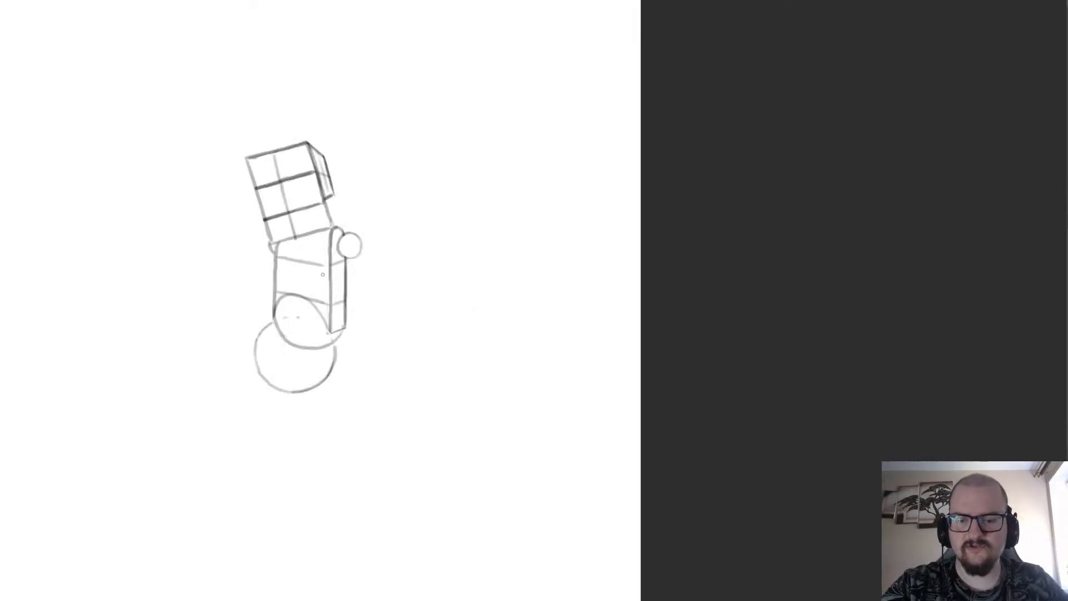
pyautogui.scroll(-2, 239, 259)
pyautogui.scroll(2, 223, 300)
# Draw a slanted top edge across the large circle's lower left and a short vertical edge at its outer end, undoing misplaced strokes.
pyautogui.scroll(1, 239, 334)
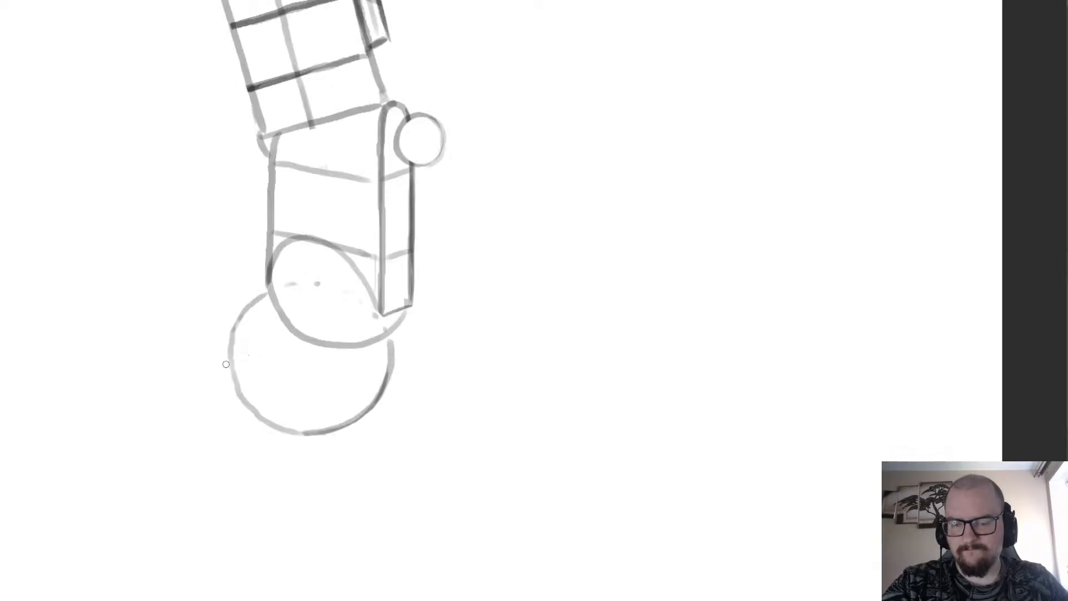
pyautogui.moveTo(326, 411); pyautogui.dragTo(183, 389)
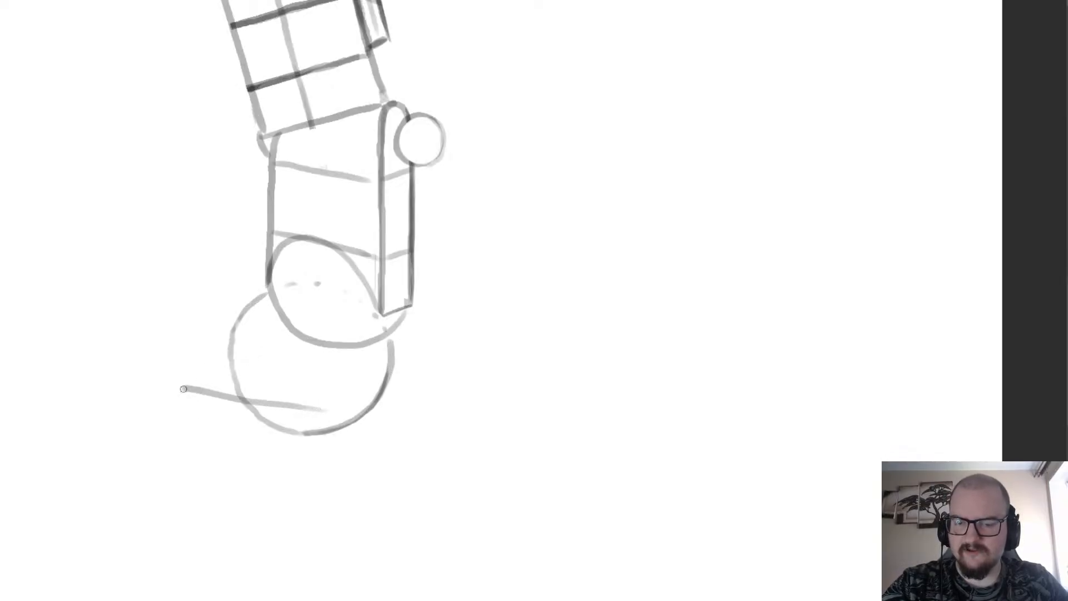
pyautogui.hotkey('ctrl', 'z')
pyautogui.moveTo(324, 416)
pyautogui.mouseDown()
pyautogui.moveTo(154, 385)
pyautogui.moveTo(253, 400)
pyautogui.moveTo(146, 361)
pyautogui.moveTo(158, 358)
pyautogui.mouseUp()
pyautogui.hotkey('ctrl', 'z')
# Complete the slanted block's front face with its right and bottom edges, and erase the circle's outline inside it.
pyautogui.hotkey('ctrl', 'z')
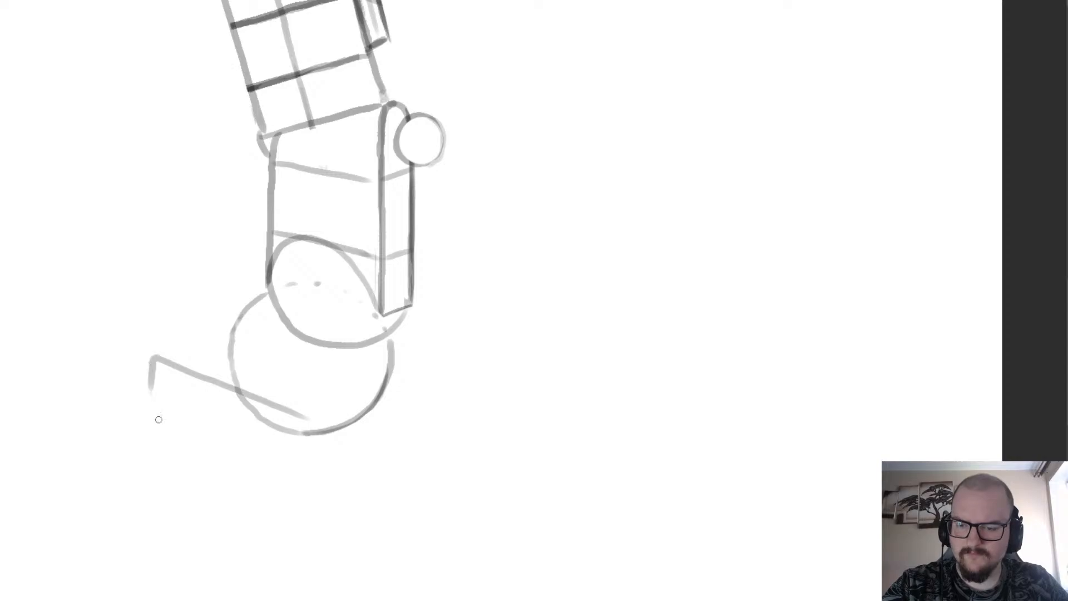
pyautogui.moveTo(300, 464); pyautogui.dragTo(136, 393)
pyautogui.hotkey('ctrl', 'z')
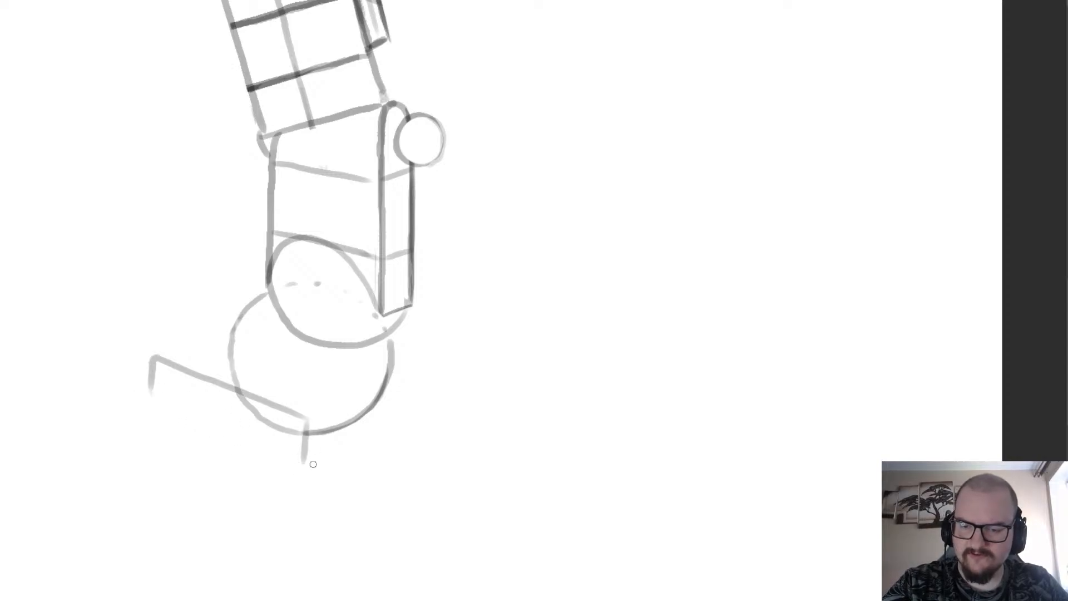
pyautogui.moveTo(307, 461); pyautogui.dragTo(141, 396)
pyautogui.moveTo(221, 400); pyautogui.dragTo(240, 410)
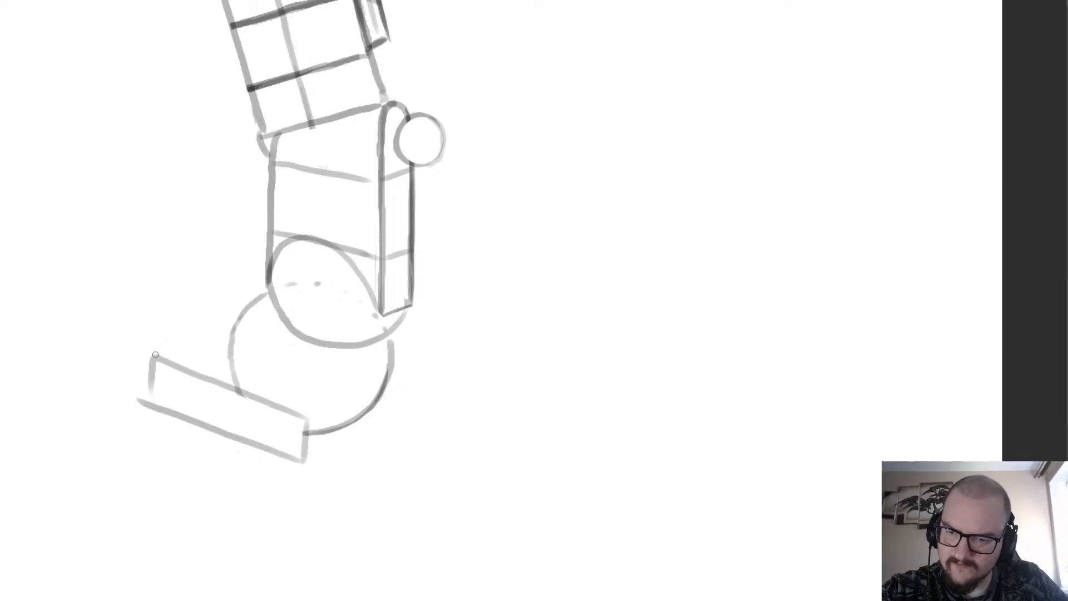
# Add a receding edge from the block's upper left corner to the large circle and erase the overshooting lines at the left end.
pyautogui.moveTo(160, 354); pyautogui.dragTo(231, 337)
pyautogui.hotkey('ctrl', 'z')
pyautogui.moveTo(155, 356); pyautogui.dragTo(229, 334)
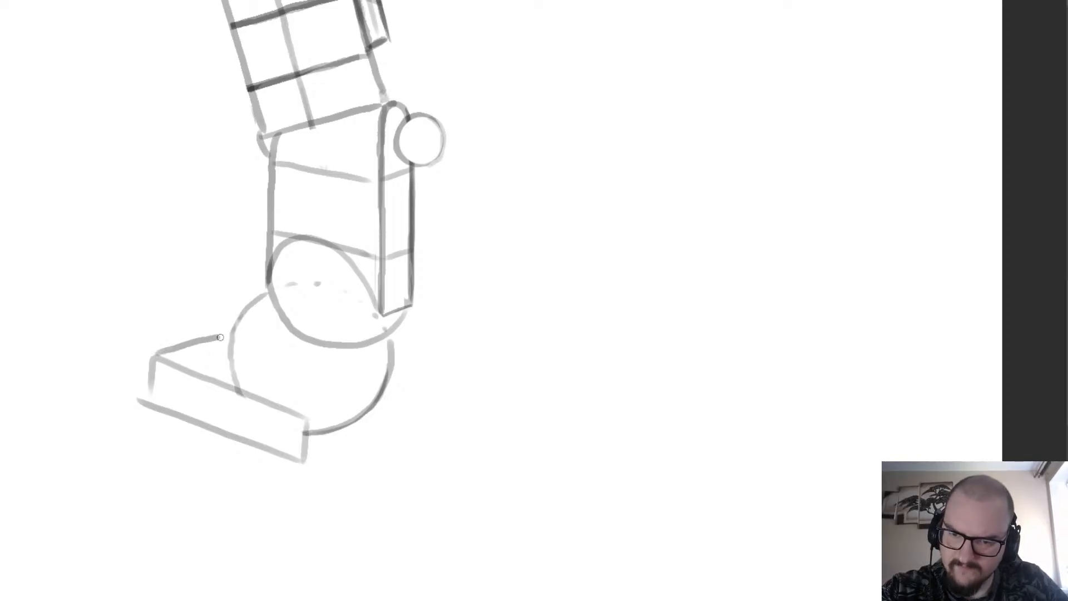
pyautogui.moveTo(143, 359); pyautogui.dragTo(134, 413)
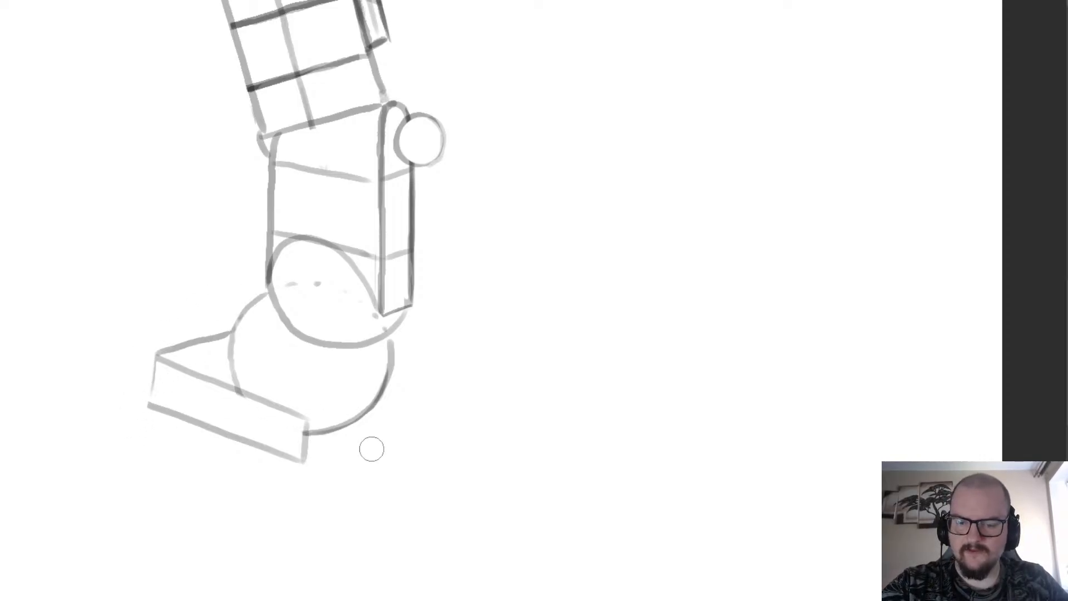
# Draw a receding edge from the block's lower right corner up to the large circle's right side.
pyautogui.press('b')
pyautogui.moveTo(302, 463); pyautogui.dragTo(382, 414)
pyautogui.hotkey('ctrl', 'z')
pyautogui.moveTo(304, 462); pyautogui.dragTo(383, 415)
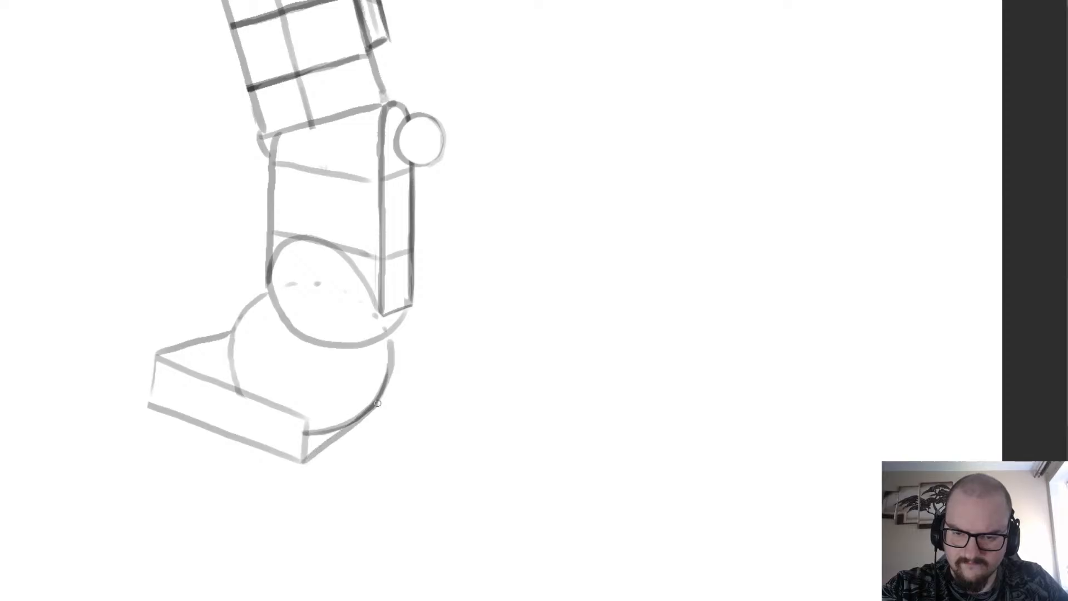
# Erase the large circle's lower arc where it crosses the slanted block's top and side.
pyautogui.press('e')
pyautogui.moveTo(310, 437); pyautogui.dragTo(373, 396)
pyautogui.moveTo(265, 354)
pyautogui.mouseDown()
pyautogui.moveTo(230, 374)
pyautogui.moveTo(222, 353)
pyautogui.moveTo(239, 349)
pyautogui.moveTo(279, 378)
pyautogui.moveTo(309, 384)
pyautogui.mouseUp()
# Draw a shallow curve across the block's top where the large circle sits, starting from the circle's left side and undoing misplaced strokes.
pyautogui.press('b')
pyautogui.hotkey('ctrl', 'z')
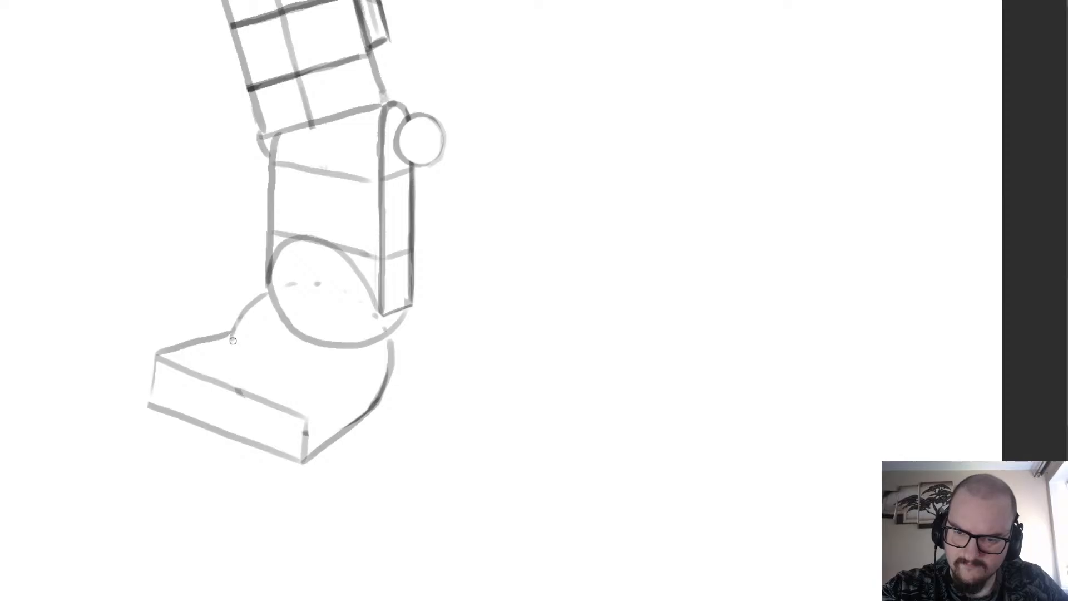
pyautogui.moveTo(230, 337)
pyautogui.mouseDown()
pyautogui.moveTo(263, 363)
pyautogui.moveTo(337, 374)
pyautogui.mouseUp()
pyautogui.hotkey('ctrl', 'z')
pyautogui.moveTo(229, 337)
pyautogui.mouseDown()
pyautogui.moveTo(257, 361)
pyautogui.moveTo(343, 379)
pyautogui.mouseUp()
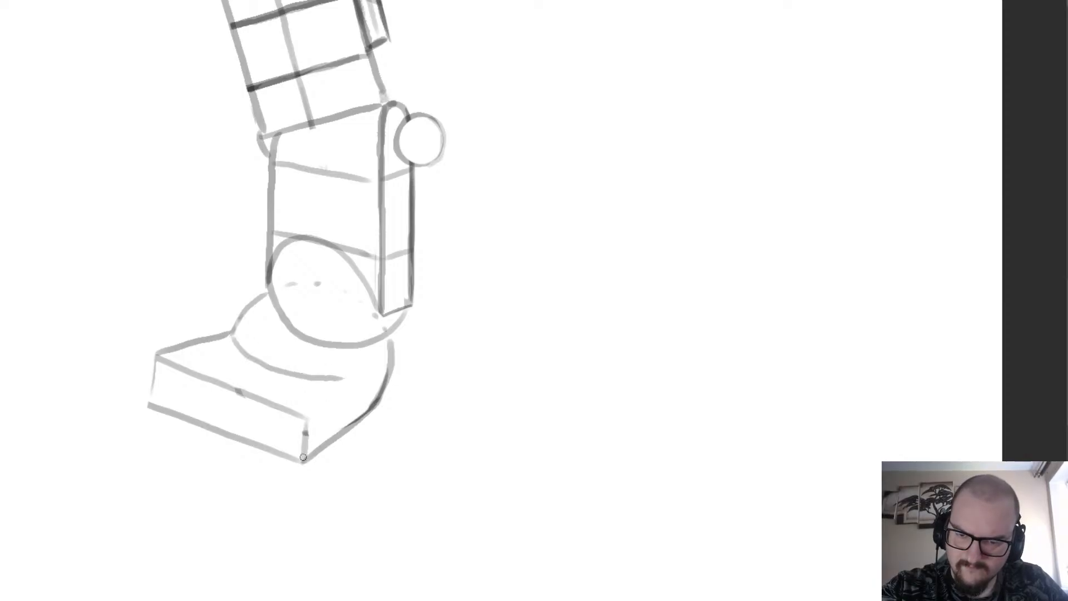
pyautogui.hotkey('ctrl', 'z')
# Replace the block's front right vertical edge with a rounded end and draw a receding top edge to the large circle.
pyautogui.moveTo(296, 441)
pyautogui.mouseDown()
pyautogui.moveTo(307, 419)
pyautogui.moveTo(307, 450)
pyautogui.moveTo(325, 408)
pyautogui.moveTo(353, 390)
pyautogui.mouseUp()
pyautogui.press('e')
pyautogui.press('b')
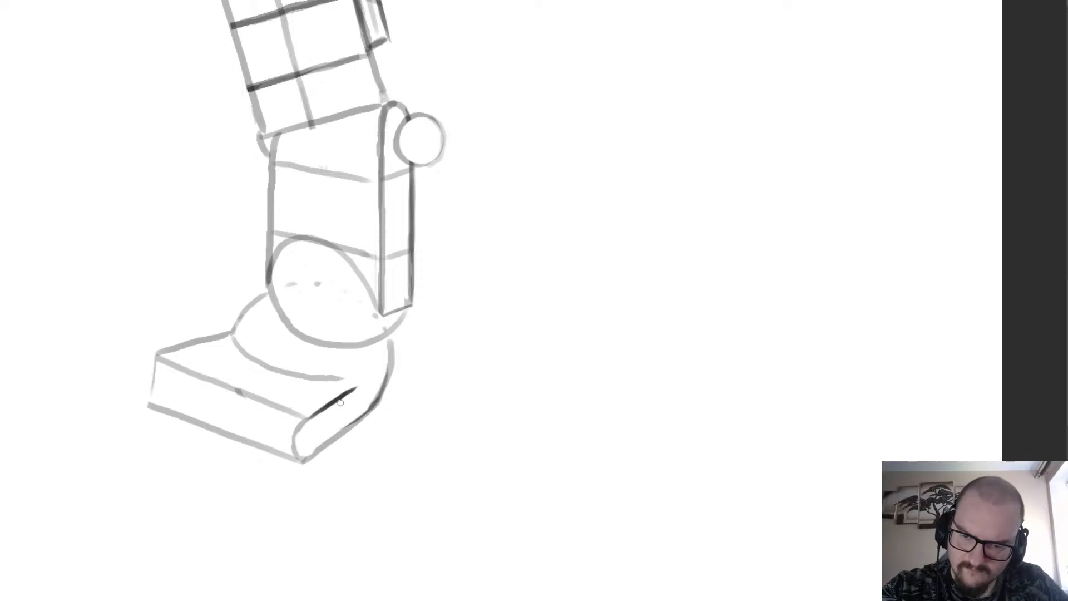
pyautogui.hotkey('ctrl', 'z')
pyautogui.moveTo(305, 421)
pyautogui.mouseDown()
pyautogui.moveTo(378, 373)
pyautogui.moveTo(388, 316)
pyautogui.moveTo(343, 334)
pyautogui.moveTo(358, 368)
pyautogui.moveTo(339, 378)
pyautogui.mouseUp()
pyautogui.hotkey('ctrl', 'z')
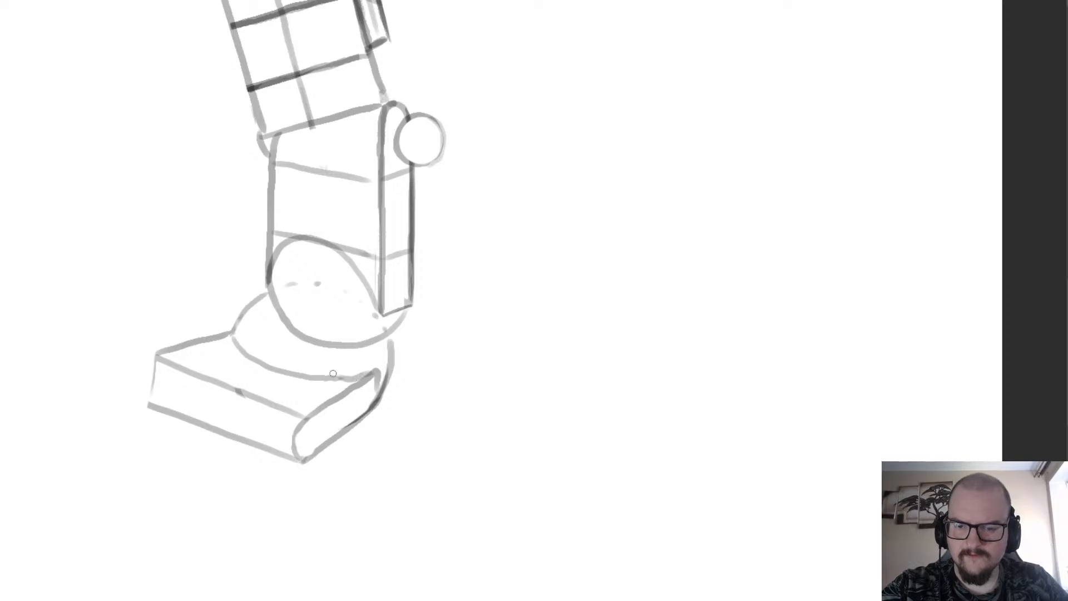
# Draw parallel vertical lines near the front face's left end and continue them as receding lines across the block's top.
pyautogui.scroll(-3, 195, 253)
pyautogui.scroll(3, 164, 296)
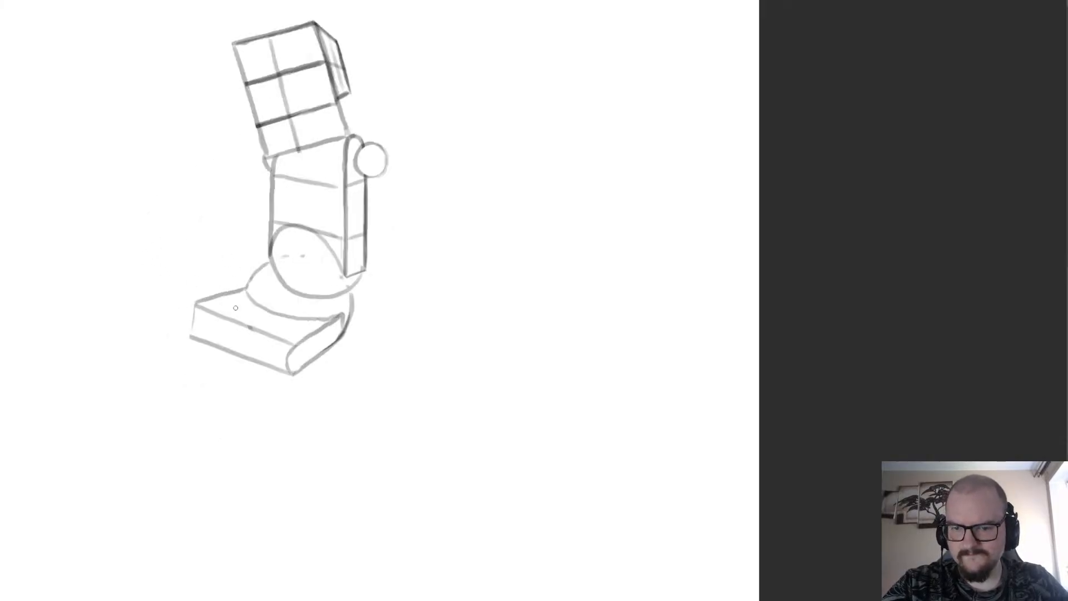
pyautogui.moveTo(223, 307)
pyautogui.mouseDown()
pyautogui.moveTo(221, 351)
pyautogui.moveTo(232, 357)
pyautogui.moveTo(213, 344)
pyautogui.mouseUp()
pyautogui.moveTo(266, 288); pyautogui.dragTo(224, 305)
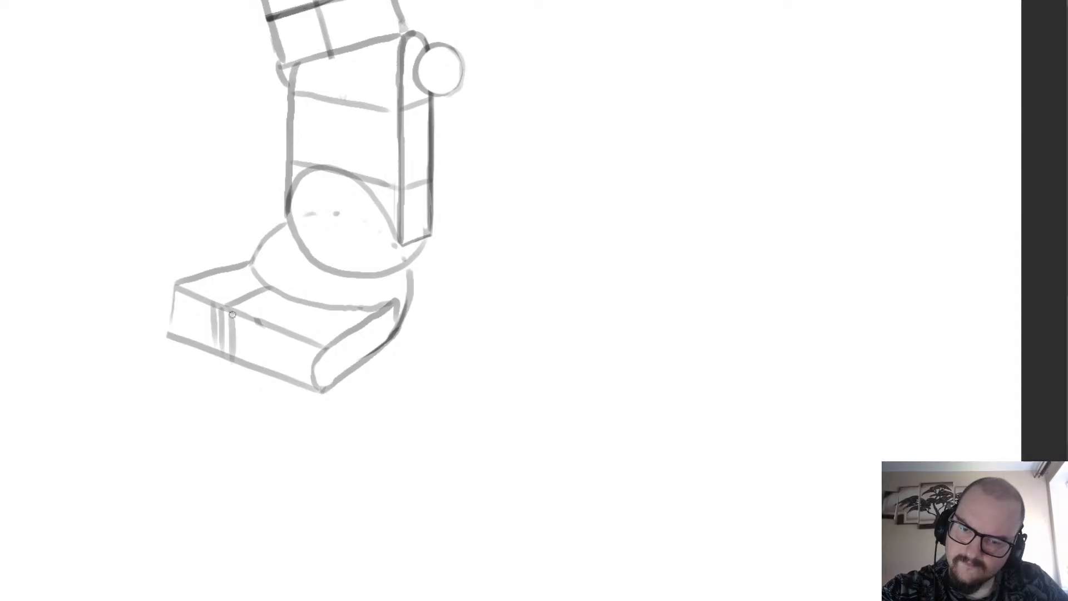
# Undo the block's strokes back to the plain large circle, and redo them to restore the banded block.
pyautogui.hotkey('ctrl', 'z')
pyautogui.hotkey('ctrl', 'z')
pyautogui.hotkey('ctrl', 'z')
pyautogui.hotkey('ctrl', 'z')
pyautogui.hotkey('ctrl', 'z')
pyautogui.hotkey('ctrl', 'z')
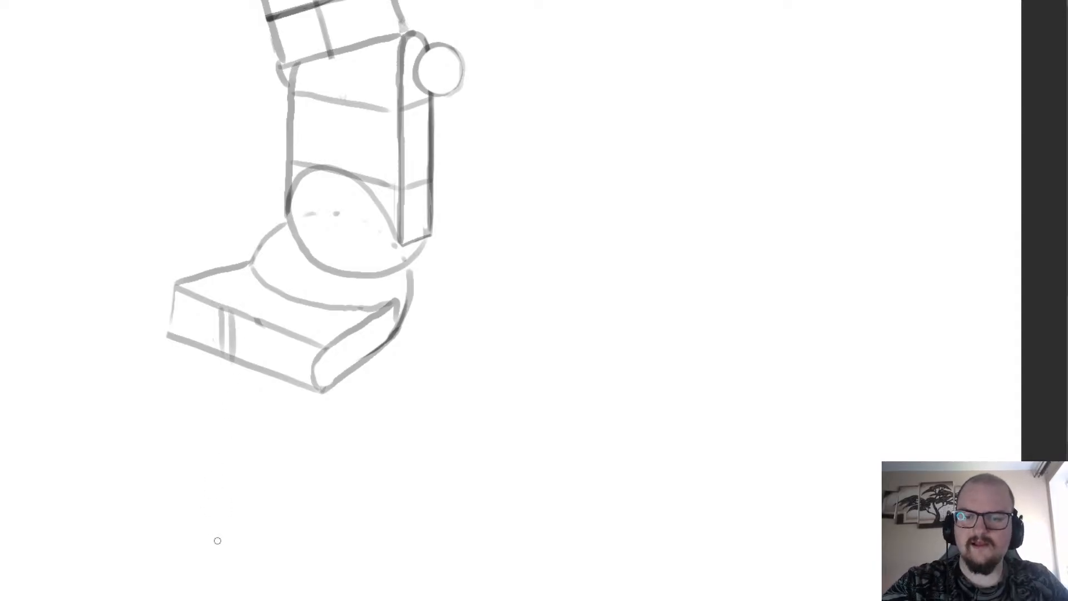
pyautogui.hotkey('ctrl', 'z')
pyautogui.hotkey('ctrl', 'z')
pyautogui.hotkey('ctrl', 'z')
pyautogui.hotkey('ctrl', 'z')
pyautogui.hotkey('ctrl', 'z')
pyautogui.hotkey('ctrl', 'z')
pyautogui.hotkey('ctrl', 'z')
pyautogui.hotkey('ctrl', 'z')
pyautogui.hotkey('ctrl', 'shift', 'z')
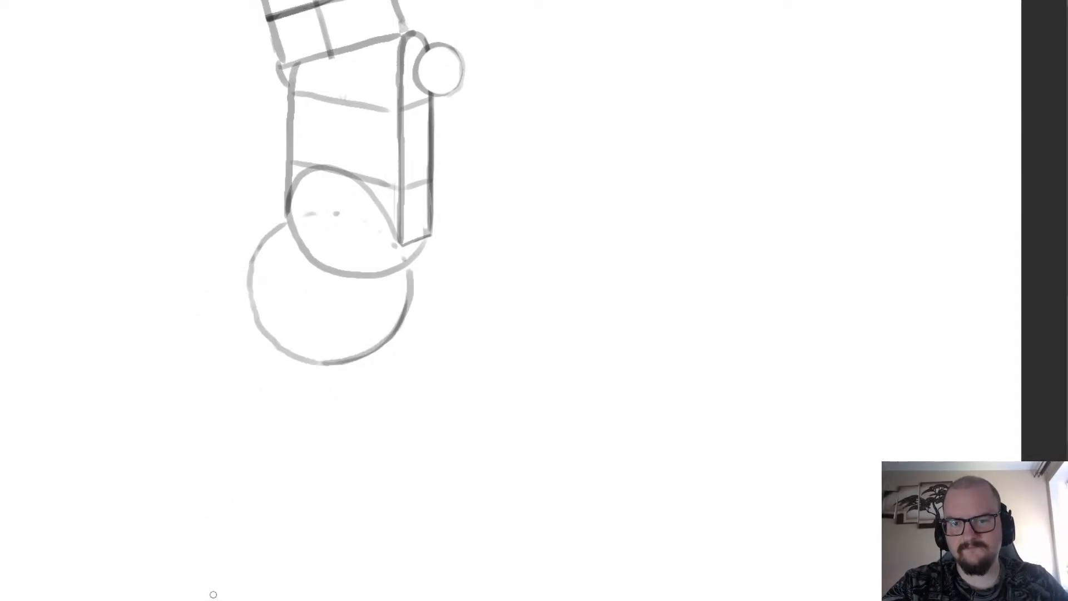
pyautogui.hotkey('ctrl', 'shift', 'z')
pyautogui.hotkey('ctrl', 'shift', 'z')
pyautogui.hotkey('ctrl', 'shift', 'z')
pyautogui.hotkey('ctrl', 'shift', 'z')
pyautogui.hotkey('ctrl', 'shift', 'z')
pyautogui.hotkey('ctrl', 'shift', 'z')
pyautogui.hotkey('ctrl', 'shift', 'z')
pyautogui.hotkey('ctrl', 'shift', 'z')
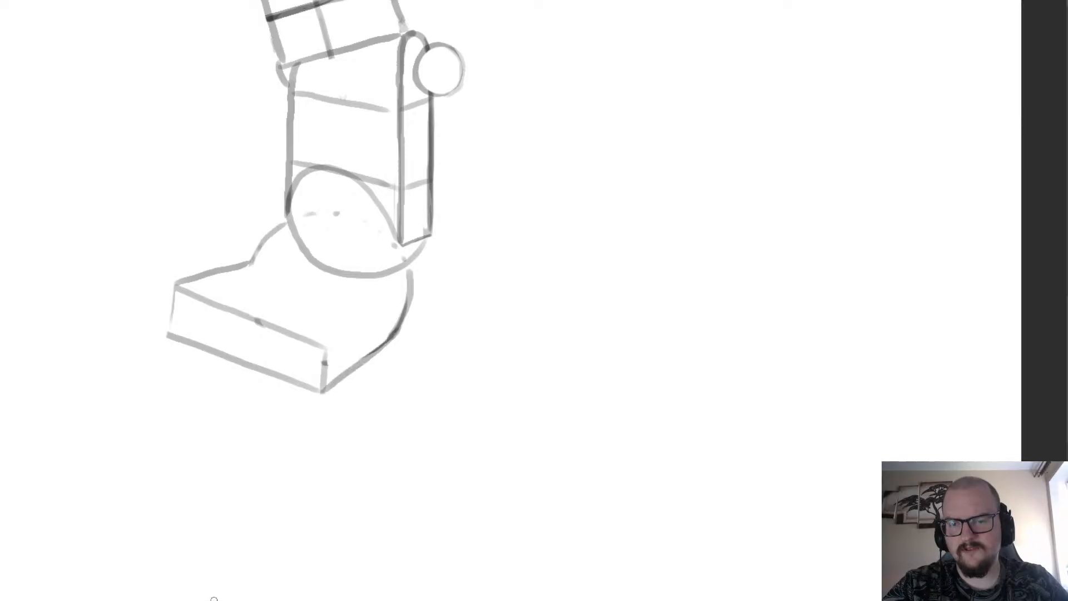
pyautogui.hotkey('ctrl', 'shift', 'z')
pyautogui.hotkey('ctrl', 'shift', 'z')
pyautogui.hotkey('ctrl', 'shift', 'z')
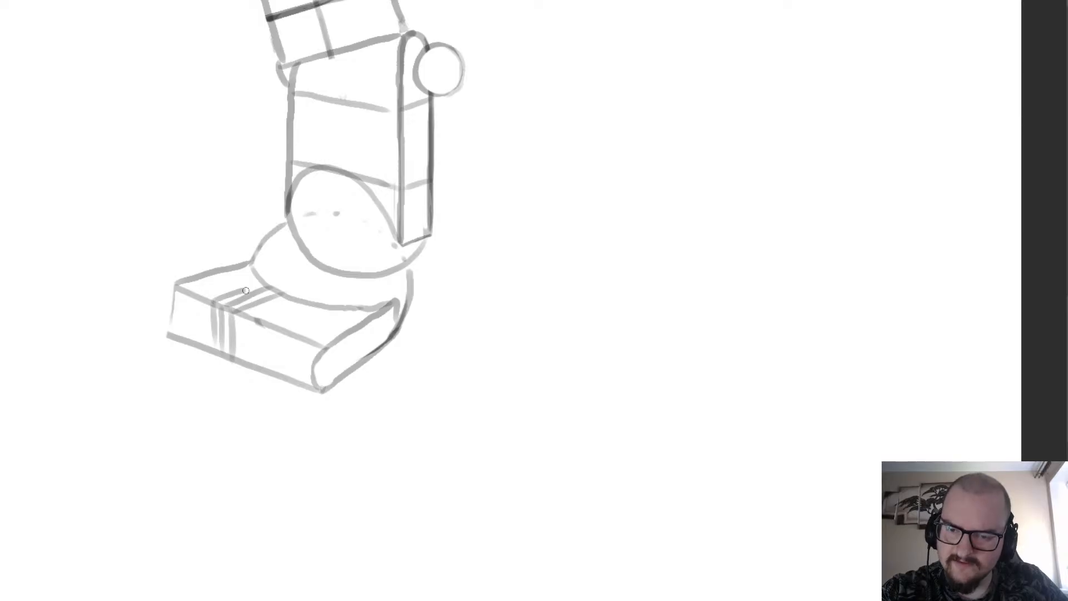
# Shorten the block at its outermost vertical band with a slanted top edge and a new vertical left edge, erasing the part beyond.
pyautogui.scroll(-4, 267, 274)
pyautogui.scroll(4, 203, 333)
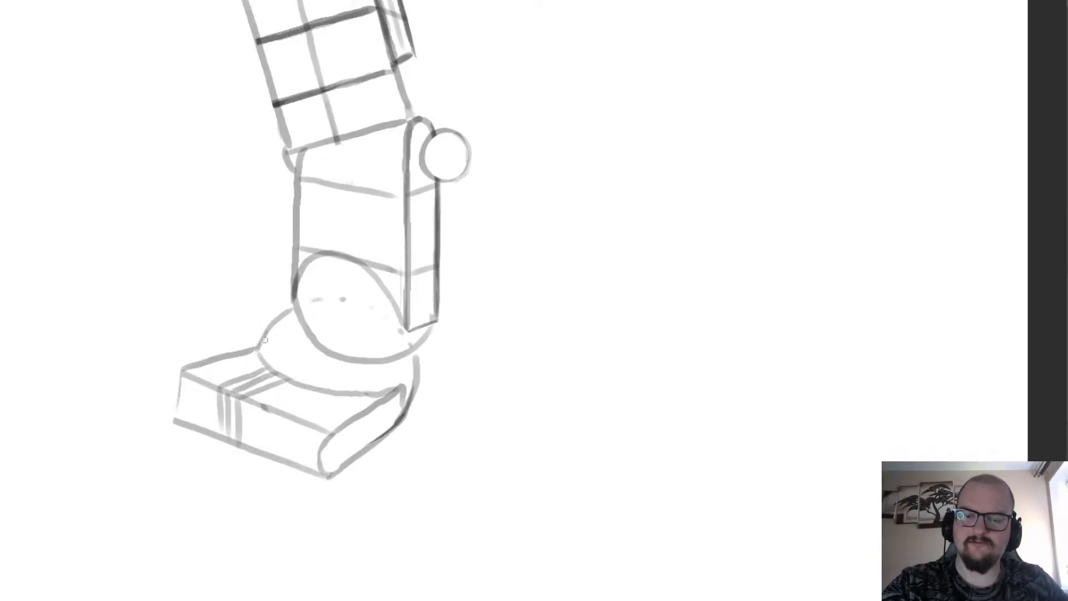
pyautogui.scroll(2, 221, 383)
pyautogui.moveTo(217, 396); pyautogui.dragTo(241, 315)
pyautogui.hotkey('ctrl', 'z')
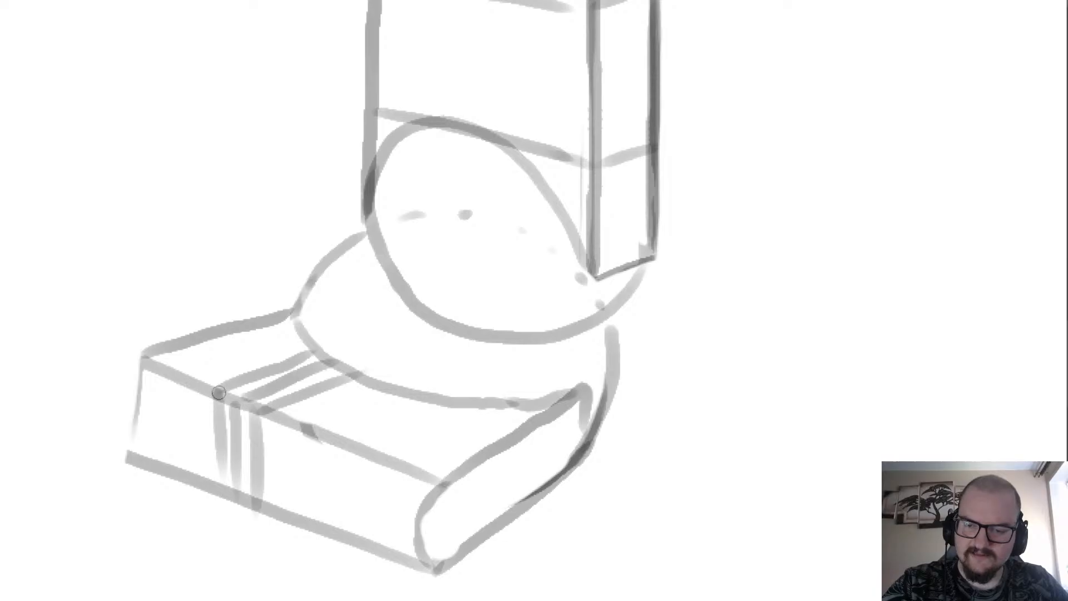
pyautogui.moveTo(219, 396); pyautogui.dragTo(241, 315)
pyautogui.moveTo(188, 346)
pyautogui.mouseDown()
pyautogui.moveTo(150, 310)
pyautogui.moveTo(193, 477)
pyautogui.moveTo(227, 412)
pyautogui.moveTo(220, 484)
pyautogui.moveTo(216, 410)
pyautogui.moveTo(215, 496)
pyautogui.mouseUp()
pyautogui.hotkey('ctrl', 'z')
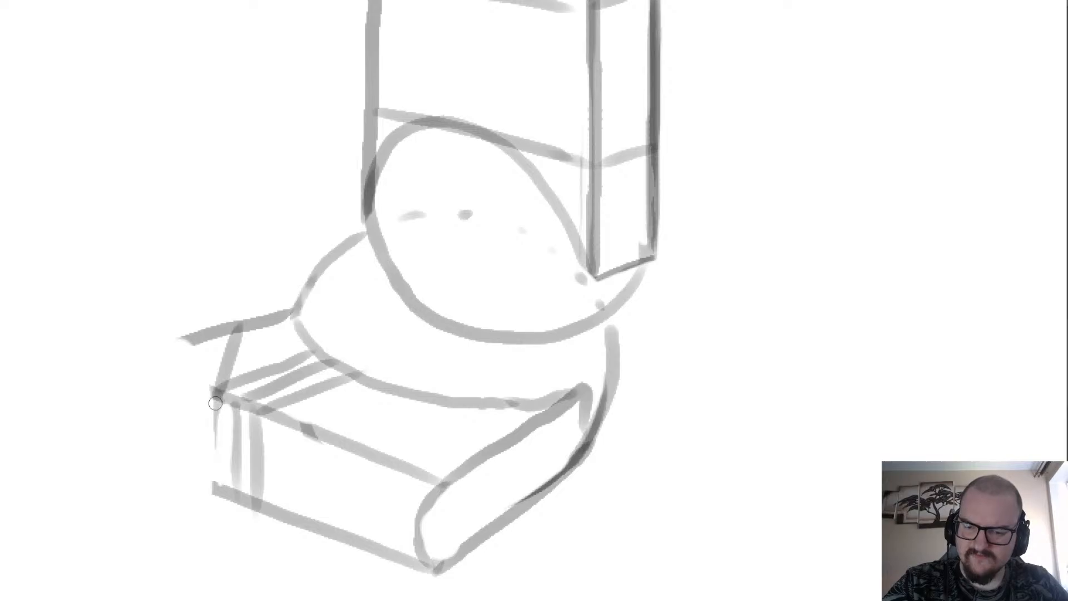
pyautogui.moveTo(215, 391); pyautogui.dragTo(214, 492)
# Erase the overshooting back edge at the shortened block's upper left corner.
pyautogui.scroll(-3, 212, 393)
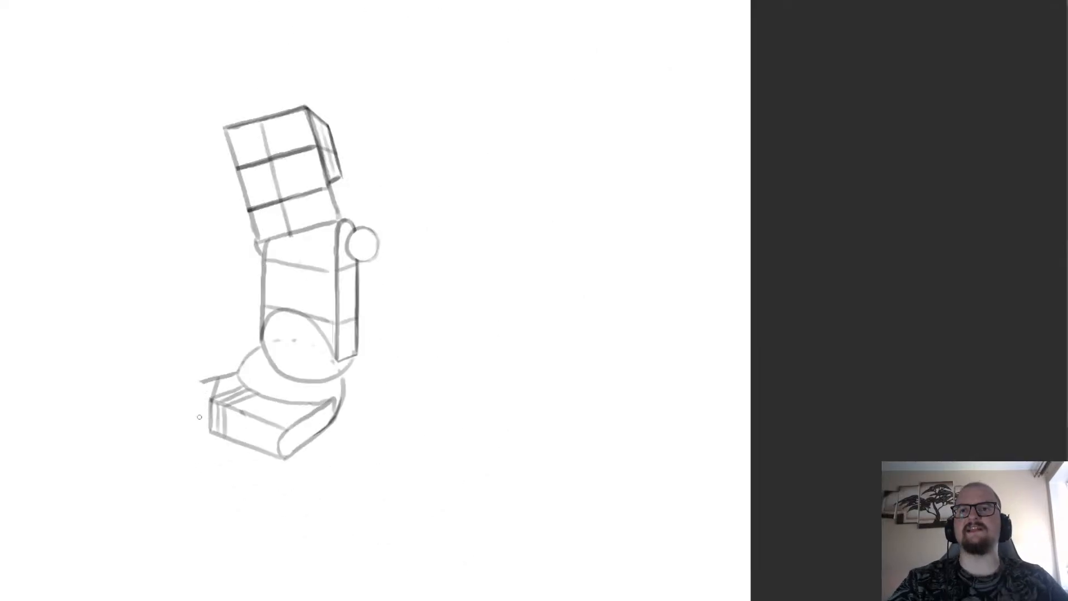
pyautogui.scroll(-2, 200, 418)
pyautogui.scroll(3, 205, 418)
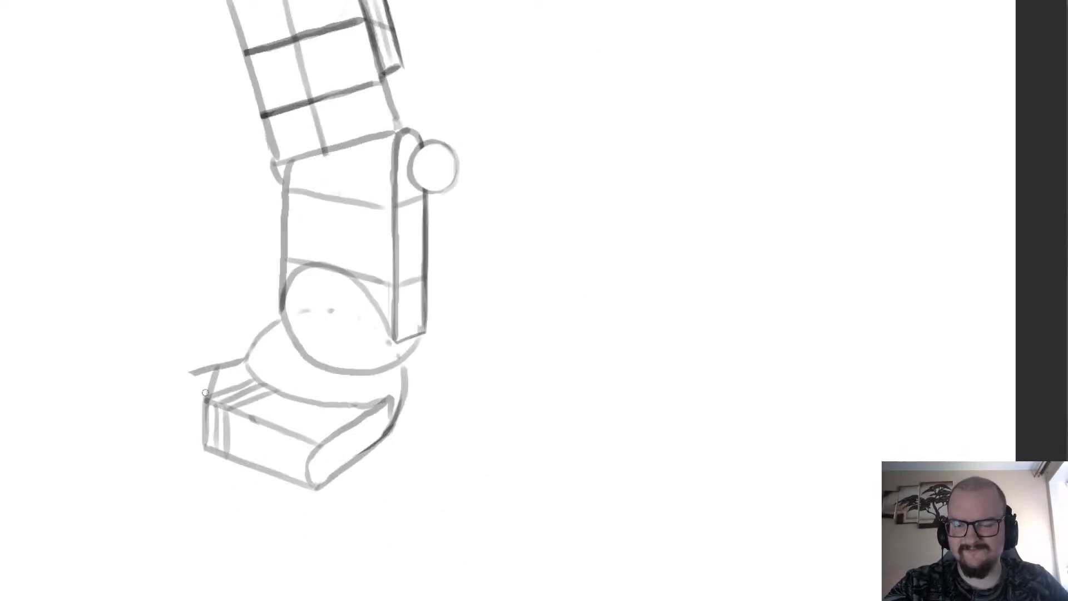
pyautogui.scroll(2, 205, 362)
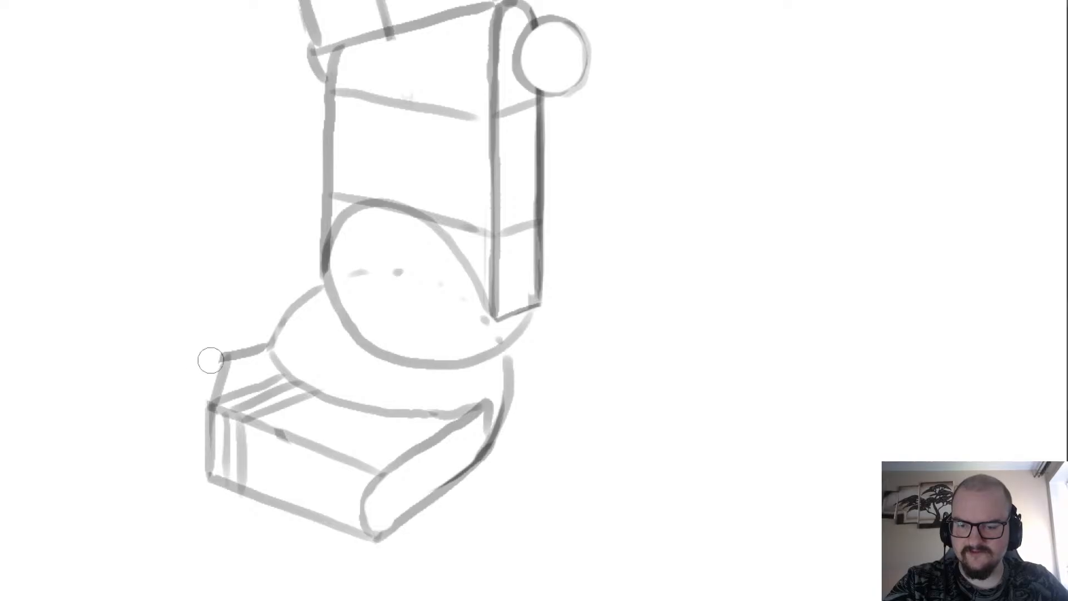
pyautogui.moveTo(195, 213); pyautogui.dragTo(169, 596)
# Draw new long front edges at a changed angle and a short edge closing the block's right end, undoing misplaced strokes.
pyautogui.scroll(-3, 445, 381)
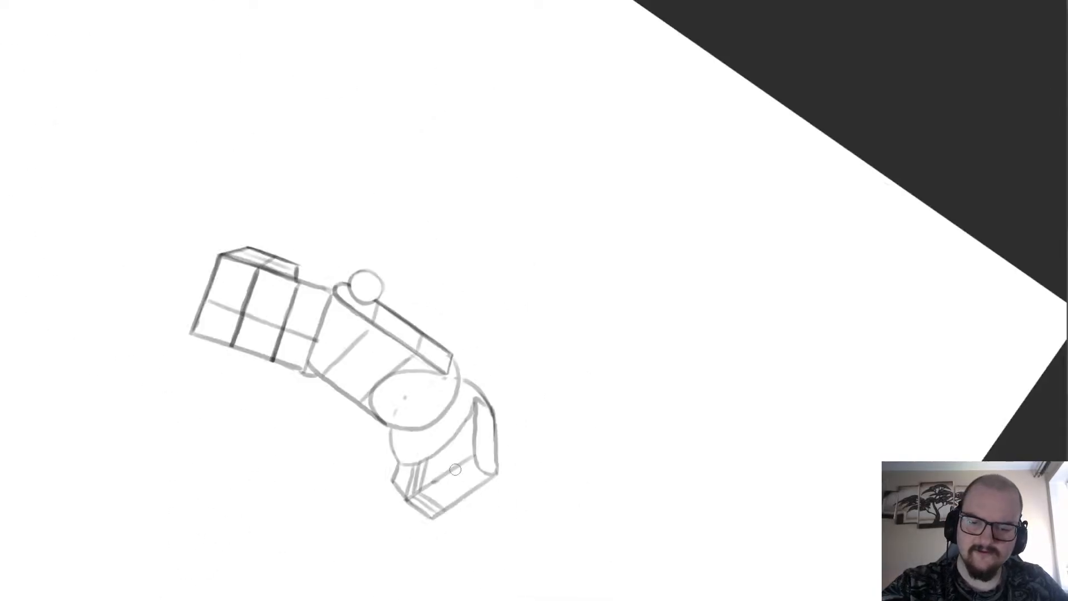
pyautogui.scroll(3, 456, 469)
pyautogui.moveTo(415, 470); pyautogui.dragTo(509, 366)
pyautogui.hotkey('ctrl', 'z')
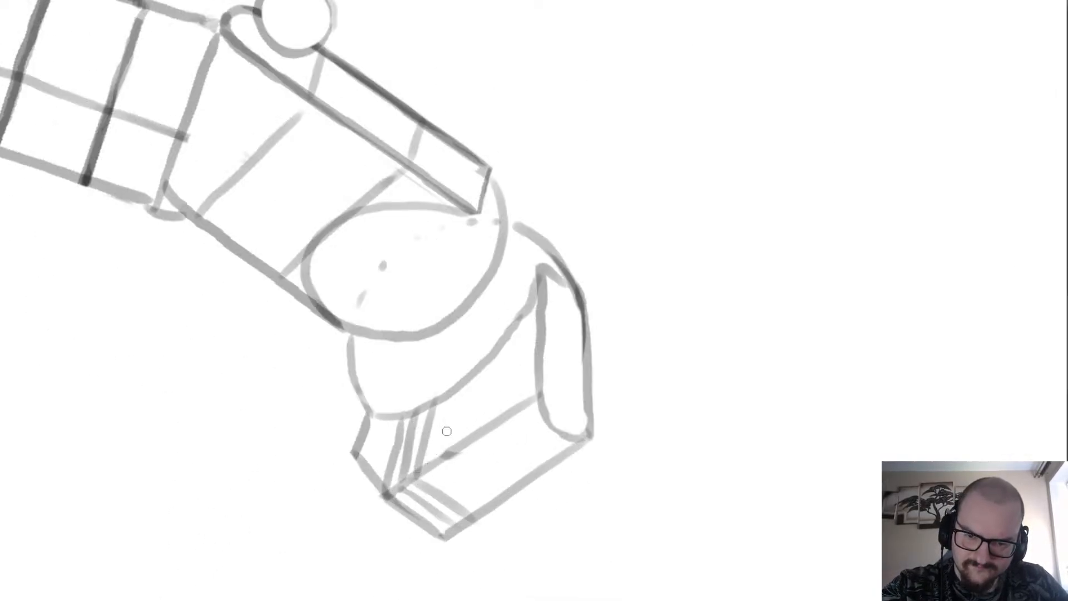
pyautogui.moveTo(356, 457)
pyautogui.mouseDown()
pyautogui.moveTo(545, 342)
pyautogui.moveTo(587, 359)
pyautogui.mouseUp()
pyautogui.hotkey('ctrl', 'z')
pyautogui.hotkey('ctrl', 'z')
pyautogui.moveTo(421, 470)
pyautogui.mouseDown()
pyautogui.moveTo(526, 362)
pyautogui.moveTo(536, 447)
pyautogui.moveTo(491, 509)
pyautogui.moveTo(582, 362)
pyautogui.moveTo(504, 499)
pyautogui.mouseUp()
pyautogui.hotkey('ctrl', 'z')
# Erase the old rounded right end and the leftover front edges around the block's new right corner.
pyautogui.press('e')
pyautogui.moveTo(596, 375); pyautogui.dragTo(490, 510)
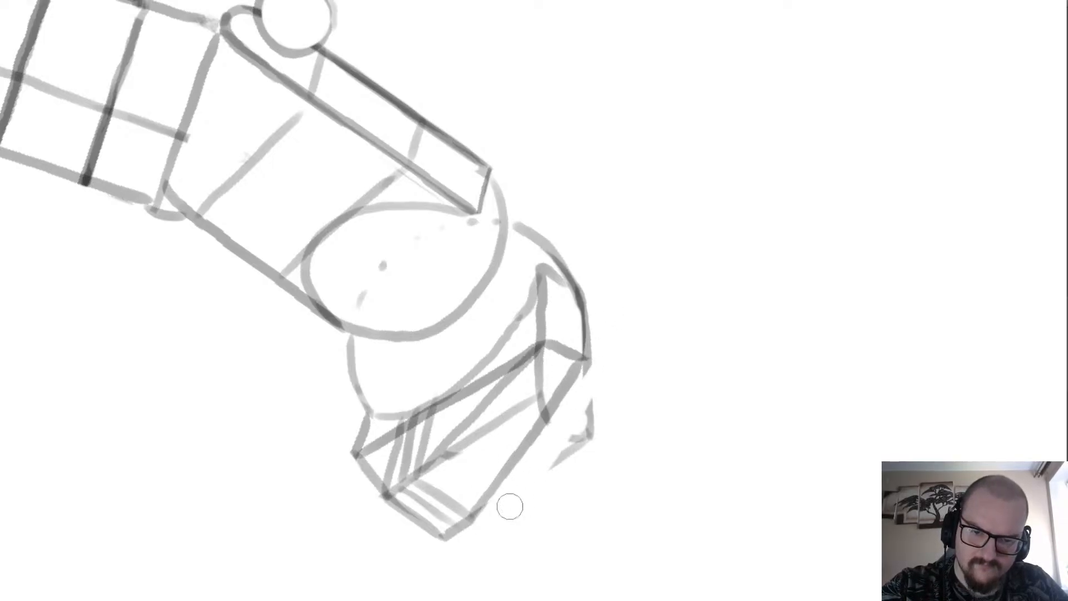
pyautogui.moveTo(560, 462); pyautogui.dragTo(589, 418)
pyautogui.moveTo(546, 378)
pyautogui.mouseDown()
pyautogui.moveTo(529, 377)
pyautogui.moveTo(491, 441)
pyautogui.moveTo(433, 474)
pyautogui.mouseUp()
pyautogui.moveTo(537, 346)
pyautogui.mouseDown()
pyautogui.moveTo(501, 399)
pyautogui.moveTo(543, 351)
pyautogui.moveTo(565, 355)
pyautogui.moveTo(548, 394)
pyautogui.mouseUp()
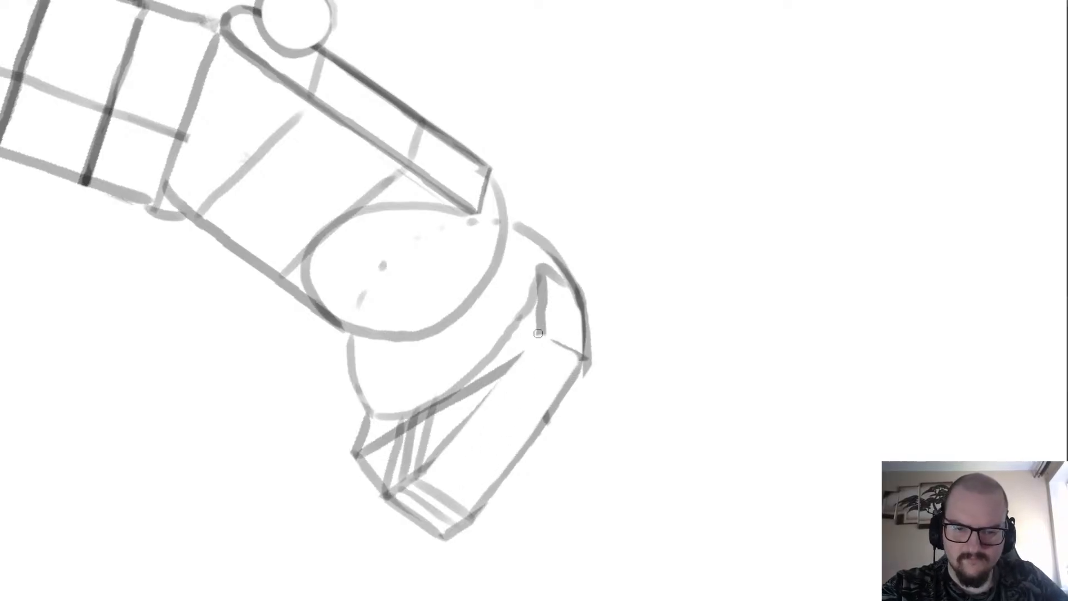
# Redraw the front face's upper edge and its short right edge so they meet at the block's upper right corner.
pyautogui.moveTo(538, 334); pyautogui.dragTo(471, 418)
pyautogui.hotkey('ctrl', 'z')
pyautogui.moveTo(540, 328)
pyautogui.mouseDown()
pyautogui.moveTo(451, 442)
pyautogui.moveTo(538, 329)
pyautogui.moveTo(453, 433)
pyautogui.mouseUp()
pyautogui.hotkey('ctrl', 'z')
pyautogui.hotkey('ctrl', 'z')
pyautogui.moveTo(543, 335)
pyautogui.mouseDown()
pyautogui.moveTo(580, 355)
pyautogui.moveTo(545, 335)
pyautogui.mouseUp()
pyautogui.hotkey('ctrl', 'z')
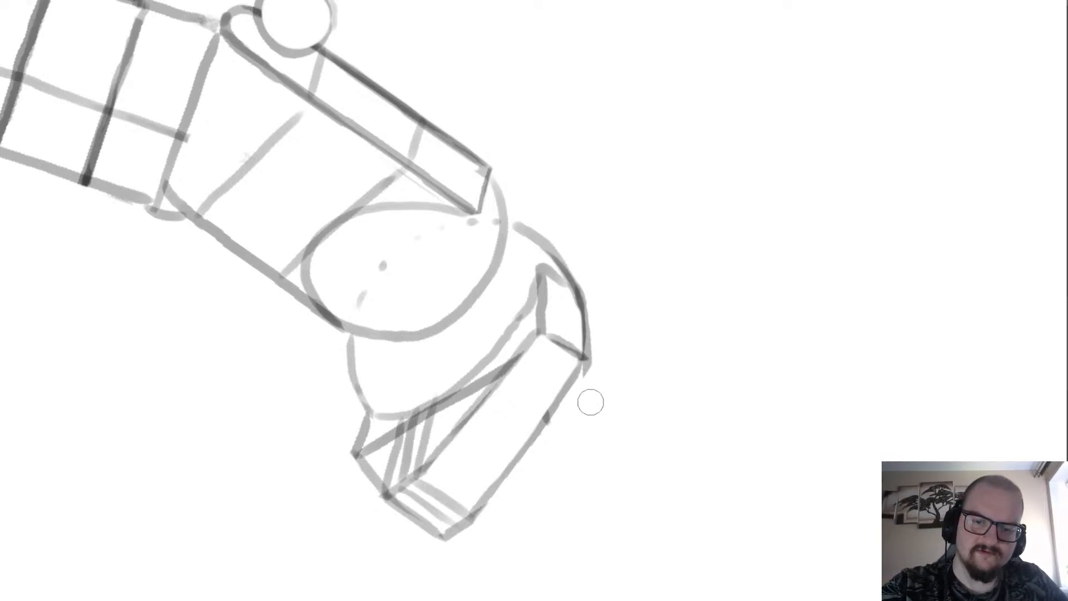
# Thin the outer outline along the block's right, bottom and left edges with the eraser.
pyautogui.moveTo(597, 377); pyautogui.dragTo(585, 263)
pyautogui.keyDown('shift'); pyautogui.click(530, 454); pyautogui.keyUp('shift')
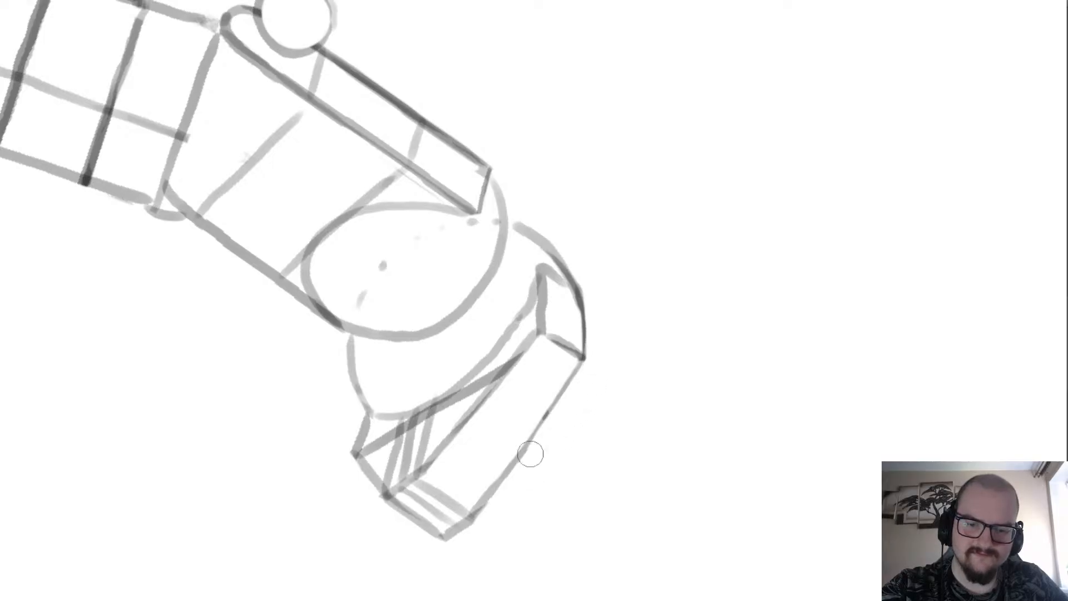
pyautogui.moveTo(491, 517); pyautogui.dragTo(448, 551)
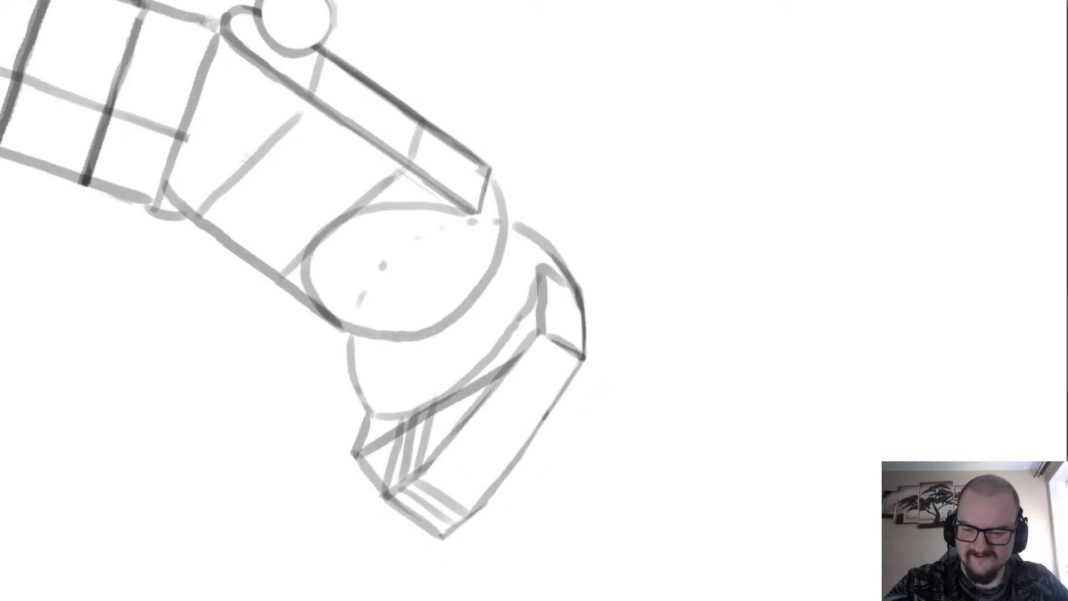
pyautogui.press('5')
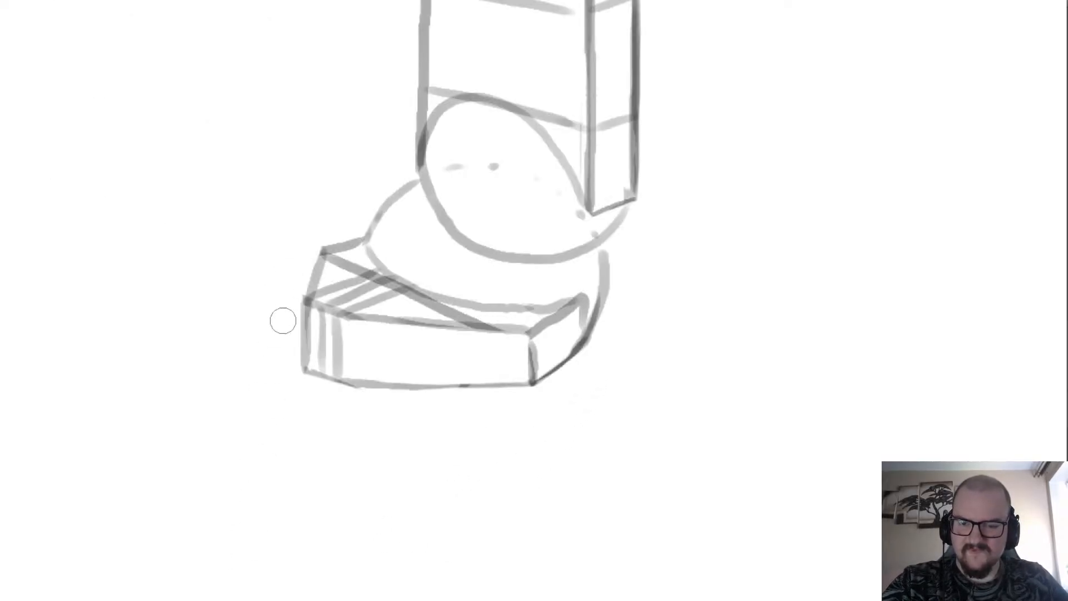
pyautogui.moveTo(296, 282); pyautogui.dragTo(294, 362)
pyautogui.moveTo(290, 307); pyautogui.dragTo(313, 254)
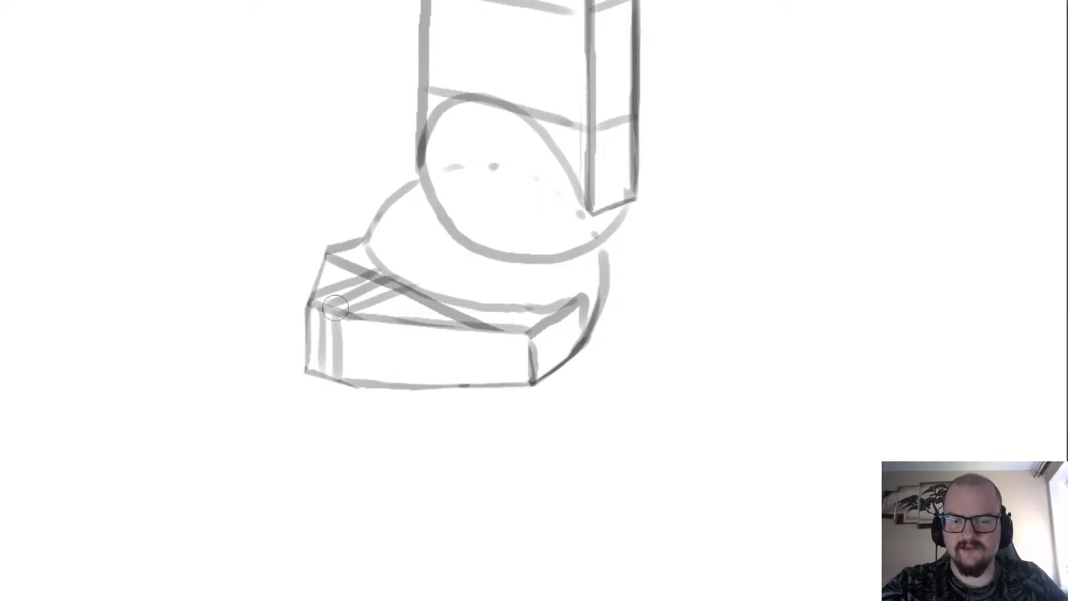
# Redraw the short bottom edge below the block's vertical bands and trim its outer side with the eraser.
pyautogui.hotkey('ctrl', 'z')
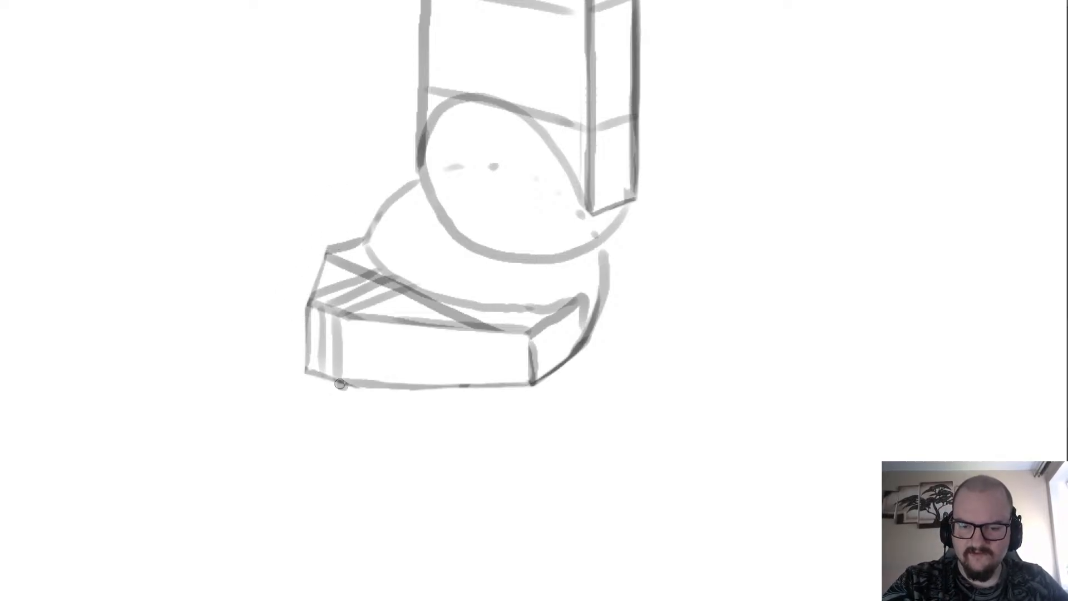
pyautogui.moveTo(341, 384); pyautogui.dragTo(311, 370)
pyautogui.hotkey('ctrl', 'z')
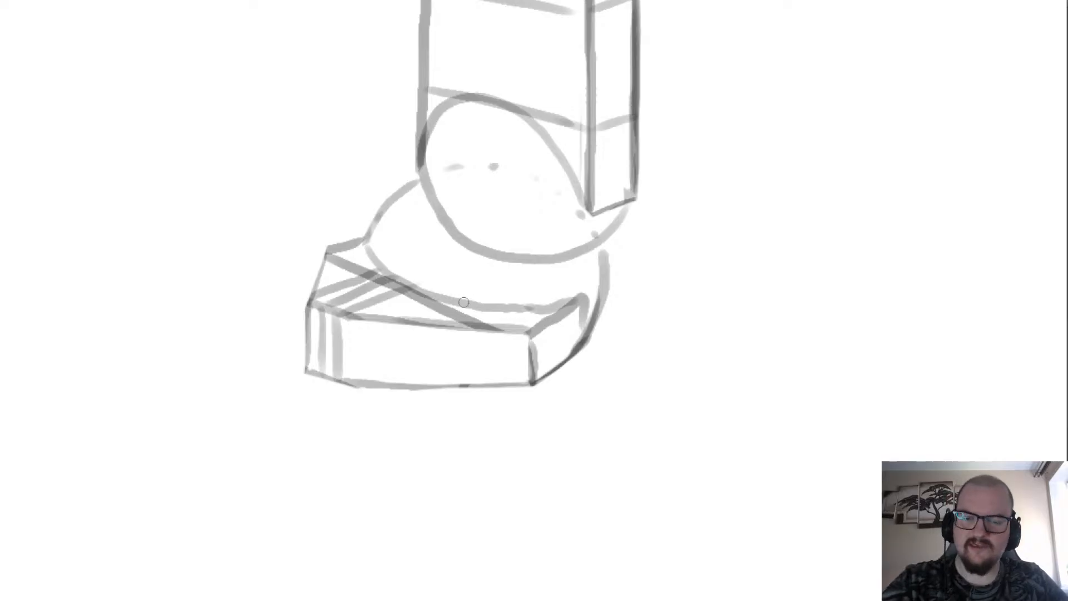
pyautogui.moveTo(304, 333)
pyautogui.mouseDown()
pyautogui.moveTo(424, 97)
pyautogui.moveTo(356, 244)
pyautogui.mouseUp()
pyautogui.moveTo(322, 289); pyautogui.dragTo(323, 332)
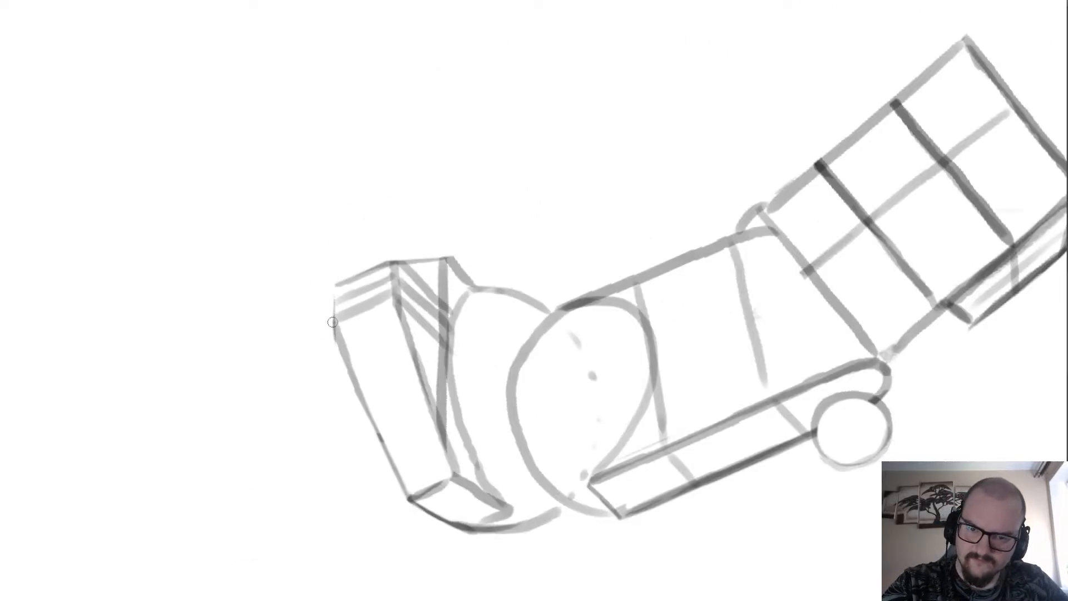
pyautogui.moveTo(337, 284); pyautogui.dragTo(335, 330)
pyautogui.moveTo(331, 286); pyautogui.dragTo(324, 345)
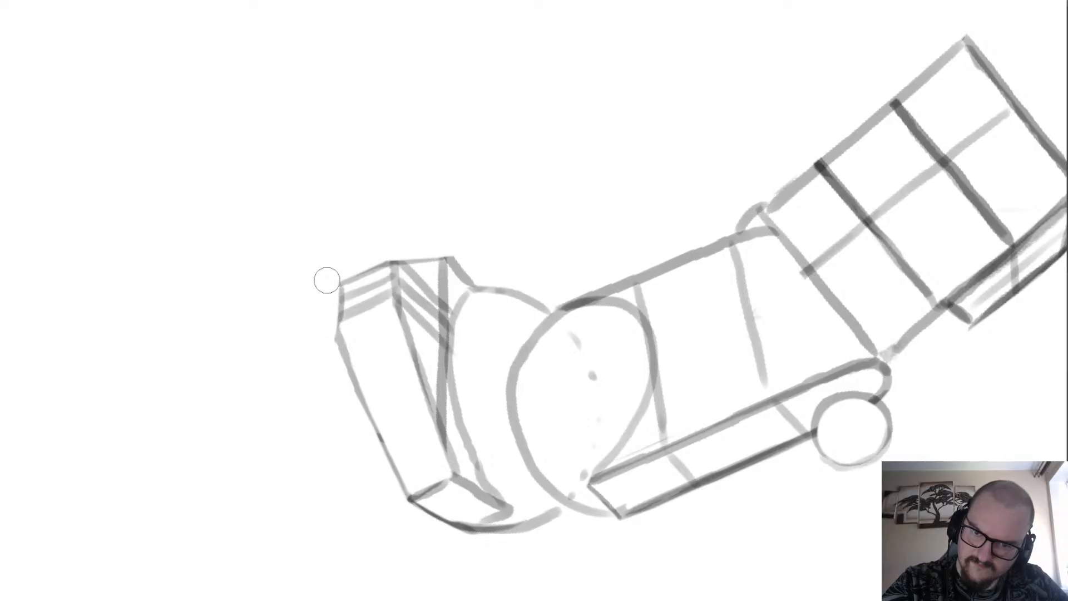
# Thin and straighten the front face's long bottom edge with the eraser.
pyautogui.moveTo(357, 383)
pyautogui.mouseDown()
pyautogui.moveTo(391, 473)
pyautogui.moveTo(335, 314)
pyautogui.moveTo(372, 444)
pyautogui.mouseUp()
pyautogui.press('e')
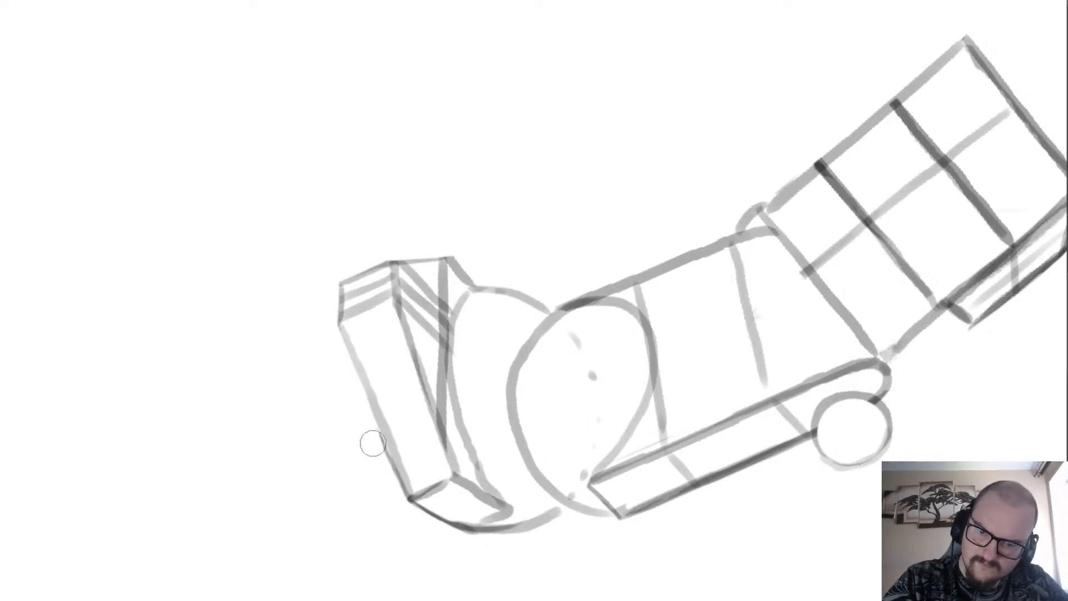
pyautogui.moveTo(343, 367); pyautogui.dragTo(387, 466)
pyautogui.moveTo(360, 400); pyautogui.dragTo(398, 487)
pyautogui.scroll(-1, 291, 186)
pyautogui.scroll(-1, 291, 176)
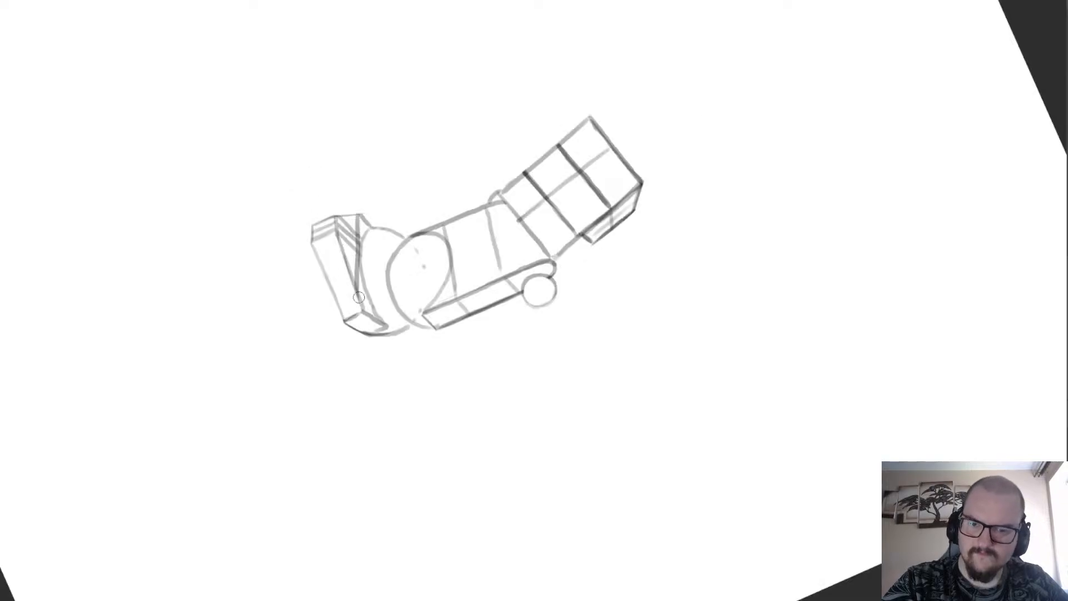
# Thin the large circle's contact curve on the block's top with the eraser and redraw it from the right end.
pyautogui.scroll(2, 364, 299)
pyautogui.moveTo(404, 338)
pyautogui.mouseDown()
pyautogui.moveTo(385, 257)
pyautogui.moveTo(371, 256)
pyautogui.moveTo(375, 154)
pyautogui.mouseUp()
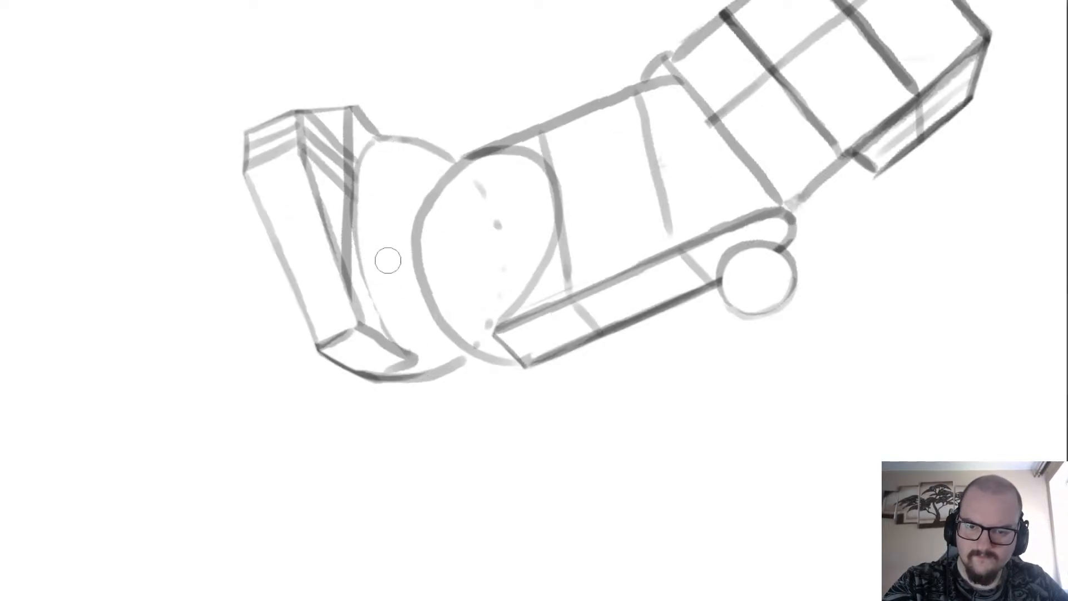
pyautogui.press('b')
pyautogui.moveTo(408, 356)
pyautogui.mouseDown()
pyautogui.moveTo(372, 308)
pyautogui.moveTo(353, 250)
pyautogui.mouseUp()
pyautogui.hotkey('ctrl', 'z')
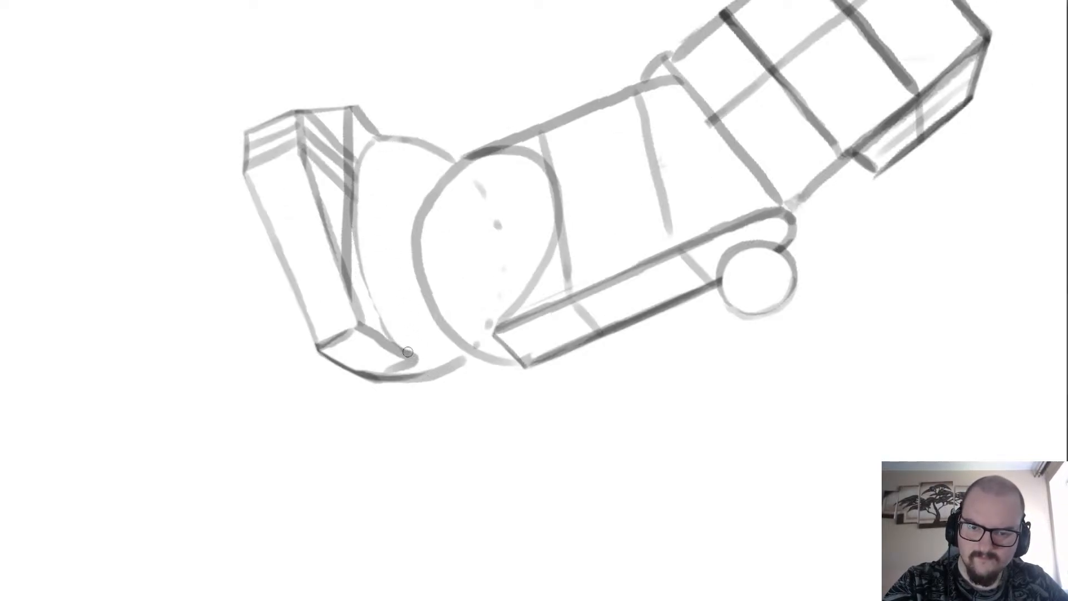
pyautogui.moveTo(408, 352)
pyautogui.mouseDown()
pyautogui.moveTo(374, 309)
pyautogui.moveTo(355, 249)
pyautogui.moveTo(351, 184)
pyautogui.moveTo(370, 128)
pyautogui.mouseUp()
# Draw a circle over the lower front corner of the slanted base block and clear the block's edge inside it.
pyautogui.scroll(-4, 317, 61)
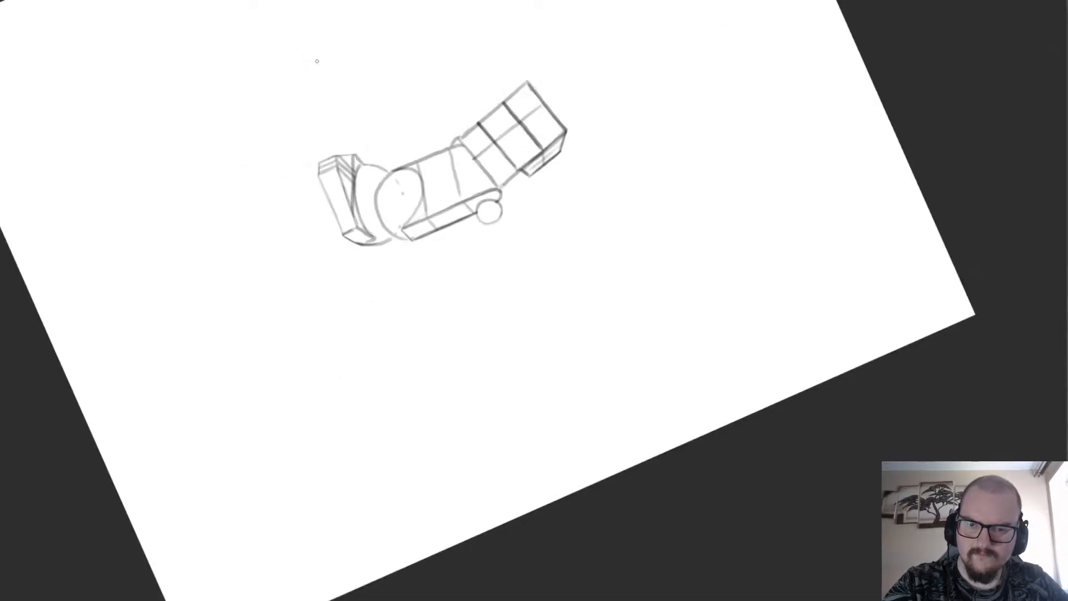
pyautogui.scroll(3, 317, 61)
pyautogui.moveTo(359, 417)
pyautogui.mouseDown()
pyautogui.moveTo(326, 400)
pyautogui.moveTo(326, 368)
pyautogui.moveTo(363, 359)
pyautogui.moveTo(377, 396)
pyautogui.moveTo(332, 410)
pyautogui.moveTo(340, 381)
pyautogui.mouseUp()
pyautogui.press('e')
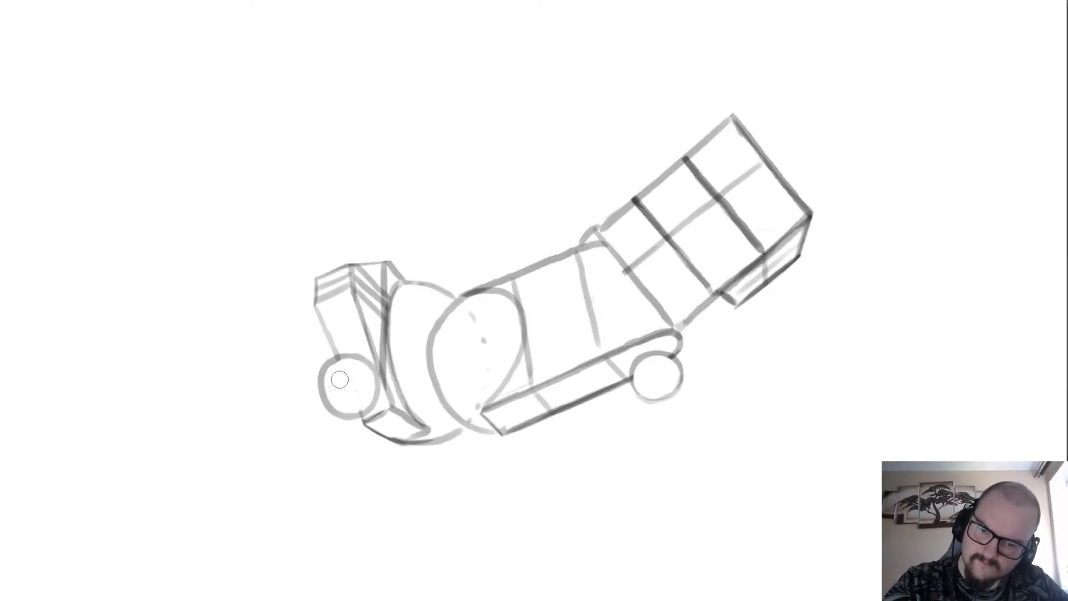
# Draw a short outward arc beside the opposite end of the base block as the partly hidden second circle.
pyautogui.press('b')
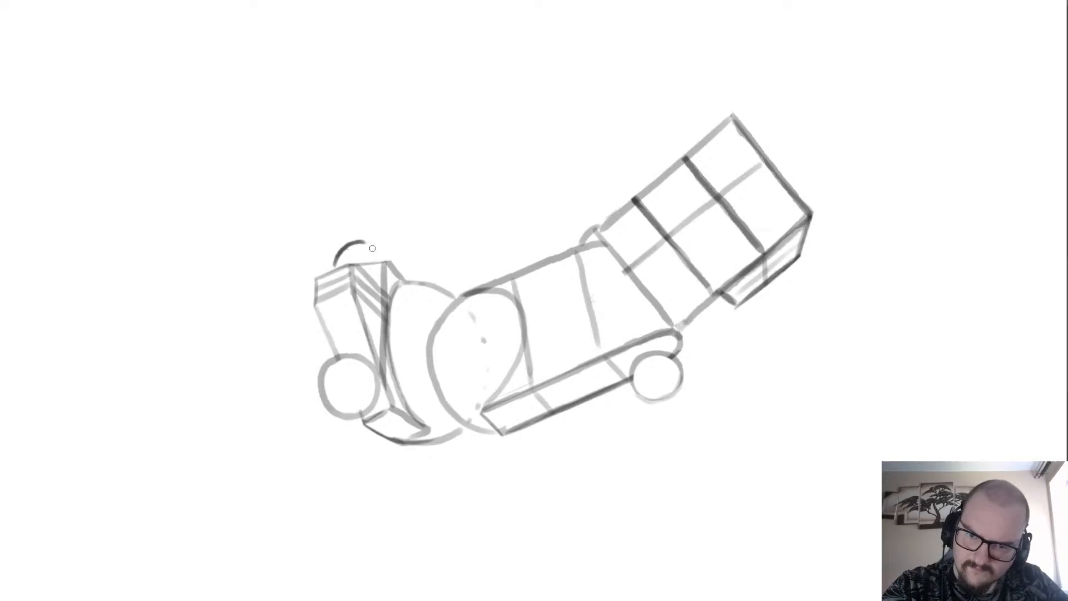
pyautogui.hotkey('ctrl', 'z')
pyautogui.scroll(-3, 371, 229)
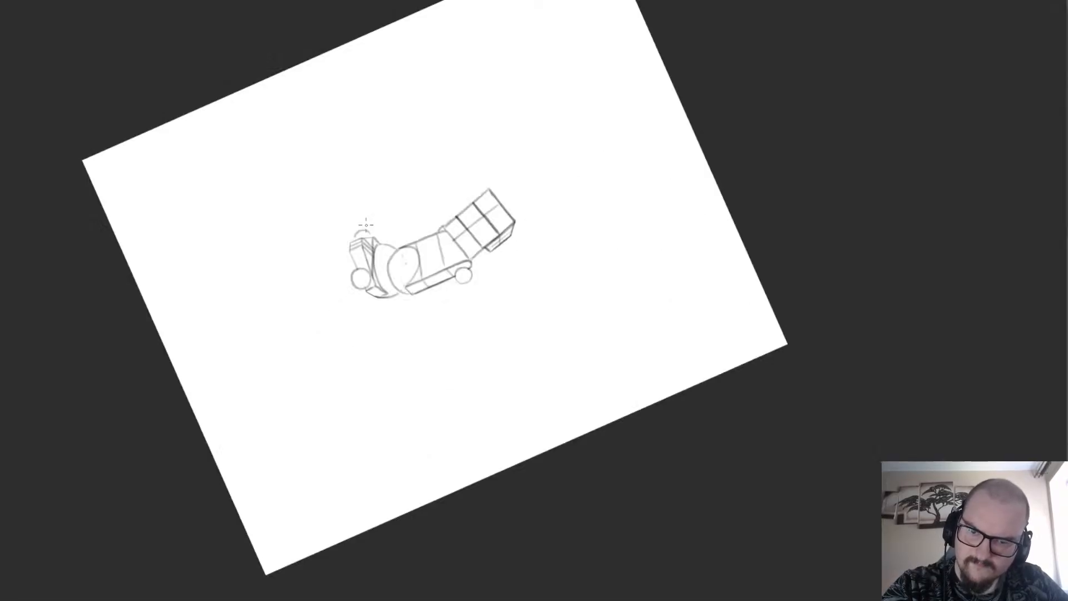
pyautogui.scroll(2, 366, 125)
pyautogui.press('Escape')
pyautogui.scroll(-3, 293, 260)
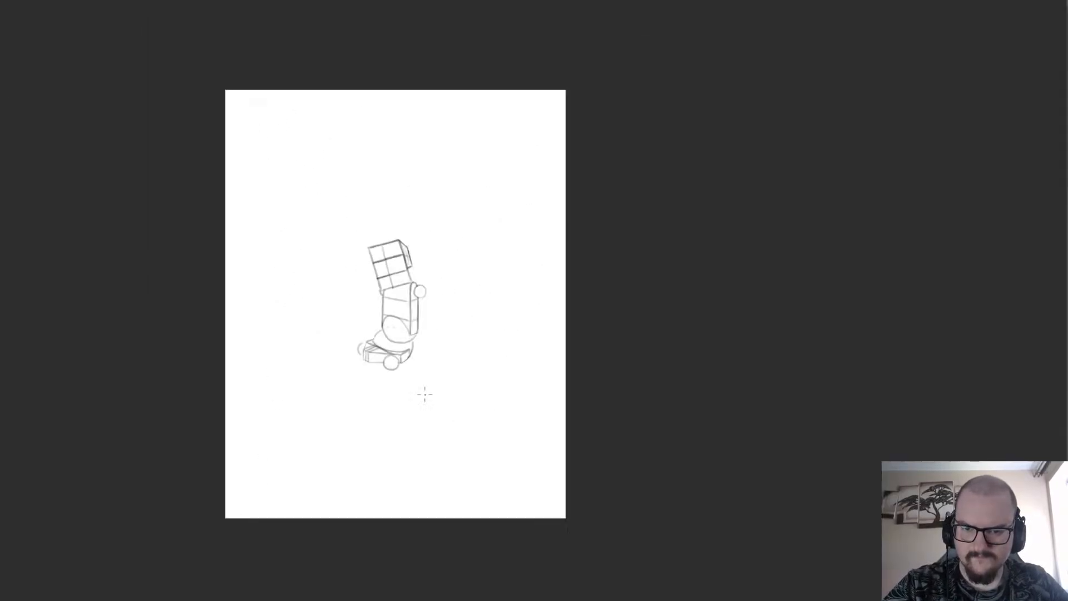
pyautogui.scroll(2, 363, 335)
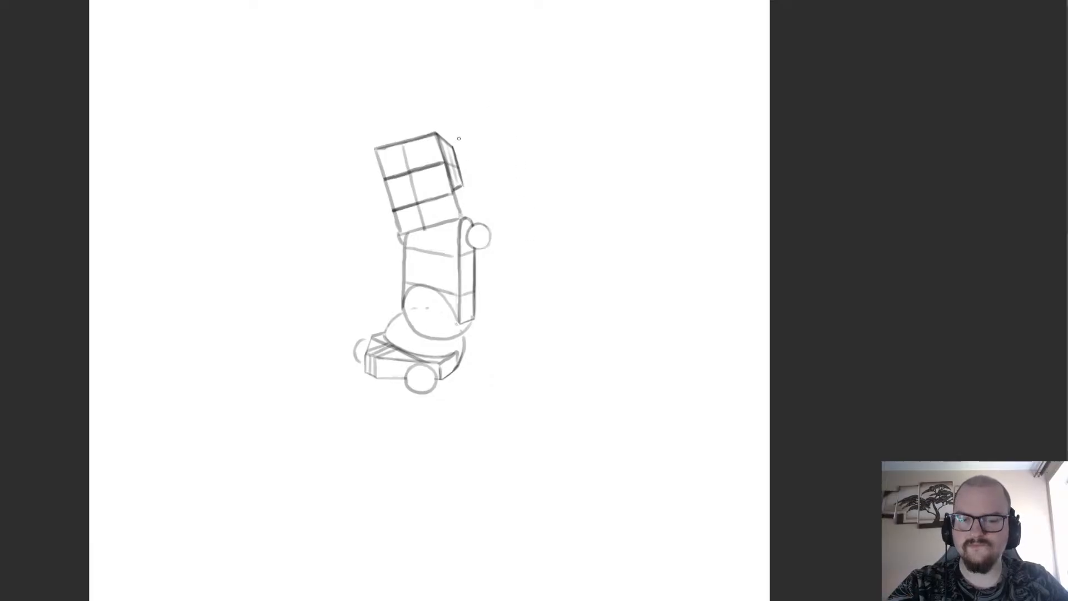
# Sketch a slightly slanted rectangular arm hanging below the shoulder circle beside the torso.
pyautogui.scroll(2, 496, 245)
pyautogui.moveTo(519, 234)
pyautogui.mouseDown()
pyautogui.moveTo(488, 245)
pyautogui.moveTo(502, 352)
pyautogui.mouseUp()
pyautogui.hotkey('ctrl', 'z')
pyautogui.hotkey('ctrl', 'z')
pyautogui.moveTo(485, 249); pyautogui.dragTo(503, 352)
pyautogui.hotkey('ctrl', 'z')
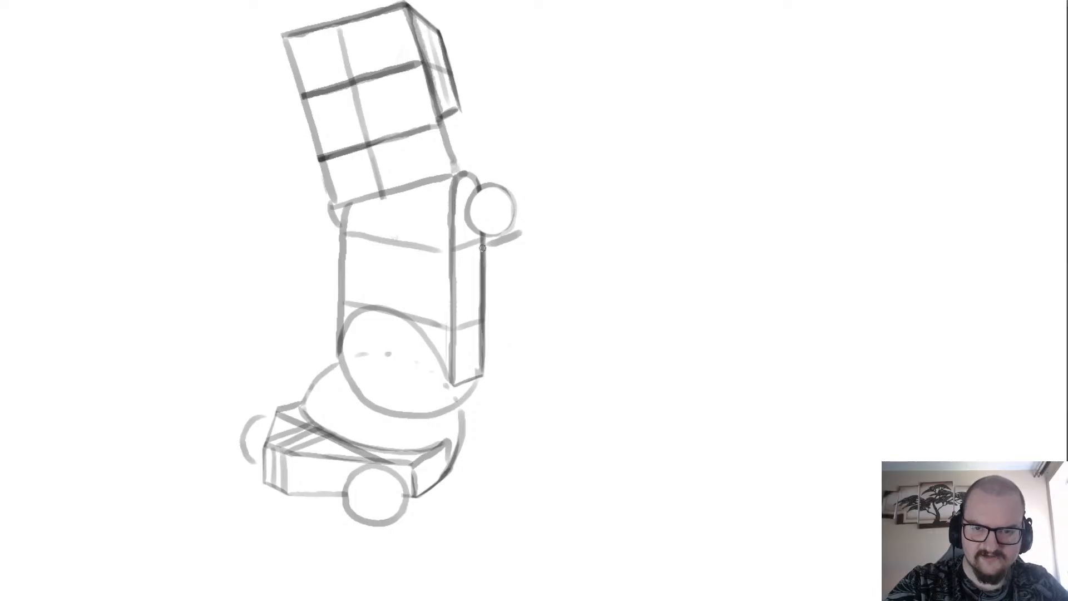
pyautogui.moveTo(478, 254); pyautogui.dragTo(496, 363)
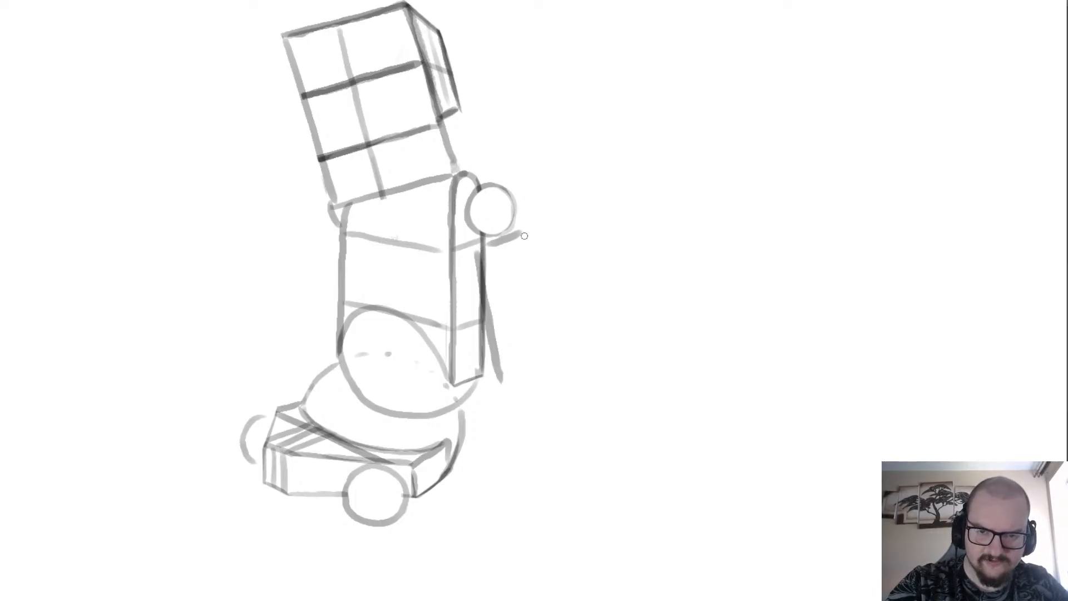
pyautogui.moveTo(524, 236)
pyautogui.mouseDown()
pyautogui.moveTo(551, 370)
pyautogui.moveTo(510, 380)
pyautogui.mouseUp()
# Reinforce the outer long edge of the hanging arm rectangle and tidy its bottom corner.
pyautogui.scroll(-4, 453, 235)
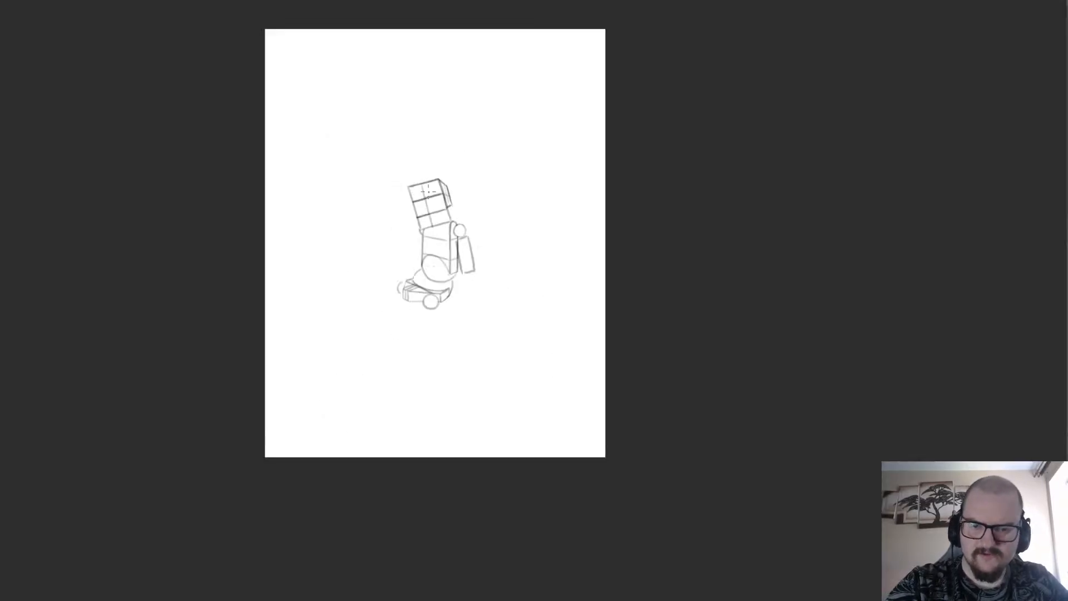
pyautogui.scroll(2, 453, 233)
pyautogui.scroll(1, 511, 315)
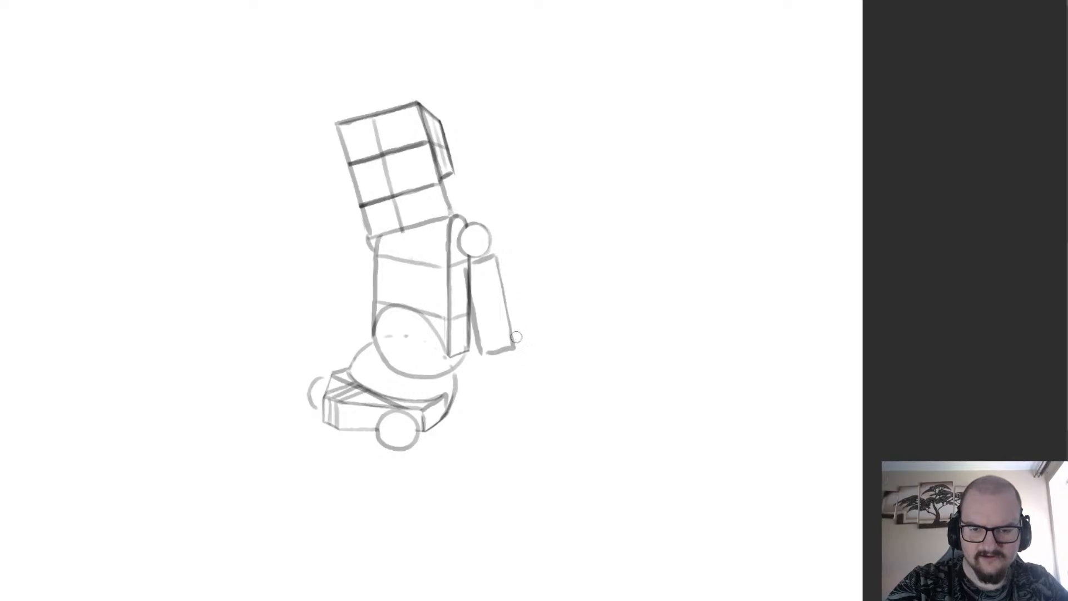
pyautogui.moveTo(495, 259); pyautogui.dragTo(511, 345)
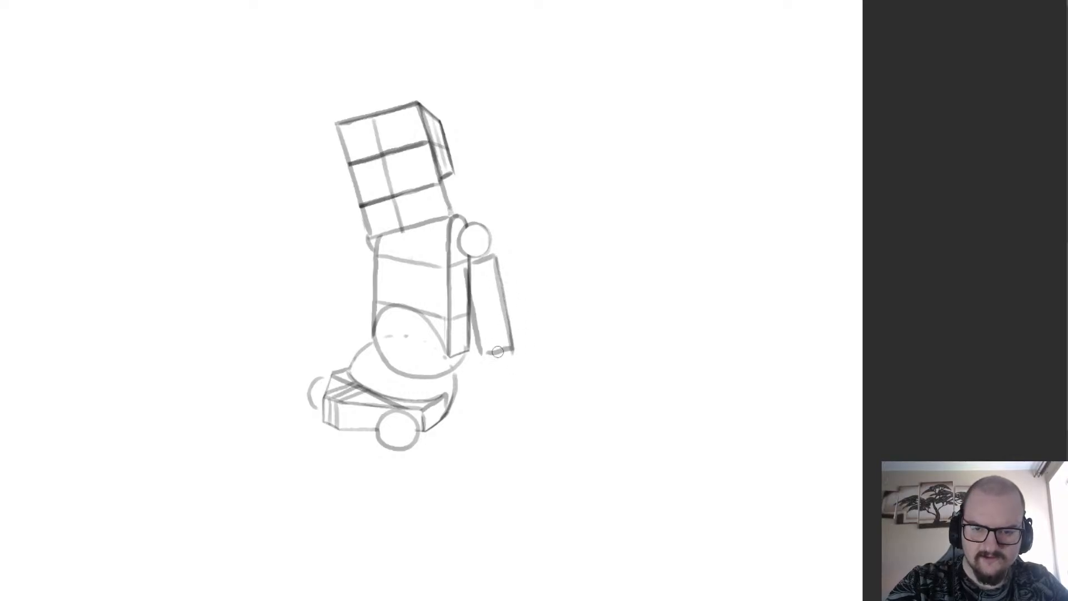
pyautogui.scroll(1, 497, 352)
pyautogui.scroll(-2, 440, 205)
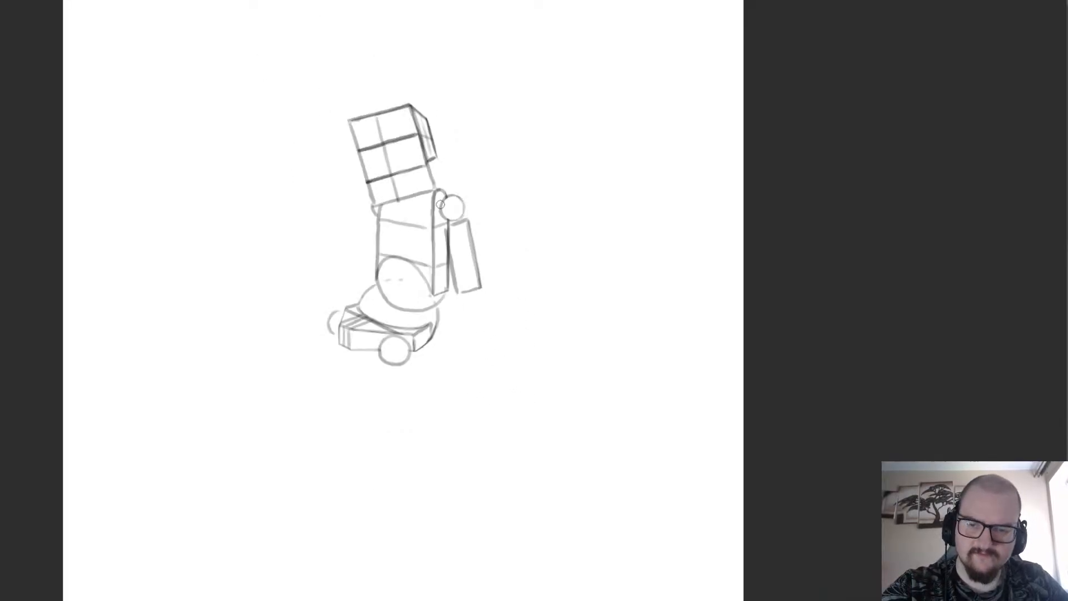
# Sketch a second rectangular arm extending sideways from the shoulder on the opposite side of the torso.
pyautogui.scroll(1, 374, 208)
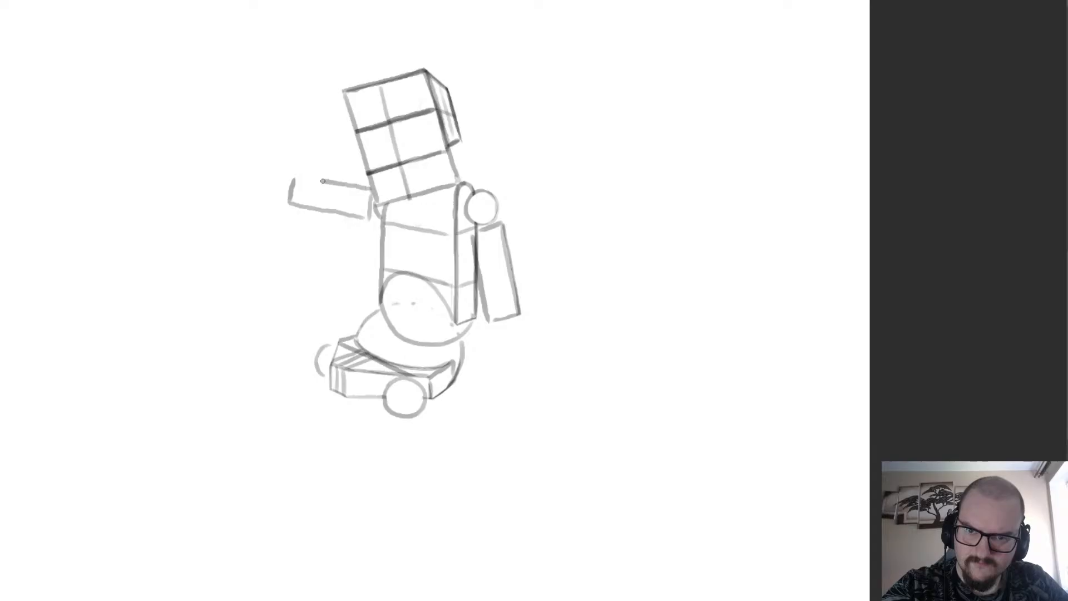
pyautogui.scroll(-2, 290, 222)
pyautogui.scroll(2, 284, 189)
pyautogui.scroll(-2, 299, 193)
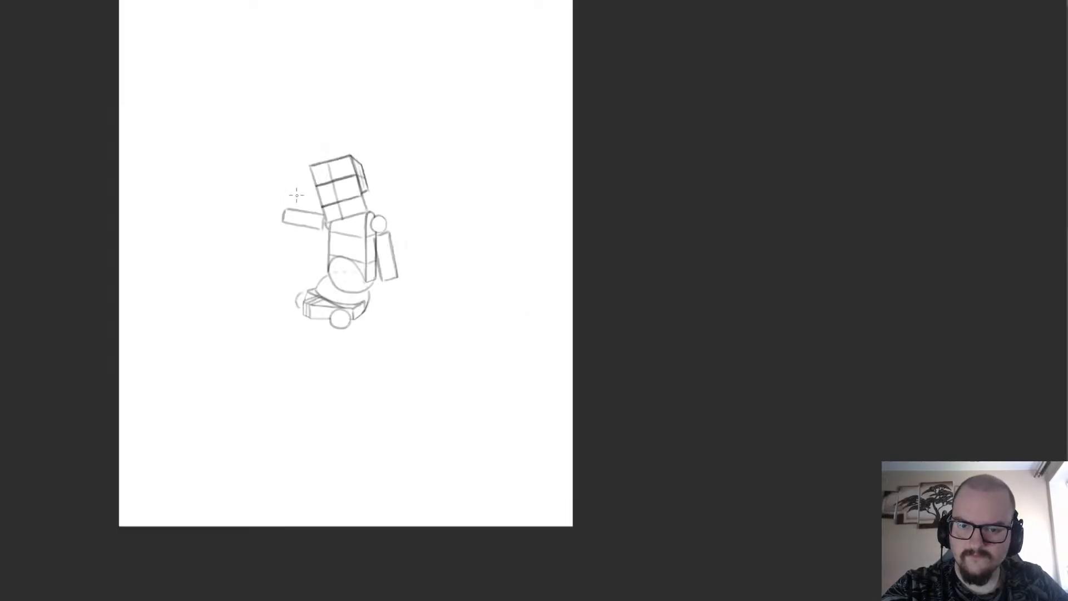
pyautogui.scroll(3, 298, 199)
# Thin the outer end and long edge of the outstretched arm rectangle with the eraser.
pyautogui.press('e')
pyautogui.moveTo(241, 236); pyautogui.dragTo(236, 295)
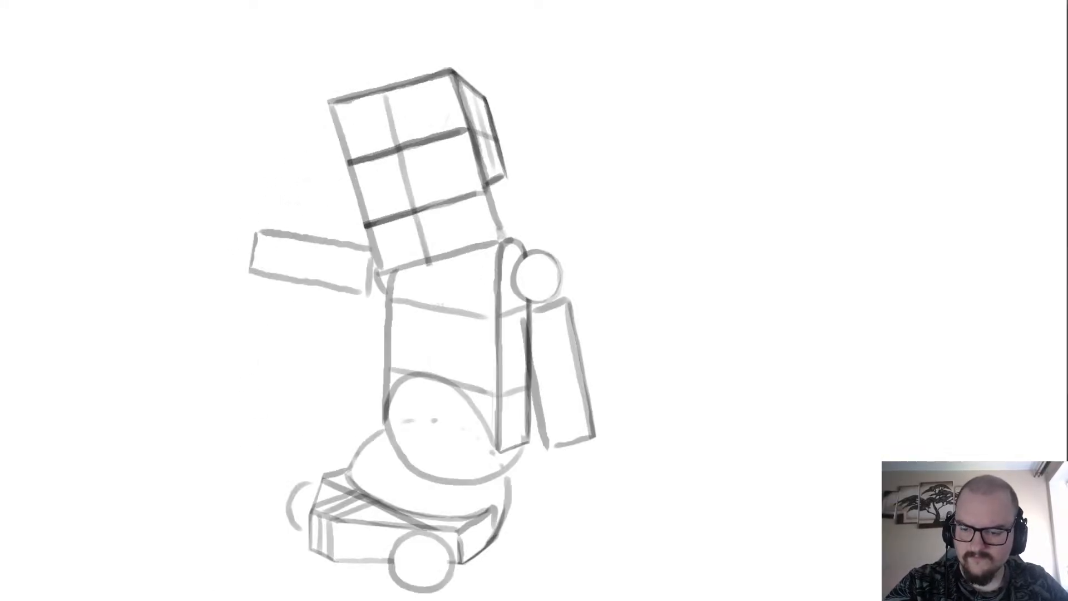
pyautogui.moveTo(668, 534); pyautogui.dragTo(239, 517)
pyautogui.scroll(-2, 239, 518)
pyautogui.scroll(2, 502, 187)
pyautogui.moveTo(446, 217); pyautogui.dragTo(439, 277)
# Redraw the outstretched arm's lower long edge and trim its outer side with the eraser.
pyautogui.press('b')
pyautogui.moveTo(425, 315); pyautogui.dragTo(442, 229)
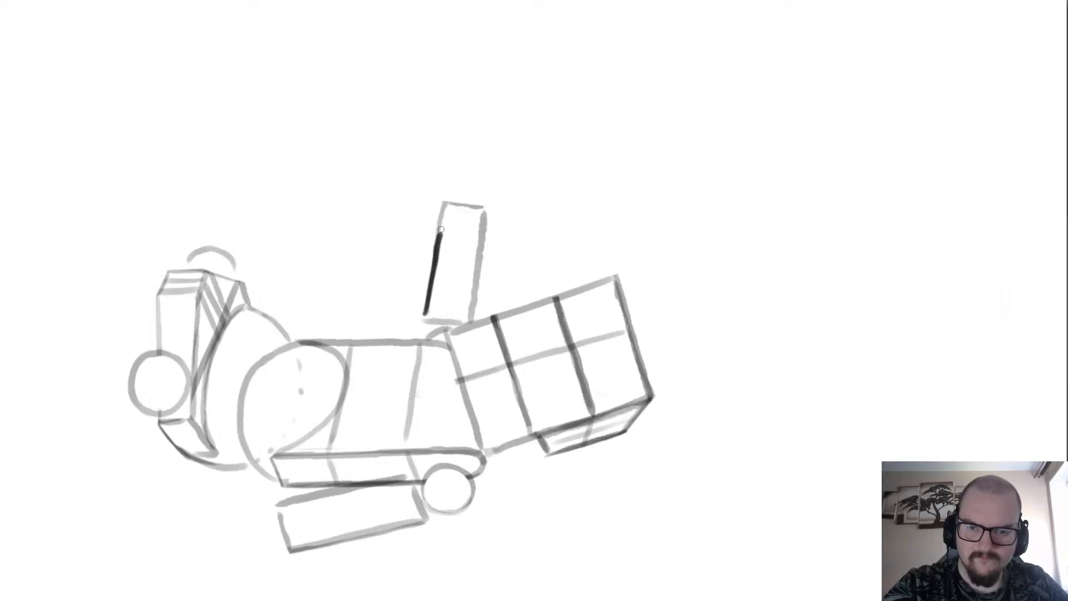
pyautogui.hotkey('ctrl', 'z')
pyautogui.moveTo(424, 315)
pyautogui.mouseDown()
pyautogui.moveTo(447, 197)
pyautogui.moveTo(482, 218)
pyautogui.moveTo(477, 312)
pyautogui.mouseUp()
pyautogui.moveTo(484, 267); pyautogui.dragTo(475, 313)
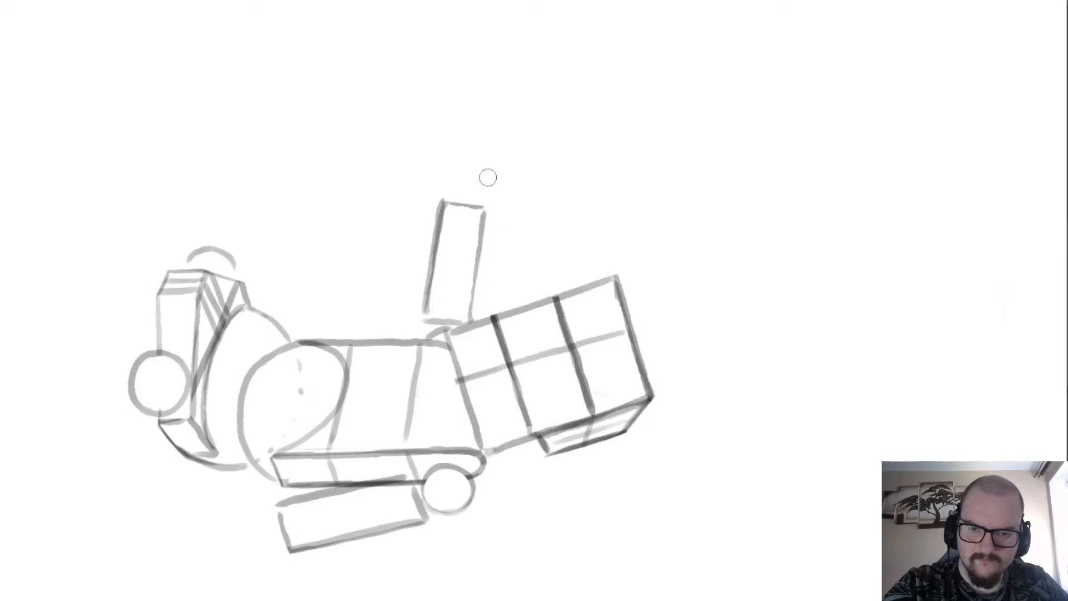
pyautogui.moveTo(435, 196); pyautogui.dragTo(418, 323)
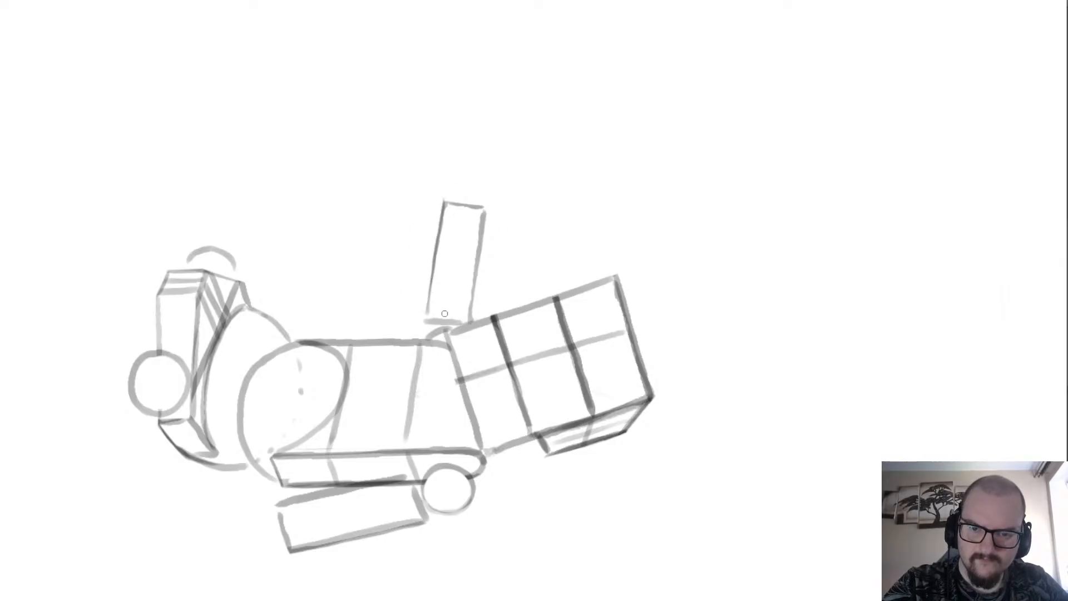
pyautogui.scroll(-3, 422, 273)
# Thin the hanging arm rectangle's edges with the eraser and rework its bottom end line.
pyautogui.scroll(3, 396, 389)
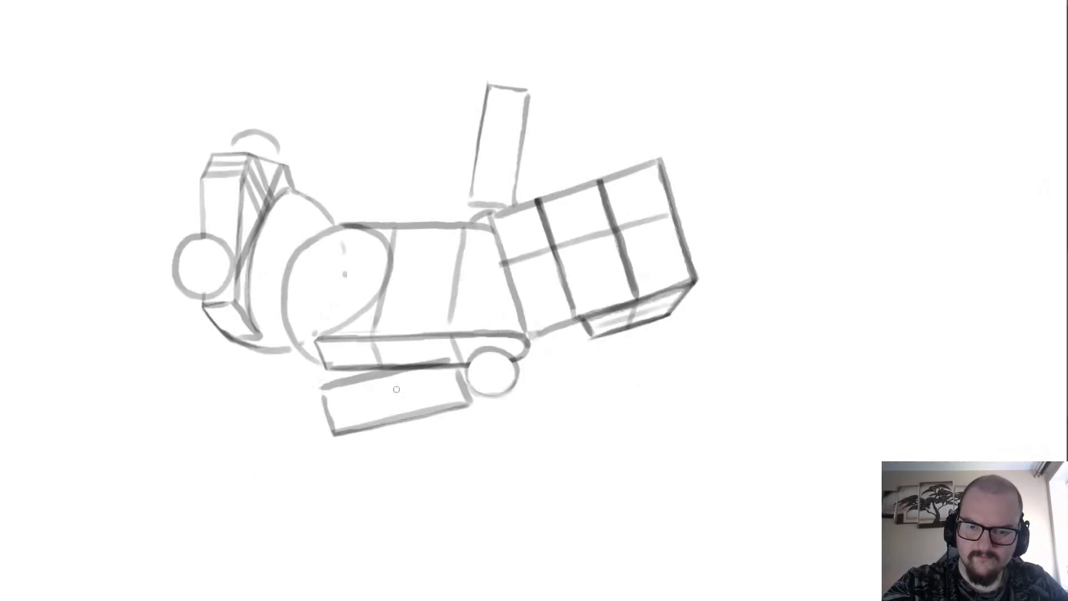
pyautogui.moveTo(436, 376)
pyautogui.mouseDown()
pyautogui.moveTo(326, 392)
pyautogui.moveTo(455, 371)
pyautogui.moveTo(414, 408)
pyautogui.moveTo(386, 414)
pyautogui.mouseUp()
pyautogui.moveTo(454, 397)
pyautogui.mouseDown()
pyautogui.moveTo(346, 422)
pyautogui.moveTo(325, 447)
pyautogui.moveTo(332, 455)
pyautogui.moveTo(323, 389)
pyautogui.mouseUp()
pyautogui.press('b')
pyautogui.hotkey('ctrl', 'z')
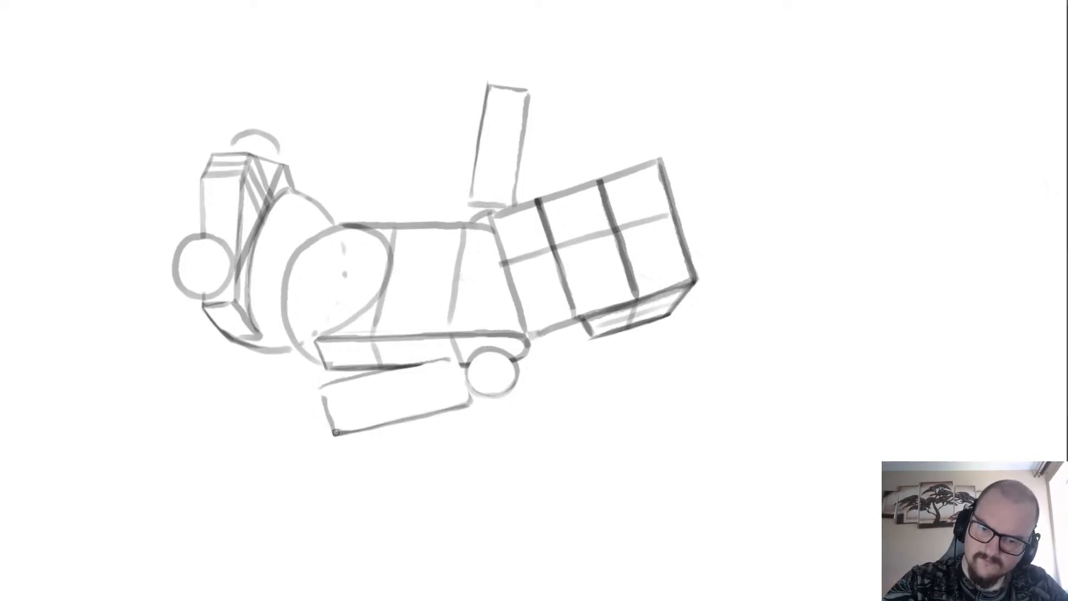
pyautogui.moveTo(335, 433); pyautogui.dragTo(323, 392)
pyautogui.hotkey('ctrl', 'z')
pyautogui.press('5')
# Redraw the hanging arm rectangle's outline with darker, straighter edges, retrying the outer long edge.
pyautogui.scroll(-1, 278, 496)
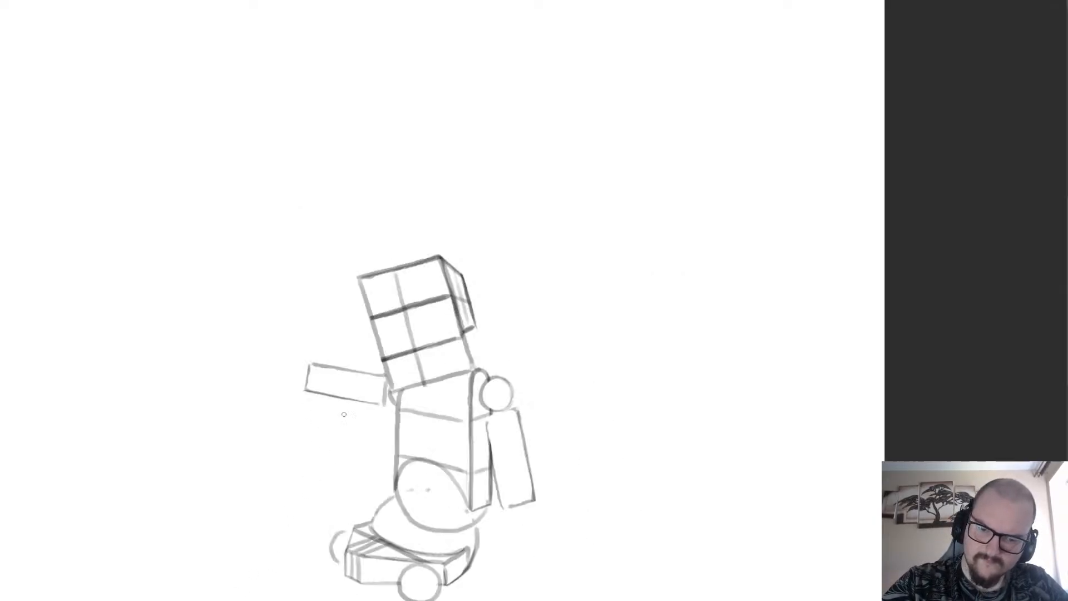
pyautogui.scroll(2, 486, 473)
pyautogui.scroll(-1, 499, 551)
pyautogui.moveTo(511, 548)
pyautogui.mouseDown()
pyautogui.moveTo(486, 412)
pyautogui.moveTo(535, 400)
pyautogui.mouseUp()
pyautogui.scroll(-3, 534, 400)
pyautogui.scroll(3, 528, 445)
pyautogui.moveTo(501, 466)
pyautogui.mouseDown()
pyautogui.moveTo(549, 453)
pyautogui.moveTo(530, 370)
pyautogui.mouseUp()
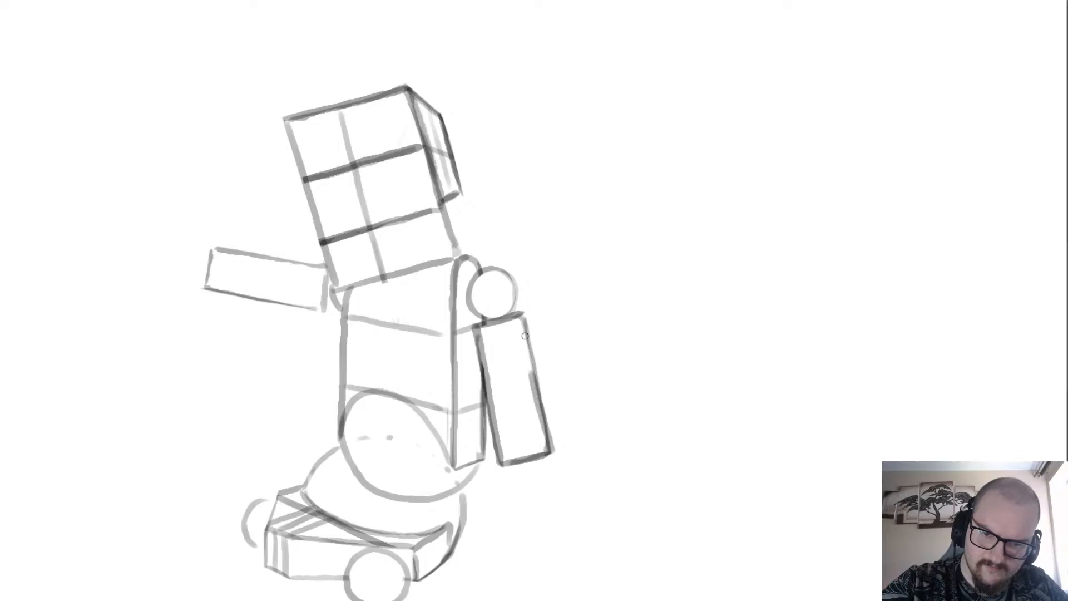
pyautogui.hotkey('ctrl', 'z')
pyautogui.moveTo(523, 313); pyautogui.dragTo(550, 453)
pyautogui.scroll(-4, 388, 238)
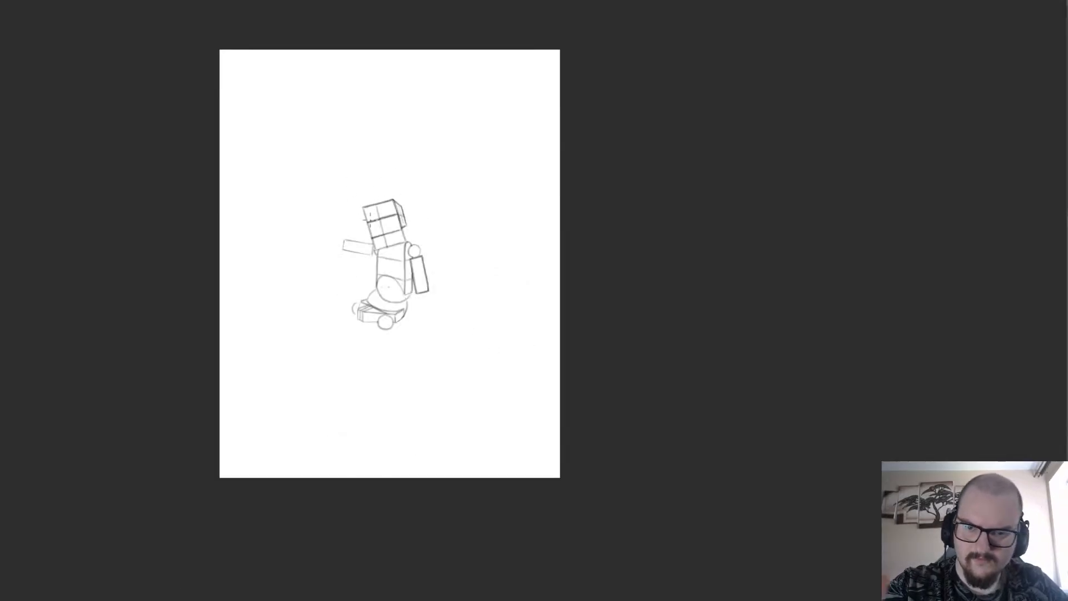
# Add a short curved stroke just below the bottom end of the hanging arm.
pyautogui.scroll(3, 369, 229)
pyautogui.scroll(-3, 326, 197)
pyautogui.scroll(5, 384, 265)
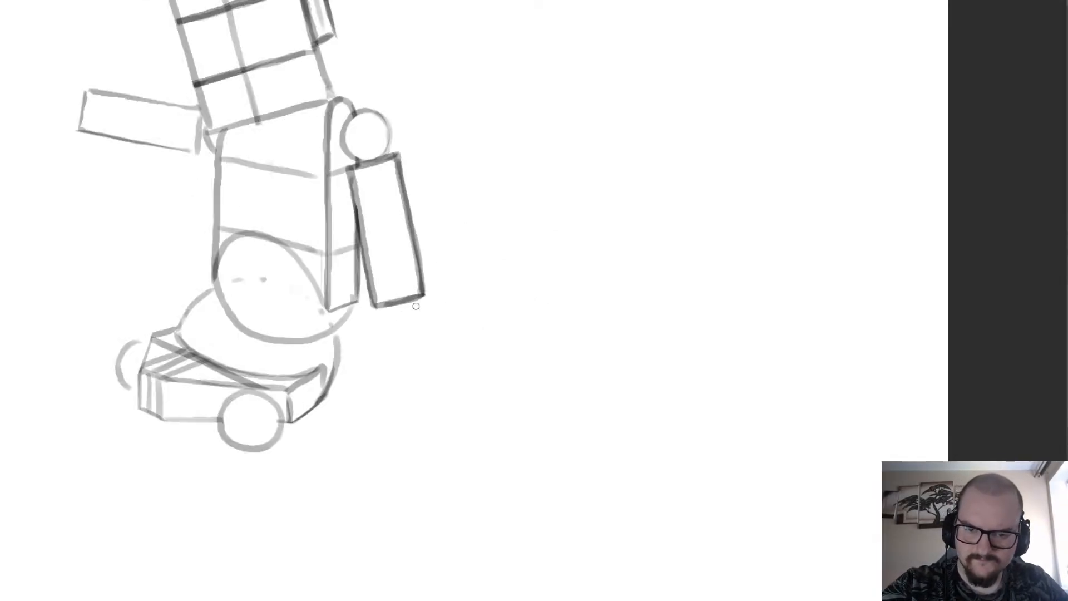
pyautogui.moveTo(426, 304)
pyautogui.mouseDown()
pyautogui.moveTo(377, 309)
pyautogui.moveTo(406, 310)
pyautogui.mouseUp()
pyautogui.hotkey('ctrl', 'z')
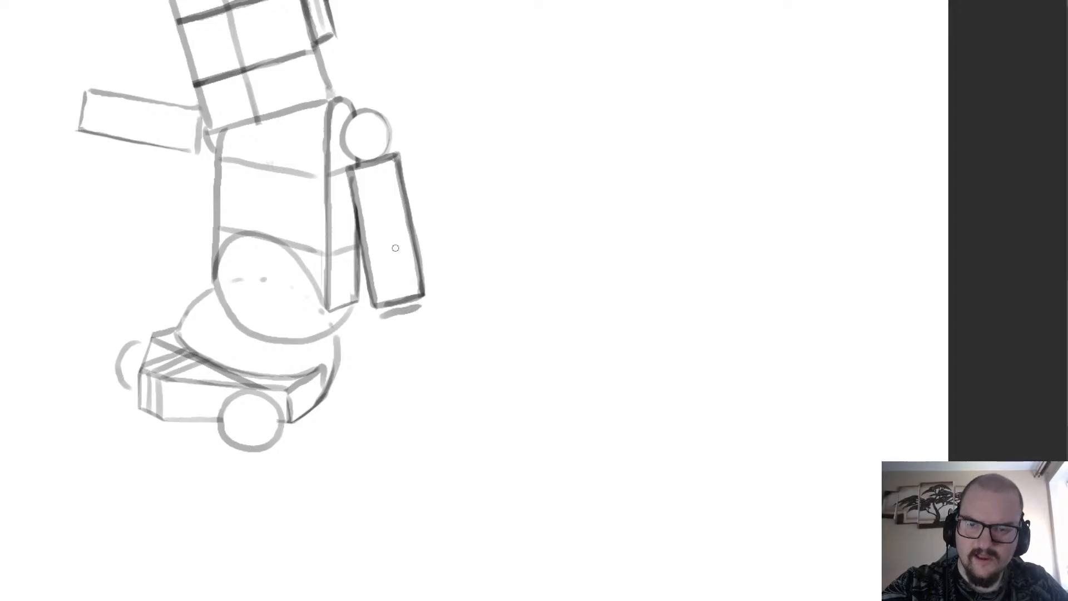
# Try to sketch a rounded neck shape in the head block's lower cell above the shoulder, and undo it.
pyautogui.scroll(-5, 395, 248)
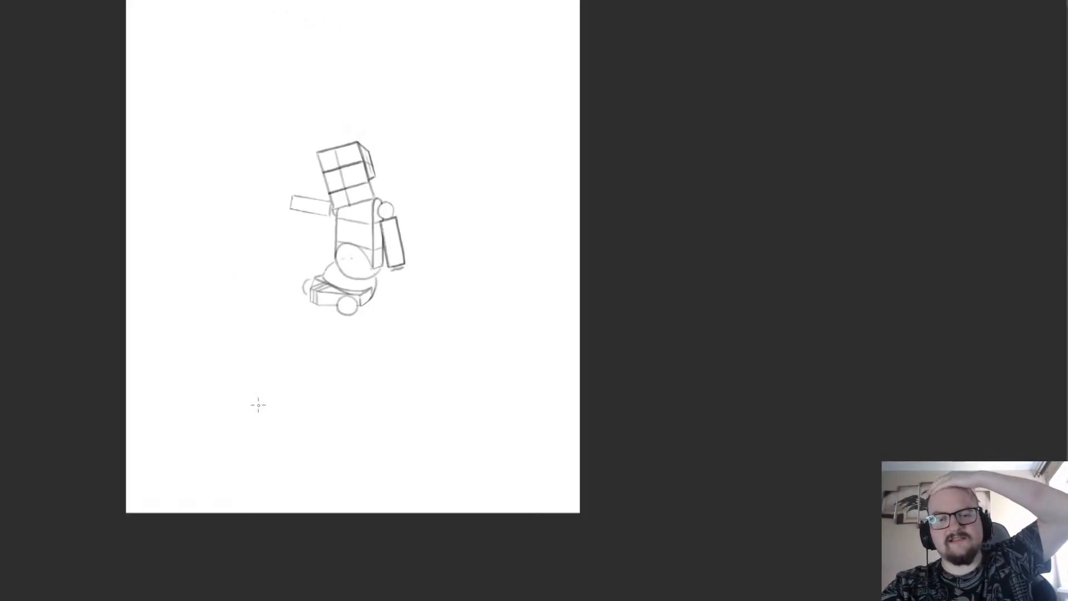
pyautogui.scroll(3, 374, 160)
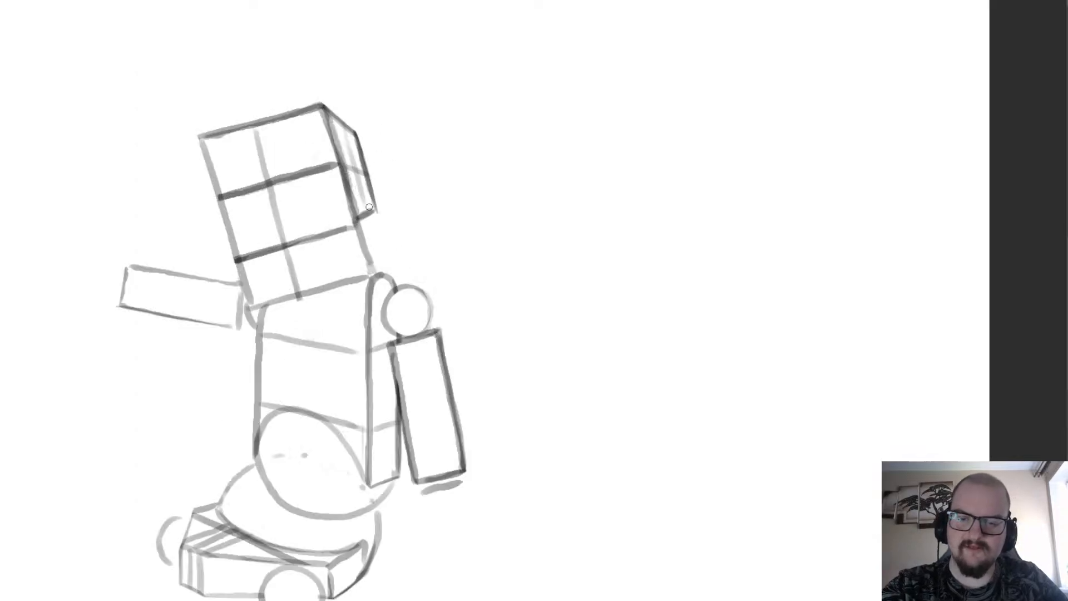
pyautogui.scroll(-3, 350, 217)
pyautogui.scroll(2, 313, 291)
pyautogui.scroll(-1, 363, 126)
pyautogui.scroll(3, 388, 167)
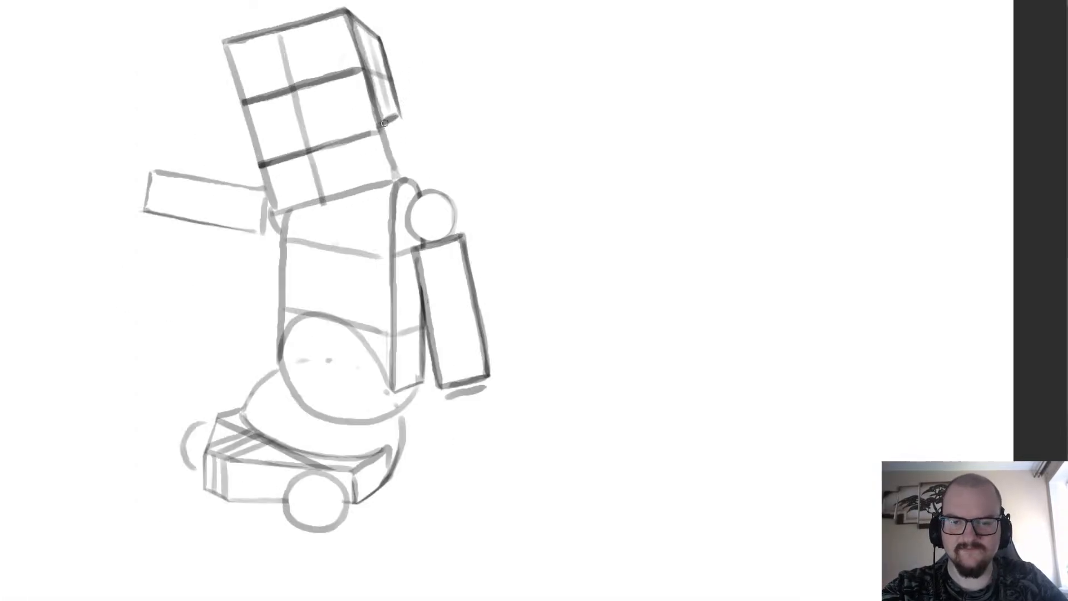
pyautogui.moveTo(381, 146)
pyautogui.mouseDown()
pyautogui.moveTo(376, 221)
pyautogui.moveTo(327, 239)
pyautogui.moveTo(304, 225)
pyautogui.moveTo(311, 148)
pyautogui.moveTo(345, 129)
pyautogui.mouseUp()
pyautogui.scroll(-6, 346, 130)
pyautogui.scroll(4, 305, 214)
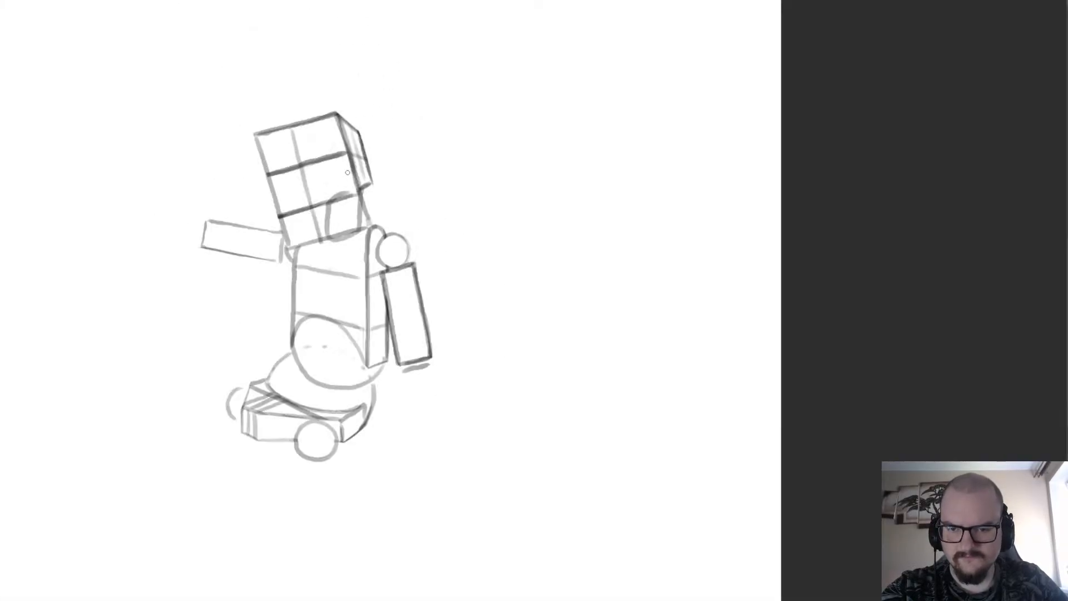
pyautogui.scroll(1, 347, 173)
pyautogui.hotkey('ctrl', 'z')
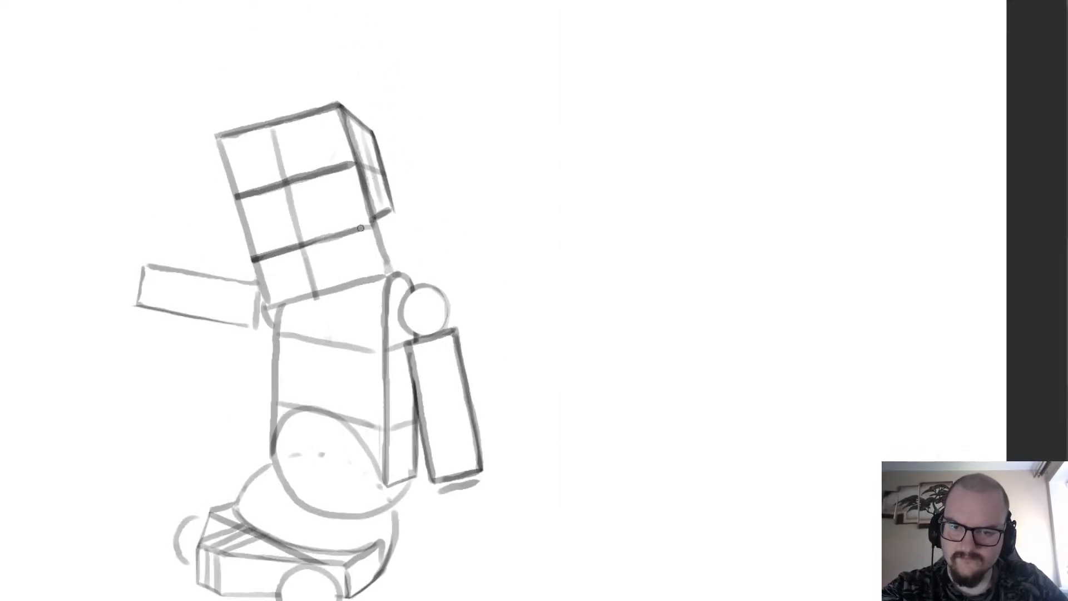
# Try to redraw the neck with sides running from the head's side panel down to the torso, and undo it.
pyautogui.moveTo(371, 222)
pyautogui.mouseDown()
pyautogui.moveTo(365, 270)
pyautogui.moveTo(345, 298)
pyautogui.mouseUp()
pyautogui.hotkey('ctrl', 'z')
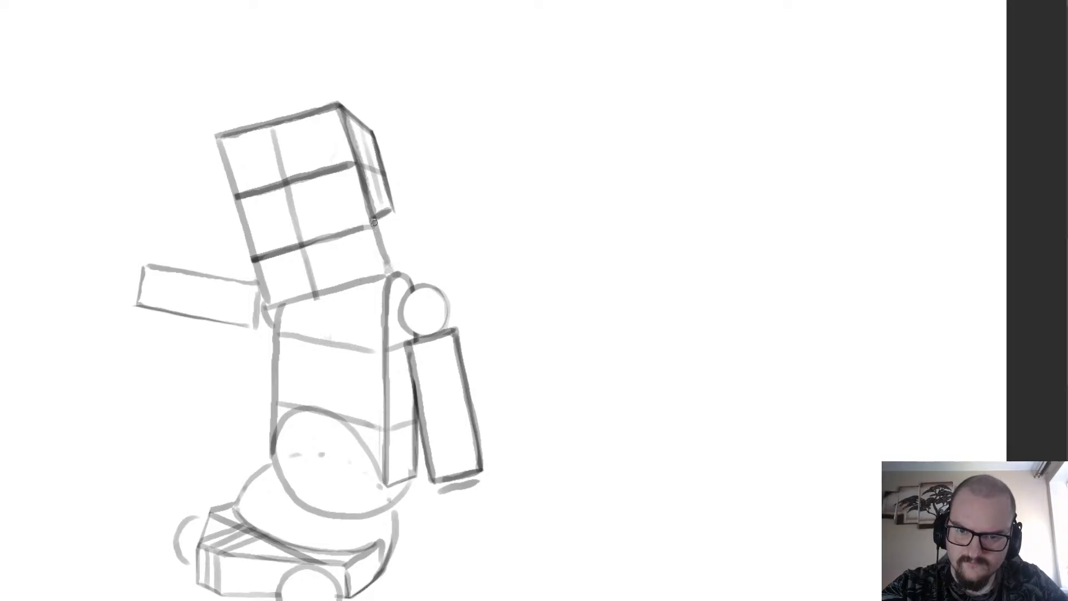
pyautogui.moveTo(372, 220); pyautogui.dragTo(368, 280)
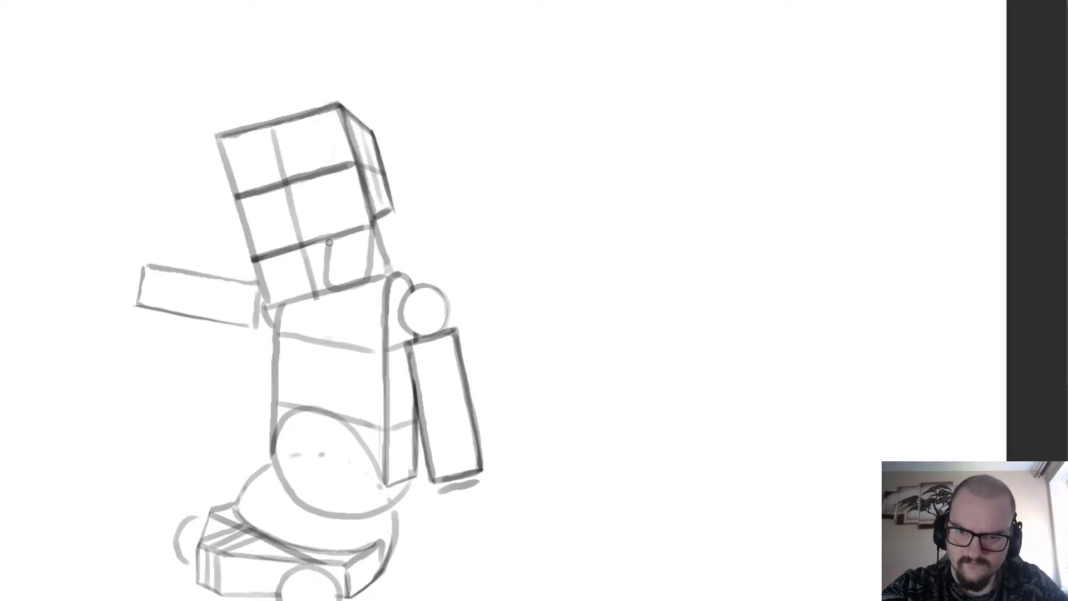
pyautogui.moveTo(329, 242); pyautogui.dragTo(378, 217)
pyautogui.scroll(-1, 353, 188)
pyautogui.hotkey('ctrl', 'z')
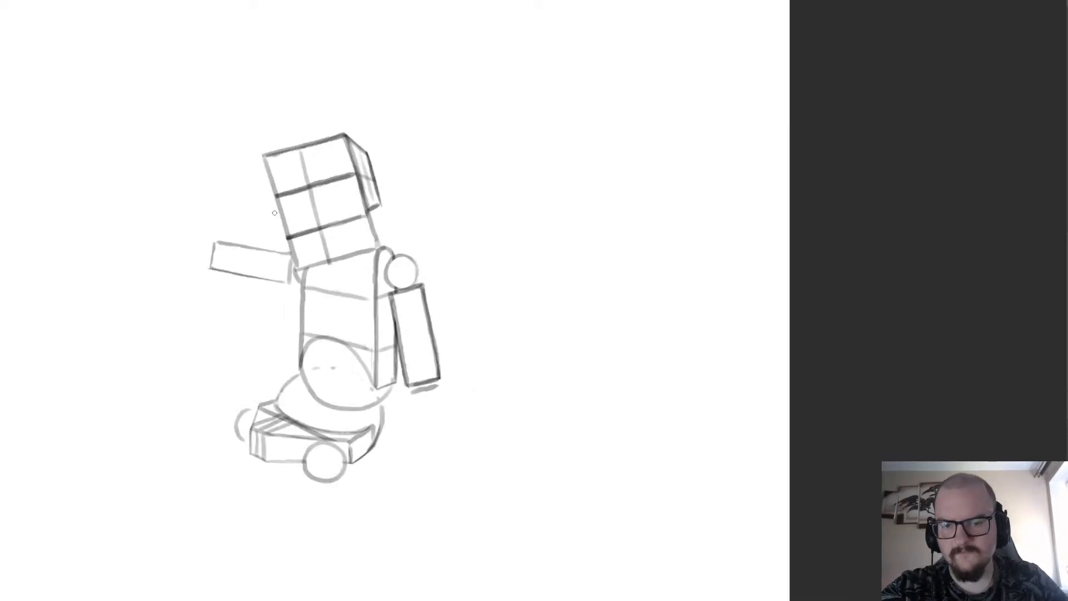
pyautogui.scroll(-5, 320, 149)
pyautogui.scroll(4, 291, 106)
pyautogui.scroll(-4, 264, 271)
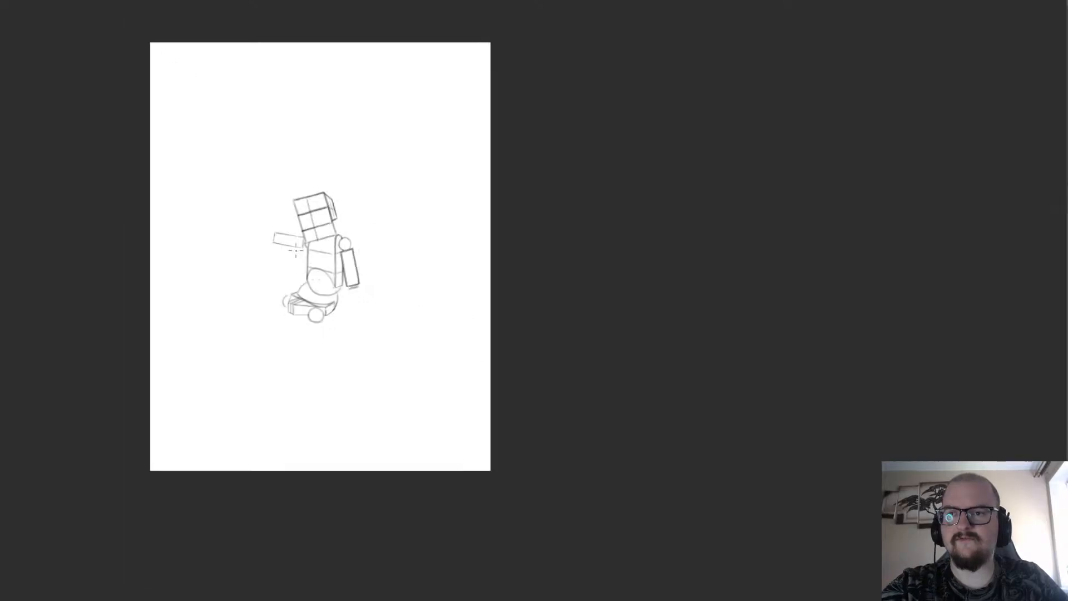
pyautogui.scroll(4, 264, 271)
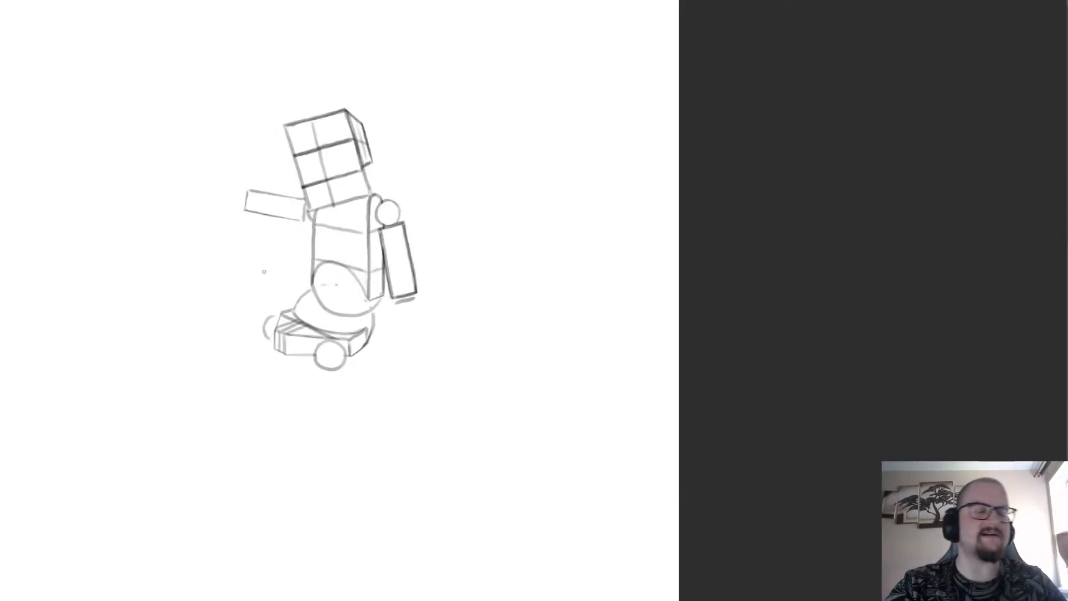
pyautogui.scroll(-4, 238, 238)
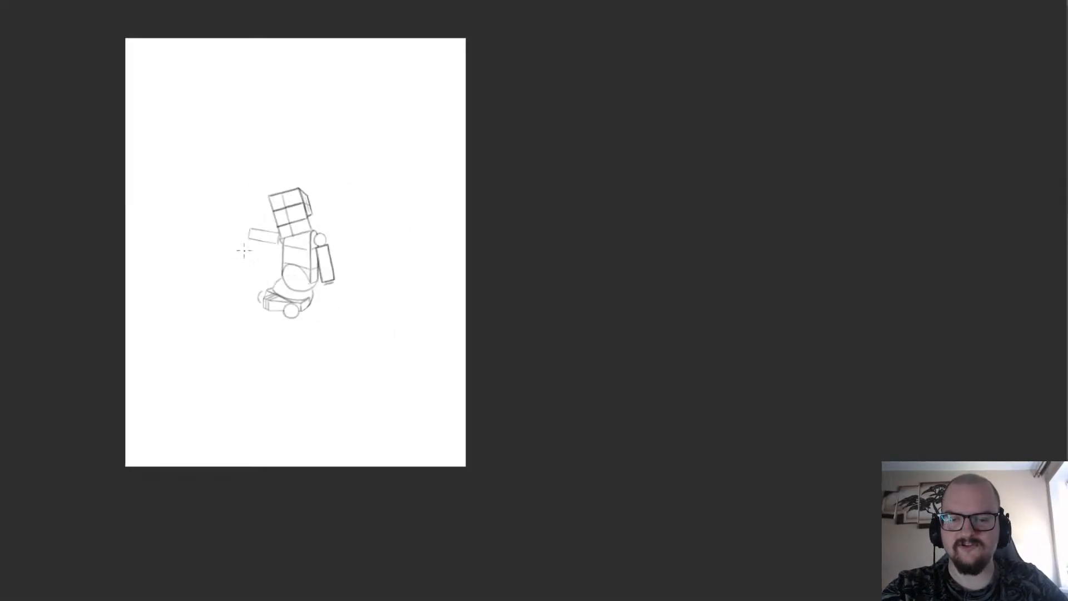
# Sketch a small rounded rectangle with two short strokes beneath it in an empty area of the page.
pyautogui.scroll(5, 207, 176)
pyautogui.scroll(2, 217, 204)
pyautogui.scroll(2, 281, 259)
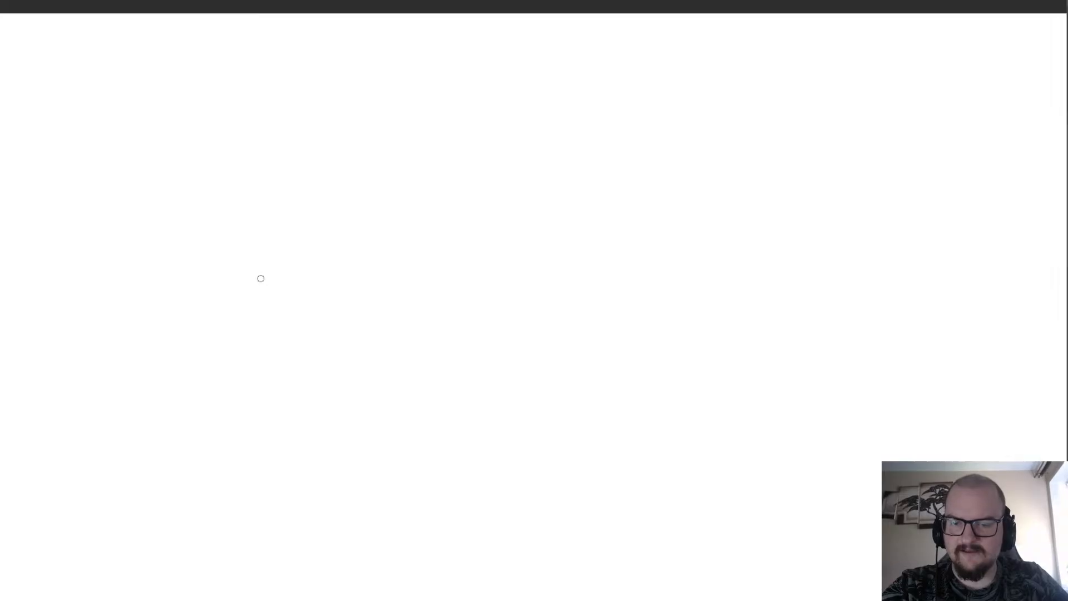
pyautogui.moveTo(271, 273)
pyautogui.mouseDown()
pyautogui.moveTo(228, 269)
pyautogui.moveTo(245, 302)
pyautogui.moveTo(276, 273)
pyautogui.moveTo(229, 266)
pyautogui.moveTo(223, 299)
pyautogui.moveTo(277, 283)
pyautogui.moveTo(276, 266)
pyautogui.mouseUp()
pyautogui.hotkey('ctrl', 'z')
pyautogui.moveTo(239, 299)
pyautogui.mouseDown()
pyautogui.moveTo(234, 329)
pyautogui.moveTo(229, 311)
pyautogui.moveTo(259, 332)
pyautogui.moveTo(231, 319)
pyautogui.mouseUp()
pyautogui.hotkey('ctrl', 'z')
pyautogui.hotkey('ctrl', 'z')
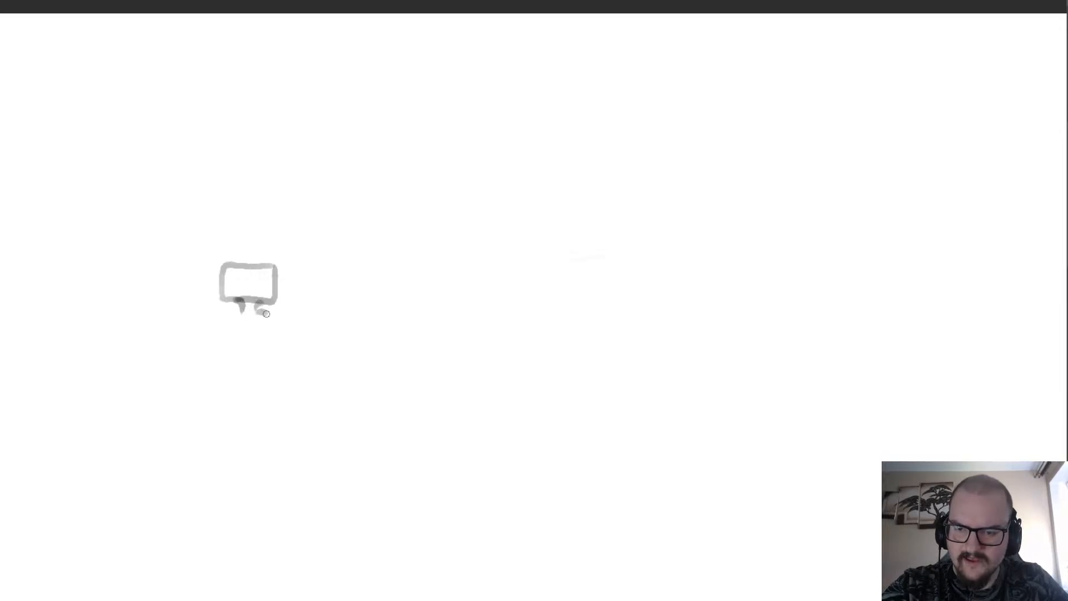
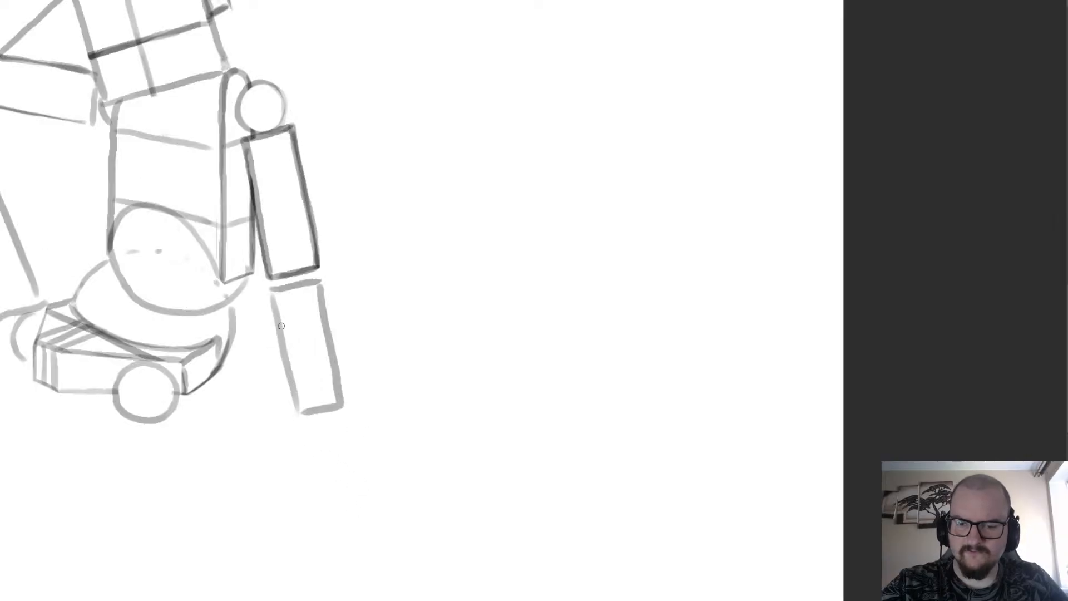
# Redraw the outer side and bottom edge of the forearm box hanging below the upper-arm box.
pyautogui.hotkey('ctrl', 'z')
pyautogui.moveTo(320, 287)
pyautogui.mouseDown()
pyautogui.moveTo(350, 410)
pyautogui.moveTo(315, 415)
pyautogui.moveTo(291, 372)
pyautogui.mouseUp()
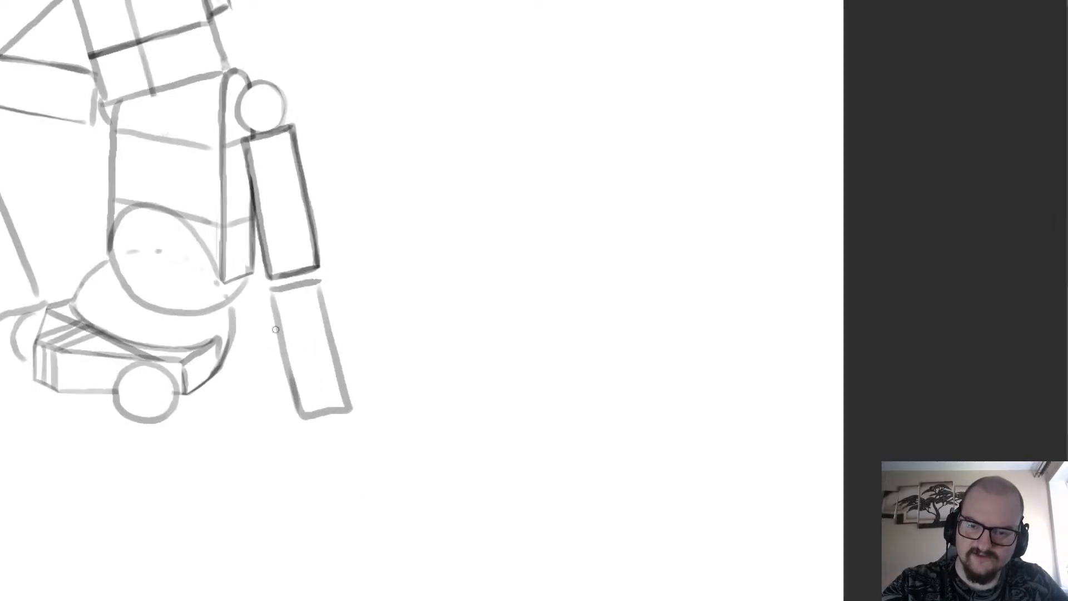
pyautogui.scroll(-3, 245, 272)
pyautogui.scroll(2, 104, 271)
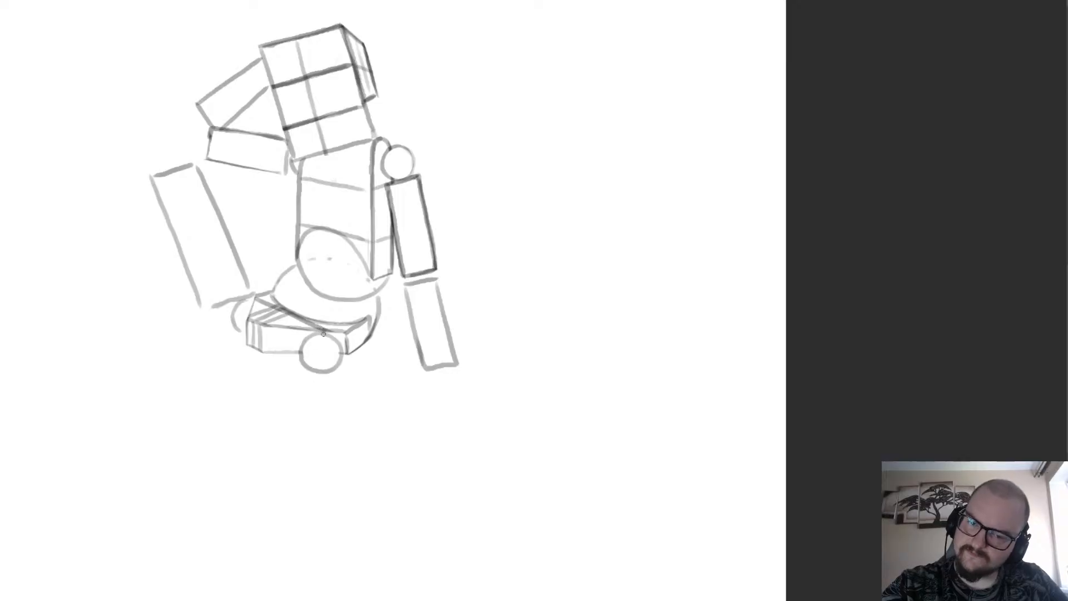
# Sketch a thigh cylinder's rounded lower end beside the hip circle and its two long sides slanting up toward the upper left.
pyautogui.moveTo(323, 332)
pyautogui.mouseDown()
pyautogui.moveTo(278, 363)
pyautogui.moveTo(267, 348)
pyautogui.moveTo(275, 325)
pyautogui.moveTo(314, 321)
pyautogui.mouseUp()
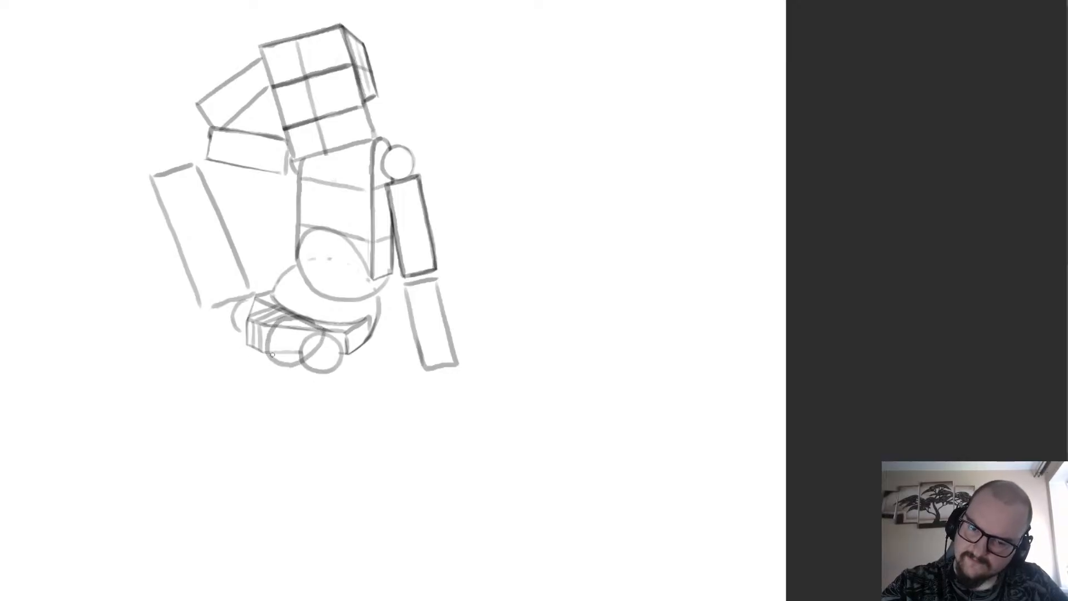
pyautogui.moveTo(272, 355); pyautogui.dragTo(262, 326)
pyautogui.moveTo(249, 305); pyautogui.dragTo(209, 283)
pyautogui.hotkey('ctrl', 'z')
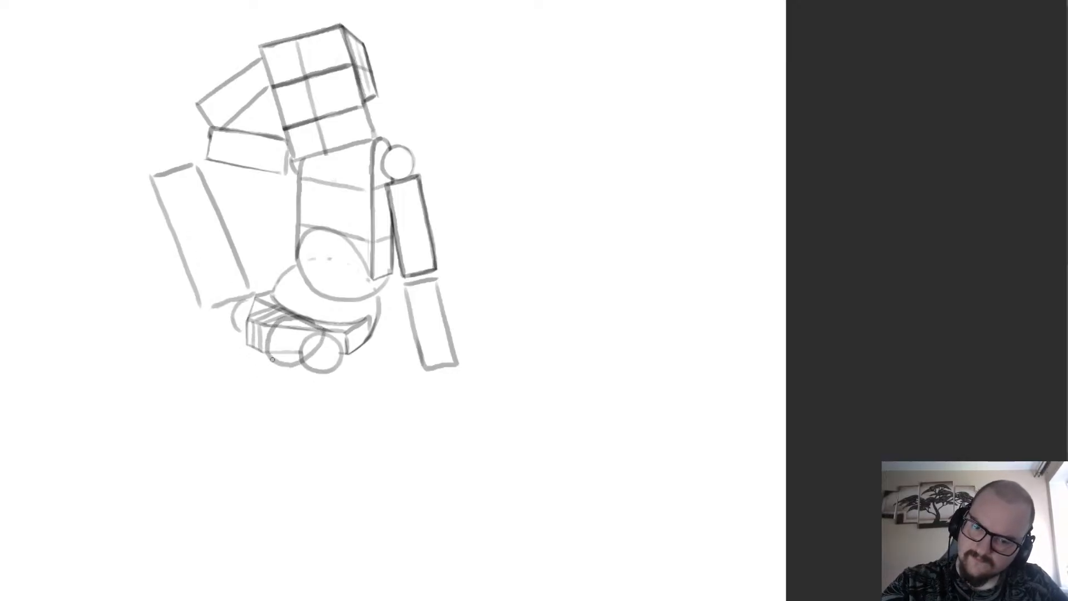
pyautogui.moveTo(271, 354)
pyautogui.mouseDown()
pyautogui.moveTo(199, 275)
pyautogui.moveTo(250, 244)
pyautogui.moveTo(244, 230)
pyautogui.moveTo(197, 260)
pyautogui.mouseUp()
pyautogui.moveTo(325, 327)
pyautogui.mouseDown()
pyautogui.moveTo(246, 225)
pyautogui.moveTo(314, 329)
pyautogui.moveTo(249, 232)
pyautogui.mouseUp()
# Close the thigh cylinder's upper end with an ellipse and clear the construction lines overlapping the cylinder.
pyautogui.hotkey('ctrl', 'z')
pyautogui.hotkey('ctrl', 'z')
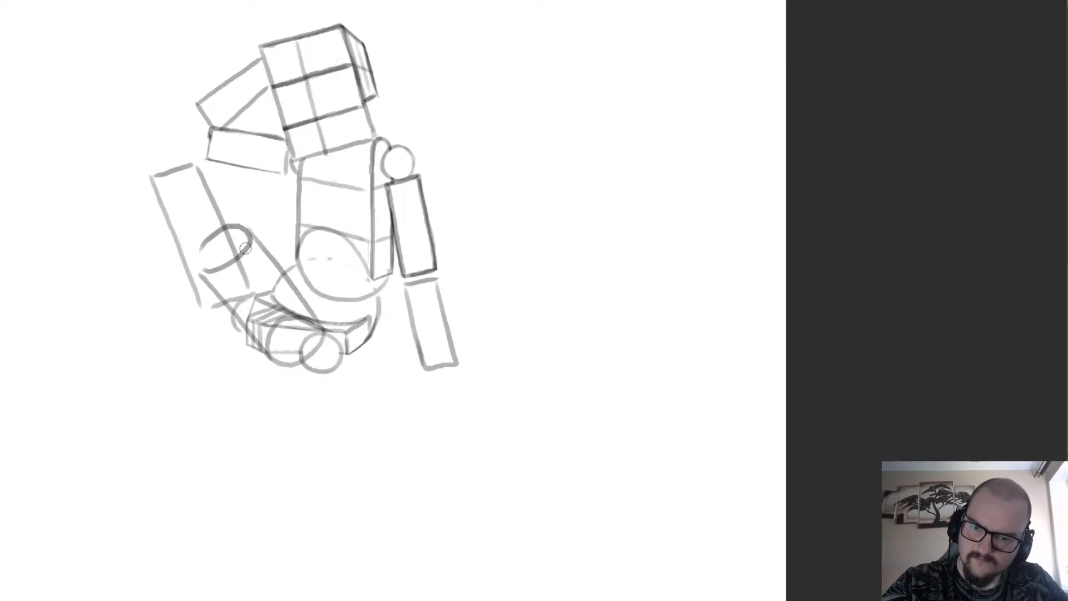
pyautogui.moveTo(233, 272)
pyautogui.mouseDown()
pyautogui.moveTo(270, 322)
pyautogui.moveTo(271, 281)
pyautogui.moveTo(313, 338)
pyautogui.moveTo(274, 345)
pyautogui.moveTo(224, 288)
pyautogui.mouseUp()
pyautogui.moveTo(223, 246)
pyautogui.mouseDown()
pyautogui.moveTo(229, 239)
pyautogui.moveTo(204, 263)
pyautogui.moveTo(207, 251)
pyautogui.moveTo(224, 268)
pyautogui.moveTo(253, 234)
pyautogui.moveTo(210, 232)
pyautogui.moveTo(196, 270)
pyautogui.mouseUp()
pyautogui.hotkey('ctrl', 'z')
pyautogui.press('b')
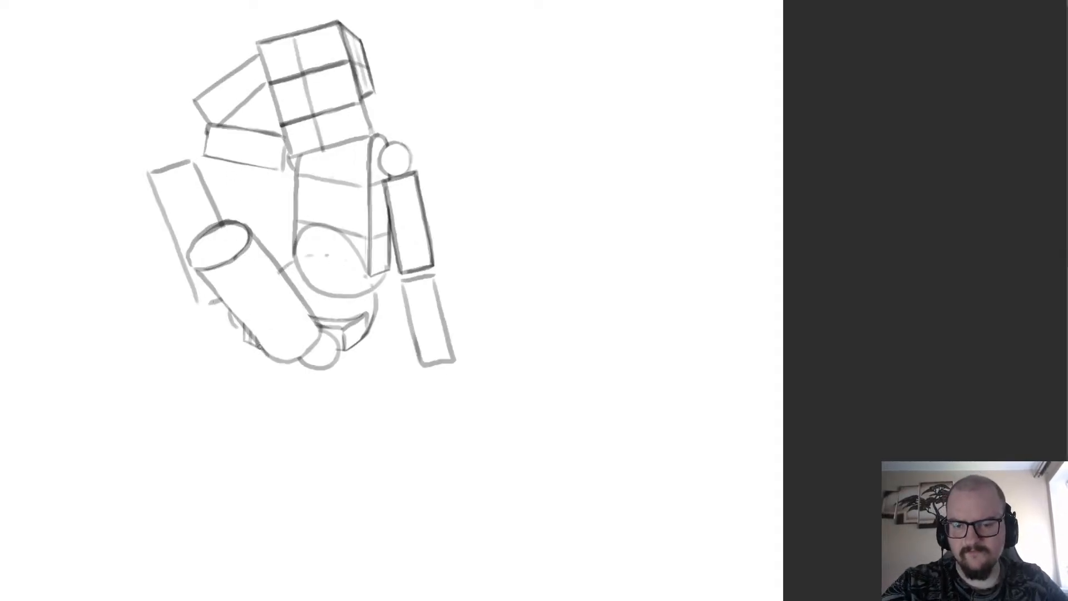
pyautogui.moveTo(262, 350)
pyautogui.mouseDown()
pyautogui.moveTo(197, 271)
pyautogui.moveTo(263, 349)
pyautogui.mouseUp()
pyautogui.hotkey('ctrl', 'z')
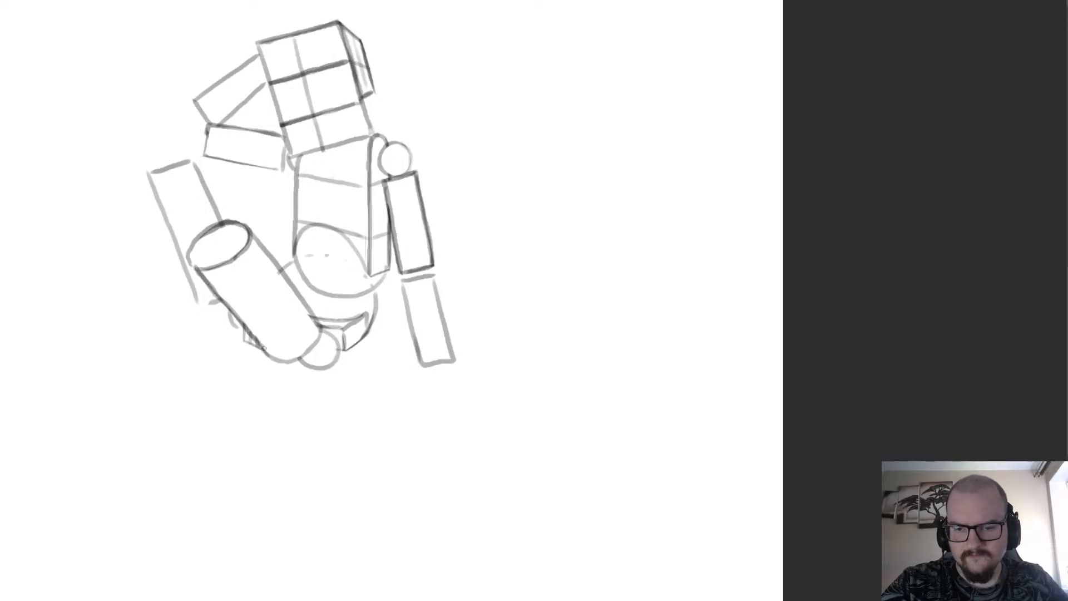
# Sketch a slanted box leaning outward and down from the top of the figure's leftmost upright box.
pyautogui.scroll(-3, 245, 324)
pyautogui.scroll(3, 231, 281)
pyautogui.scroll(-2, 169, 215)
pyautogui.scroll(1, 146, 265)
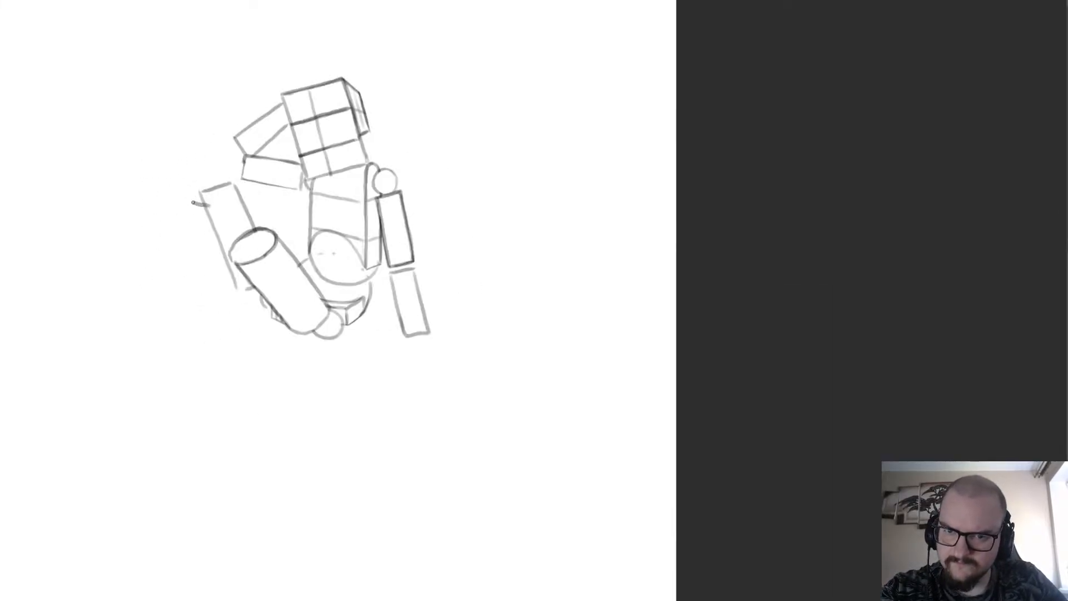
pyautogui.moveTo(169, 202); pyautogui.dragTo(108, 298)
pyautogui.hotkey('ctrl', 'z')
pyautogui.moveTo(168, 197); pyautogui.dragTo(113, 327)
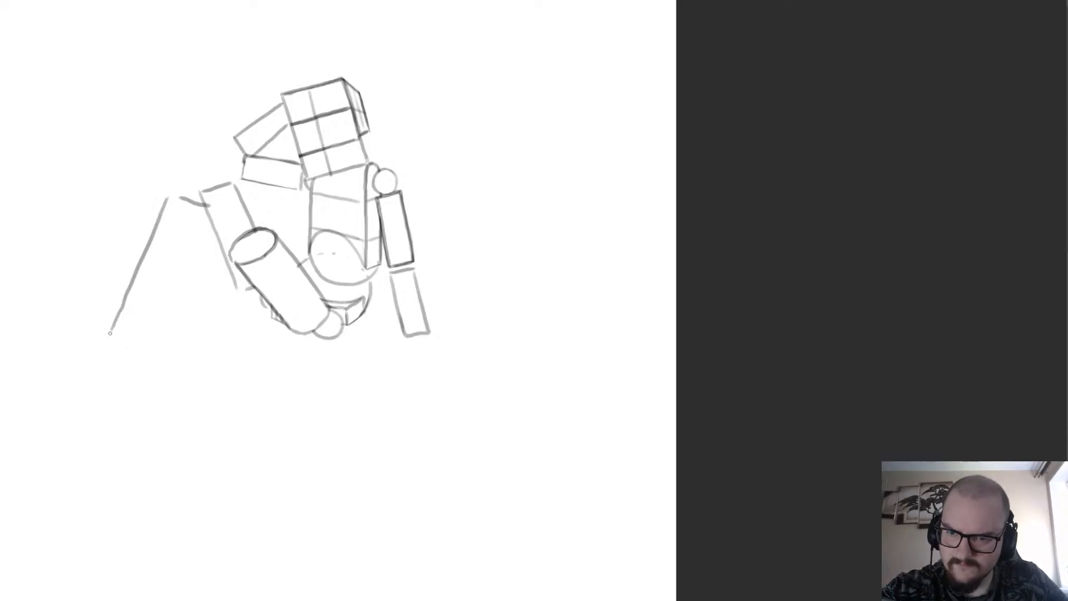
pyautogui.hotkey('ctrl', 'z')
pyautogui.hotkey('ctrl', 'z')
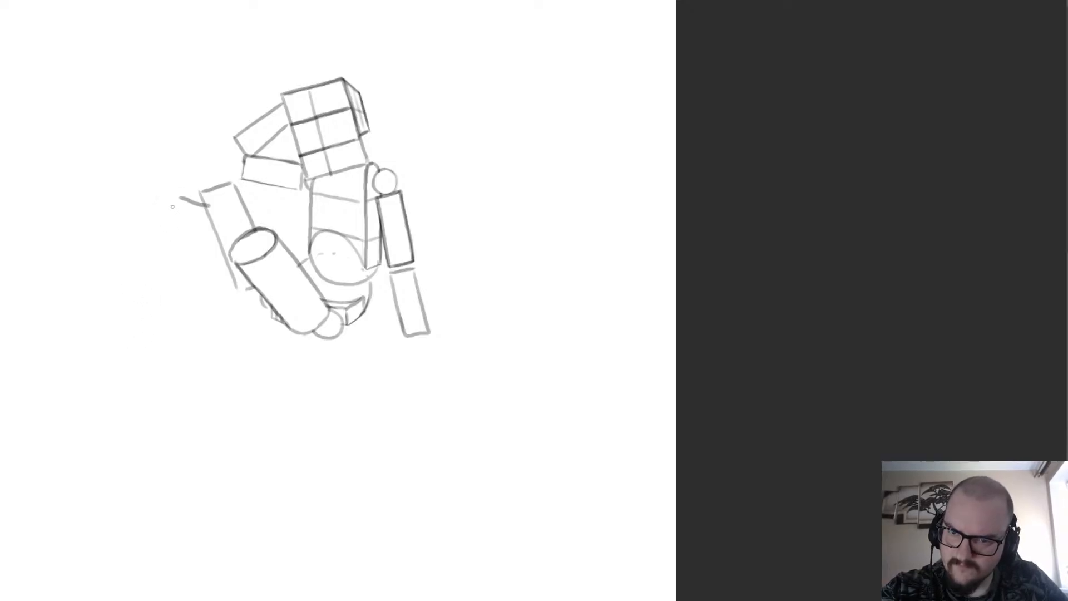
pyautogui.moveTo(170, 197)
pyautogui.mouseDown()
pyautogui.moveTo(139, 289)
pyautogui.moveTo(168, 300)
pyautogui.moveTo(210, 198)
pyautogui.mouseUp()
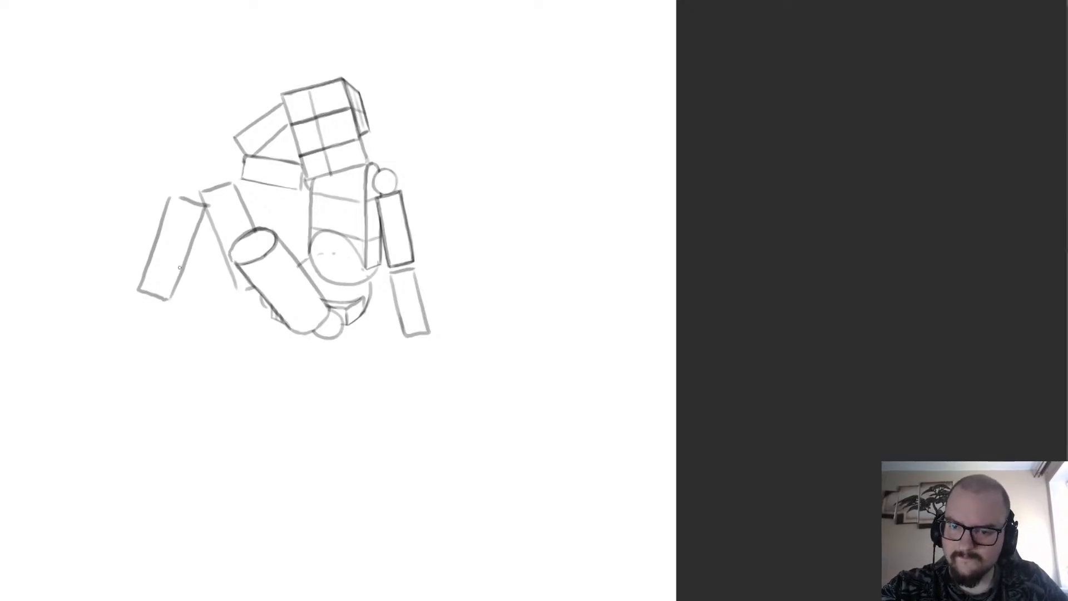
# Sketch a second, downward-hanging cylinder with an elliptical top beside the thigh cylinder, and erase the overlapping lines.
pyautogui.moveTo(253, 280)
pyautogui.mouseDown()
pyautogui.moveTo(214, 264)
pyautogui.moveTo(244, 282)
pyautogui.moveTo(224, 293)
pyautogui.moveTo(213, 272)
pyautogui.moveTo(253, 263)
pyautogui.mouseUp()
pyautogui.hotkey('ctrl', 'z')
pyautogui.moveTo(204, 289)
pyautogui.mouseDown()
pyautogui.moveTo(217, 338)
pyautogui.moveTo(216, 303)
pyautogui.moveTo(249, 365)
pyautogui.mouseUp()
pyautogui.hotkey('ctrl', 'z')
pyautogui.moveTo(256, 275); pyautogui.dragTo(274, 348)
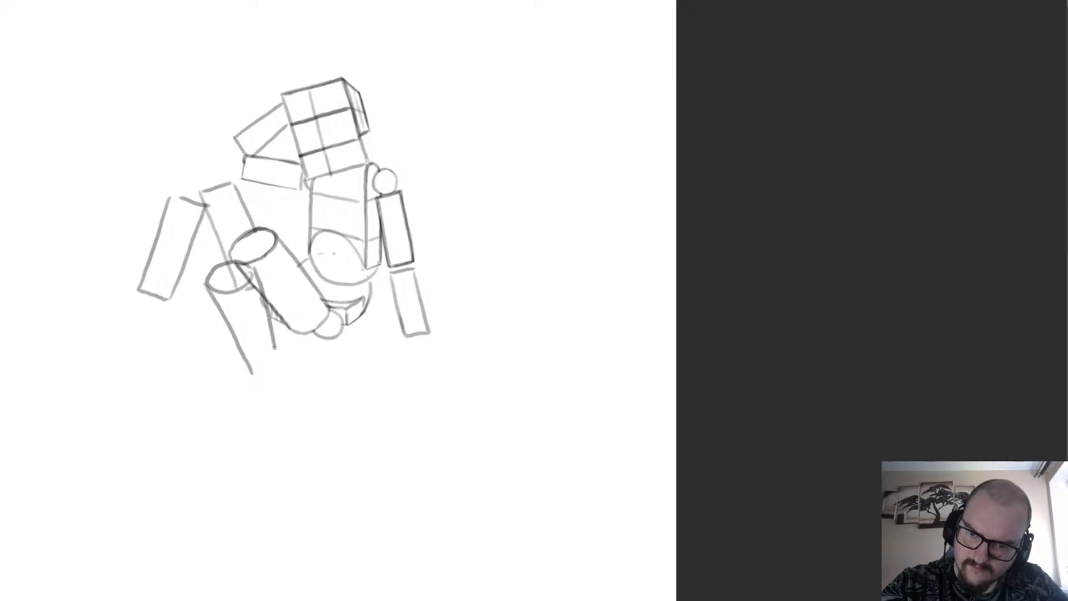
pyautogui.press('e')
pyautogui.moveTo(235, 277)
pyautogui.mouseDown()
pyautogui.moveTo(258, 301)
pyautogui.moveTo(252, 285)
pyautogui.mouseUp()
pyautogui.scroll(-4, 170, 220)
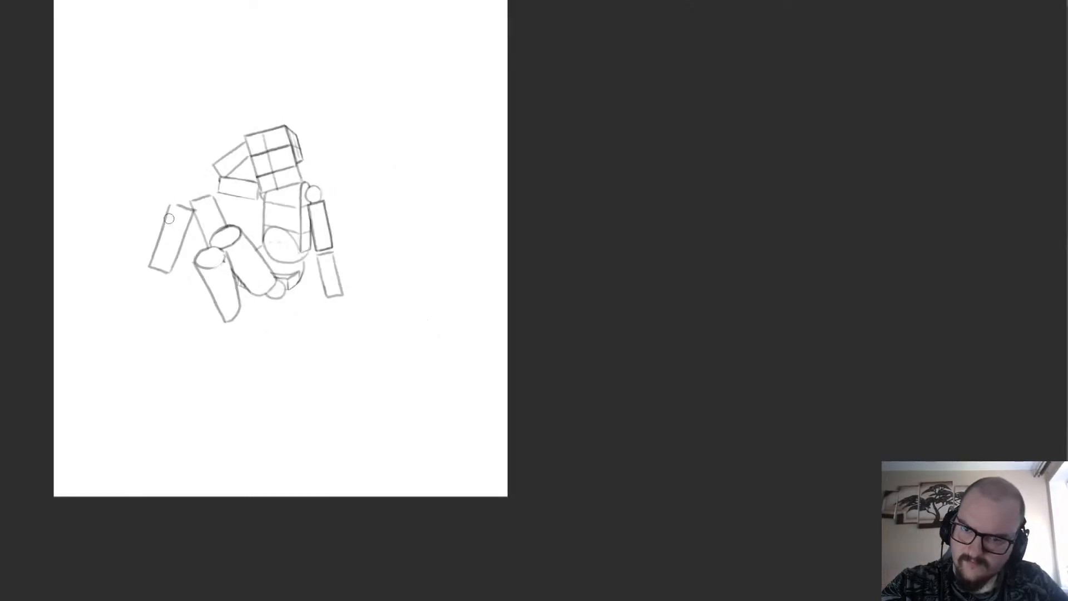
pyautogui.scroll(3, 191, 175)
pyautogui.scroll(1, 191, 175)
pyautogui.scroll(-2, 230, 389)
pyautogui.scroll(2, 221, 335)
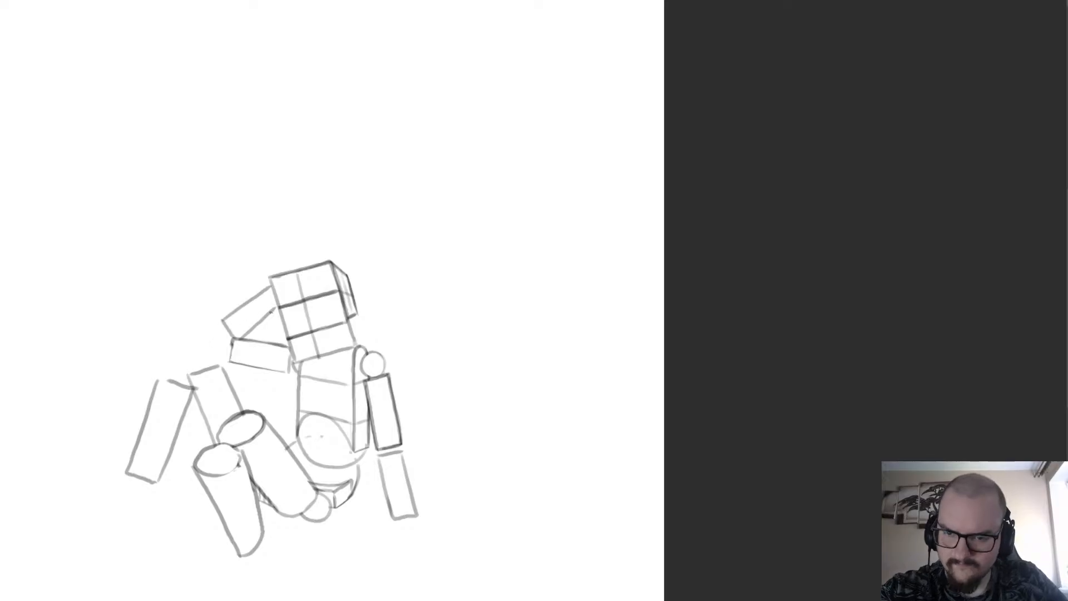
pyautogui.moveTo(276, 299)
pyautogui.mouseDown()
pyautogui.moveTo(194, 362)
pyautogui.moveTo(267, 305)
pyautogui.moveTo(202, 370)
pyautogui.mouseUp()
pyautogui.hotkey('ctrl', 'z')
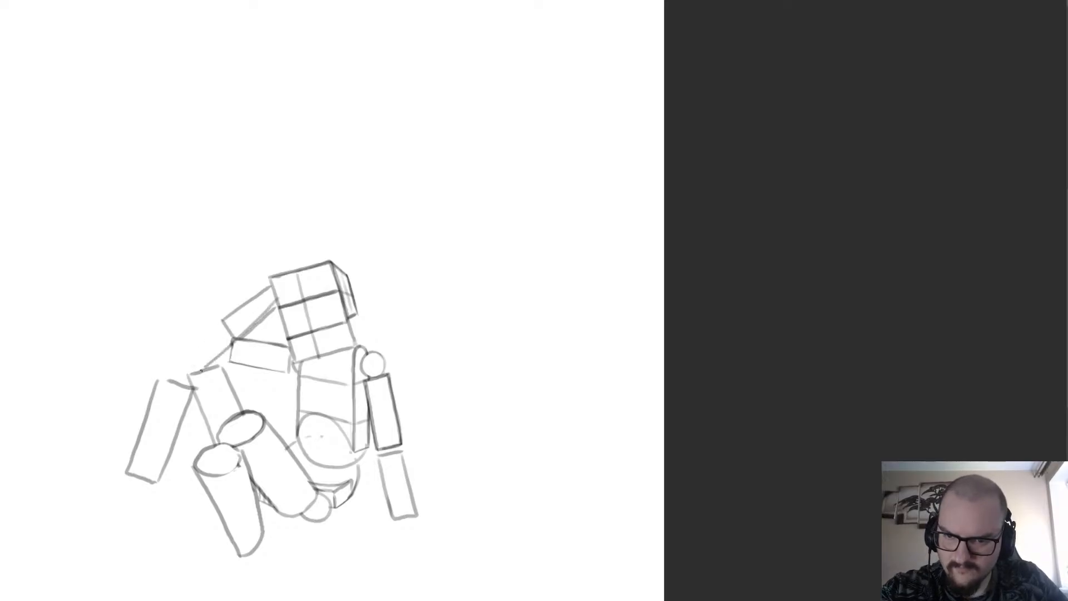
pyautogui.hotkey('ctrl', 'z')
pyautogui.hotkey('ctrl', 'z')
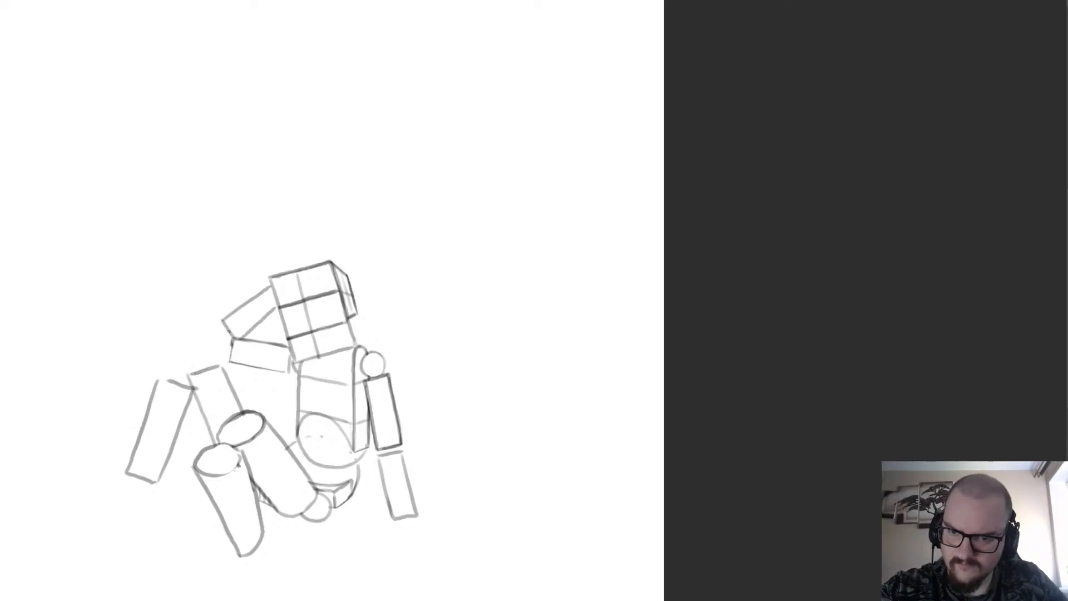
# Sketch a long diagonal shaft passing behind the head block, from below the outermost slanted box to above the block.
pyautogui.moveTo(273, 307); pyautogui.dragTo(105, 520)
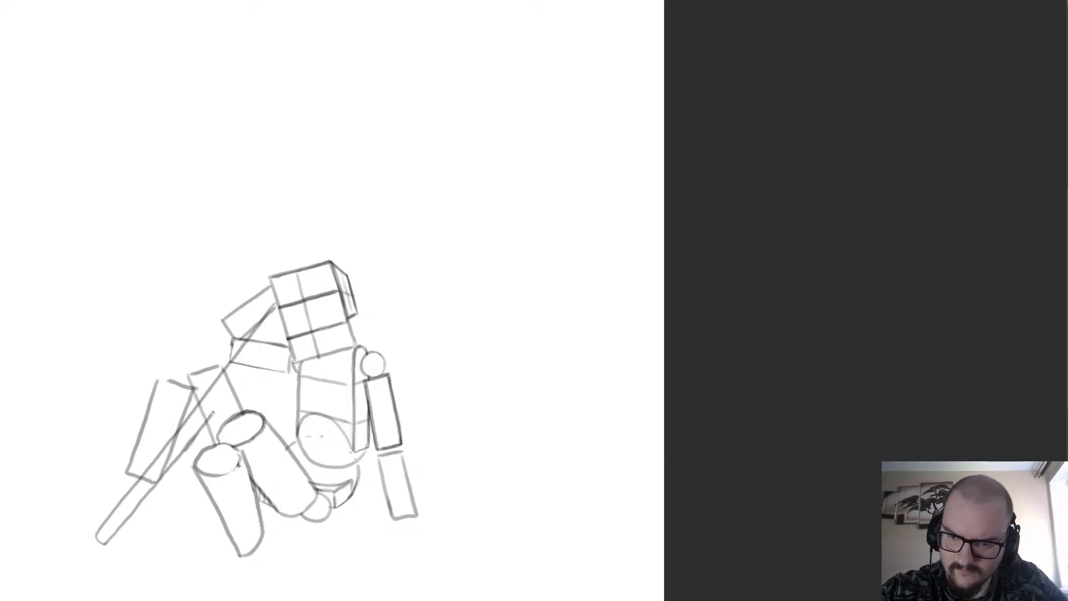
pyautogui.hotkey('ctrl', 'z')
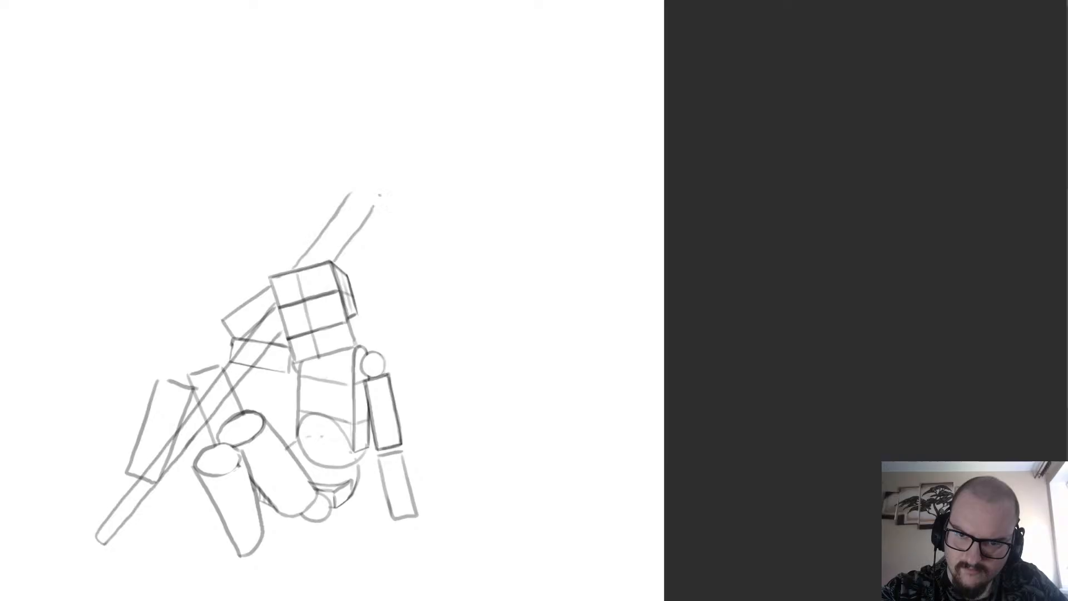
pyautogui.scroll(-2, 380, 195)
pyautogui.scroll(3, 415, 181)
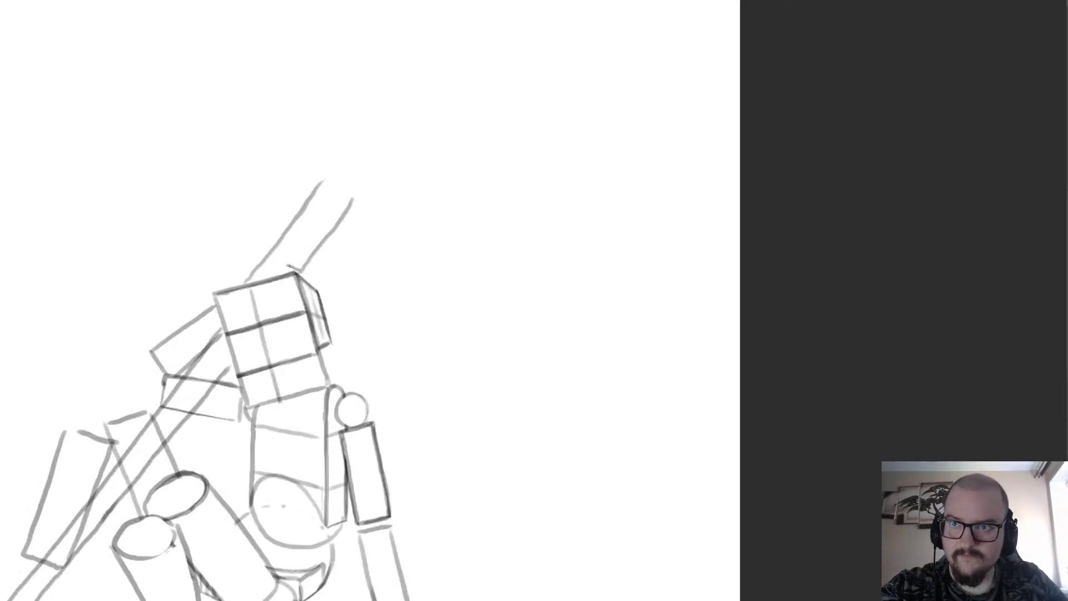
# Shape the shaft above the head block into a shorter collar with curved ends, trimming its tip and reinforcing both sides.
pyautogui.hotkey('ctrl', 'z')
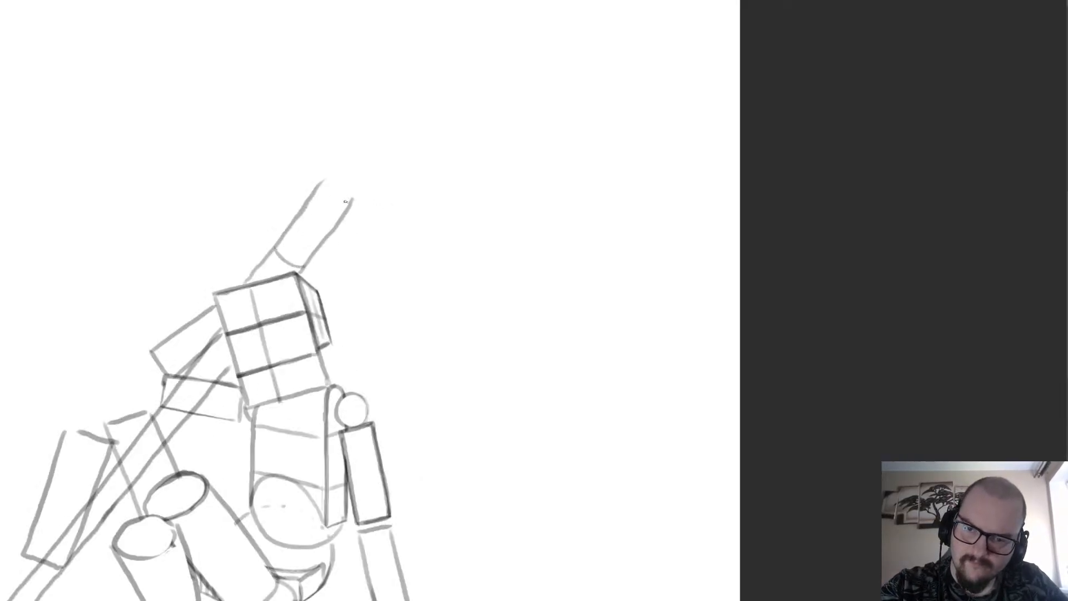
pyautogui.press('e')
pyautogui.moveTo(347, 191)
pyautogui.mouseDown()
pyautogui.moveTo(341, 208)
pyautogui.moveTo(317, 183)
pyautogui.moveTo(312, 202)
pyautogui.mouseUp()
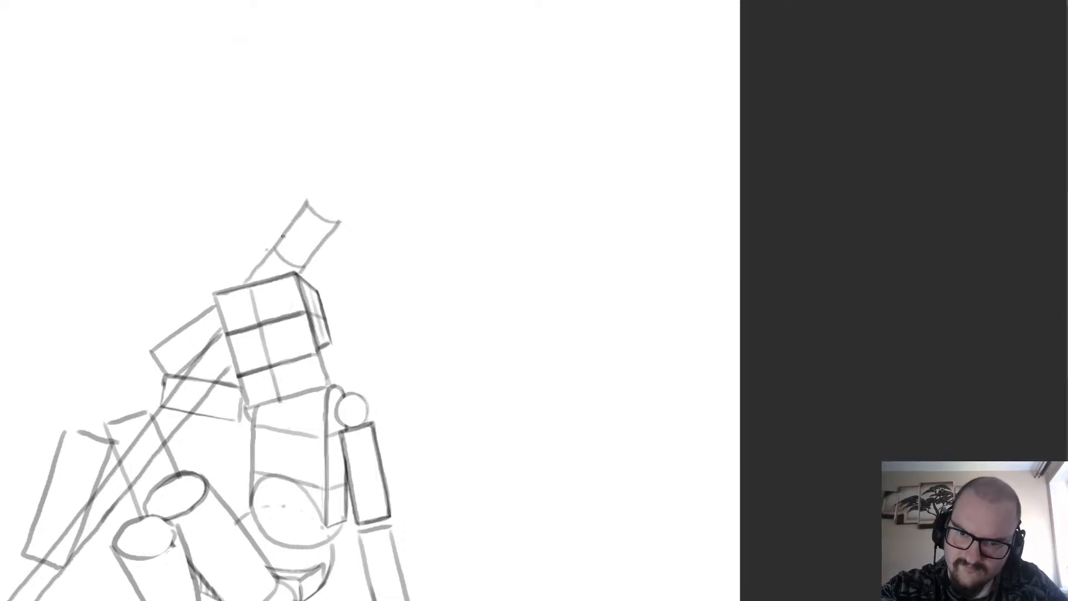
pyautogui.moveTo(276, 247); pyautogui.dragTo(304, 215)
pyautogui.press('e')
pyautogui.moveTo(314, 259); pyautogui.dragTo(341, 222)
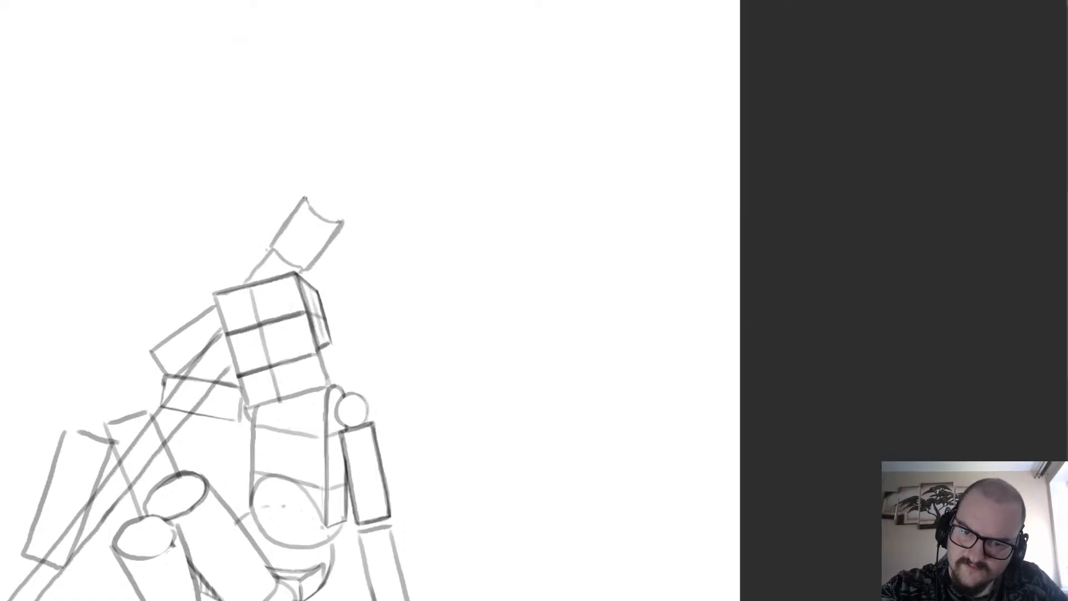
pyautogui.scroll(-2, 305, 197)
pyautogui.scroll(2, 349, 125)
pyautogui.press('e')
pyautogui.press('b')
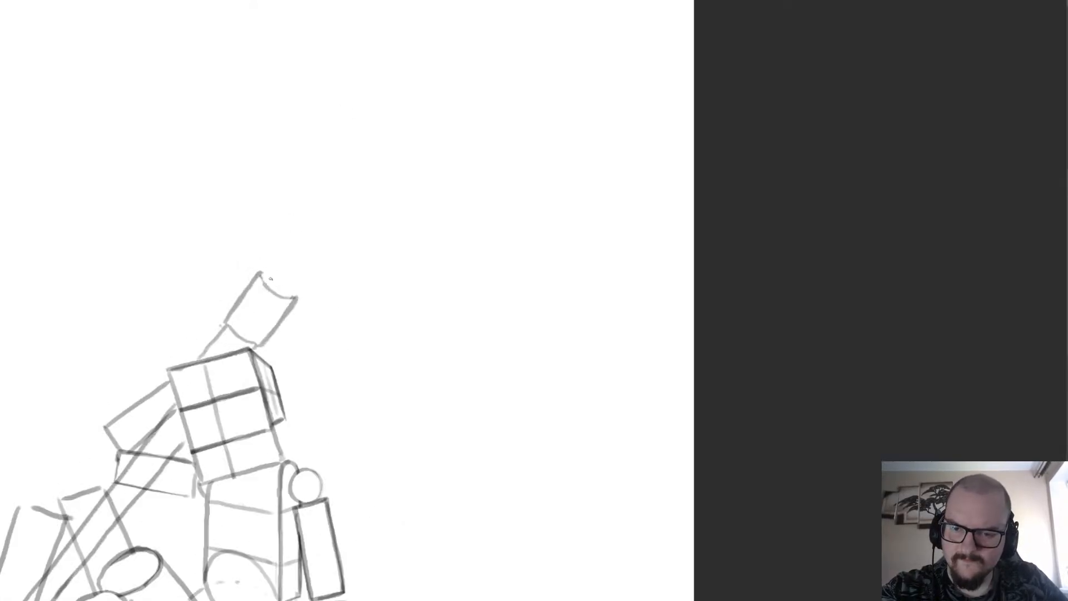
pyautogui.scroll(-2, 270, 278)
pyautogui.scroll(2, 256, 267)
pyautogui.moveTo(224, 340)
pyautogui.mouseDown()
pyautogui.moveTo(255, 263)
pyautogui.moveTo(336, 280)
pyautogui.mouseUp()
pyautogui.hotkey('ctrl', 'z')
pyautogui.moveTo(239, 278); pyautogui.dragTo(319, 259)
pyautogui.hotkey('ctrl', 'z')
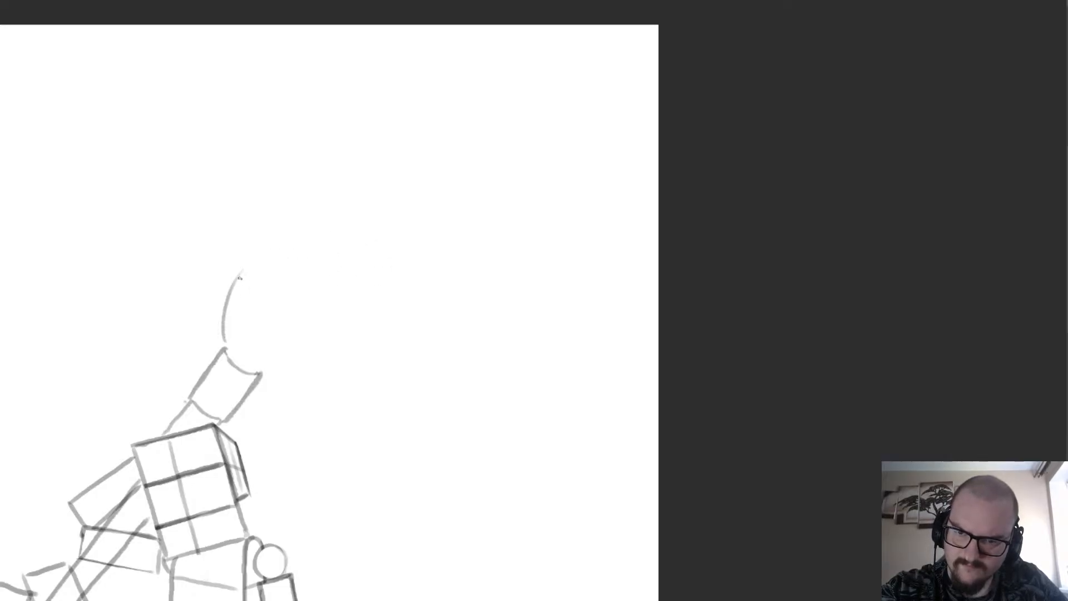
# Sketch an angular bent head on top of the shaft's collar, with a slanted upper edge and a projecting pointed tip.
pyautogui.moveTo(223, 344)
pyautogui.mouseDown()
pyautogui.moveTo(239, 268)
pyautogui.moveTo(339, 238)
pyautogui.mouseUp()
pyautogui.moveTo(243, 264)
pyautogui.mouseDown()
pyautogui.moveTo(339, 236)
pyautogui.moveTo(375, 267)
pyautogui.mouseUp()
pyautogui.moveTo(338, 236)
pyautogui.mouseDown()
pyautogui.moveTo(377, 269)
pyautogui.moveTo(316, 285)
pyautogui.moveTo(281, 352)
pyautogui.mouseUp()
pyautogui.moveTo(307, 307)
pyautogui.mouseDown()
pyautogui.moveTo(284, 348)
pyautogui.moveTo(302, 297)
pyautogui.moveTo(286, 356)
pyautogui.mouseUp()
pyautogui.moveTo(291, 354); pyautogui.dragTo(258, 372)
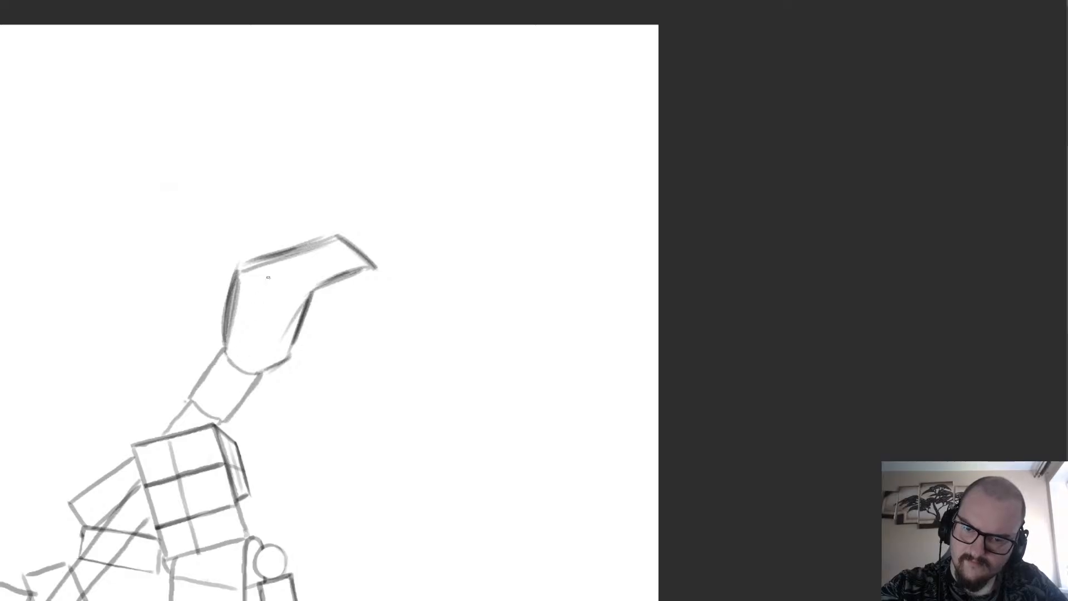
# Erase the overlapping lines where the long shaft crosses the figure's boxes.
pyautogui.scroll(-3, 283, 212)
pyautogui.scroll(1, 118, 445)
pyautogui.scroll(2, 203, 344)
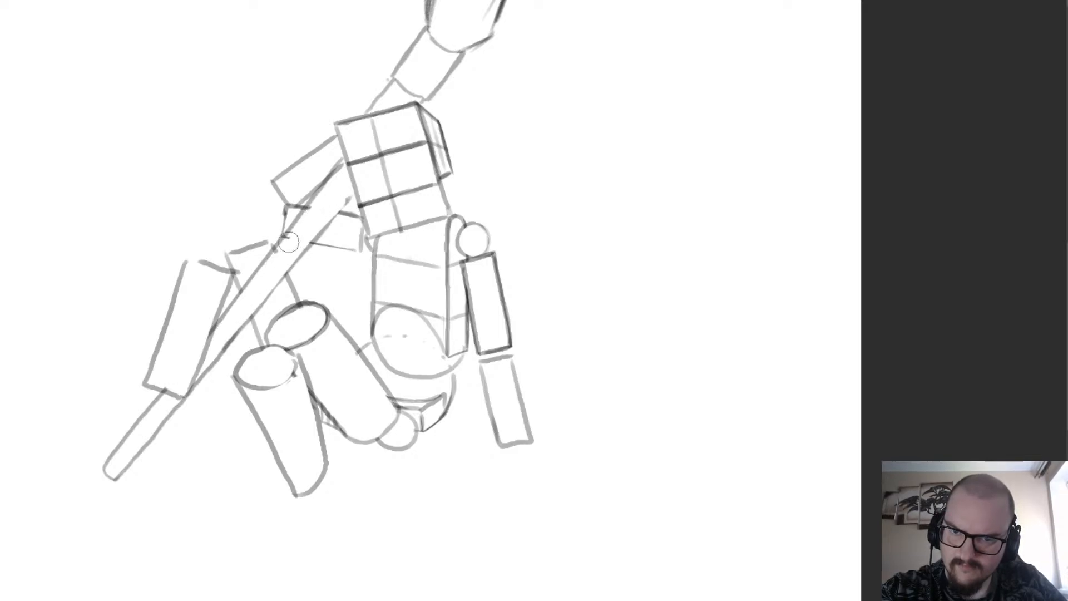
pyautogui.scroll(-5, 302, 235)
pyautogui.scroll(4, 394, 264)
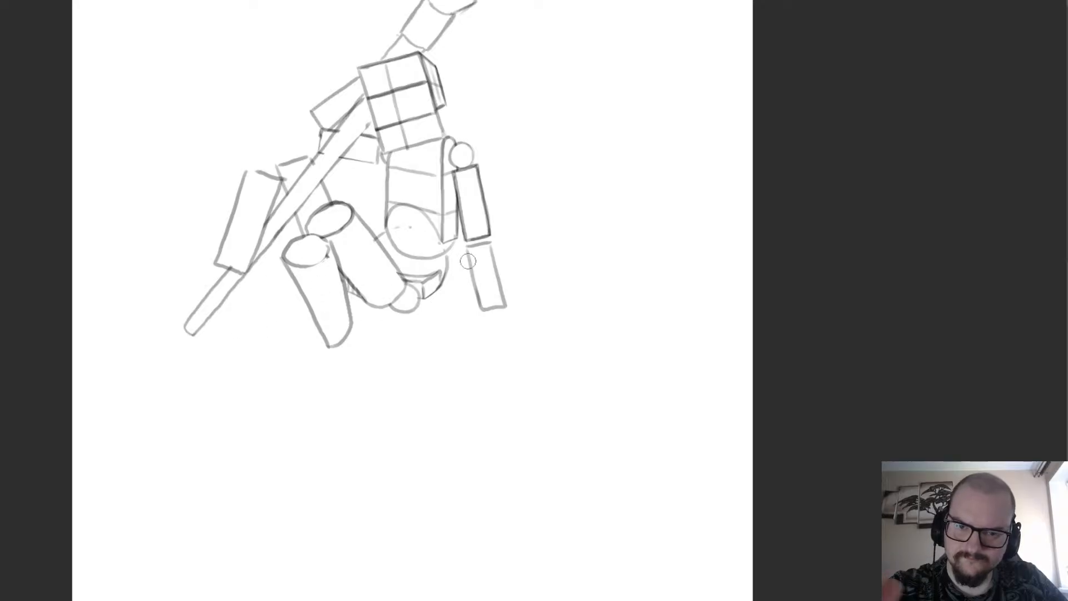
pyautogui.scroll(-1, 468, 261)
pyautogui.scroll(2, 609, 179)
pyautogui.press('b')
pyautogui.scroll(-3, 379, 444)
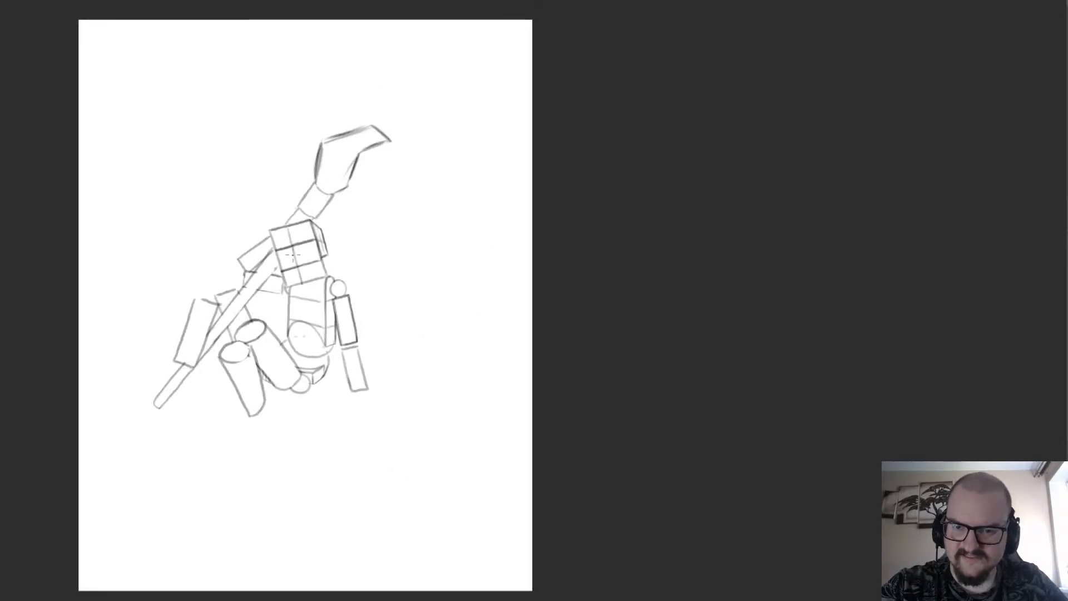
# Sketch a four-sided slanted box just below the rounded end of the downward-hanging cylinder.
pyautogui.scroll(2, 379, 444)
pyautogui.scroll(-2, 312, 470)
pyautogui.scroll(2, 312, 470)
pyautogui.scroll(-3, 235, 135)
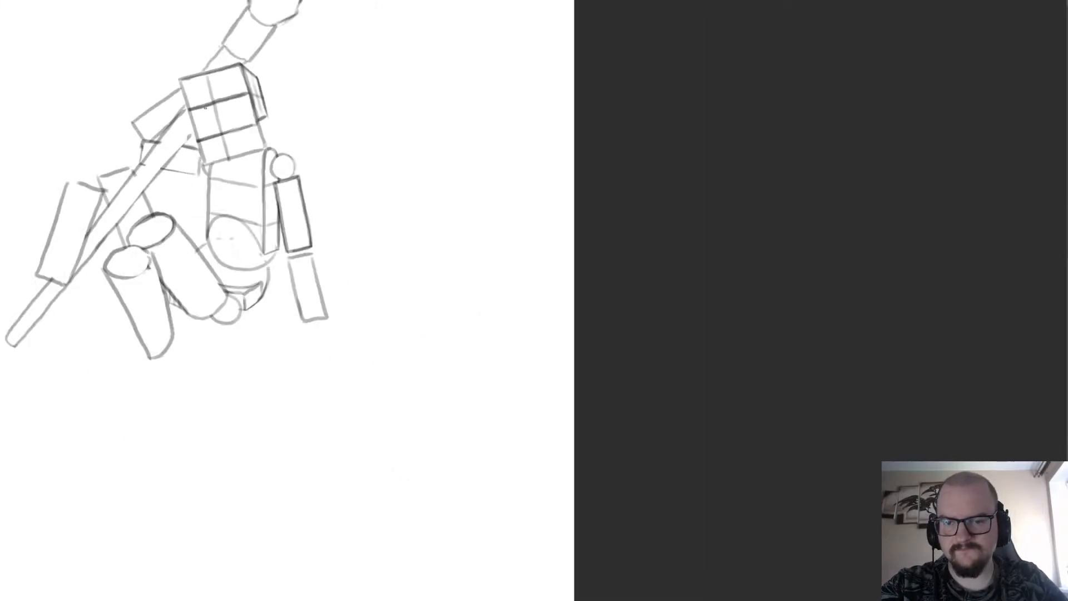
pyautogui.scroll(4, 196, 291)
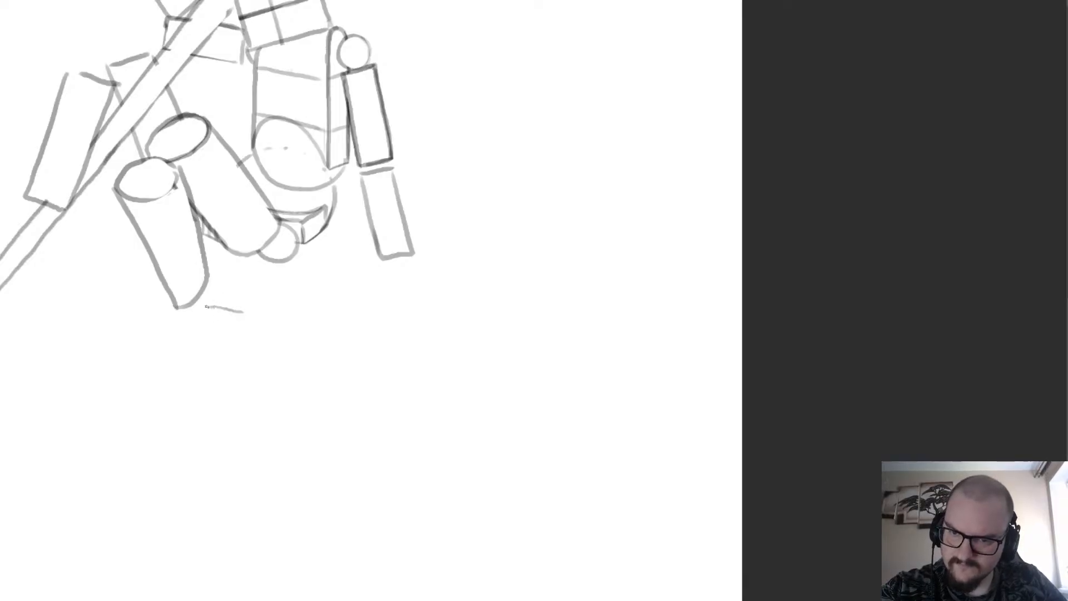
pyautogui.moveTo(212, 302); pyautogui.dragTo(160, 354)
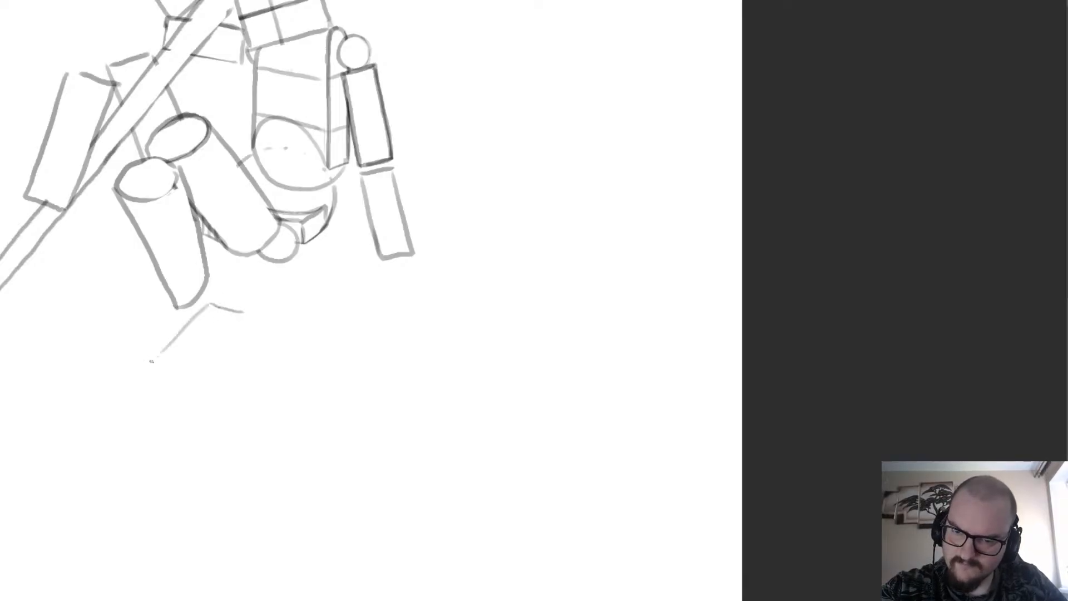
pyautogui.hotkey('ctrl', 'z')
pyautogui.moveTo(209, 303); pyautogui.dragTo(170, 347)
pyautogui.moveTo(243, 313); pyautogui.dragTo(224, 365)
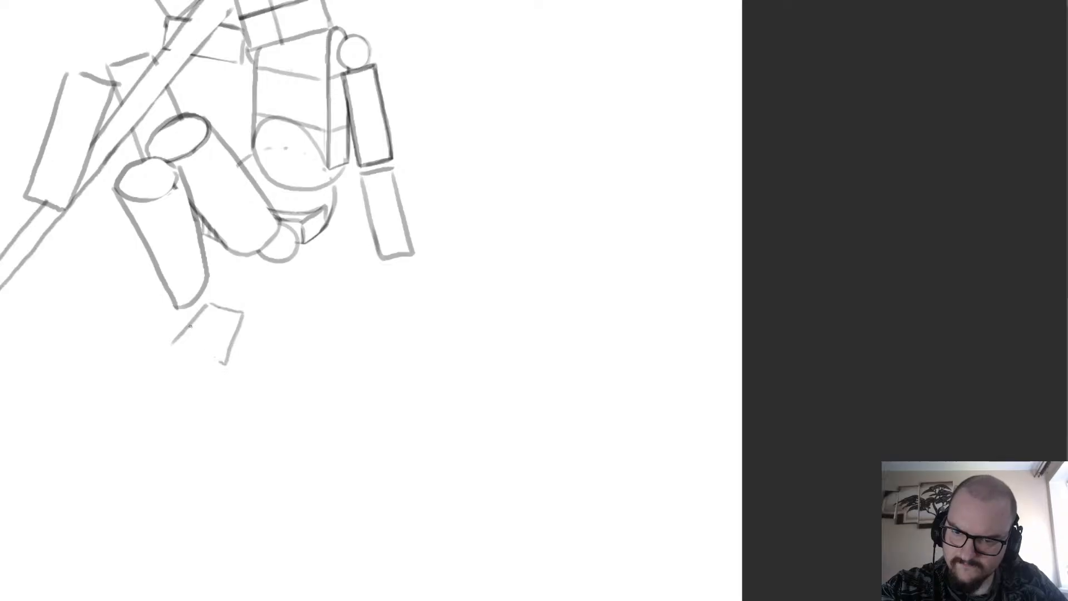
pyautogui.hotkey('ctrl', 'z')
pyautogui.moveTo(244, 320); pyautogui.dragTo(212, 356)
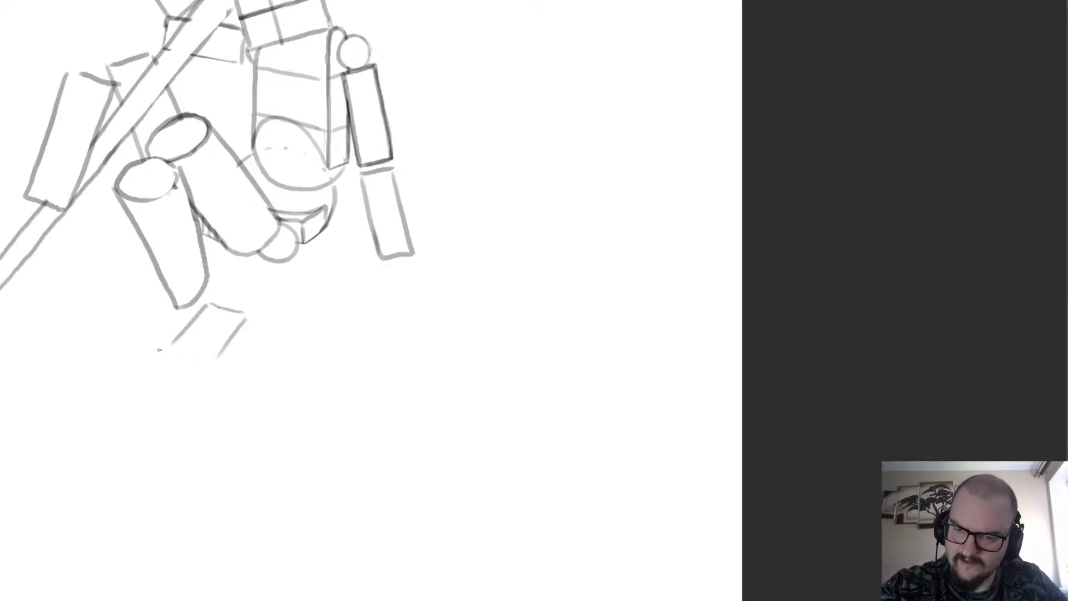
pyautogui.moveTo(178, 337)
pyautogui.mouseDown()
pyautogui.moveTo(141, 377)
pyautogui.moveTo(200, 388)
pyautogui.moveTo(240, 323)
pyautogui.mouseUp()
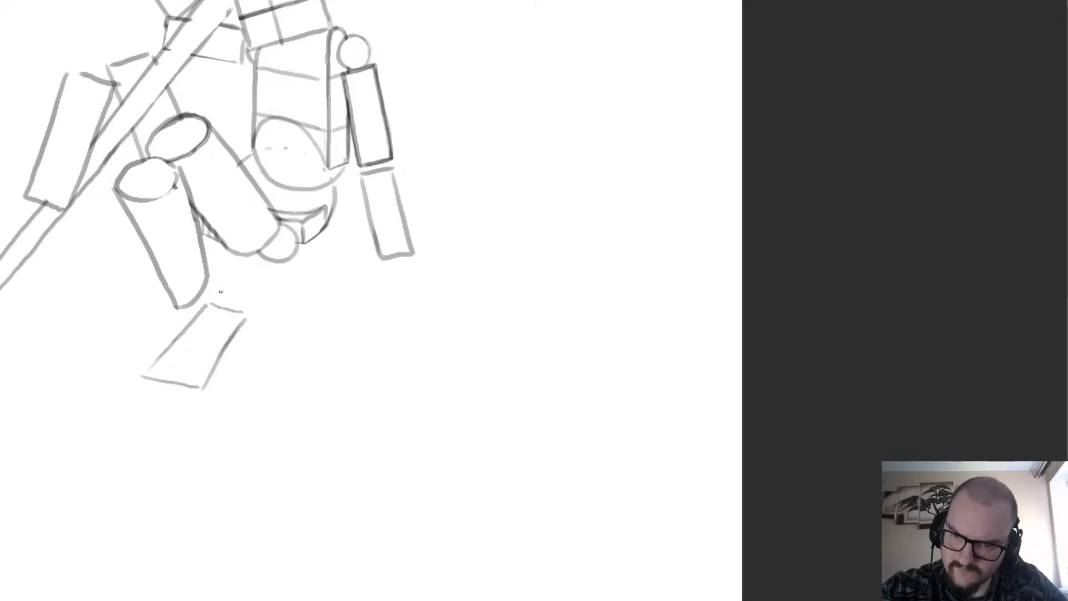
pyautogui.moveTo(215, 261); pyautogui.dragTo(211, 283)
pyautogui.hotkey('ctrl', 'z')
pyautogui.moveTo(242, 337)
pyautogui.mouseDown()
pyautogui.moveTo(195, 409)
pyautogui.moveTo(233, 345)
pyautogui.moveTo(195, 400)
pyautogui.moveTo(202, 383)
pyautogui.moveTo(246, 330)
pyautogui.mouseUp()
pyautogui.press('e')
pyautogui.hotkey('ctrl', 'z')
pyautogui.press('b')
pyautogui.scroll(-3, 257, 265)
pyautogui.scroll(1, 260, 254)
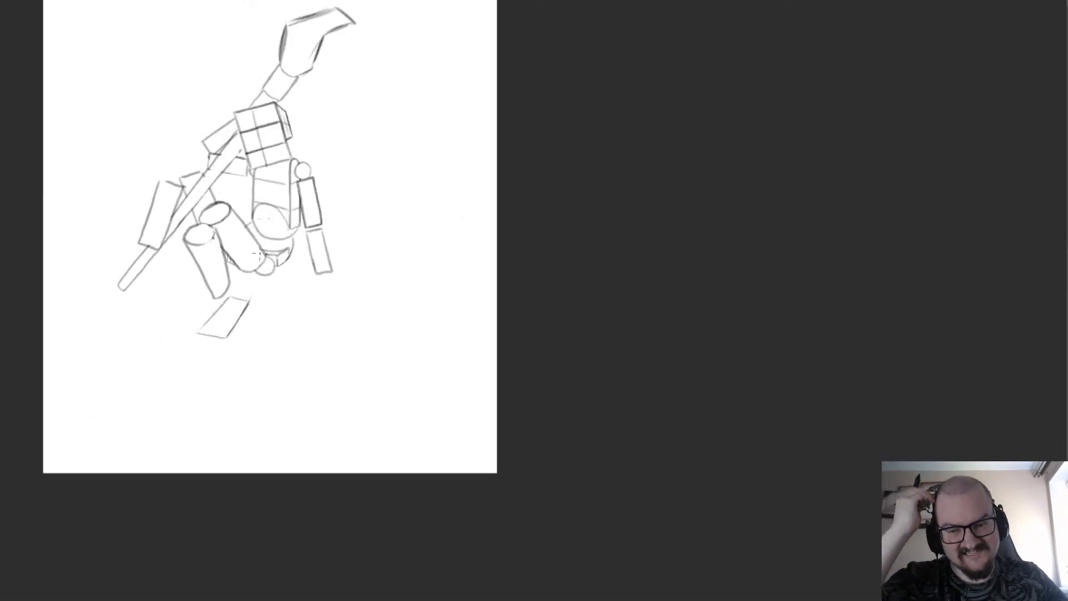
# Redraw the shaft's two edges more cleanly where it emerges from behind the gridded chest box.
pyautogui.scroll(3, 259, 255)
pyautogui.scroll(-4, 256, 239)
pyautogui.scroll(3, 147, 178)
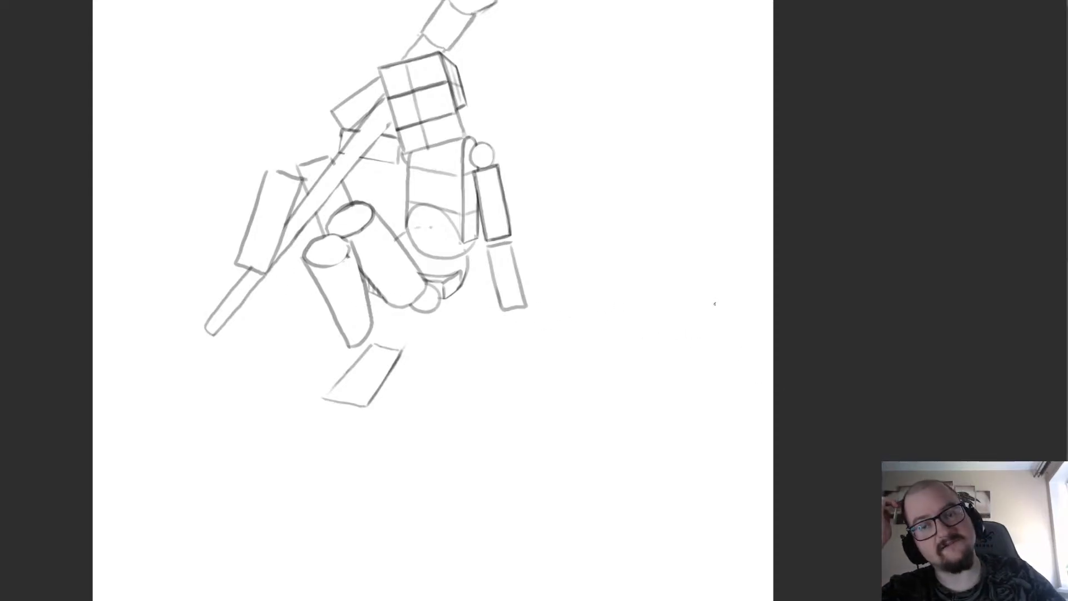
pyautogui.scroll(2, 590, 270)
pyautogui.scroll(-3, 441, 346)
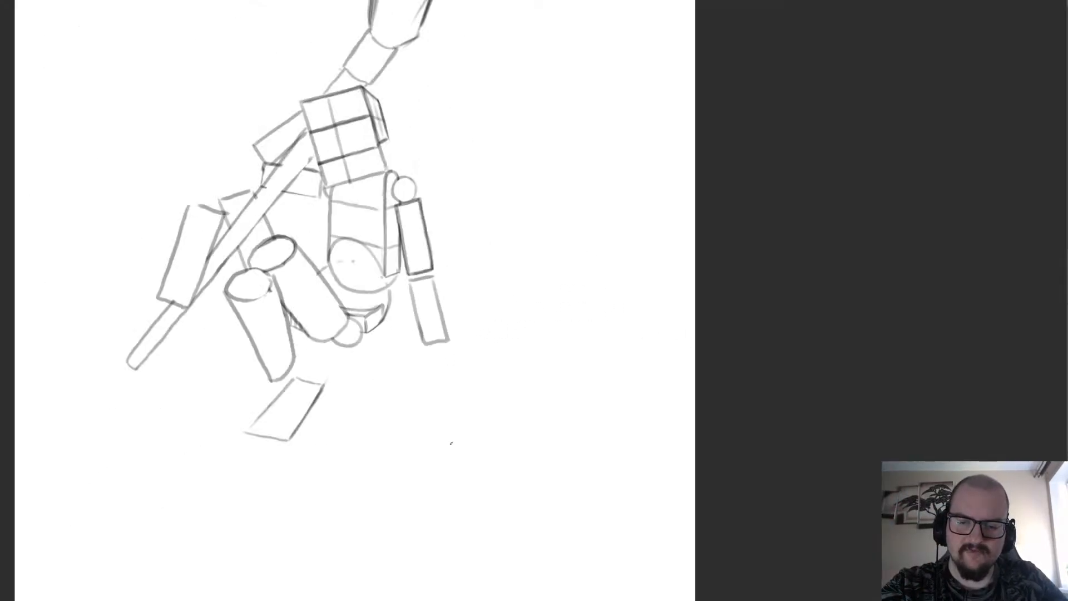
pyautogui.scroll(1, 341, 299)
pyautogui.scroll(2, 343, 182)
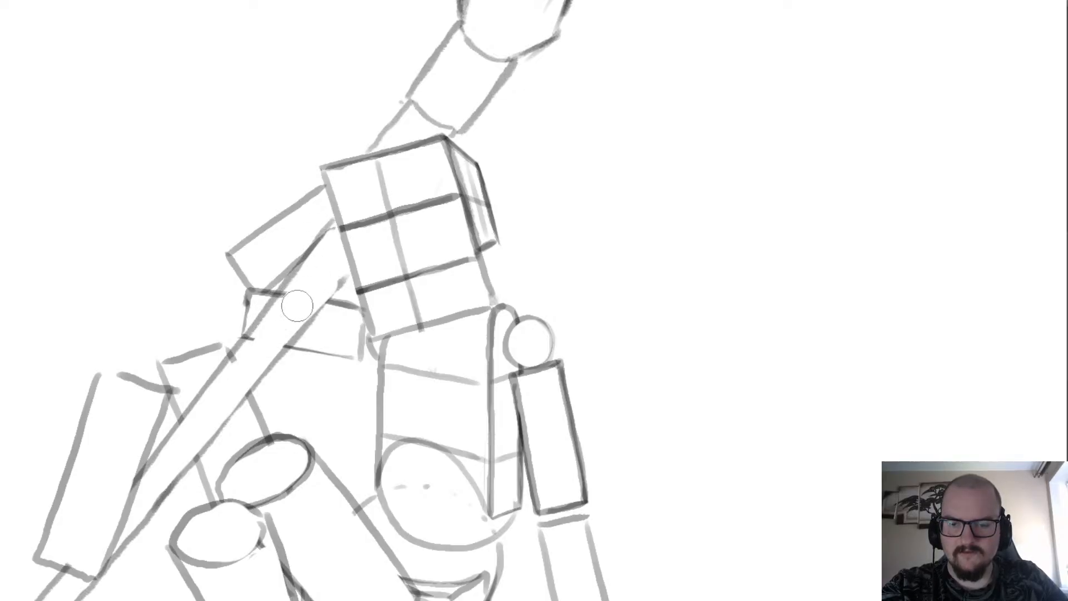
pyautogui.press('b')
pyautogui.moveTo(351, 273); pyautogui.dragTo(278, 357)
pyautogui.hotkey('ctrl', 'z')
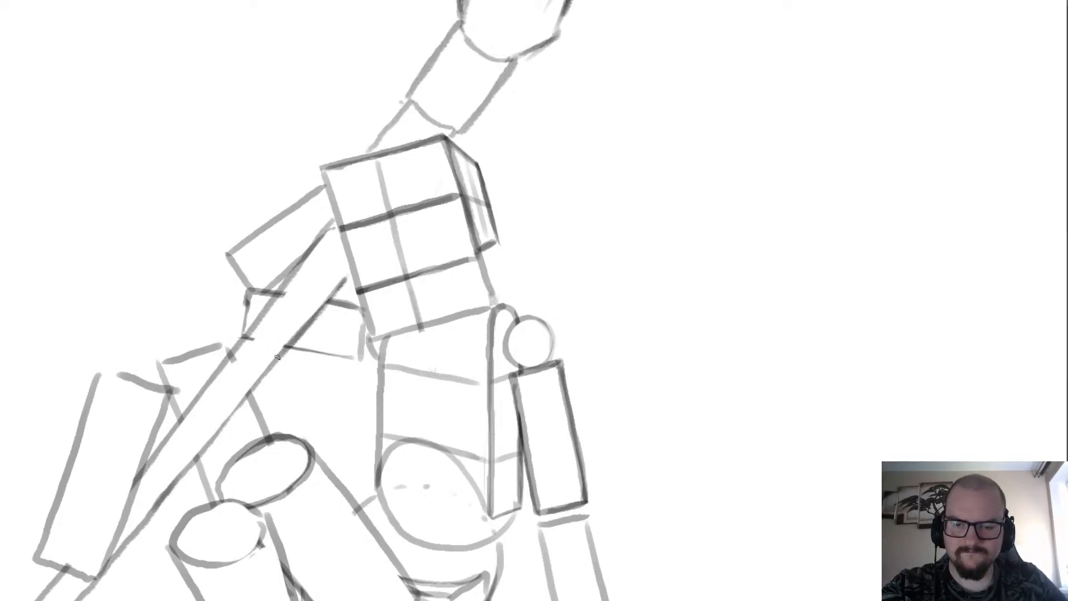
pyautogui.moveTo(312, 317)
pyautogui.mouseDown()
pyautogui.moveTo(355, 265)
pyautogui.moveTo(321, 304)
pyautogui.mouseUp()
pyautogui.moveTo(335, 219); pyautogui.dragTo(315, 245)
pyautogui.scroll(-3, 332, 198)
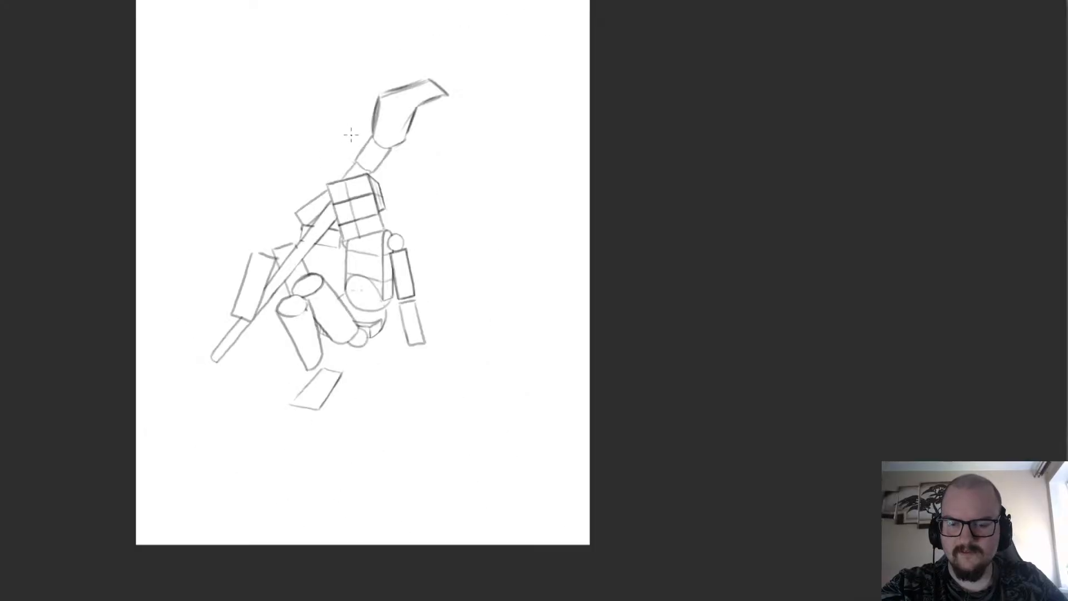
# Refine the outline of the lower box of the straight hanging arm, thinning its sides and darkening its bottom edge.
pyautogui.scroll(4, 399, 308)
pyautogui.scroll(-4, 486, 349)
pyautogui.scroll(4, 426, 234)
pyautogui.scroll(-1, 427, 265)
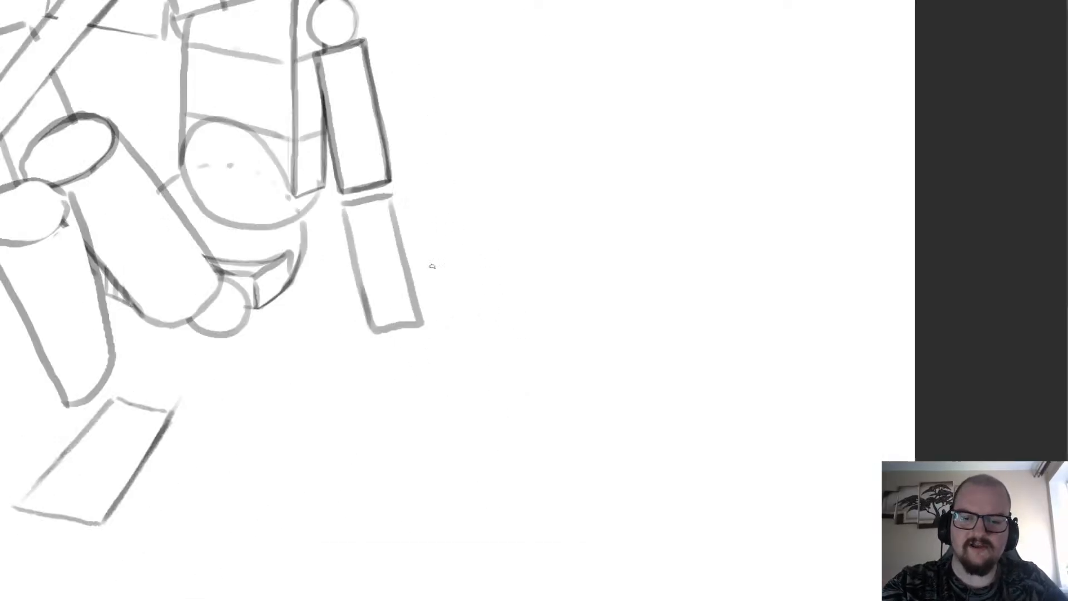
pyautogui.moveTo(376, 333); pyautogui.dragTo(357, 266)
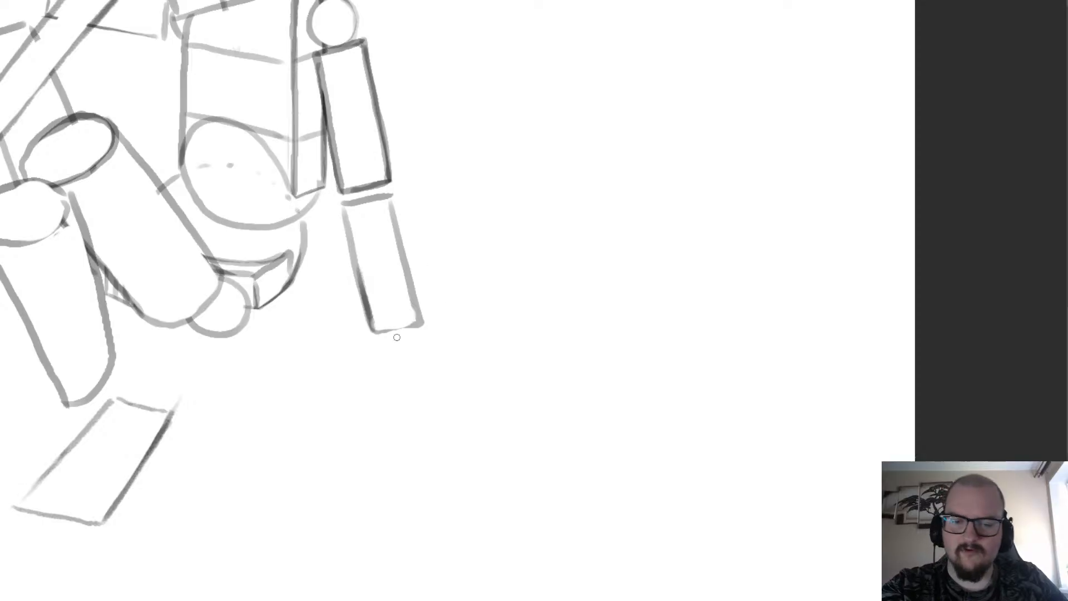
pyautogui.moveTo(418, 323)
pyautogui.mouseDown()
pyautogui.moveTo(377, 334)
pyautogui.moveTo(417, 325)
pyautogui.moveTo(418, 308)
pyautogui.moveTo(398, 284)
pyautogui.moveTo(409, 299)
pyautogui.moveTo(435, 239)
pyautogui.moveTo(432, 352)
pyautogui.moveTo(412, 273)
pyautogui.mouseUp()
pyautogui.hotkey('ctrl', 'z')
pyautogui.press('e')
pyautogui.press('e')
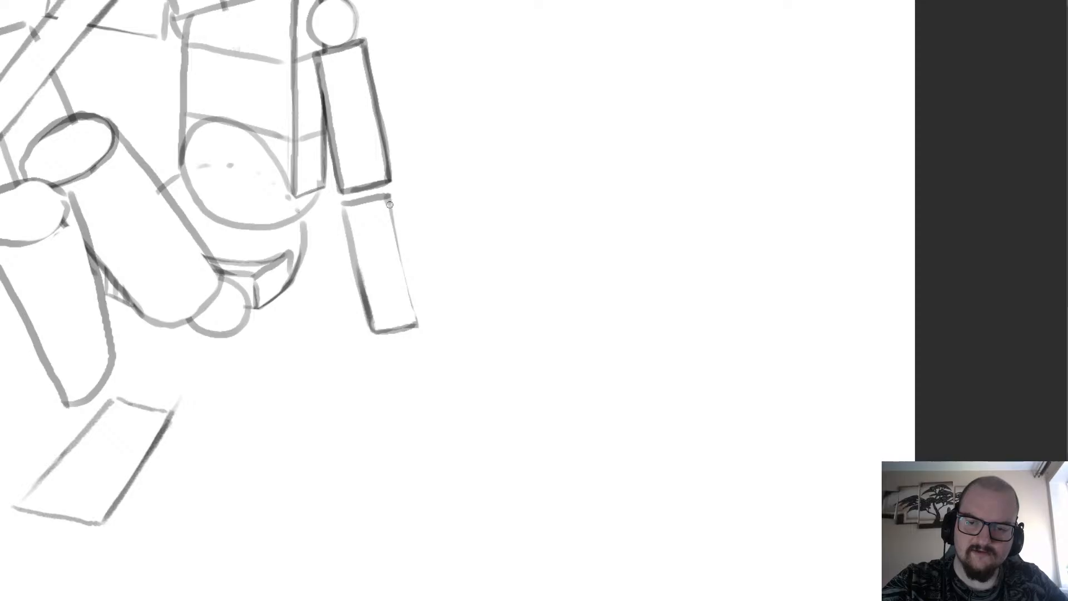
pyautogui.moveTo(389, 205); pyautogui.dragTo(418, 324)
# Sketch a small rounded-square joint at the outer lower corner of the box projecting beside the gridded chest block.
pyautogui.scroll(-3, 396, 269)
pyautogui.scroll(1, 375, 97)
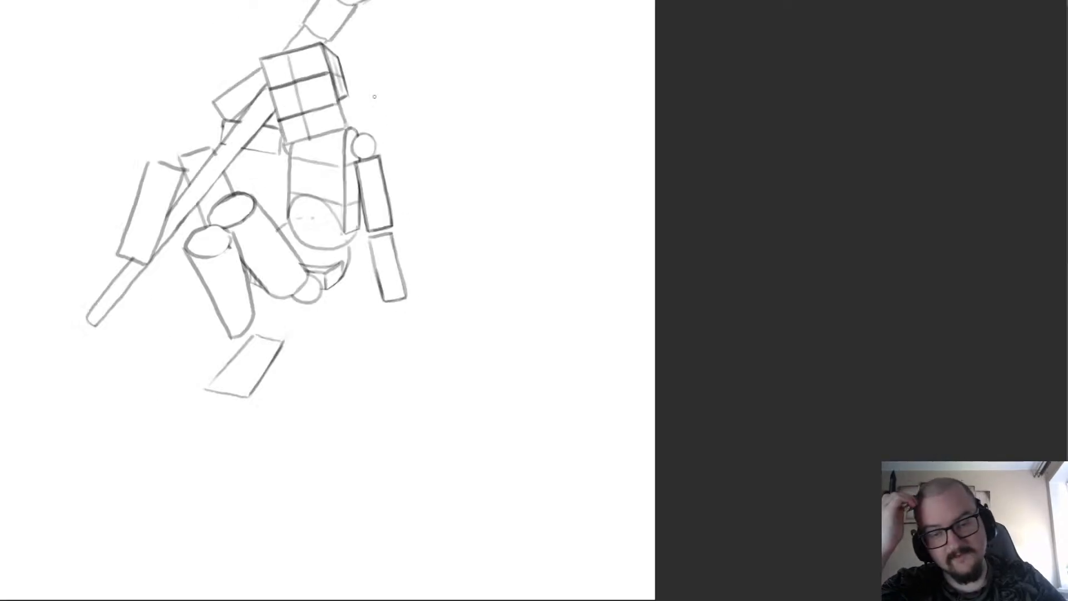
pyautogui.scroll(-1, 374, 97)
pyautogui.scroll(3, 217, 115)
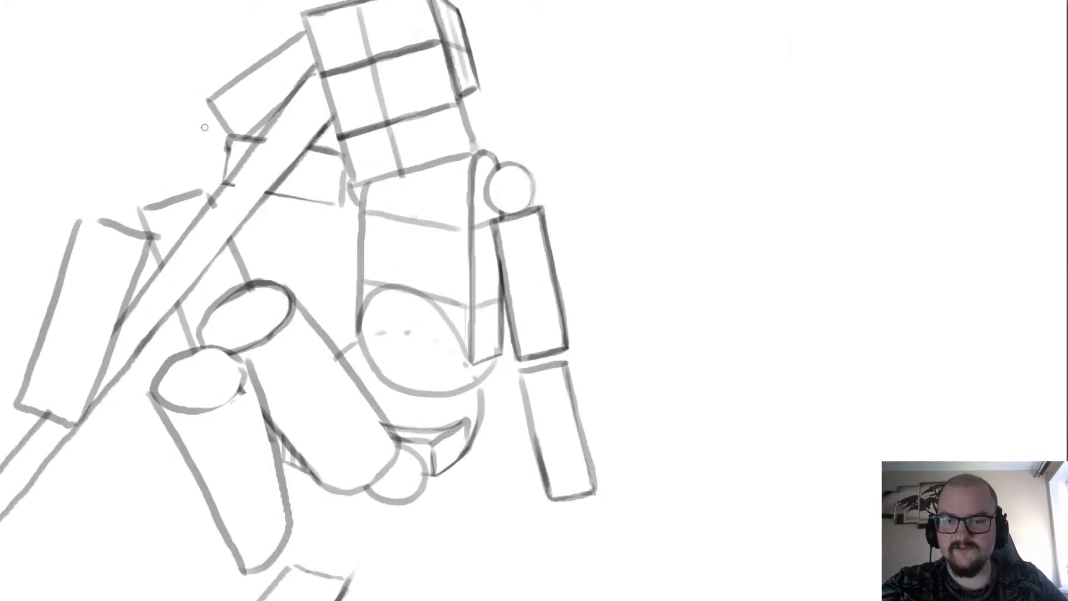
pyautogui.scroll(1, 210, 121)
pyautogui.moveTo(214, 121)
pyautogui.mouseDown()
pyautogui.moveTo(193, 144)
pyautogui.moveTo(196, 184)
pyautogui.moveTo(229, 182)
pyautogui.moveTo(216, 95)
pyautogui.moveTo(212, 119)
pyautogui.moveTo(178, 132)
pyautogui.moveTo(187, 182)
pyautogui.moveTo(228, 172)
pyautogui.moveTo(222, 136)
pyautogui.moveTo(219, 167)
pyautogui.moveTo(194, 168)
pyautogui.moveTo(188, 141)
pyautogui.moveTo(217, 133)
pyautogui.mouseUp()
pyautogui.hotkey('ctrl', 'z')
pyautogui.press('e')
pyautogui.scroll(-6, 217, 134)
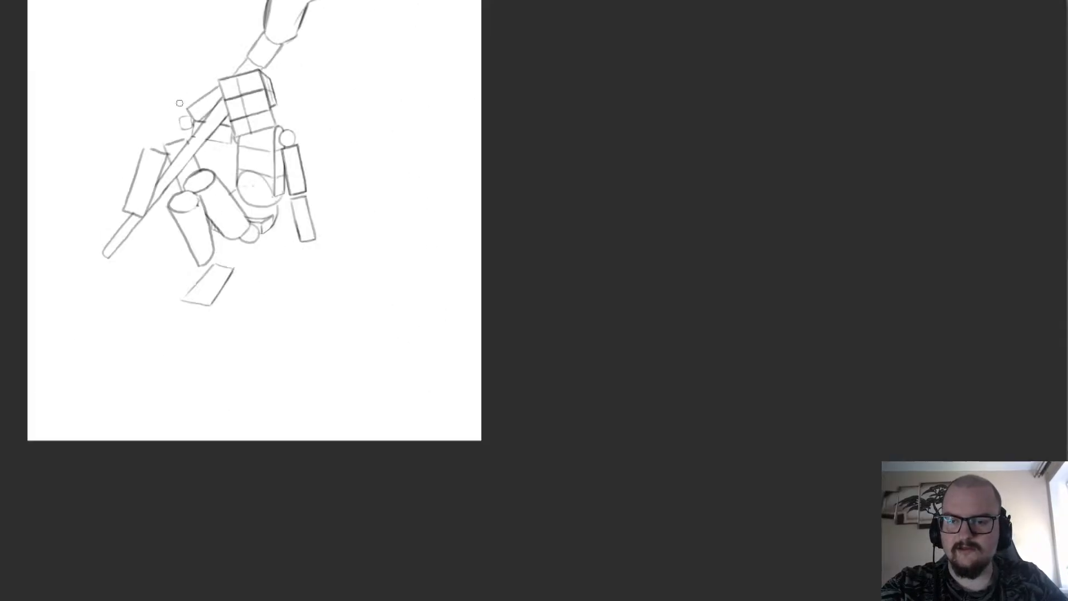
# Clean up the tall slanted box near the shaft's lower end, thinning its long sides and reshaping its top edge.
pyautogui.scroll(4, 217, 133)
pyautogui.scroll(-2, 722, 331)
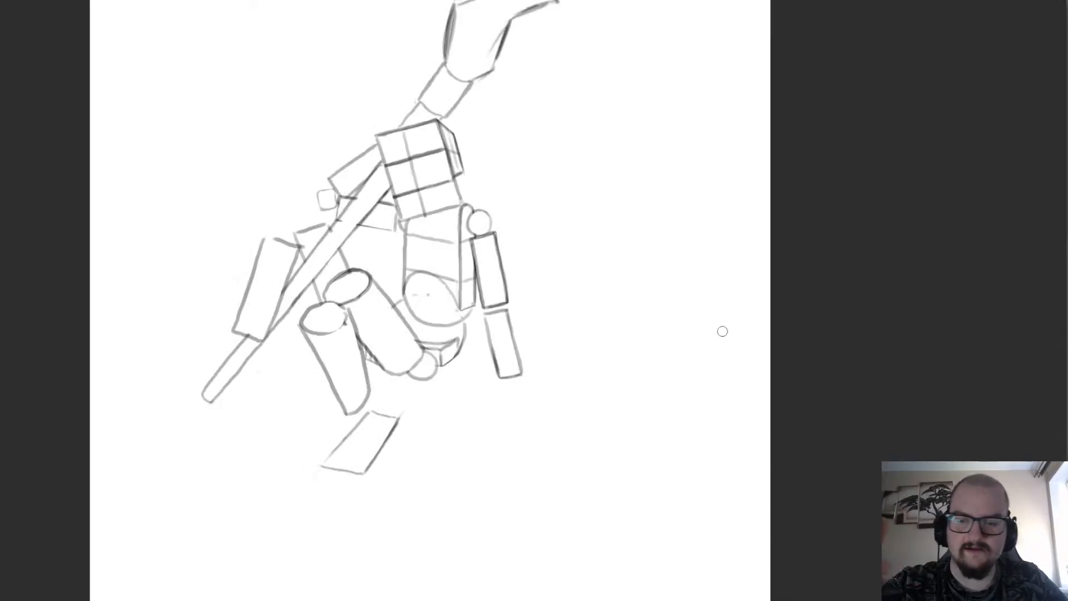
pyautogui.scroll(2, 226, 314)
pyautogui.scroll(2, 308, 219)
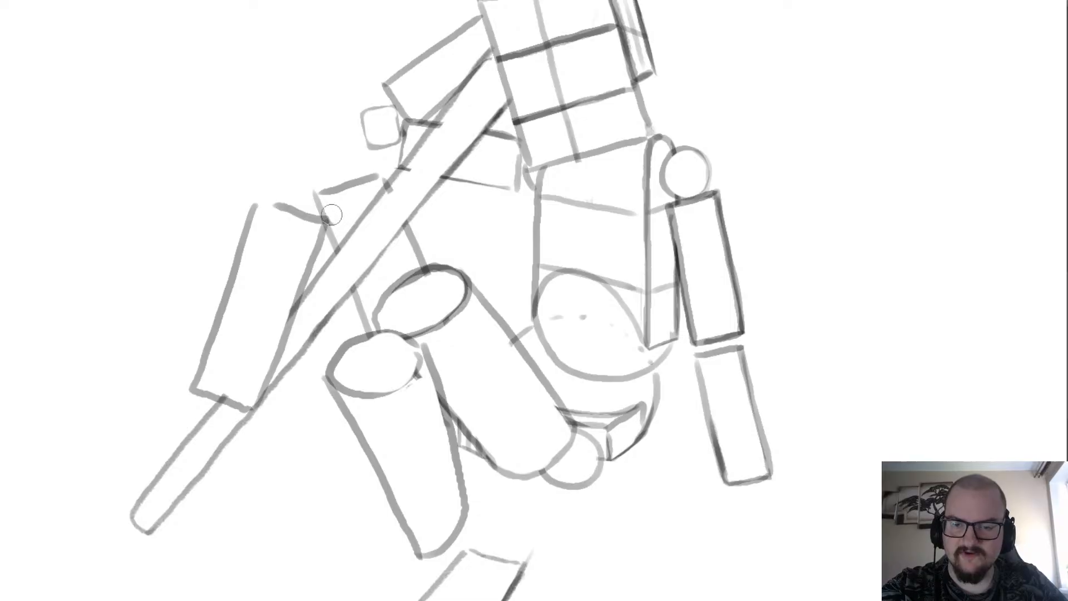
pyautogui.moveTo(311, 225)
pyautogui.mouseDown()
pyautogui.moveTo(272, 195)
pyautogui.moveTo(307, 208)
pyautogui.moveTo(260, 197)
pyautogui.moveTo(182, 408)
pyautogui.mouseUp()
pyautogui.press('b')
pyautogui.hotkey('ctrl', 'z')
pyautogui.press('e')
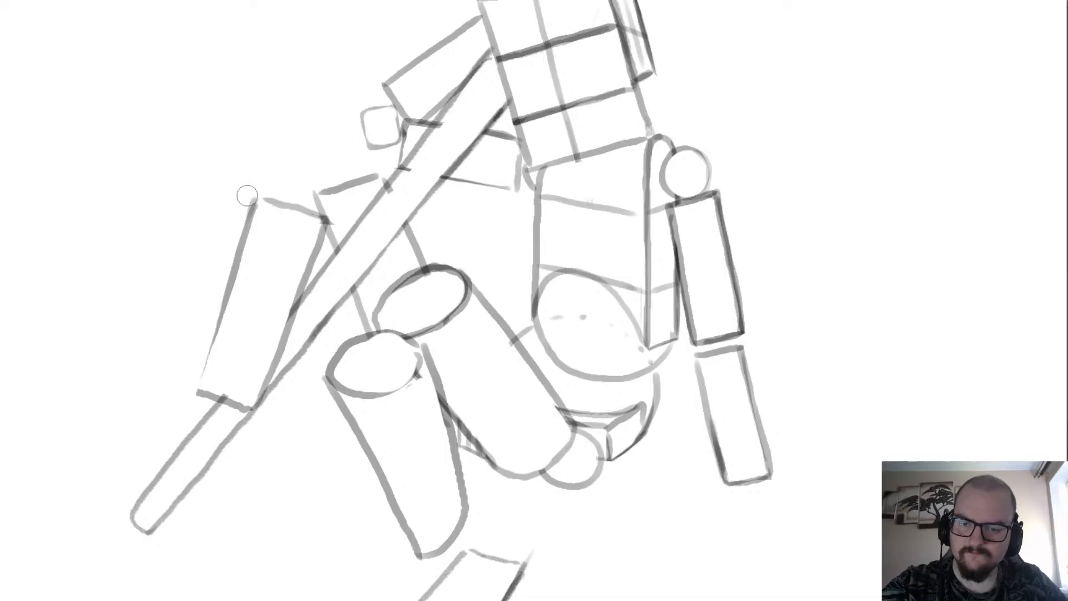
pyautogui.moveTo(247, 196)
pyautogui.mouseDown()
pyautogui.moveTo(218, 307)
pyautogui.moveTo(247, 220)
pyautogui.mouseUp()
pyautogui.press('b')
pyautogui.moveTo(255, 202); pyautogui.dragTo(193, 391)
pyautogui.moveTo(317, 230); pyautogui.dragTo(254, 391)
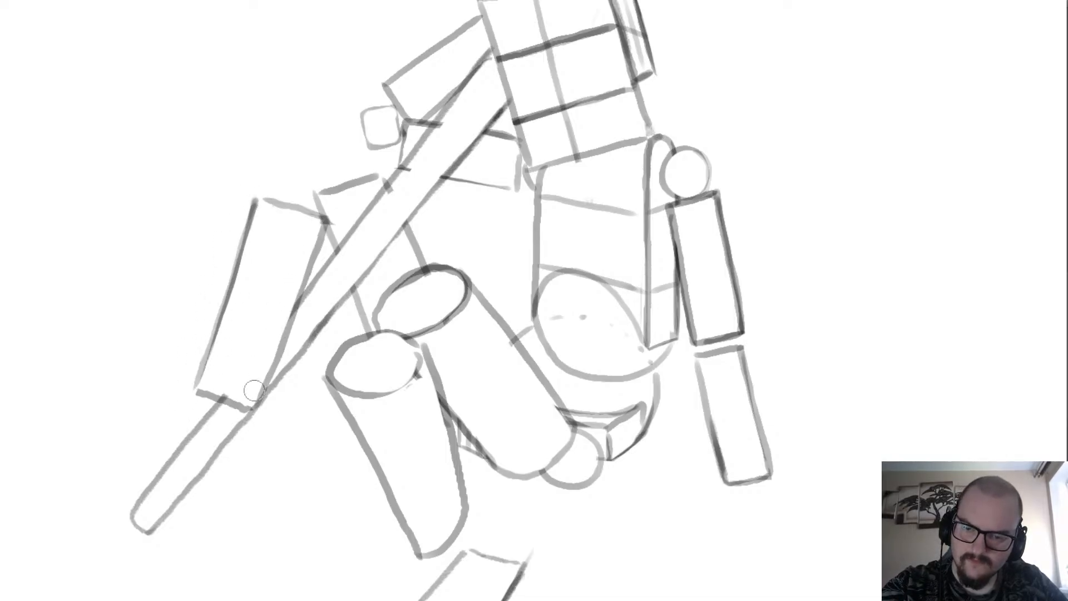
# Thin the outer side of the downward-hanging cylinder and erase its rounded bottom end.
pyautogui.scroll(-3, 277, 187)
pyautogui.scroll(1, 426, 289)
pyautogui.scroll(2, 426, 288)
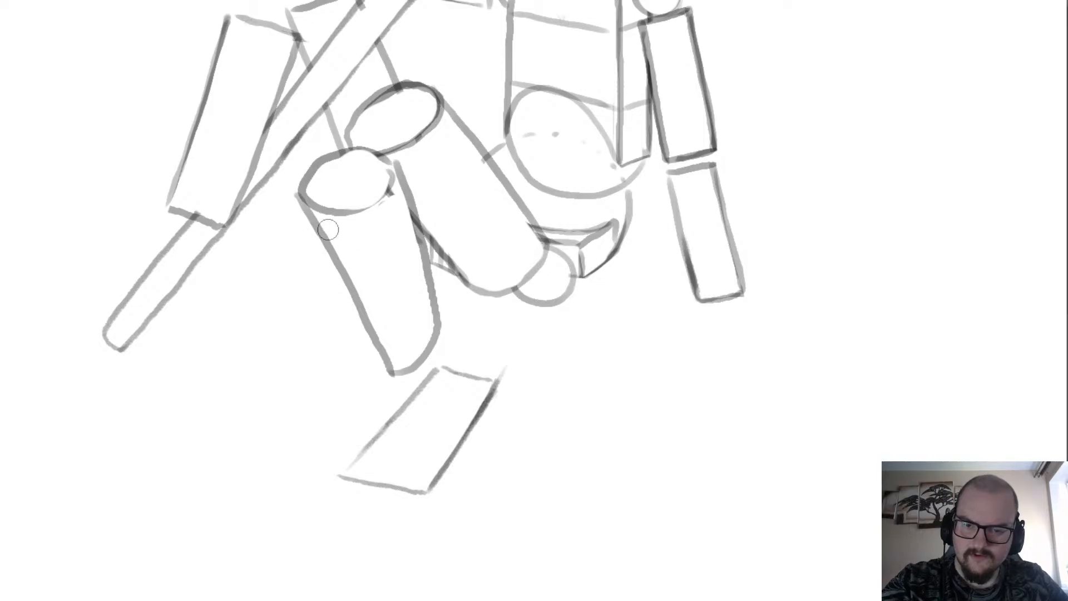
pyautogui.moveTo(328, 230); pyautogui.dragTo(393, 350)
pyautogui.moveTo(295, 203)
pyautogui.mouseDown()
pyautogui.moveTo(383, 366)
pyautogui.moveTo(353, 284)
pyautogui.mouseUp()
pyautogui.hotkey('ctrl', 'z')
pyautogui.press('e')
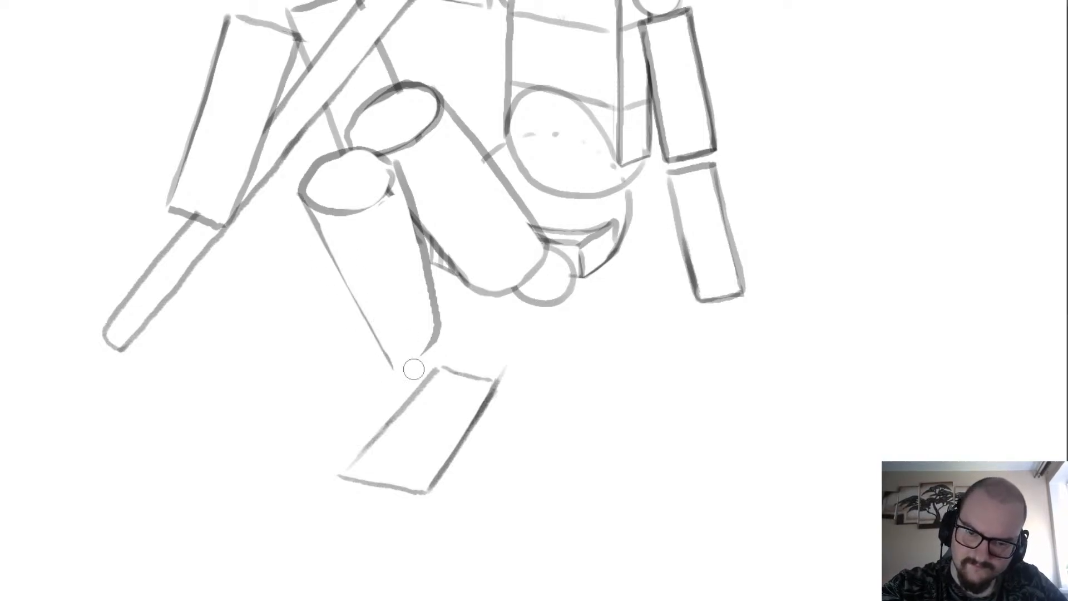
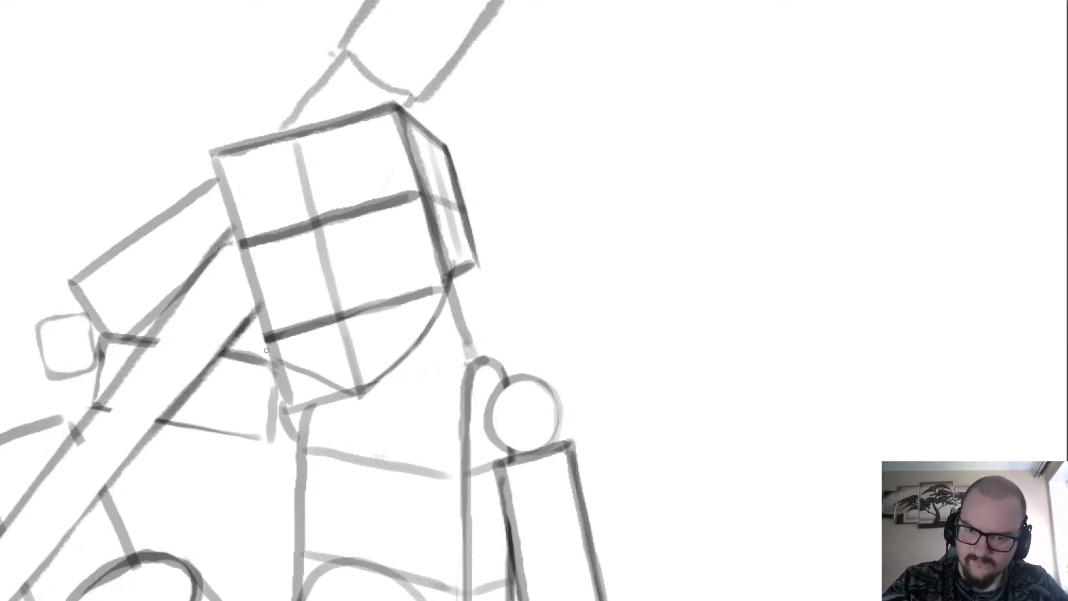
# Redraw the jawline's far side as a curve from the lower corner of the head box to the chin.
pyautogui.hotkey('ctrl', 'z')
pyautogui.moveTo(359, 390); pyautogui.dragTo(301, 361)
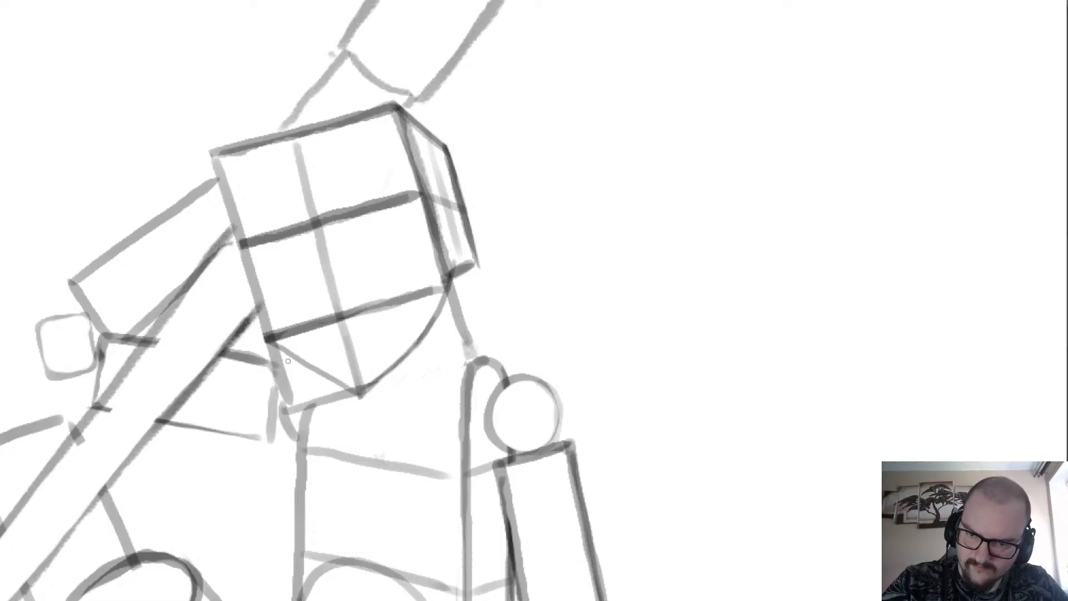
pyautogui.hotkey('ctrl', 'z')
pyautogui.hotkey('ctrl', 'z')
pyautogui.moveTo(359, 390)
pyautogui.mouseDown()
pyautogui.moveTo(270, 338)
pyautogui.moveTo(339, 384)
pyautogui.mouseUp()
# Reshape the shaft-side edge of the head, darkening the cheek inward and cutting off the upper box corner.
pyautogui.hotkey('ctrl', 'z')
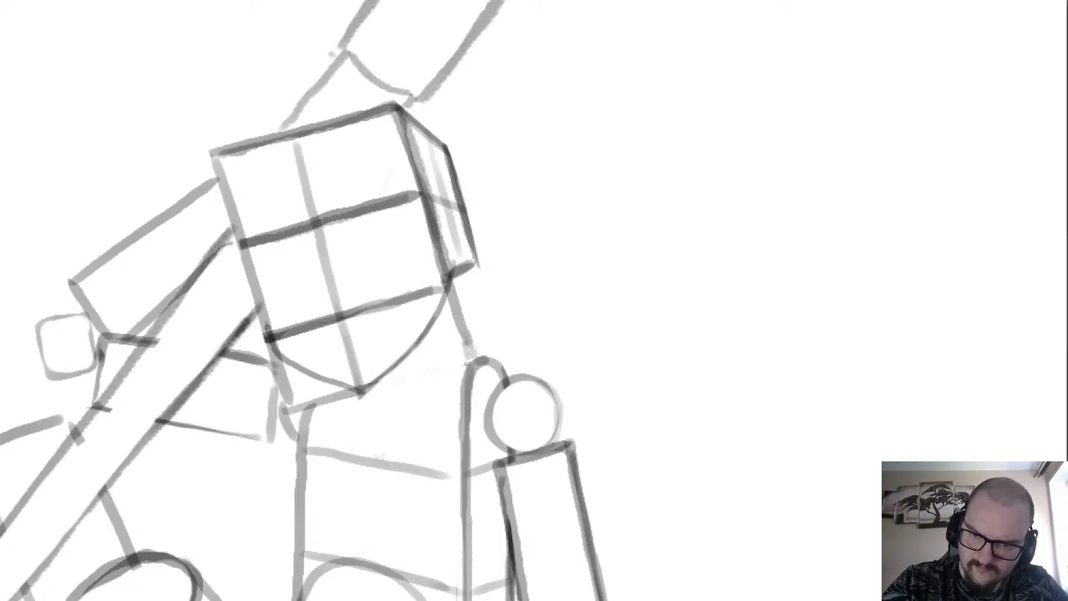
pyautogui.moveTo(267, 317); pyautogui.dragTo(241, 241)
pyautogui.hotkey('ctrl', 'z')
pyautogui.moveTo(257, 279); pyautogui.dragTo(267, 325)
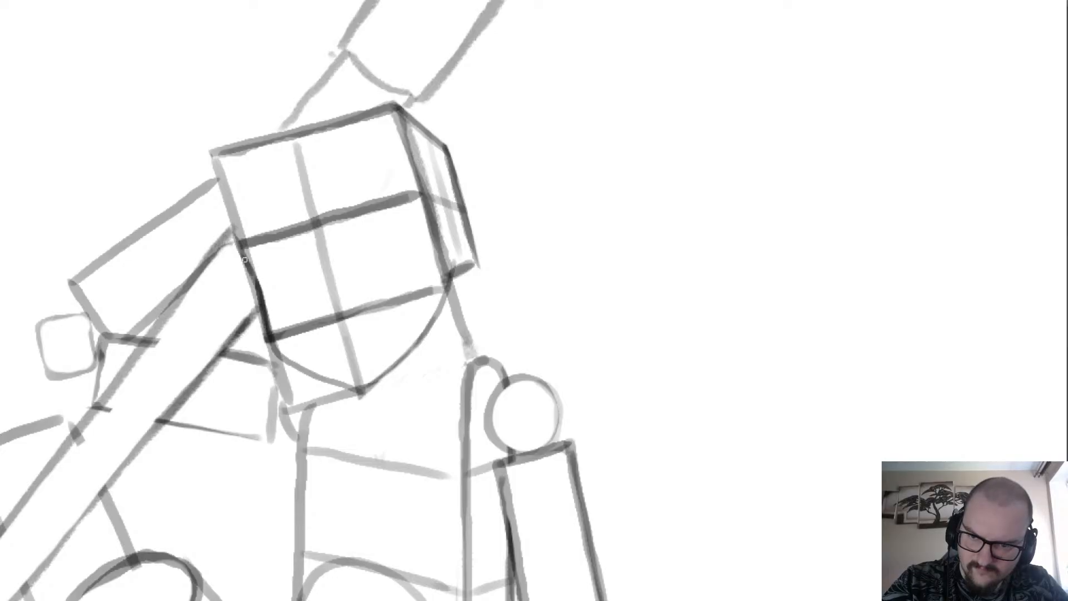
pyautogui.moveTo(232, 207)
pyautogui.mouseDown()
pyautogui.moveTo(260, 124)
pyautogui.moveTo(212, 147)
pyautogui.moveTo(237, 133)
pyautogui.moveTo(227, 171)
pyautogui.mouseUp()
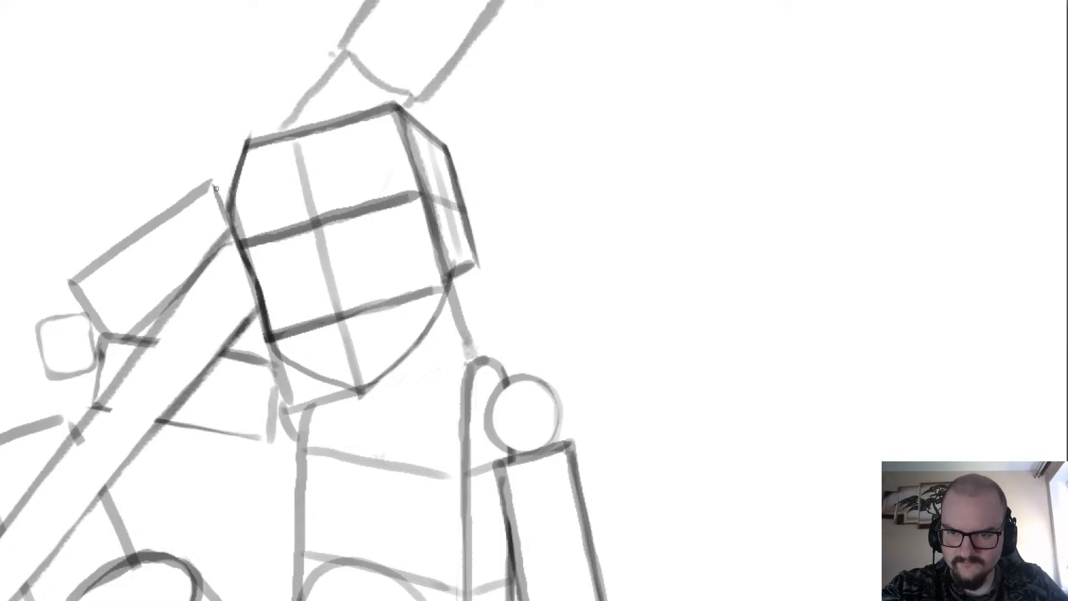
# Erase the vertical and horizontal guide lines inside the front face of the head.
pyautogui.scroll(-3, 270, 104)
pyautogui.scroll(3, 307, 105)
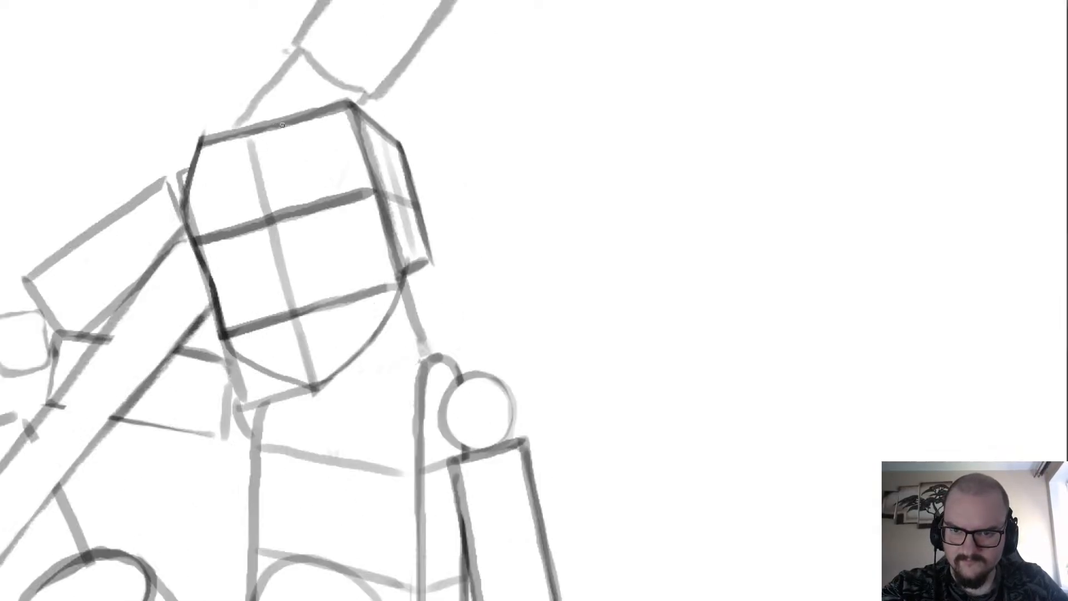
pyautogui.moveTo(253, 152)
pyautogui.mouseDown()
pyautogui.moveTo(293, 336)
pyautogui.moveTo(311, 368)
pyautogui.moveTo(369, 266)
pyautogui.moveTo(361, 300)
pyautogui.moveTo(376, 283)
pyautogui.moveTo(348, 163)
pyautogui.moveTo(339, 217)
pyautogui.moveTo(321, 232)
pyautogui.moveTo(315, 207)
pyautogui.moveTo(281, 209)
pyautogui.moveTo(264, 333)
pyautogui.moveTo(238, 219)
pyautogui.moveTo(225, 255)
pyautogui.moveTo(235, 288)
pyautogui.moveTo(201, 215)
pyautogui.mouseUp()
pyautogui.scroll(-2, 216, 211)
pyautogui.scroll(3, 251, 301)
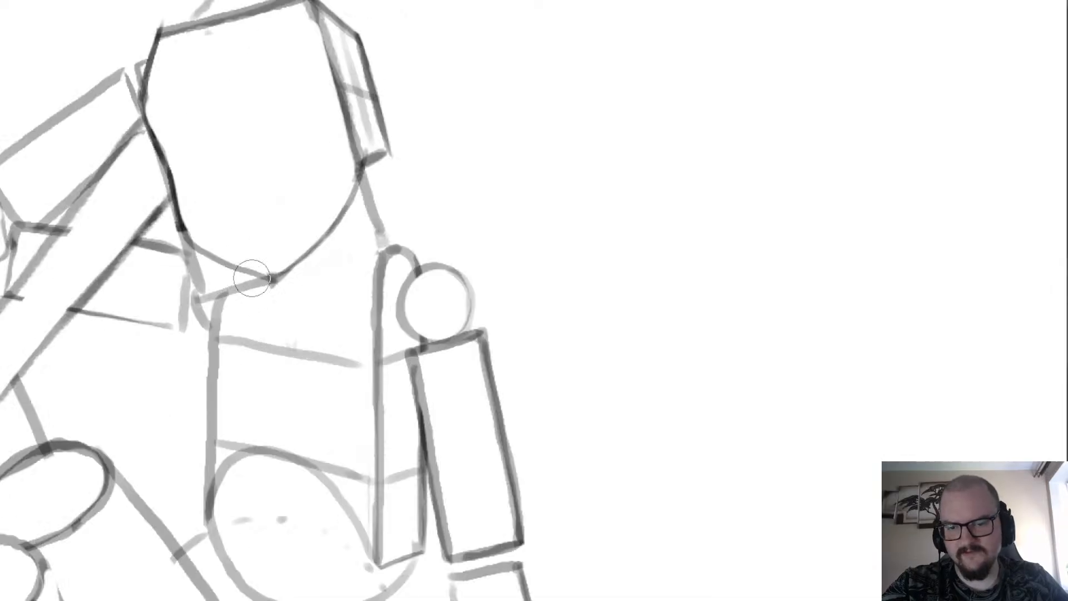
pyautogui.scroll(-4, 301, 275)
pyautogui.scroll(2, 151, 142)
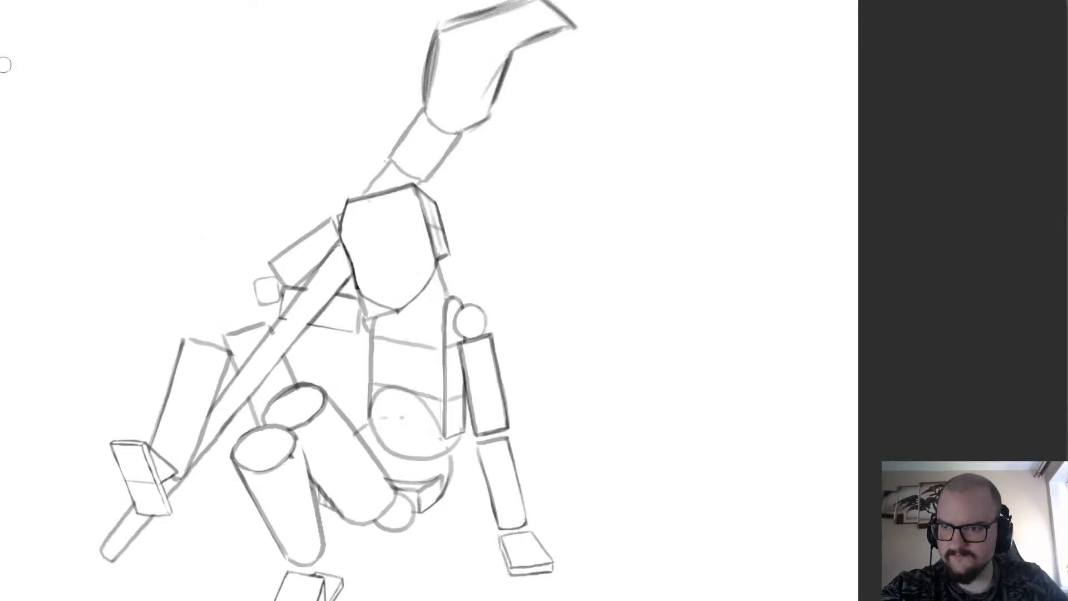
pyautogui.scroll(3, 459, 266)
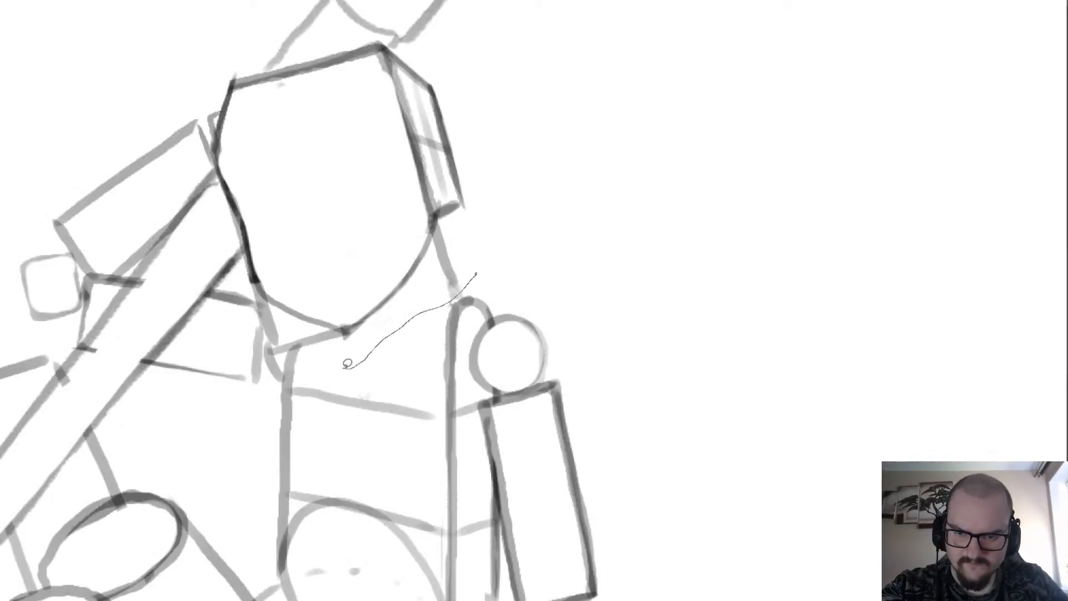
# Erase the leftover head-box corner beneath the jaw and tidy the neck and shoulder lines around it.
pyautogui.moveTo(343, 342)
pyautogui.mouseDown()
pyautogui.moveTo(282, 346)
pyautogui.moveTo(321, 338)
pyautogui.moveTo(277, 335)
pyautogui.mouseUp()
pyautogui.click(276, 390)
pyautogui.press('e')
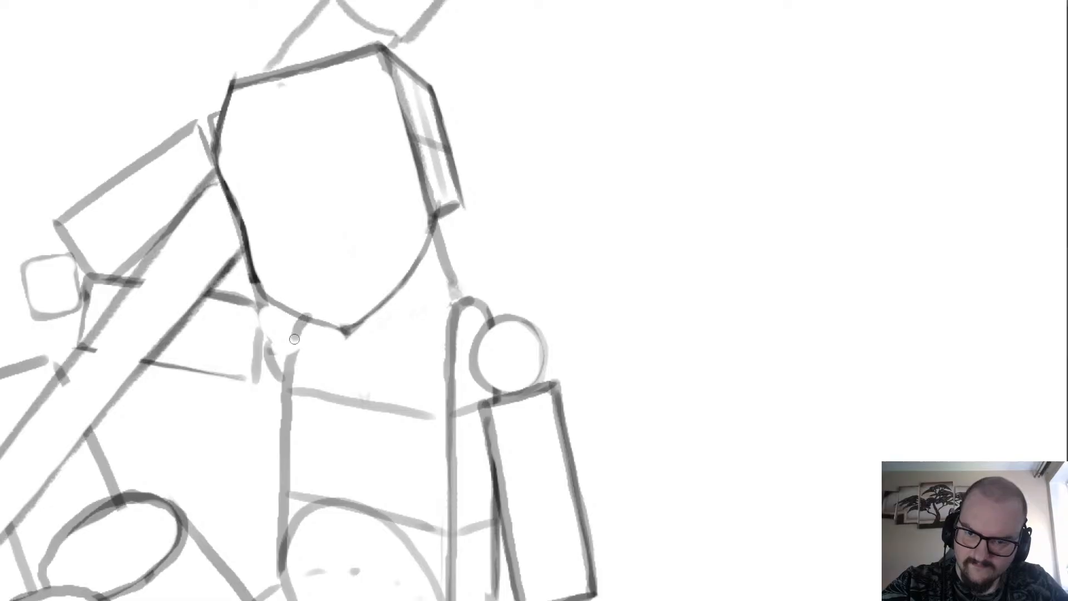
pyautogui.moveTo(294, 339); pyautogui.dragTo(288, 367)
pyautogui.hotkey('ctrl', 'z')
pyautogui.moveTo(304, 319)
pyautogui.mouseDown()
pyautogui.moveTo(277, 353)
pyautogui.moveTo(280, 328)
pyautogui.moveTo(303, 305)
pyautogui.moveTo(270, 350)
pyautogui.mouseUp()
pyautogui.scroll(1, 255, 357)
pyautogui.hotkey('ctrl', 'z')
pyautogui.moveTo(266, 291); pyautogui.dragTo(259, 380)
pyautogui.scroll(-3, 254, 344)
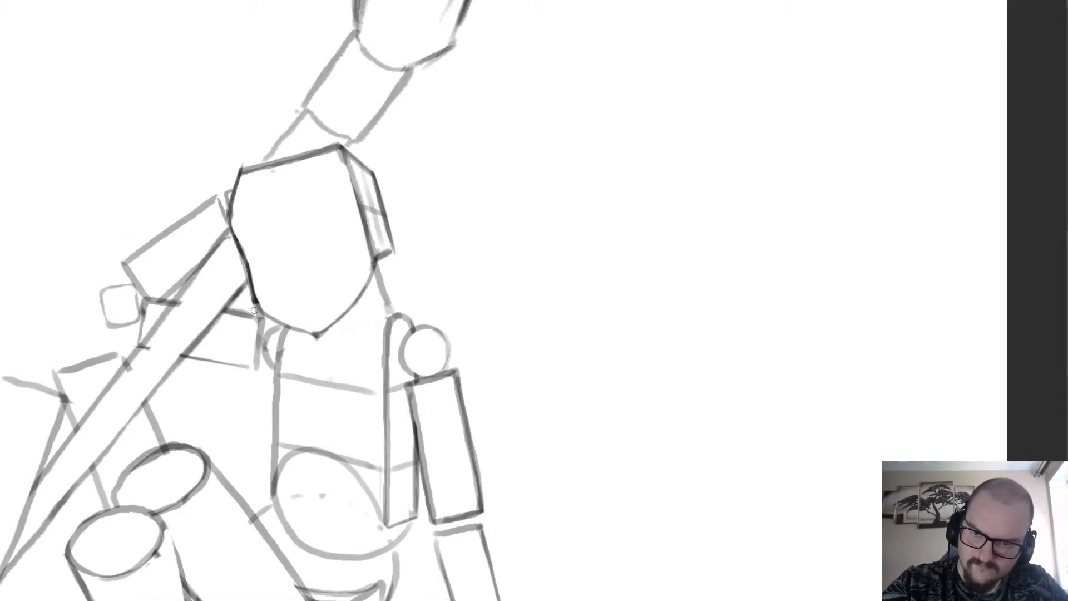
pyautogui.scroll(1, 225, 226)
pyautogui.scroll(2, 412, 287)
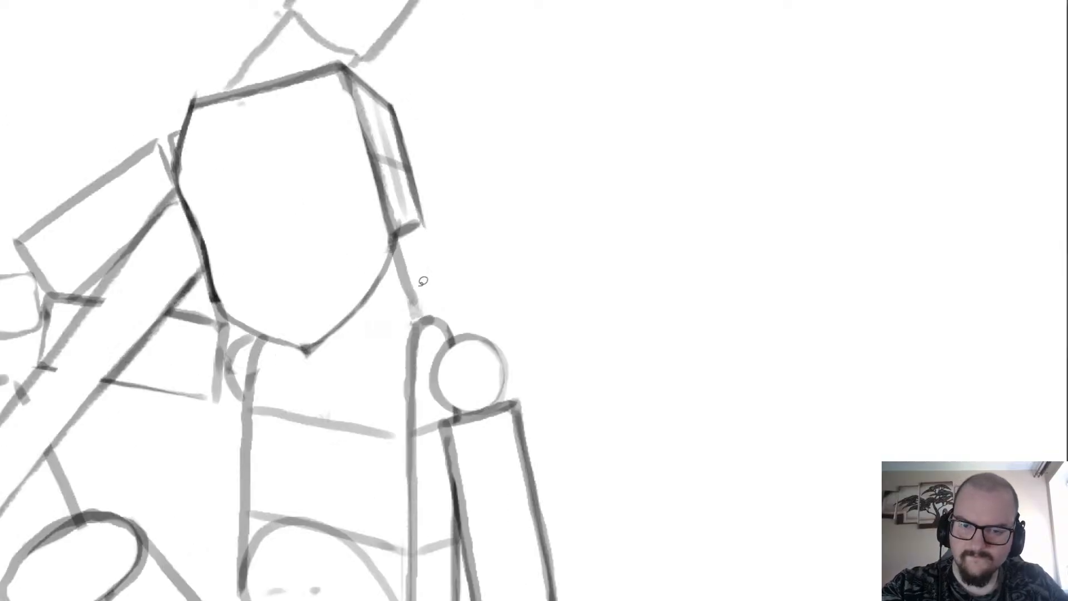
# Lasso the head and shorten it by lowering its top edge with a transform, leaving nothing selected.
pyautogui.moveTo(260, 334)
pyautogui.mouseDown()
pyautogui.moveTo(210, 299)
pyautogui.moveTo(189, 214)
pyautogui.mouseUp()
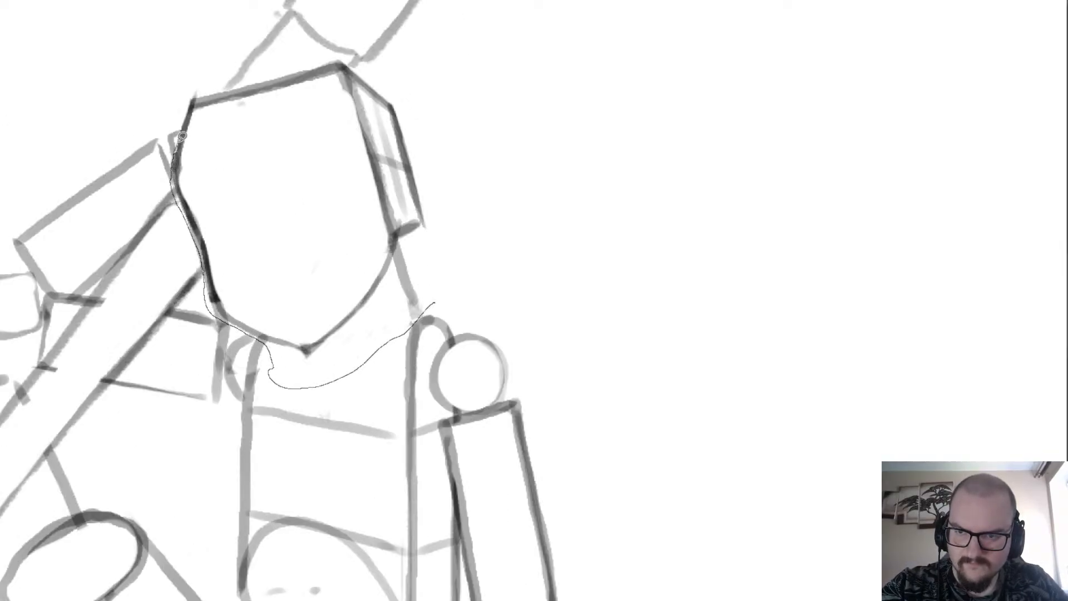
pyautogui.moveTo(182, 136)
pyautogui.mouseDown()
pyautogui.moveTo(202, 80)
pyautogui.moveTo(228, 85)
pyautogui.moveTo(347, 56)
pyautogui.moveTo(470, 141)
pyautogui.moveTo(440, 301)
pyautogui.mouseUp()
pyautogui.hotkey('ctrl', 't')
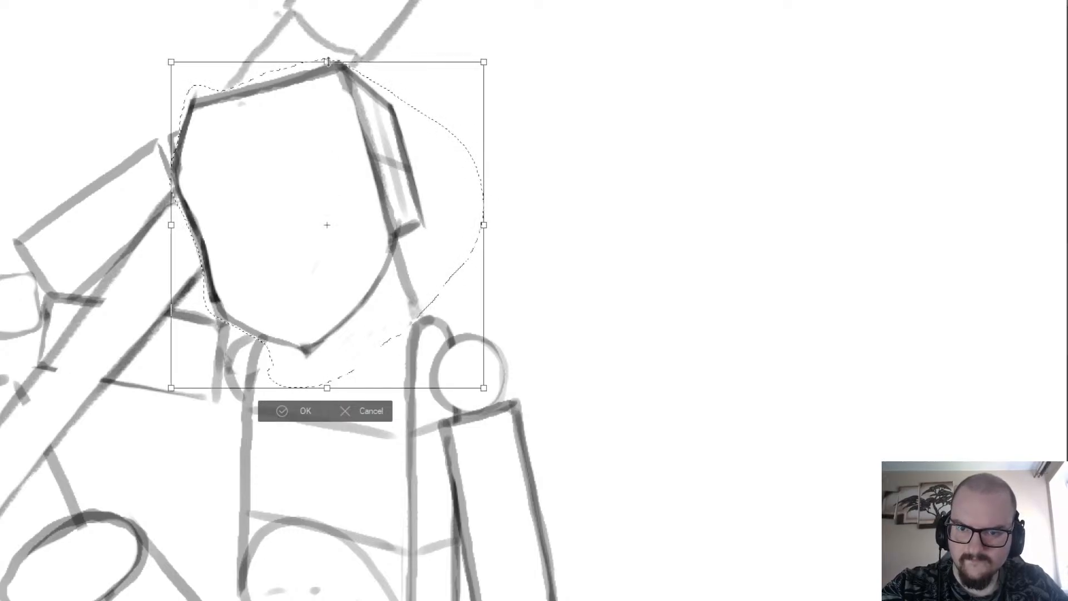
pyautogui.moveTo(329, 62); pyautogui.dragTo(327, 105)
pyautogui.scroll(-4, 324, 67)
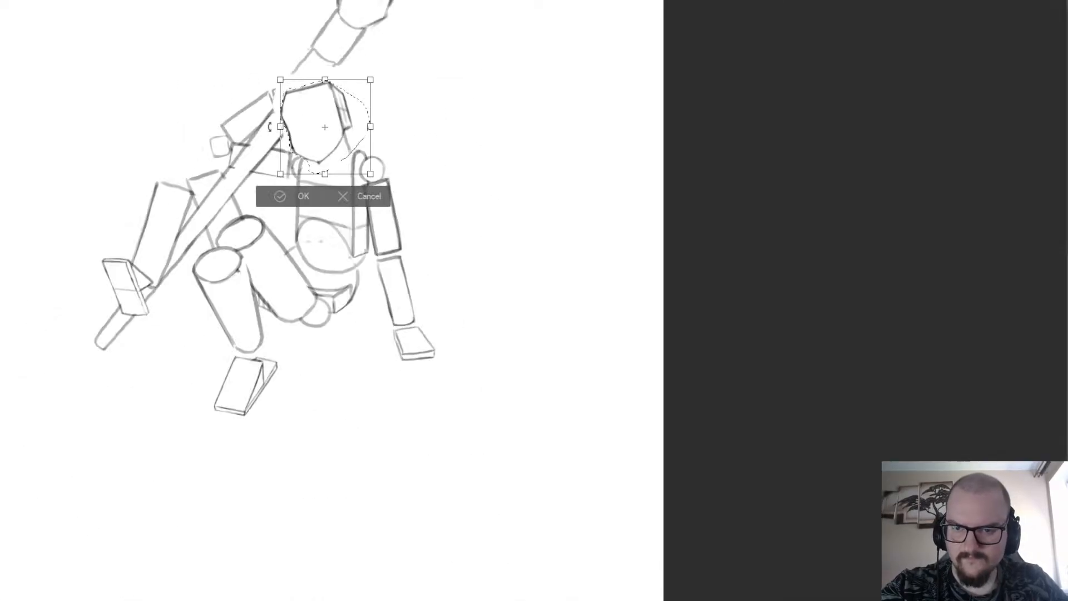
pyautogui.scroll(2, 269, 127)
pyautogui.click(200, 146)
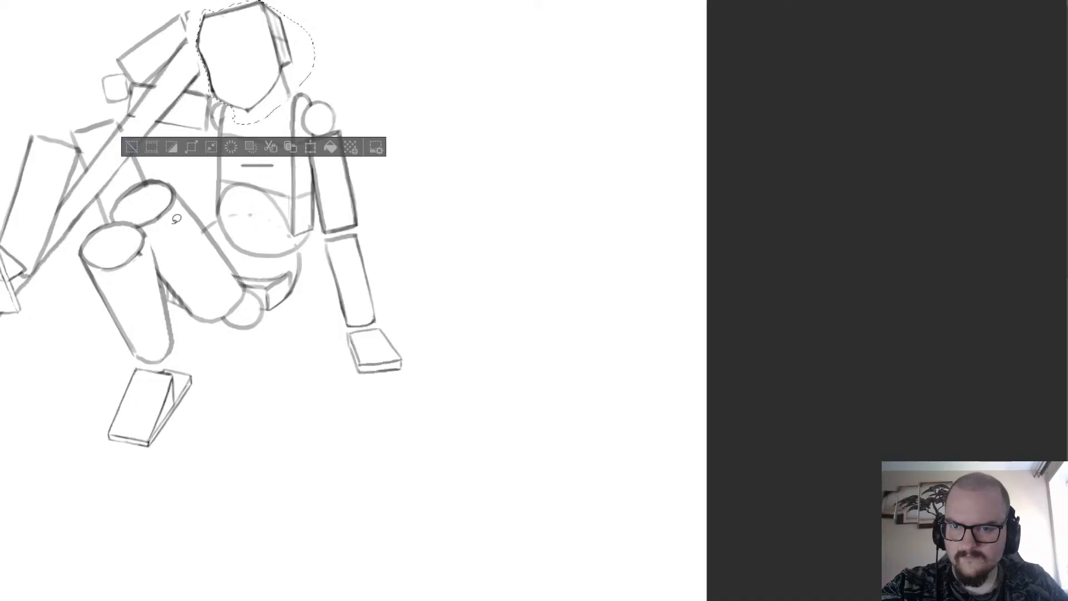
pyautogui.hotkey('ctrl', 'd')
# Redraw the shaft's long edges between the upper cylinder and the head, and add a short shoulder line at the raised upper-arm box.
pyautogui.scroll(-3, 186, 43)
pyautogui.scroll(5, 226, 199)
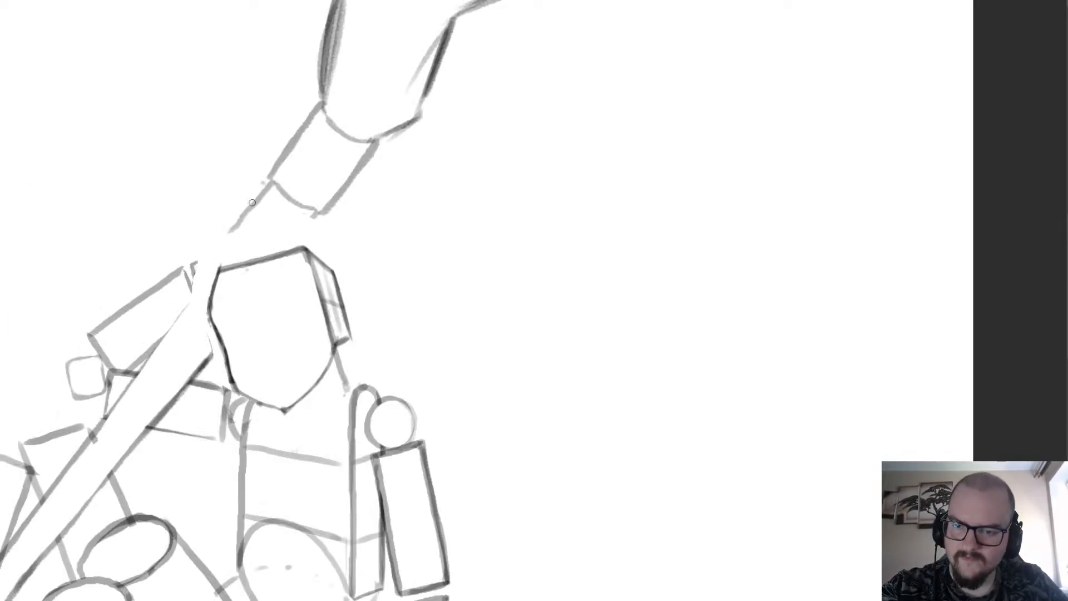
pyautogui.moveTo(270, 182); pyautogui.dragTo(128, 387)
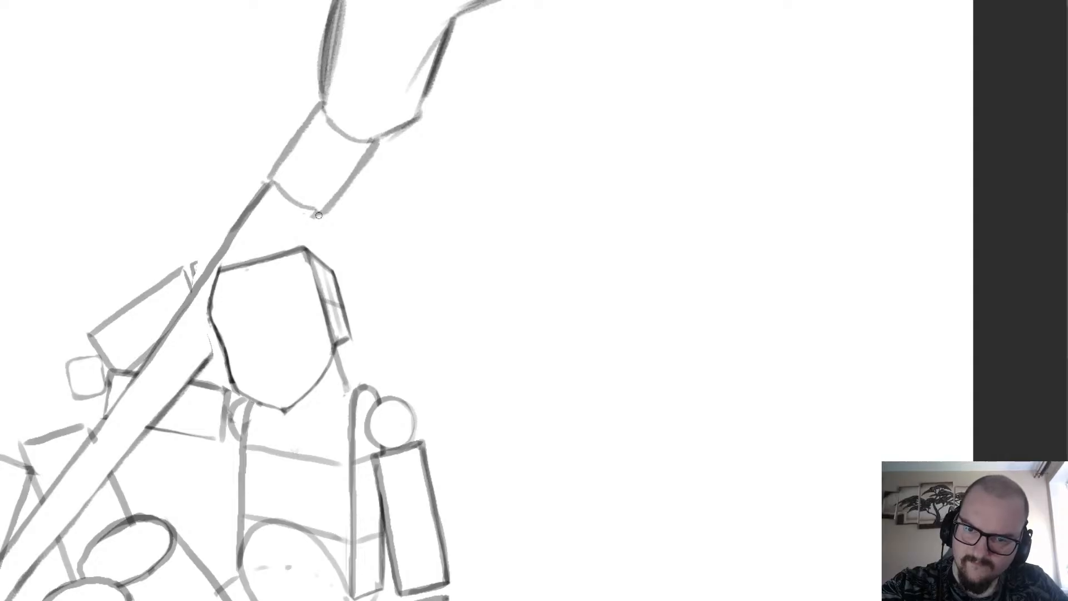
pyautogui.moveTo(319, 215); pyautogui.dragTo(283, 249)
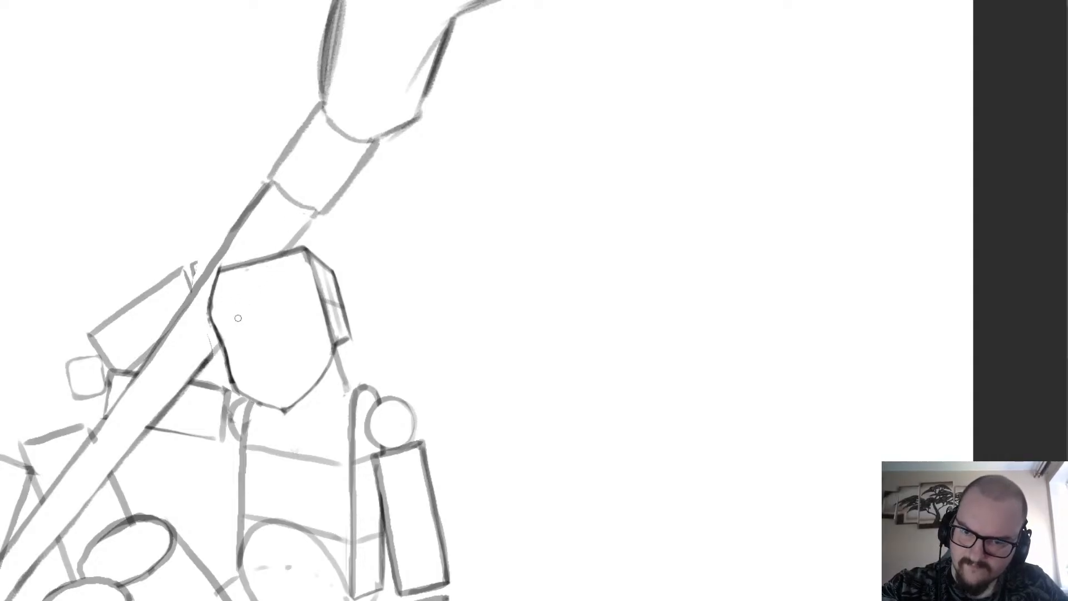
pyautogui.scroll(-4, 234, 278)
pyautogui.scroll(4, 203, 286)
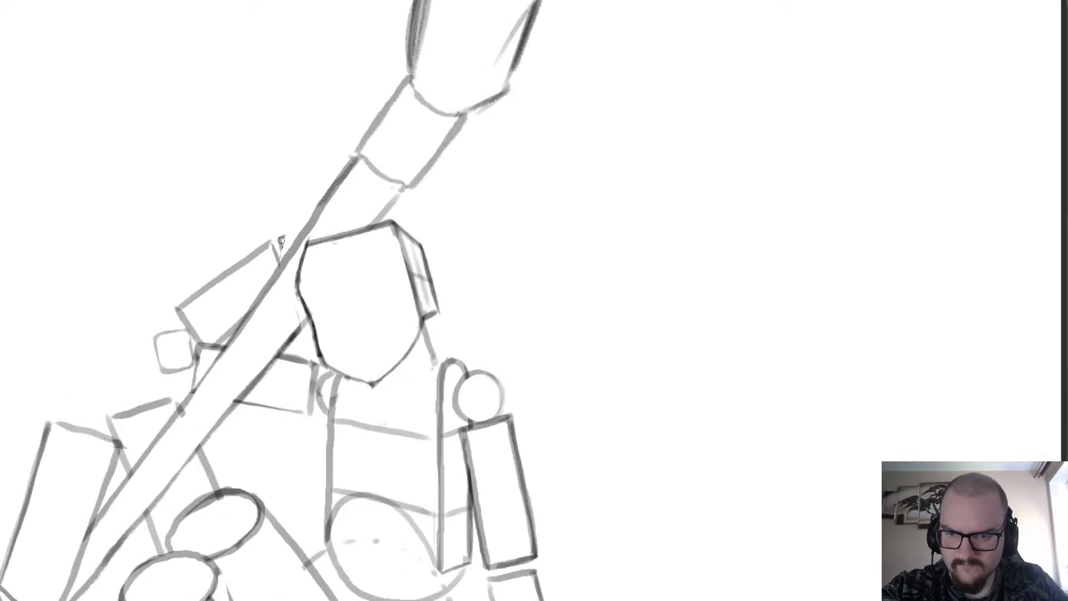
pyautogui.scroll(-5, 300, 234)
pyautogui.scroll(1, 317, 255)
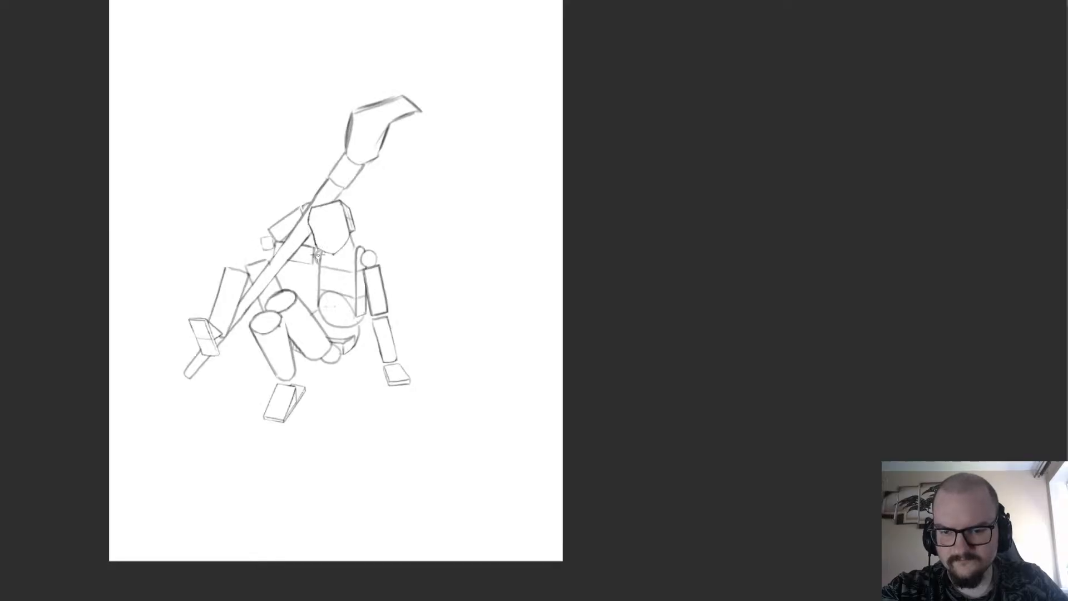
pyautogui.scroll(6, 318, 255)
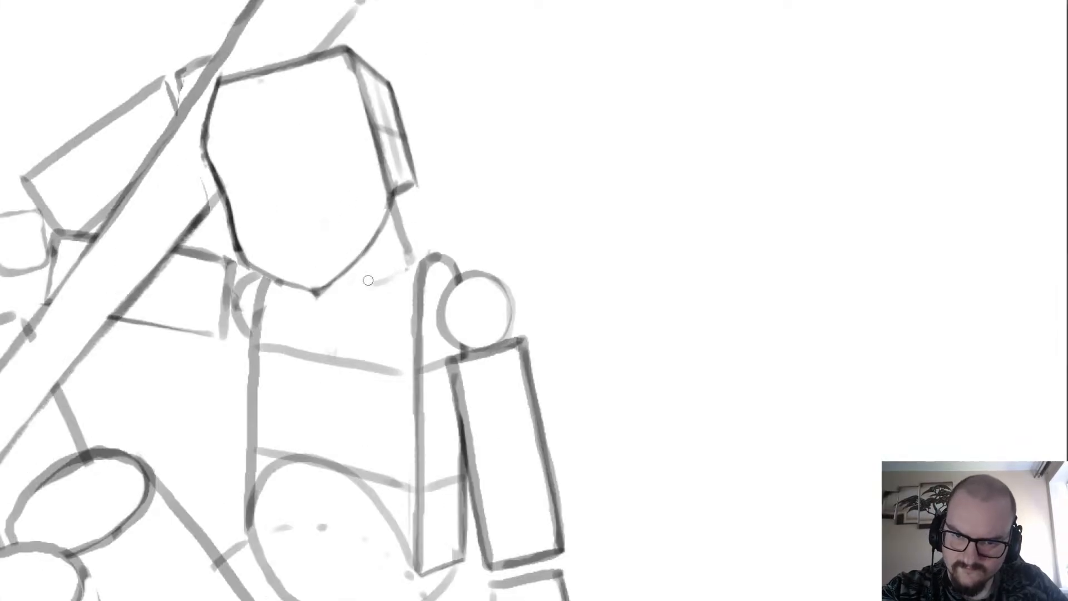
# Sketch a small curved neck line beneath the jaw toward the shoulder joint and clean up the jaw edge beside it.
pyautogui.hotkey('ctrl', 'z')
pyautogui.moveTo(403, 269)
pyautogui.mouseDown()
pyautogui.moveTo(377, 279)
pyautogui.moveTo(377, 300)
pyautogui.moveTo(334, 297)
pyautogui.moveTo(381, 280)
pyautogui.moveTo(361, 298)
pyautogui.moveTo(341, 273)
pyautogui.mouseUp()
pyautogui.hotkey('ctrl', 'z')
pyautogui.hotkey('ctrl', 'z')
pyautogui.hotkey('ctrl', 'z')
pyautogui.scroll(-2, 359, 240)
pyautogui.scroll(3, 386, 231)
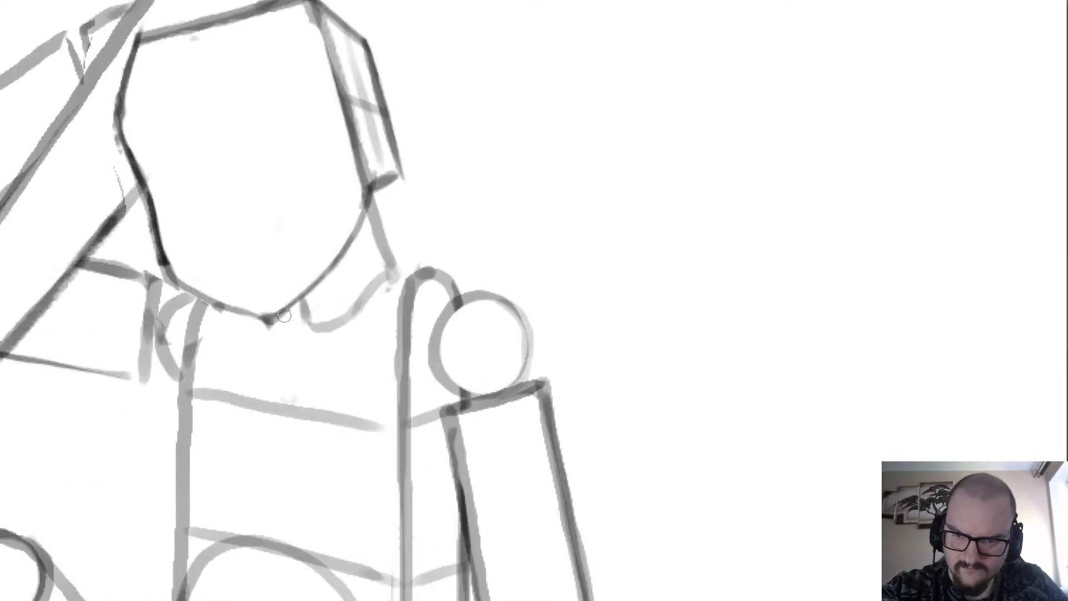
pyautogui.moveTo(285, 315); pyautogui.dragTo(344, 274)
pyautogui.scroll(-4, 303, 296)
pyautogui.scroll(2, 321, 158)
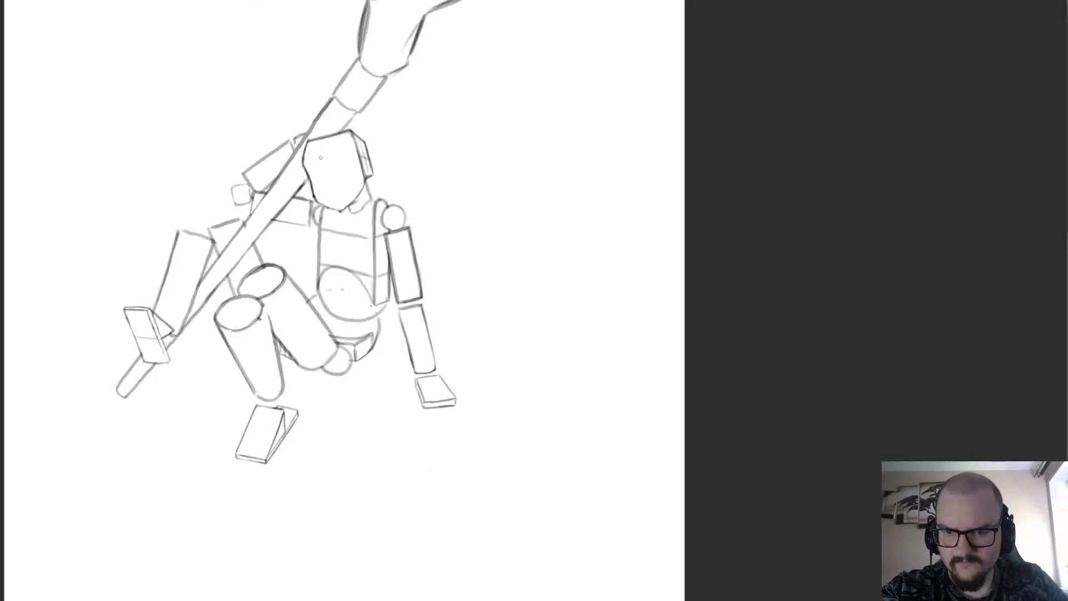
# Draw a curved contour line across the pelvis circle, continuing the short line beside the thigh cylinder.
pyautogui.scroll(-2, 352, 175)
pyautogui.scroll(3, 356, 201)
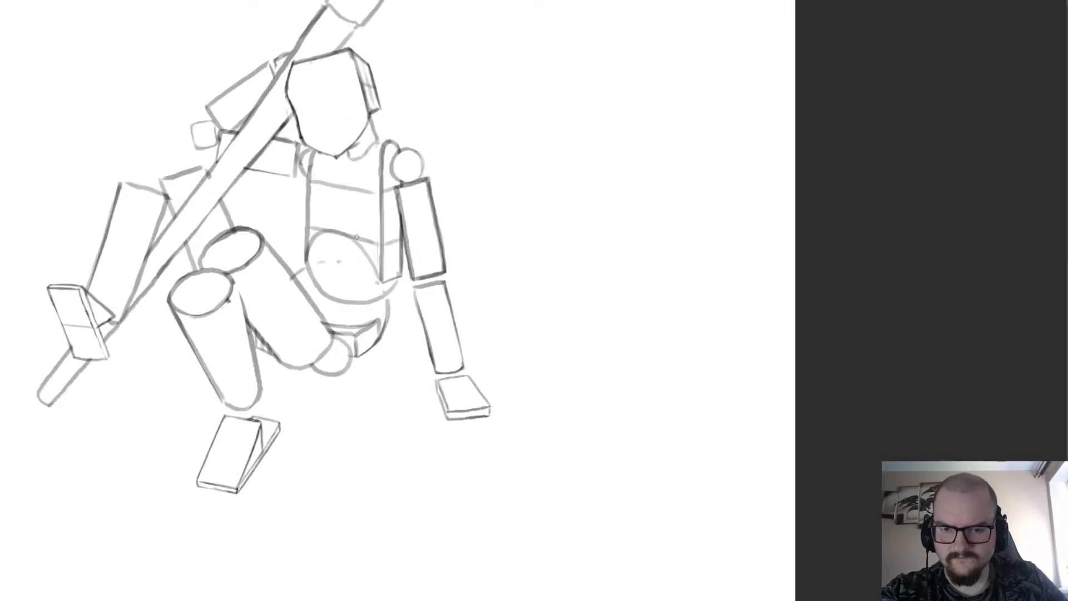
pyautogui.scroll(-1, 367, 234)
pyautogui.scroll(2, 366, 247)
pyautogui.scroll(2, 303, 326)
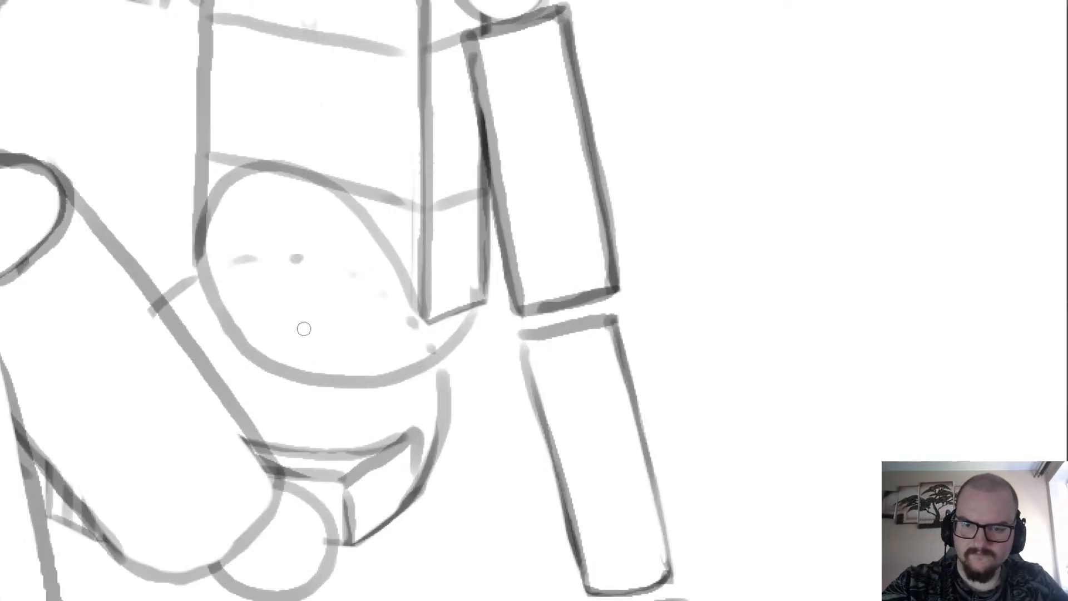
pyautogui.scroll(-2, 324, 360)
pyautogui.scroll(2, 244, 336)
pyautogui.scroll(-2, 86, 204)
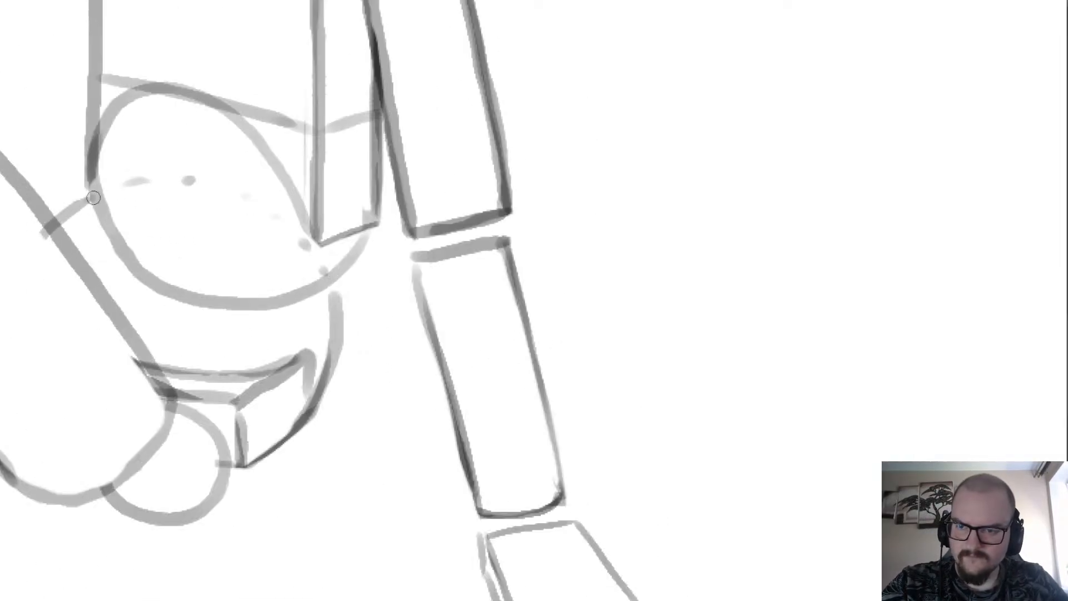
pyautogui.scroll(-2, 281, 282)
pyautogui.scroll(-3, 281, 281)
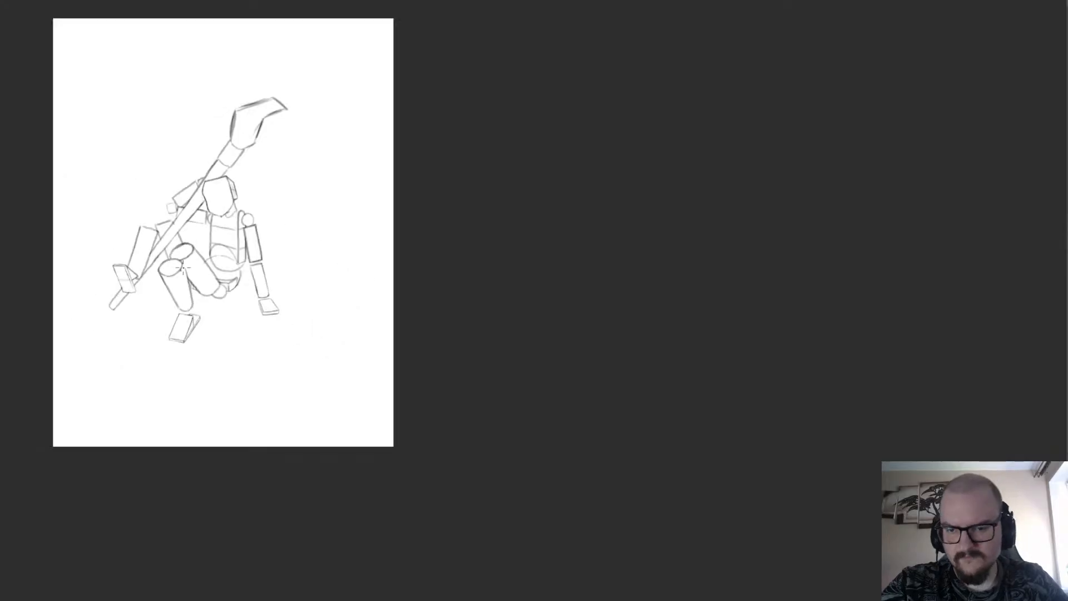
# Examine the whole figure's pose and proportions at different zoom levels.
pyautogui.scroll(1, 93, 215)
pyautogui.scroll(1, 93, 215)
pyautogui.scroll(2, 334, 219)
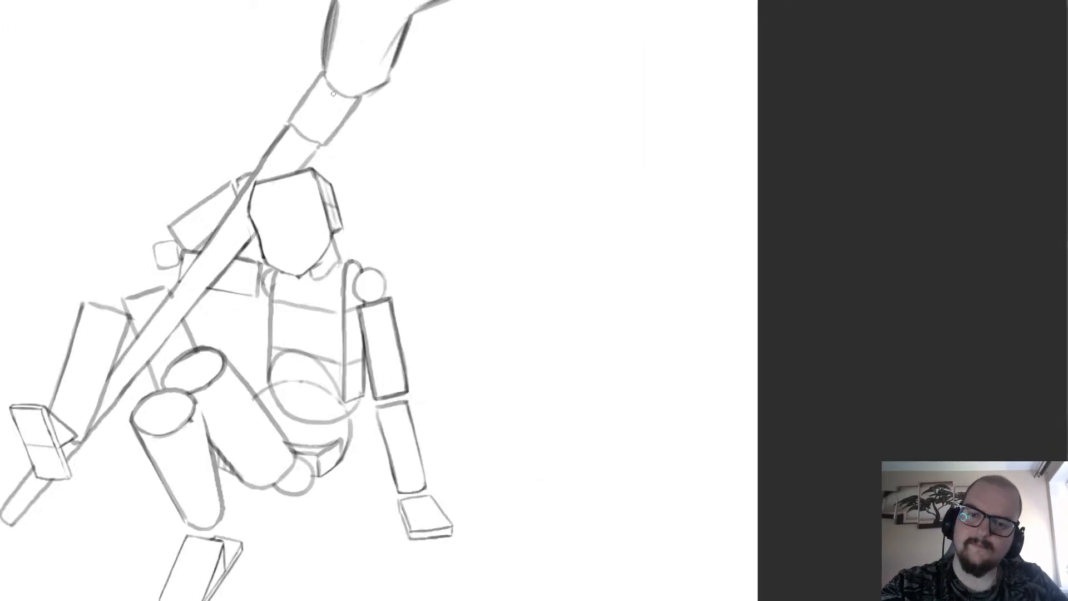
pyautogui.scroll(-3, 216, 317)
pyautogui.scroll(-1, 216, 317)
pyautogui.scroll(1, 212, 275)
pyautogui.scroll(-1, 234, 250)
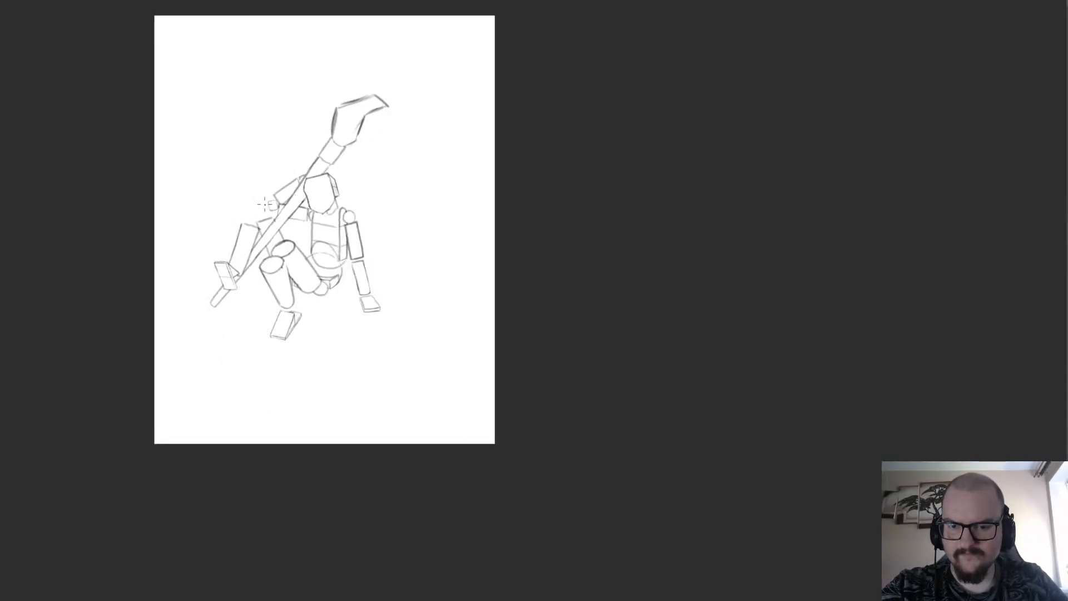
pyautogui.scroll(-2, 251, 222)
pyautogui.scroll(3, 275, 99)
pyautogui.scroll(-1, 289, 164)
pyautogui.scroll(1, 243, 209)
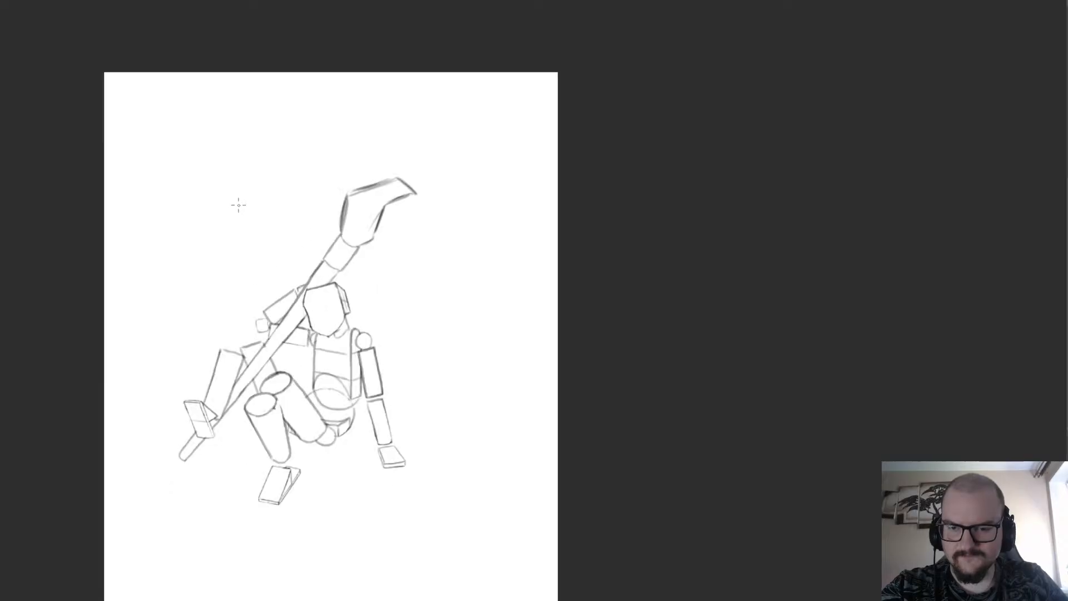
pyautogui.scroll(-1, 245, 205)
pyautogui.scroll(1, 215, 323)
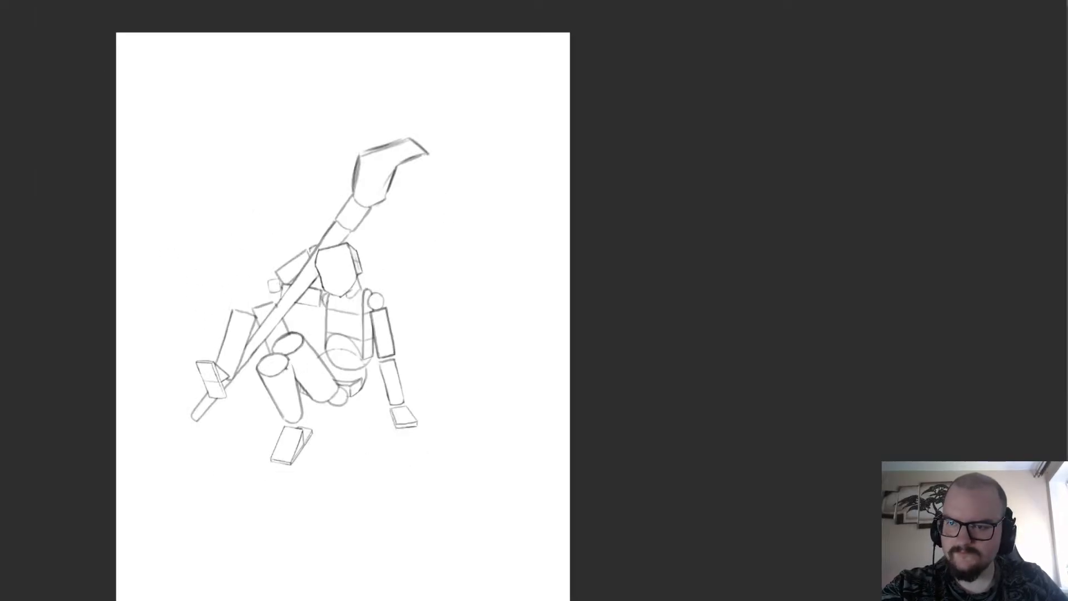
pyautogui.scroll(1, 374, 323)
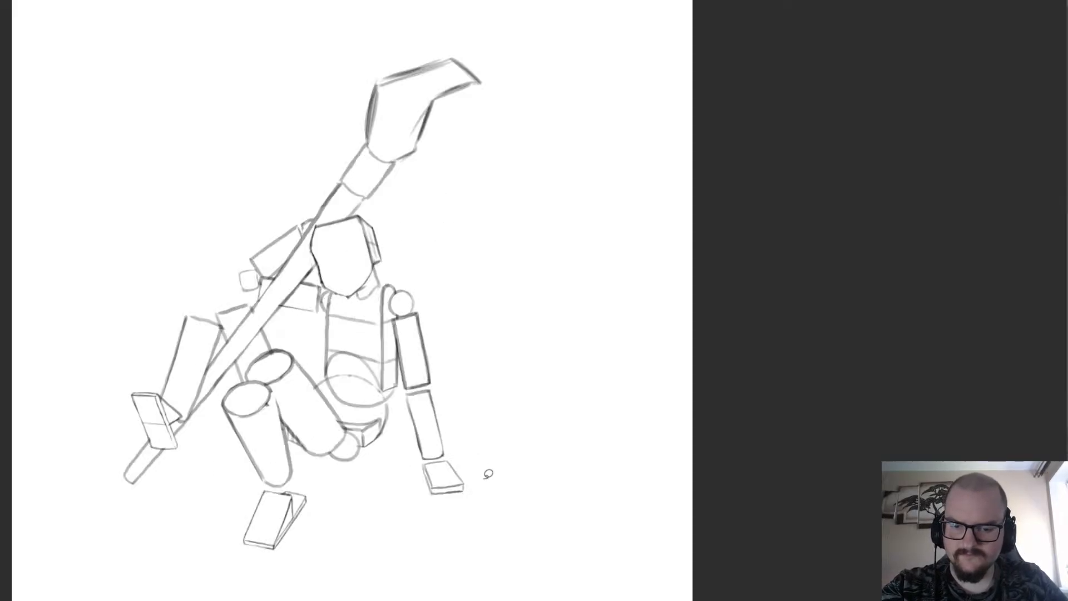
# Select the whole figure with a freehand selection, move it slightly up and to the left on the page, and deselect.
pyautogui.scroll(-1, 484, 489)
pyautogui.moveTo(496, 506)
pyautogui.mouseDown()
pyautogui.moveTo(408, 554)
pyautogui.moveTo(357, 231)
pyautogui.moveTo(523, 466)
pyautogui.moveTo(501, 492)
pyautogui.mouseUp()
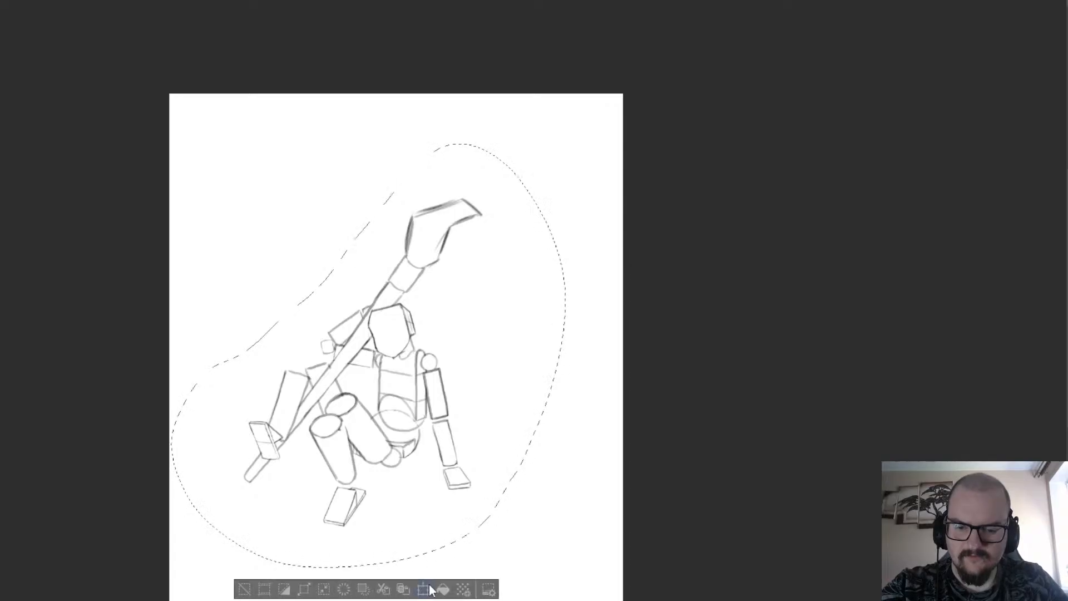
pyautogui.click(443, 589)
pyautogui.hotkey('ctrl', 'z')
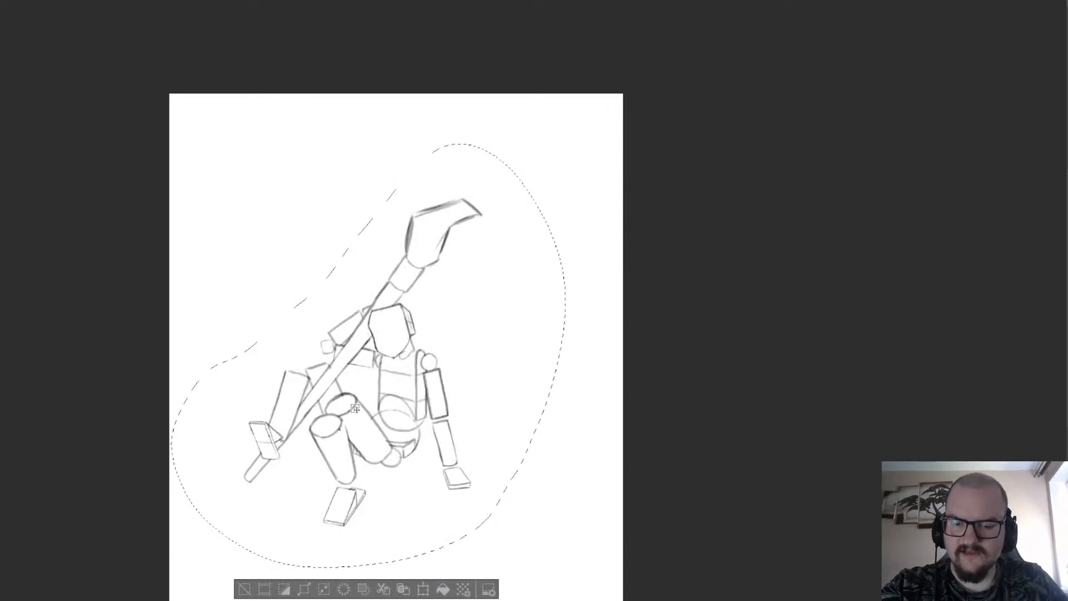
pyautogui.click(424, 590)
pyautogui.moveTo(327, 464)
pyautogui.mouseDown()
pyautogui.moveTo(378, 500)
pyautogui.moveTo(381, 487)
pyautogui.moveTo(318, 472)
pyautogui.moveTo(326, 461)
pyautogui.mouseUp()
pyautogui.scroll(-3, 287, 298)
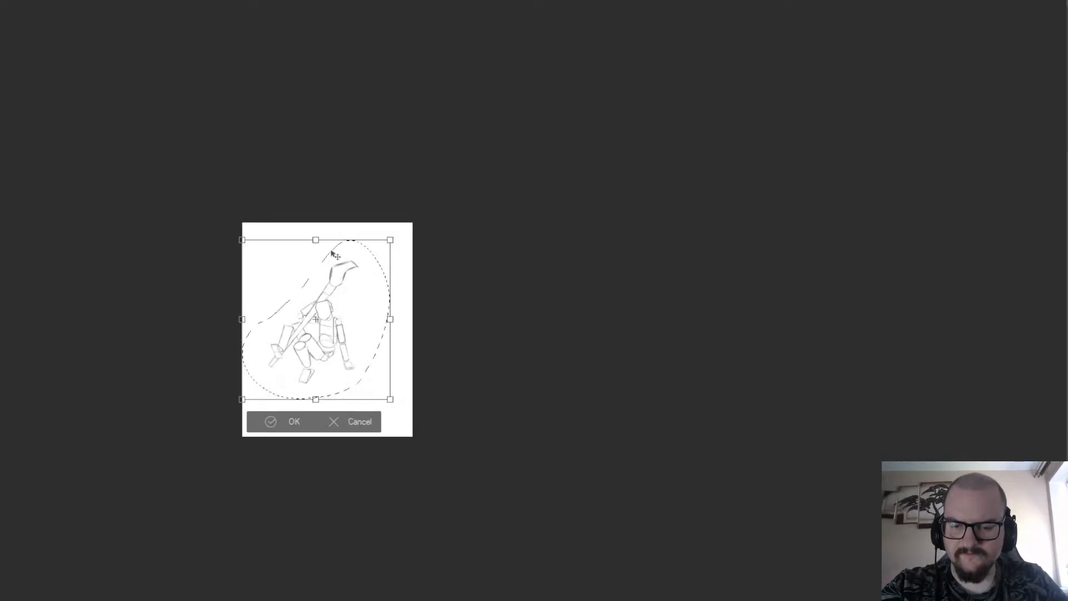
pyautogui.scroll(3, 305, 348)
pyautogui.moveTo(261, 350)
pyautogui.mouseDown()
pyautogui.moveTo(240, 342)
pyautogui.moveTo(244, 335)
pyautogui.mouseUp()
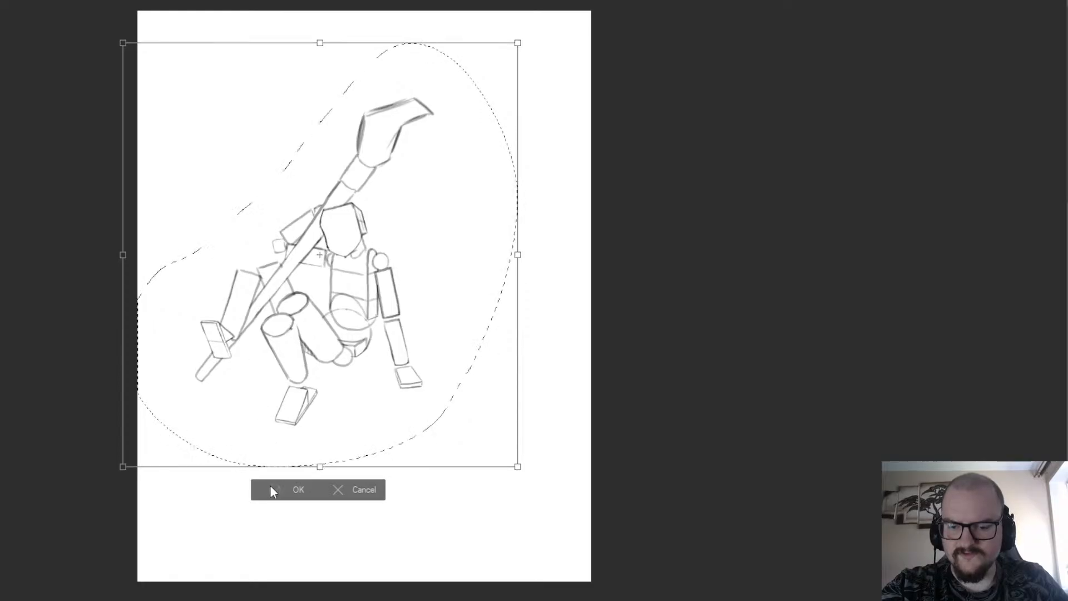
pyautogui.click(272, 487)
pyautogui.click(193, 491)
# Reselect the whole figure with a freehand selection and move it a little lower on the page.
pyautogui.scroll(-1, 236, 240)
pyautogui.scroll(1, 160, 69)
pyautogui.scroll(-2, 143, 1)
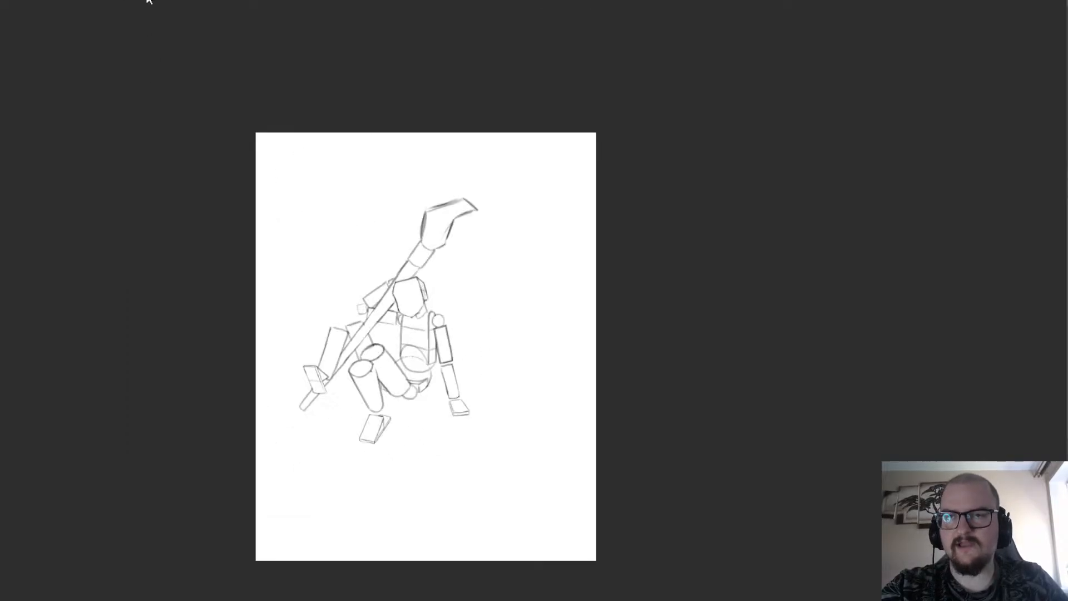
pyautogui.scroll(3, 146, 1)
pyautogui.scroll(-2, 148, 1)
pyautogui.scroll(1, 345, 429)
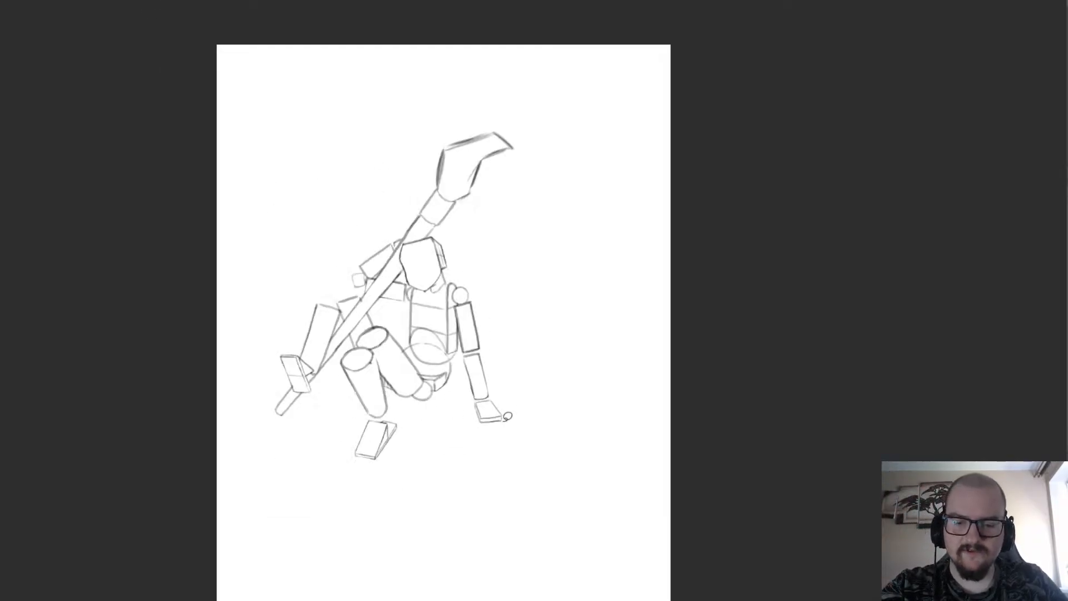
pyautogui.moveTo(519, 443)
pyautogui.mouseDown()
pyautogui.moveTo(278, 267)
pyautogui.moveTo(582, 203)
pyautogui.moveTo(521, 453)
pyautogui.mouseUp()
pyautogui.click(455, 519)
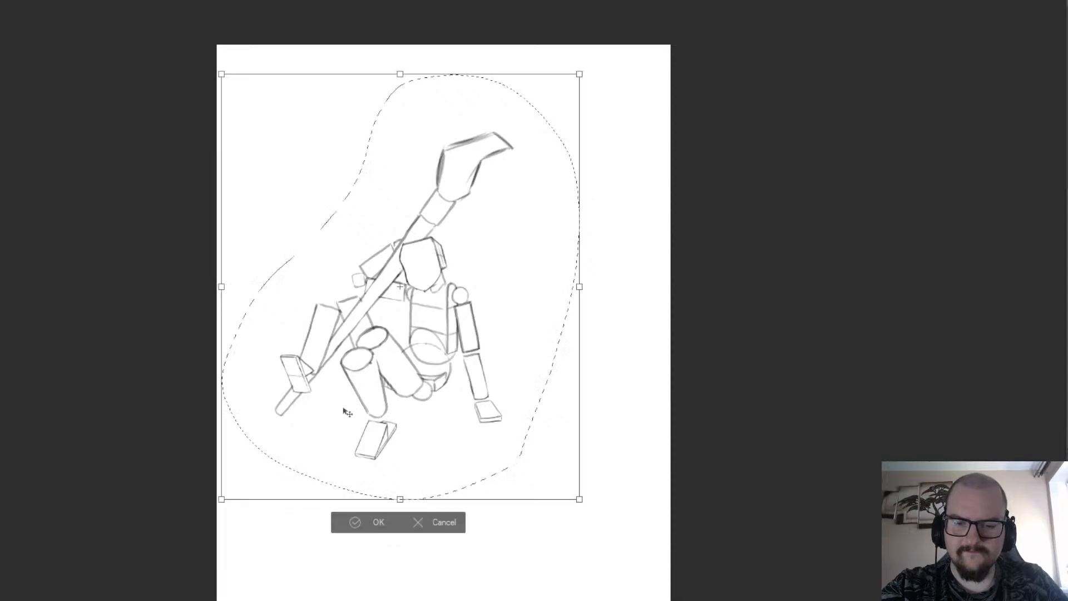
pyautogui.moveTo(345, 410); pyautogui.dragTo(344, 445)
pyautogui.click(345, 556)
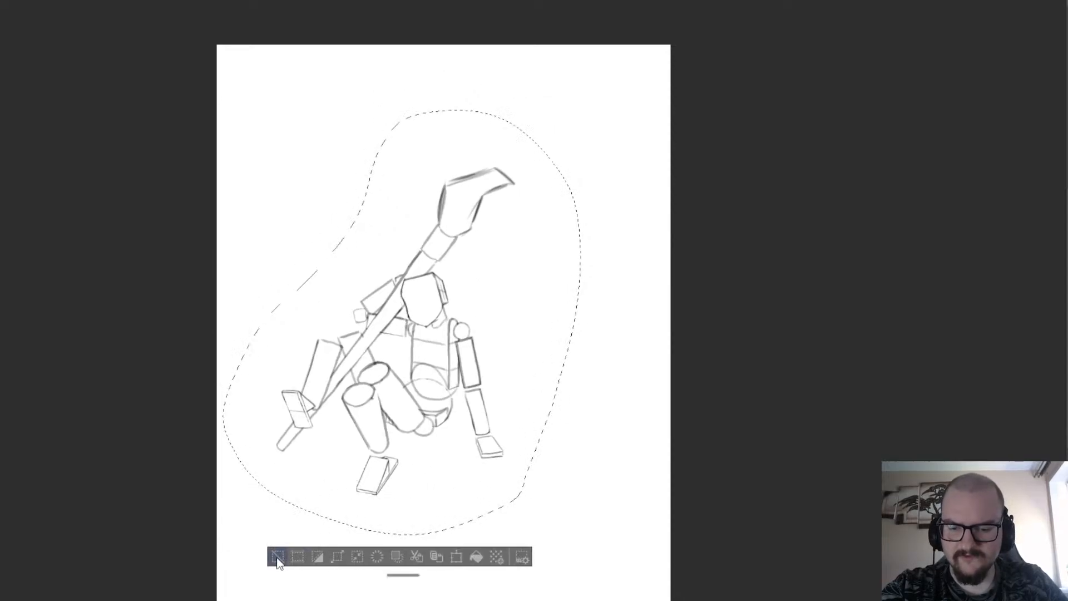
# Clean up the head's side plane and redraw the jaw edge from the chin up to it as a slight curve.
pyautogui.scroll(5, 406, 293)
pyautogui.moveTo(391, 221); pyautogui.dragTo(408, 283)
pyautogui.scroll(-5, 367, 180)
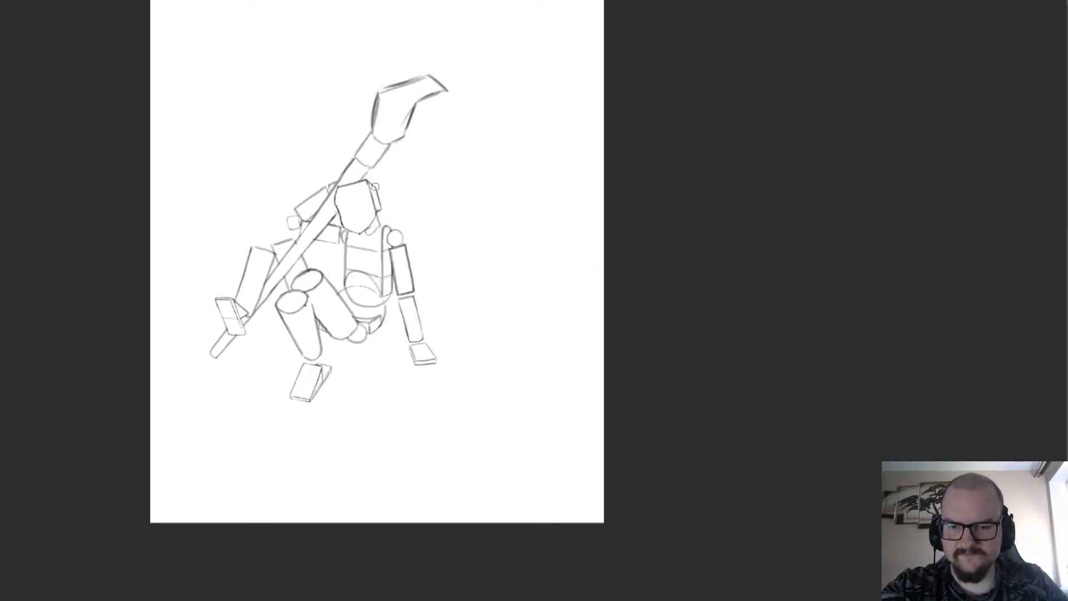
pyautogui.scroll(5, 375, 187)
pyautogui.scroll(-5, 362, 172)
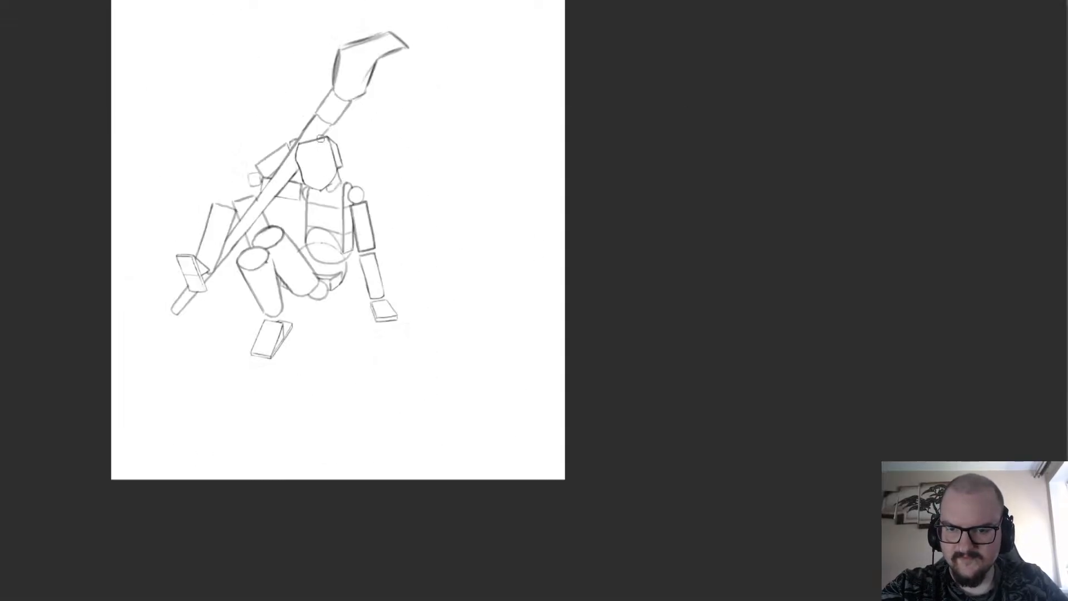
pyautogui.scroll(6, 321, 139)
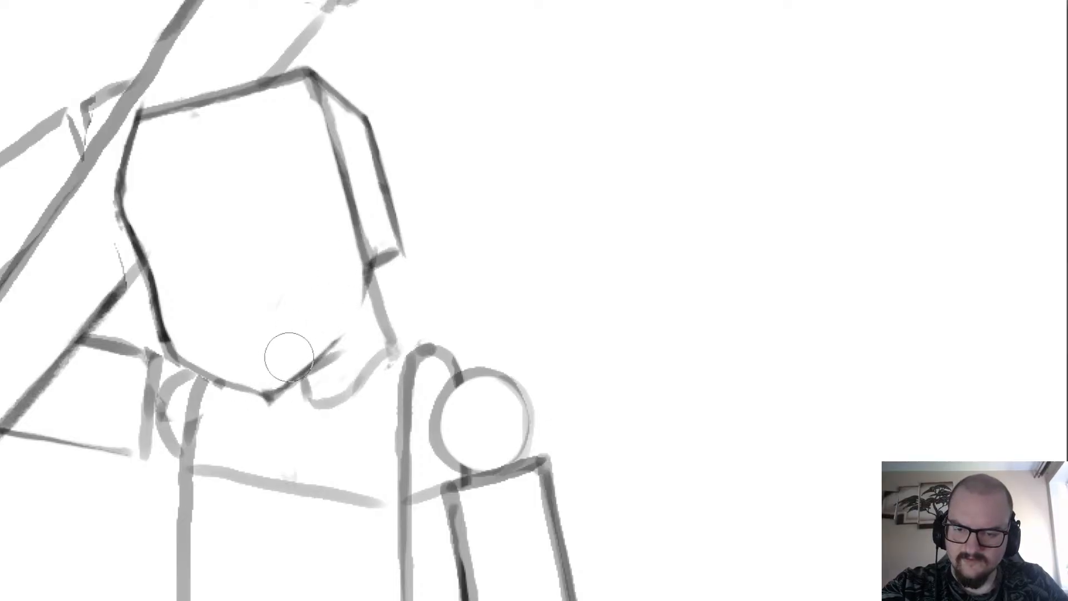
pyautogui.scroll(-3, 279, 140)
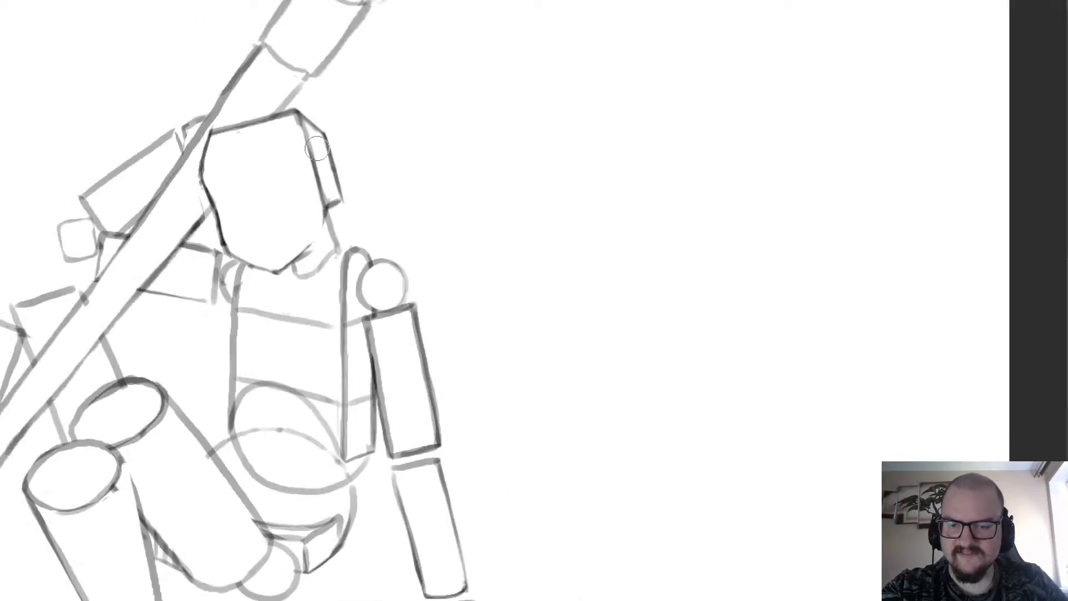
pyautogui.scroll(3, 317, 148)
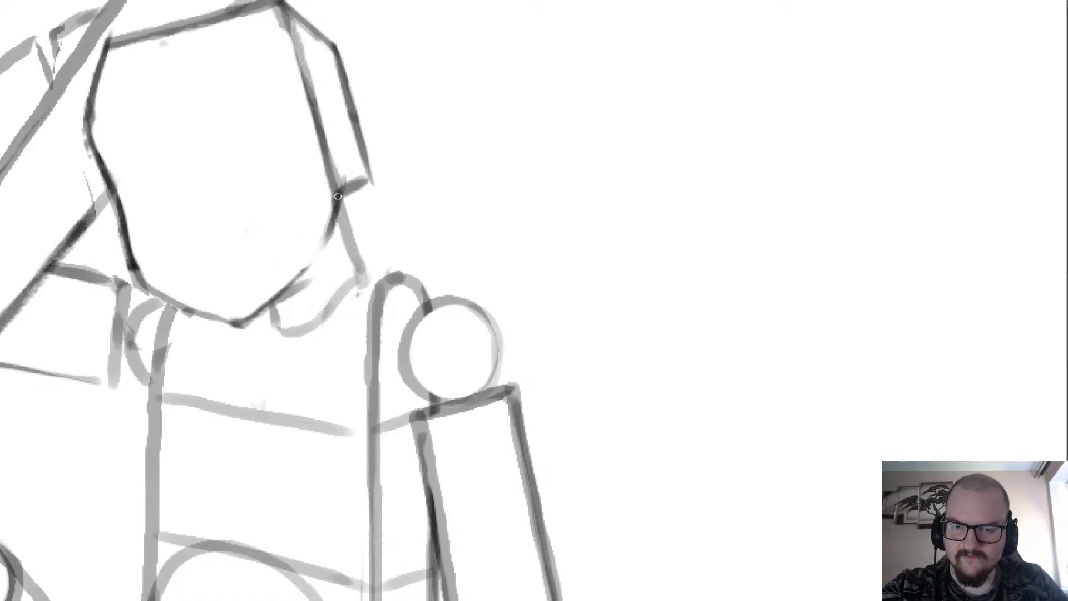
pyautogui.scroll(-3, 338, 195)
pyautogui.scroll(4, 338, 196)
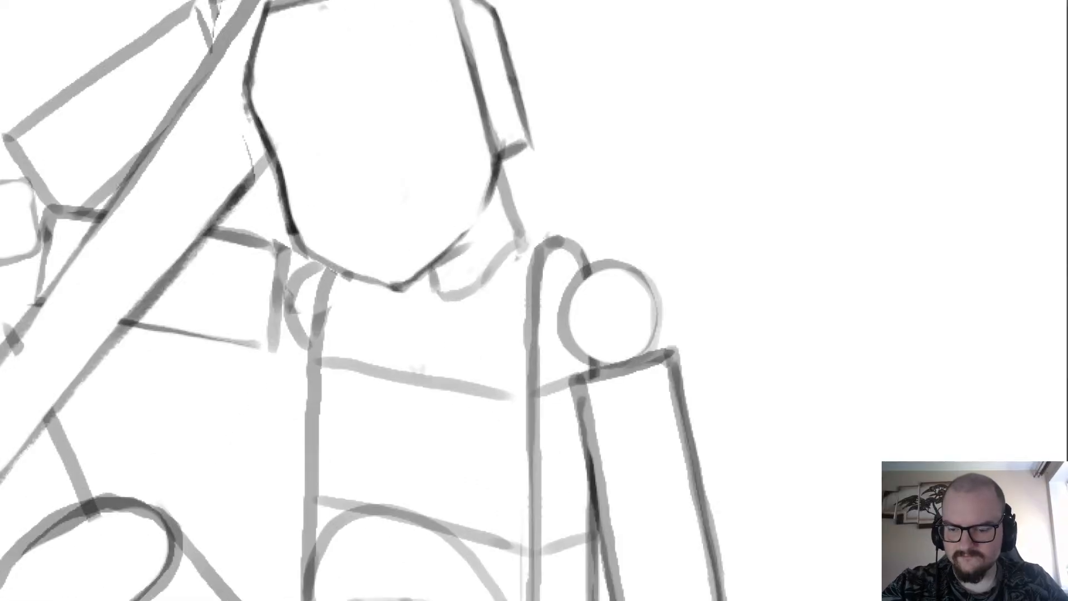
# Sketch two light curved guide lines across the face, one at brow level and one below it.
pyautogui.moveTo(685, 445); pyautogui.dragTo(278, 402)
pyautogui.scroll(-3, 276, 402)
pyautogui.scroll(3, 554, 312)
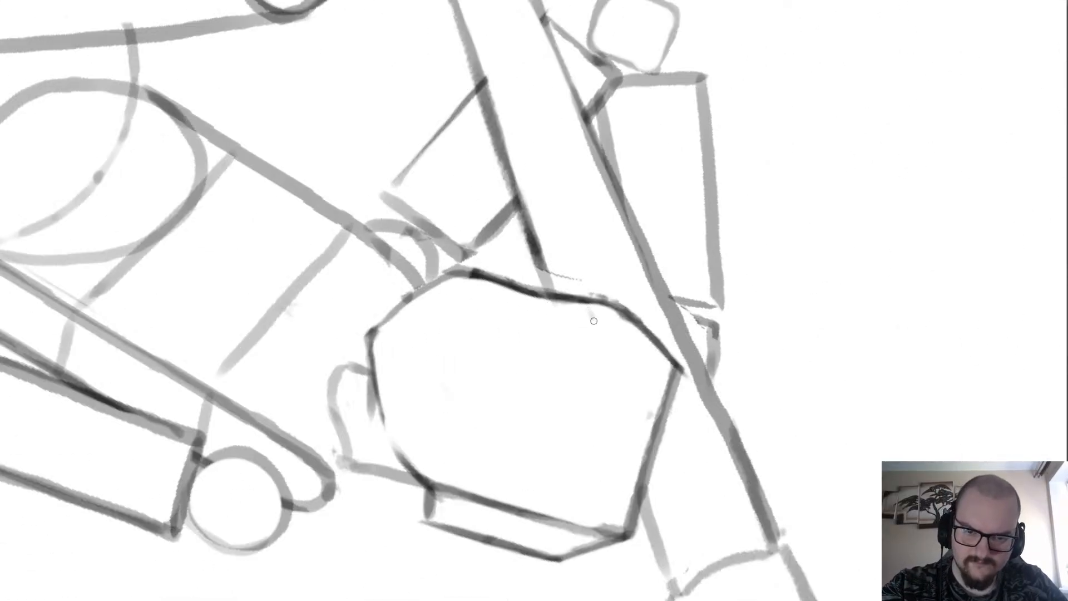
pyautogui.moveTo(594, 321)
pyautogui.mouseDown()
pyautogui.moveTo(586, 405)
pyautogui.moveTo(552, 479)
pyautogui.mouseUp()
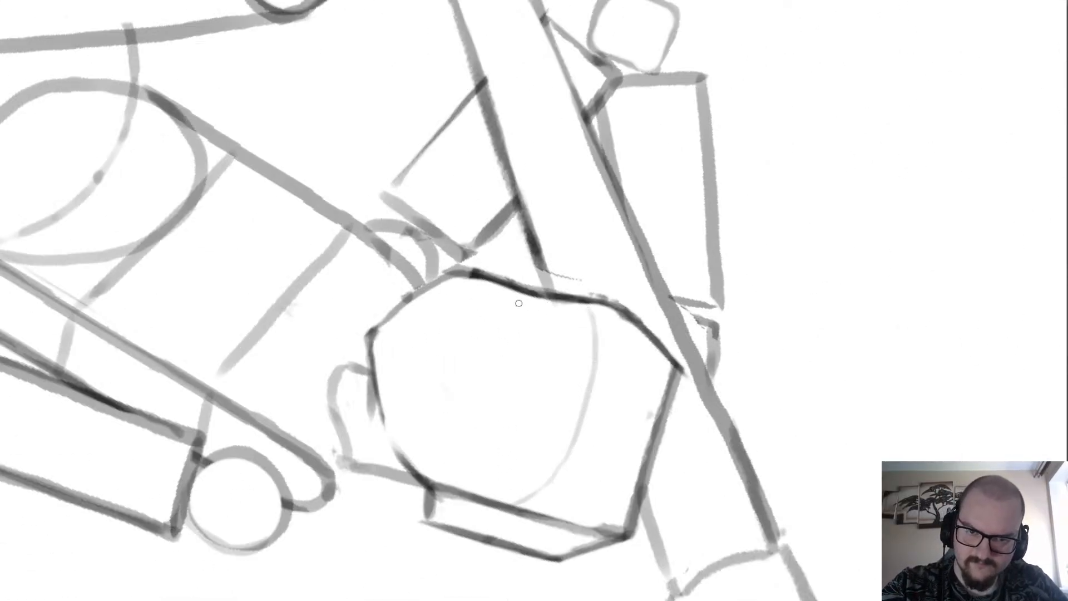
pyautogui.moveTo(519, 304)
pyautogui.mouseDown()
pyautogui.moveTo(497, 490)
pyautogui.moveTo(535, 389)
pyautogui.mouseUp()
pyautogui.hotkey('ctrl', 'z')
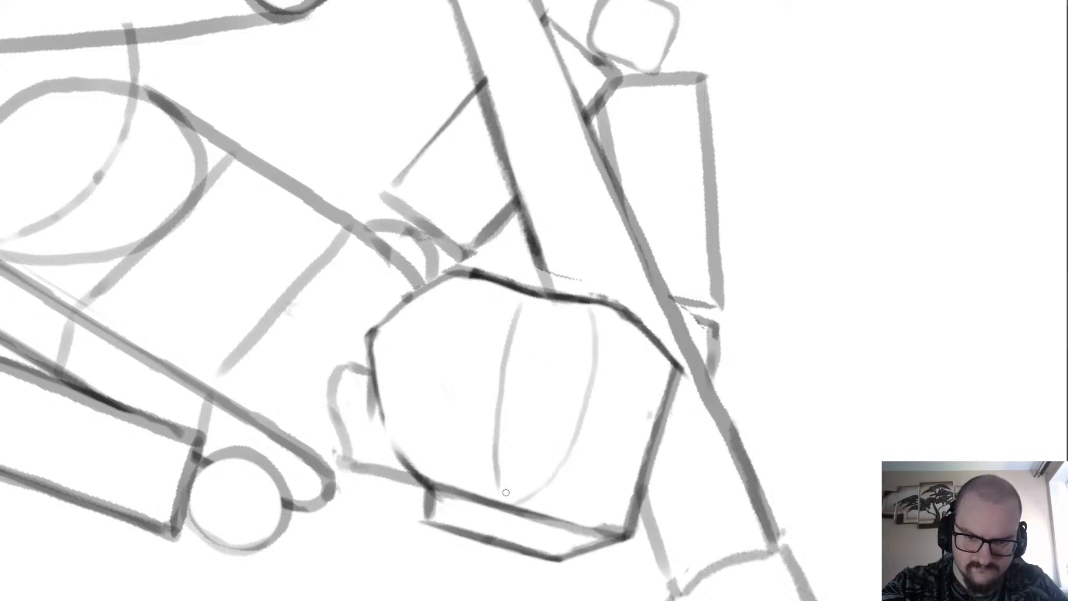
# Add a third light guide line between the two face curves, meeting the lower one near the head's side plane.
pyautogui.hotkey('ctrl', 'z')
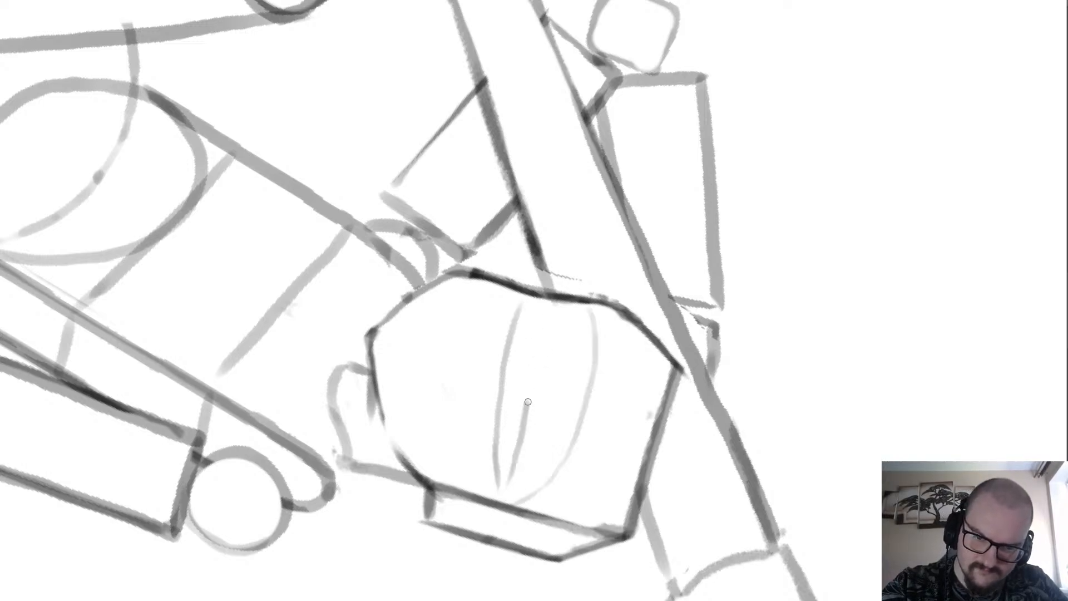
pyautogui.hotkey('ctrl', 'z')
pyautogui.moveTo(544, 313); pyautogui.dragTo(503, 484)
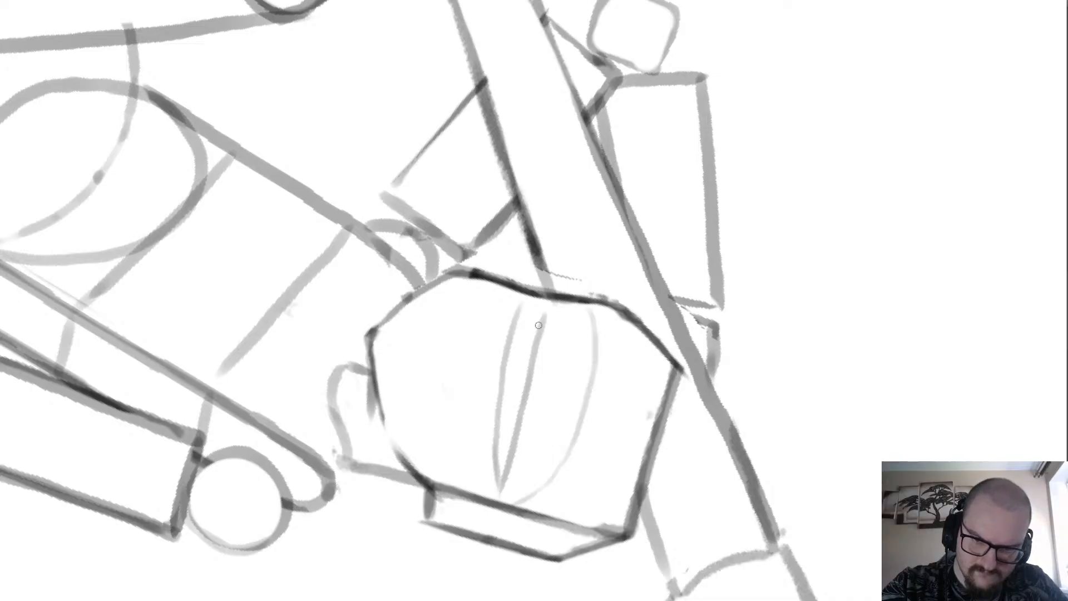
pyautogui.hotkey('ctrl', 'z')
pyautogui.moveTo(547, 308)
pyautogui.mouseDown()
pyautogui.moveTo(505, 498)
pyautogui.moveTo(541, 317)
pyautogui.mouseUp()
pyautogui.hotkey('ctrl', 'z')
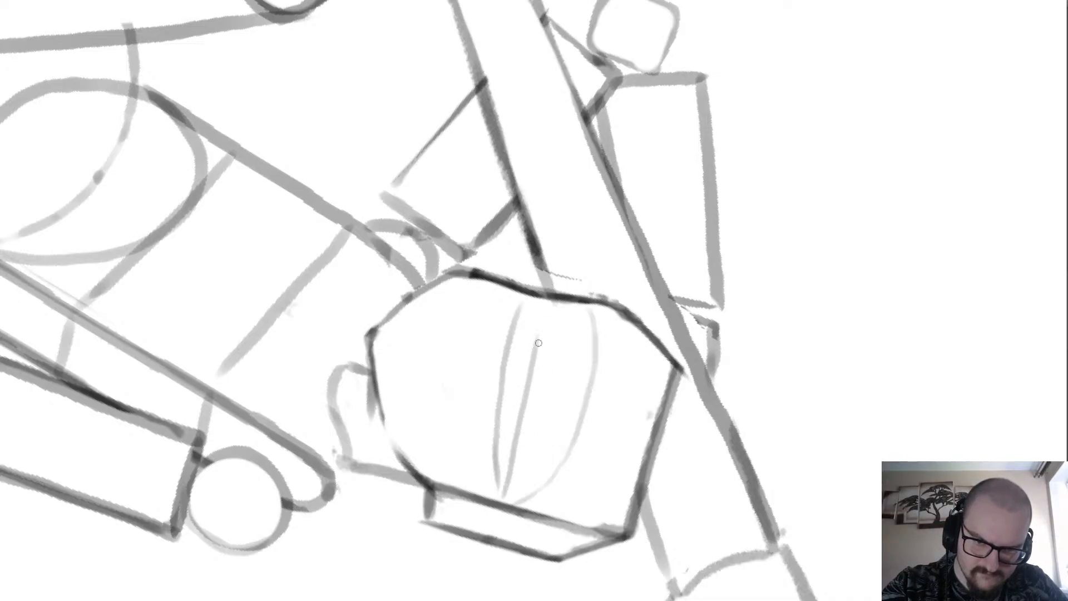
pyautogui.scroll(-2, 489, 147)
pyautogui.scroll(-1, 469, 72)
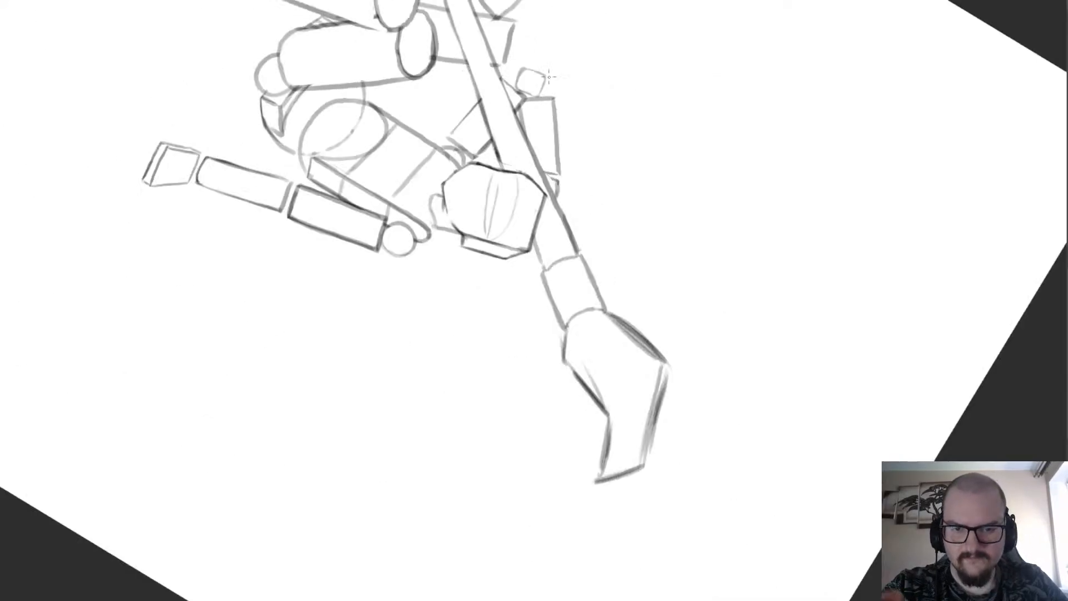
# Replace the head's flat top edge and upper corners with a rounded skull contour.
pyautogui.scroll(3, 536, 92)
pyautogui.scroll(-2, 507, 150)
pyautogui.scroll(2, 542, 325)
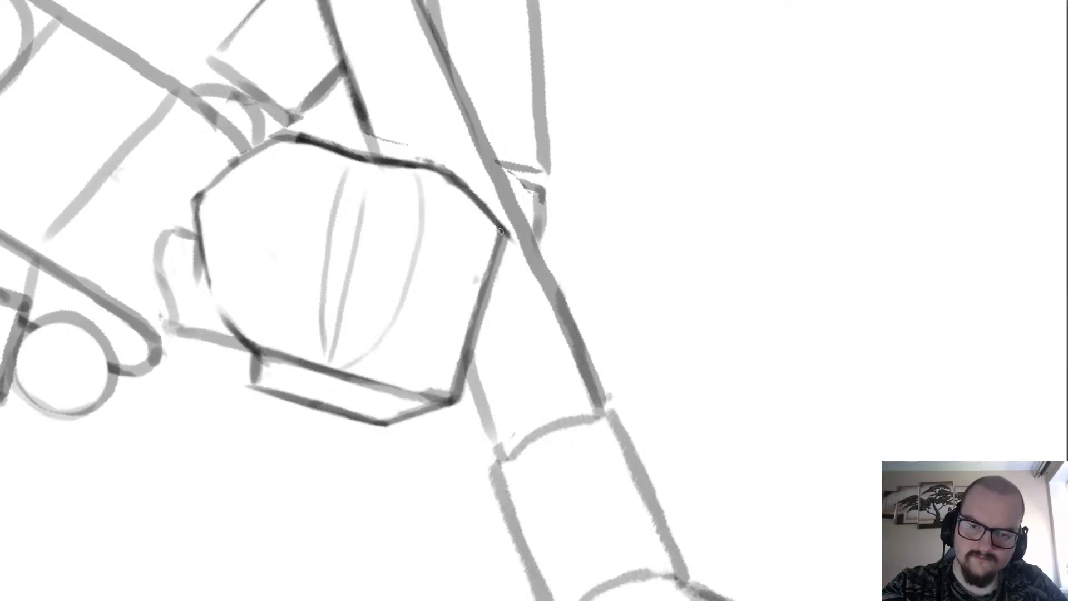
pyautogui.moveTo(507, 240)
pyautogui.mouseDown()
pyautogui.moveTo(503, 319)
pyautogui.moveTo(515, 287)
pyautogui.moveTo(458, 405)
pyautogui.mouseUp()
pyautogui.press('e')
pyautogui.moveTo(383, 426)
pyautogui.mouseDown()
pyautogui.moveTo(421, 393)
pyautogui.moveTo(389, 406)
pyautogui.moveTo(462, 365)
pyautogui.moveTo(435, 390)
pyautogui.moveTo(477, 239)
pyautogui.mouseUp()
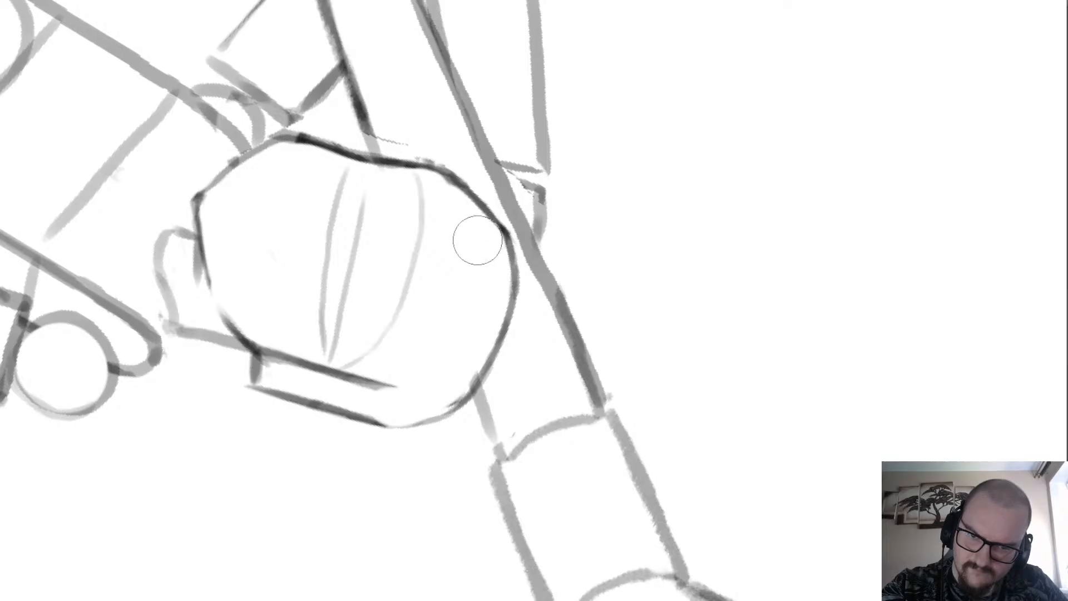
# Erase the inner edges of the head's side plane and blend its outer edge into the rounded skull contour.
pyautogui.moveTo(393, 398)
pyautogui.mouseDown()
pyautogui.moveTo(351, 390)
pyautogui.moveTo(385, 402)
pyautogui.moveTo(357, 399)
pyautogui.mouseUp()
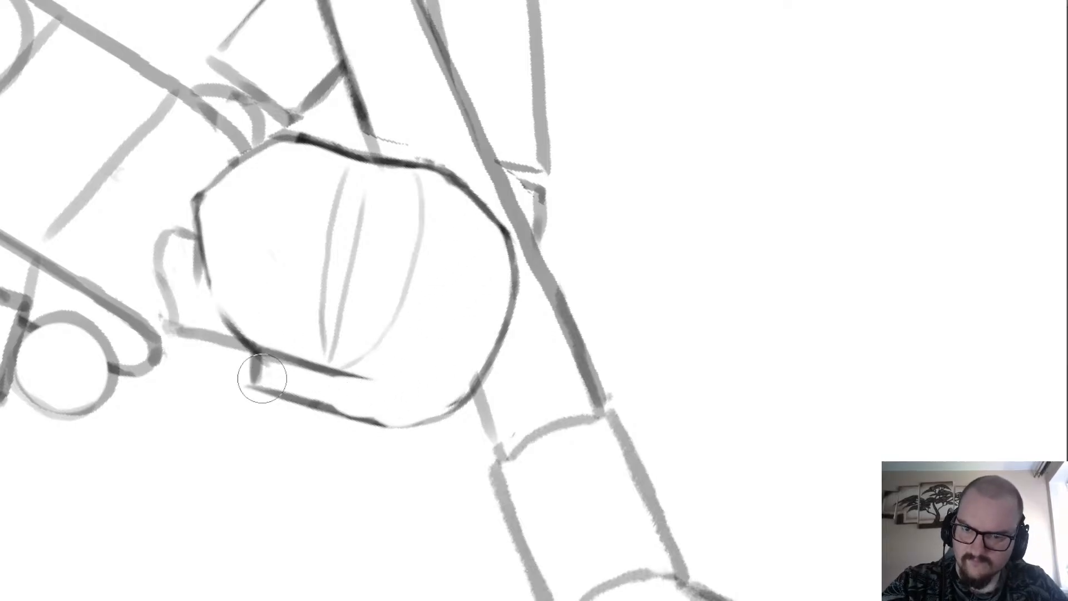
pyautogui.press('e')
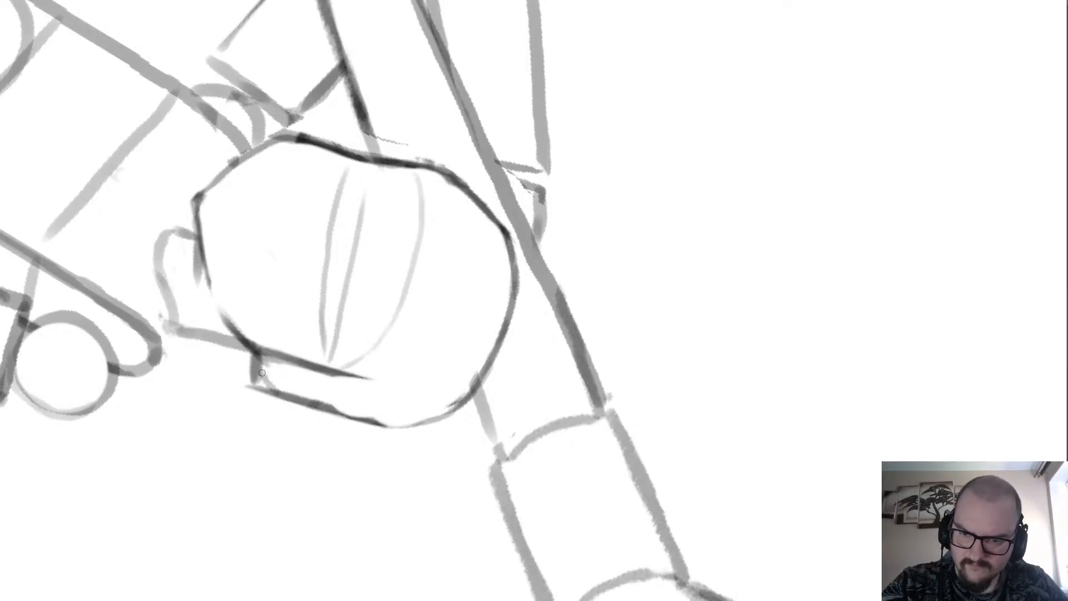
pyautogui.moveTo(245, 348)
pyautogui.mouseDown()
pyautogui.moveTo(266, 384)
pyautogui.moveTo(261, 366)
pyautogui.mouseUp()
pyautogui.press('5')
pyautogui.scroll(-2, 305, 259)
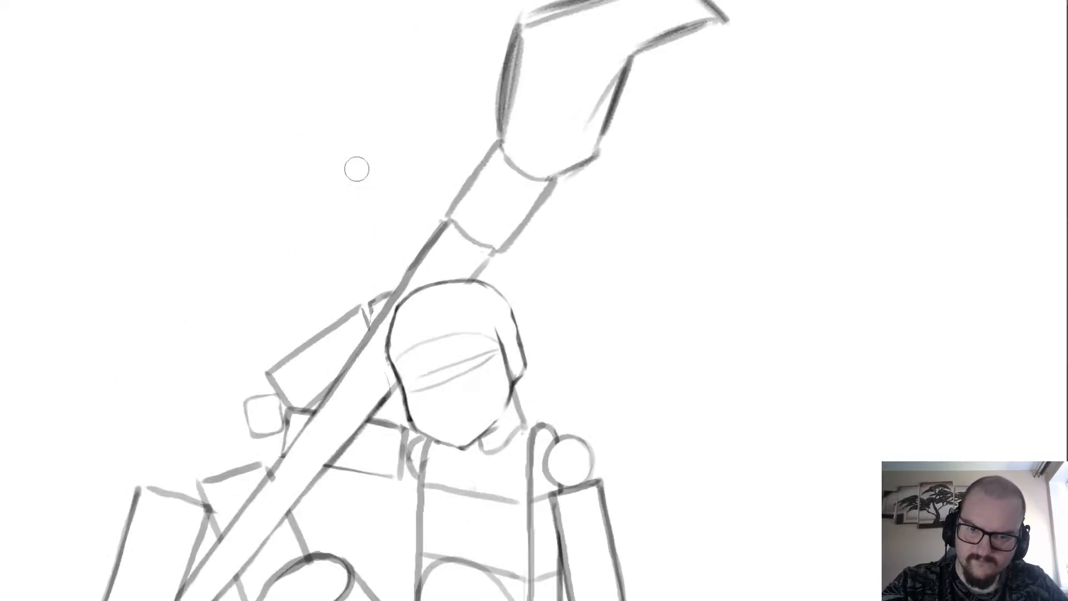
pyautogui.scroll(2, 567, 387)
pyautogui.moveTo(394, 203)
pyautogui.mouseDown()
pyautogui.moveTo(454, 273)
pyautogui.moveTo(474, 340)
pyautogui.moveTo(464, 274)
pyautogui.moveTo(435, 260)
pyautogui.moveTo(451, 320)
pyautogui.moveTo(447, 402)
pyautogui.moveTo(452, 307)
pyautogui.moveTo(467, 397)
pyautogui.moveTo(452, 376)
pyautogui.moveTo(451, 415)
pyautogui.moveTo(459, 380)
pyautogui.mouseUp()
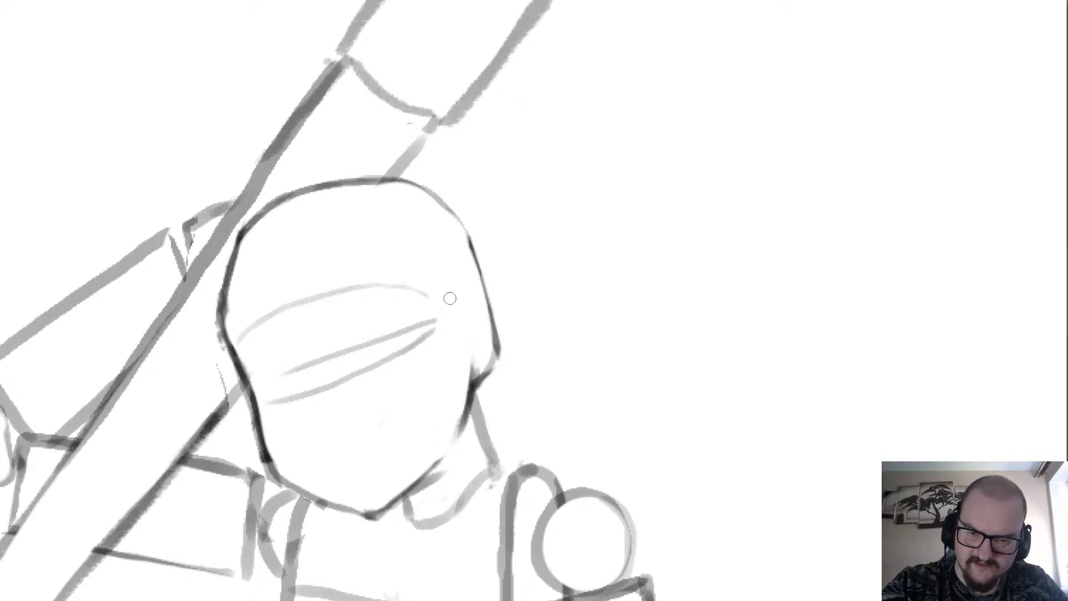
# Redraw the head's edge beside the shaft farther outward, widening the forehead and temple.
pyautogui.scroll(-4, 262, 133)
pyautogui.scroll(4, 267, 167)
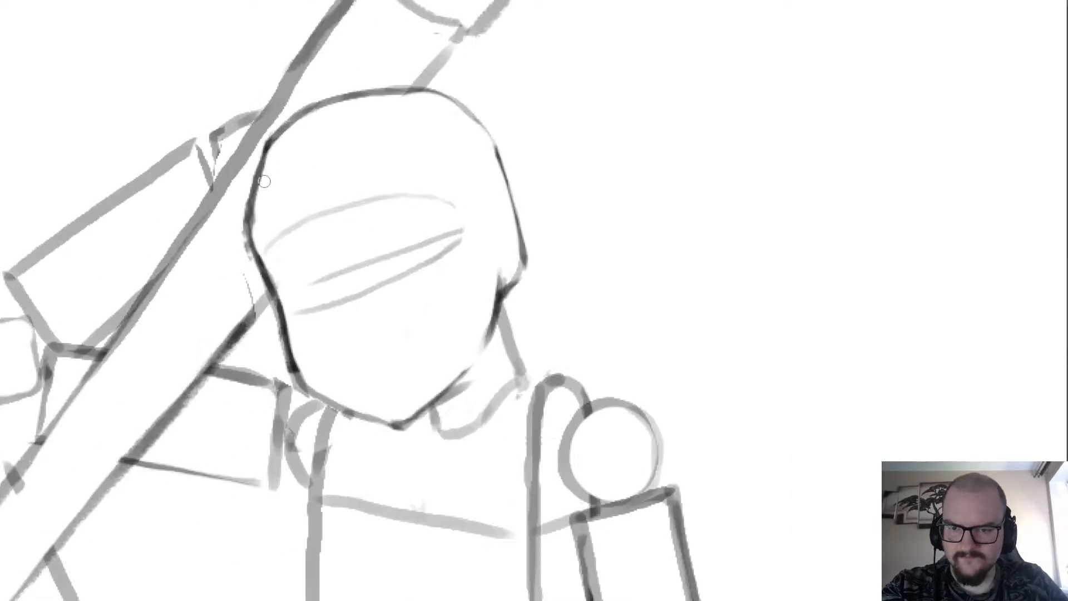
pyautogui.moveTo(263, 182)
pyautogui.mouseDown()
pyautogui.moveTo(260, 224)
pyautogui.moveTo(251, 210)
pyautogui.moveTo(246, 233)
pyautogui.mouseUp()
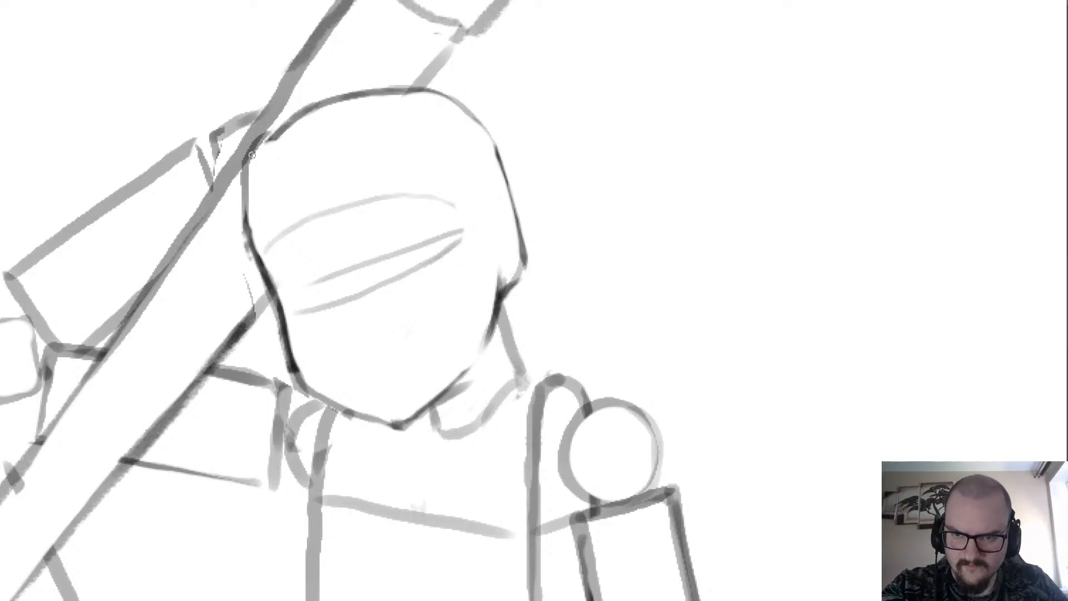
pyautogui.scroll(-4, 322, 135)
pyautogui.scroll(4, 317, 210)
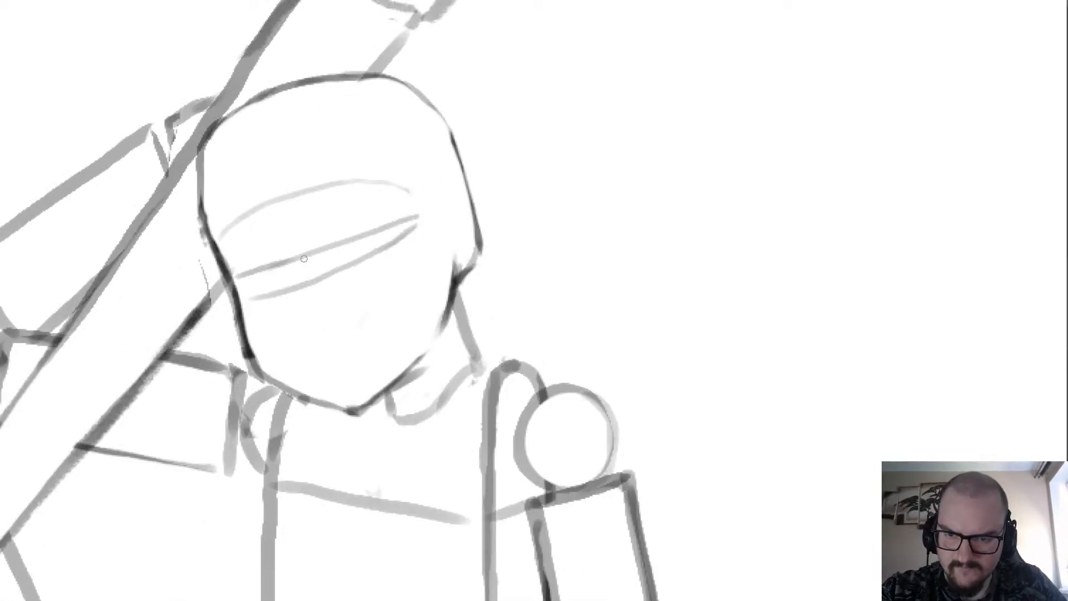
# Redraw the two lower face guide lines as gentle curves reaching the face edge beside the shaft.
pyautogui.moveTo(338, 238)
pyautogui.mouseDown()
pyautogui.moveTo(373, 222)
pyautogui.moveTo(321, 234)
pyautogui.moveTo(388, 216)
pyautogui.moveTo(363, 237)
pyautogui.moveTo(428, 204)
pyautogui.moveTo(263, 264)
pyautogui.moveTo(412, 211)
pyautogui.mouseUp()
pyautogui.press('b')
pyautogui.hotkey('ctrl', 'z')
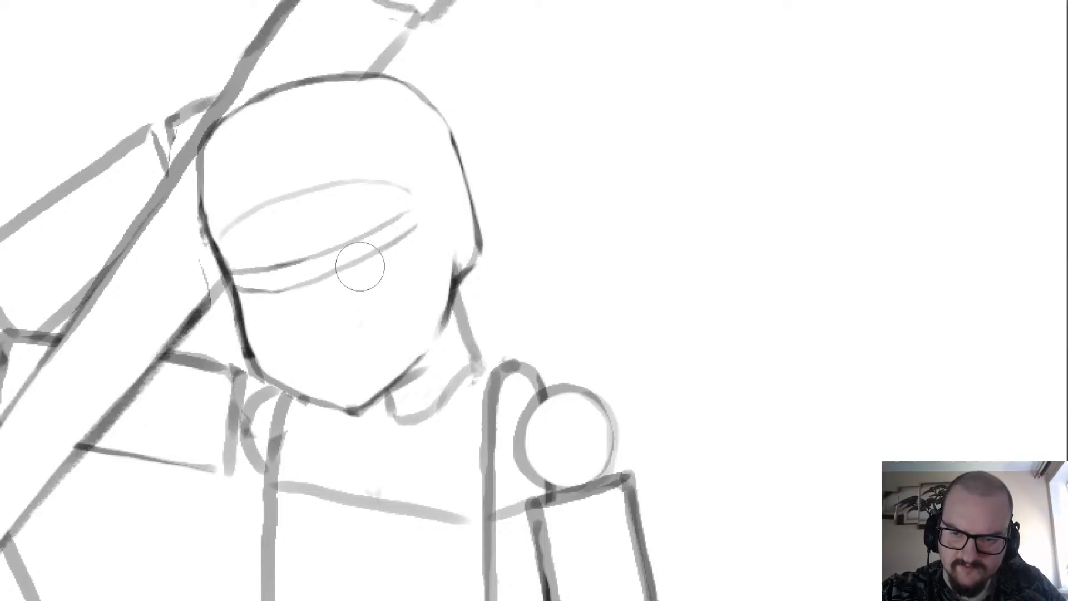
pyautogui.moveTo(311, 281); pyautogui.dragTo(414, 227)
pyautogui.moveTo(278, 291); pyautogui.dragTo(375, 254)
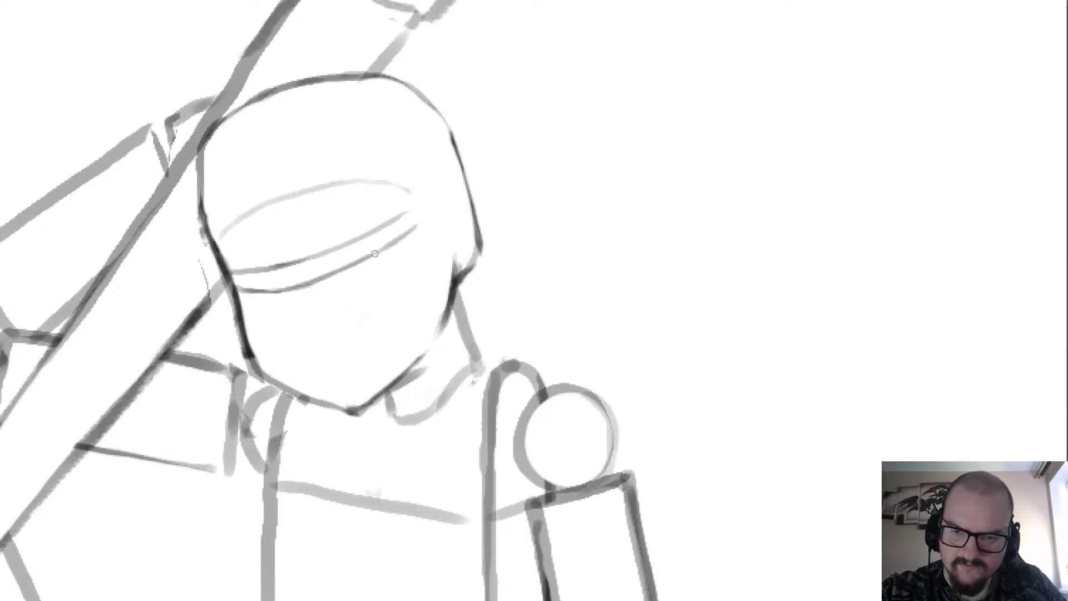
# Redraw the lower face guide line so it meets the upper guide at a point on the ear side of the face.
pyautogui.scroll(-3, 294, 256)
pyautogui.scroll(-2, 436, 330)
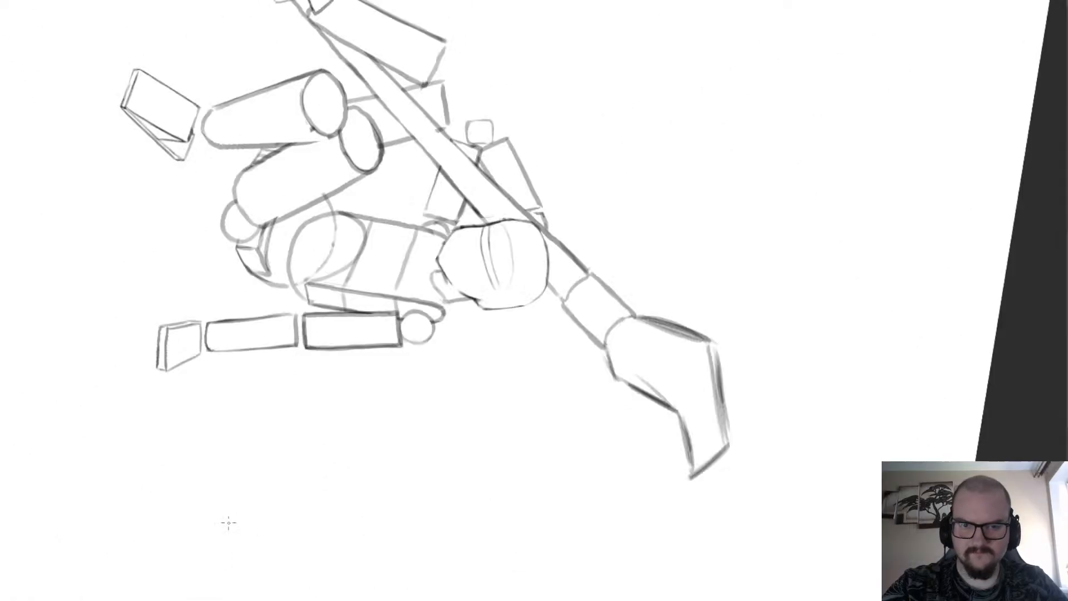
pyautogui.scroll(5, 486, 267)
pyautogui.moveTo(546, 338); pyautogui.dragTo(553, 317)
pyautogui.press('b')
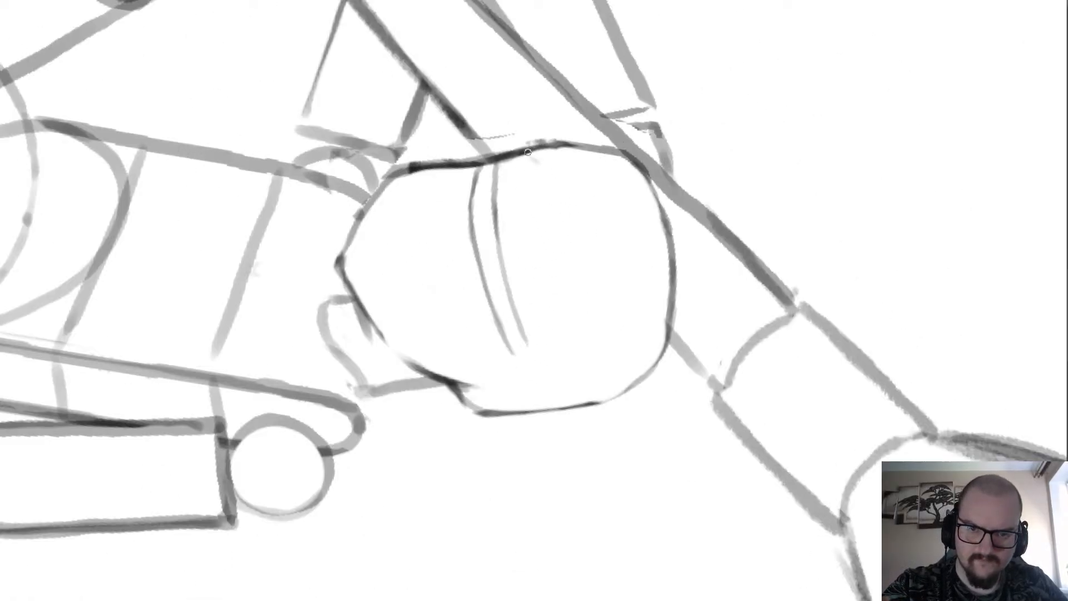
pyautogui.moveTo(534, 155)
pyautogui.mouseDown()
pyautogui.moveTo(548, 260)
pyautogui.moveTo(540, 328)
pyautogui.moveTo(556, 245)
pyautogui.moveTo(551, 191)
pyautogui.moveTo(532, 147)
pyautogui.mouseUp()
pyautogui.hotkey('ctrl', 'z')
pyautogui.press('e')
pyautogui.moveTo(513, 365); pyautogui.dragTo(483, 281)
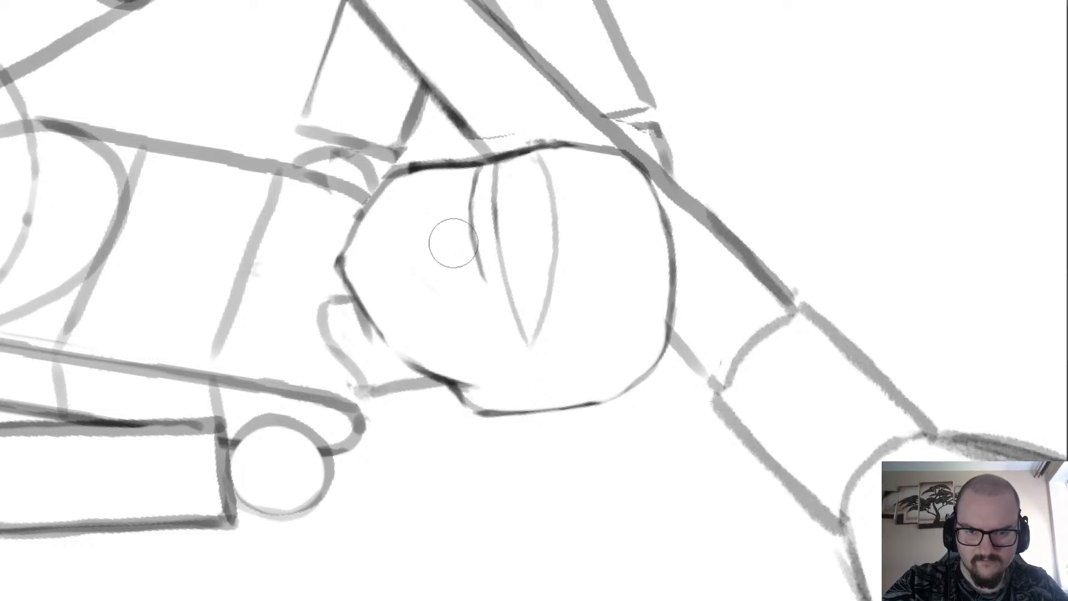
pyautogui.press('b')
pyautogui.moveTo(525, 343)
pyautogui.mouseDown()
pyautogui.moveTo(485, 286)
pyautogui.moveTo(469, 225)
pyautogui.moveTo(484, 272)
pyautogui.mouseUp()
pyautogui.hotkey('ctrl', 'z')
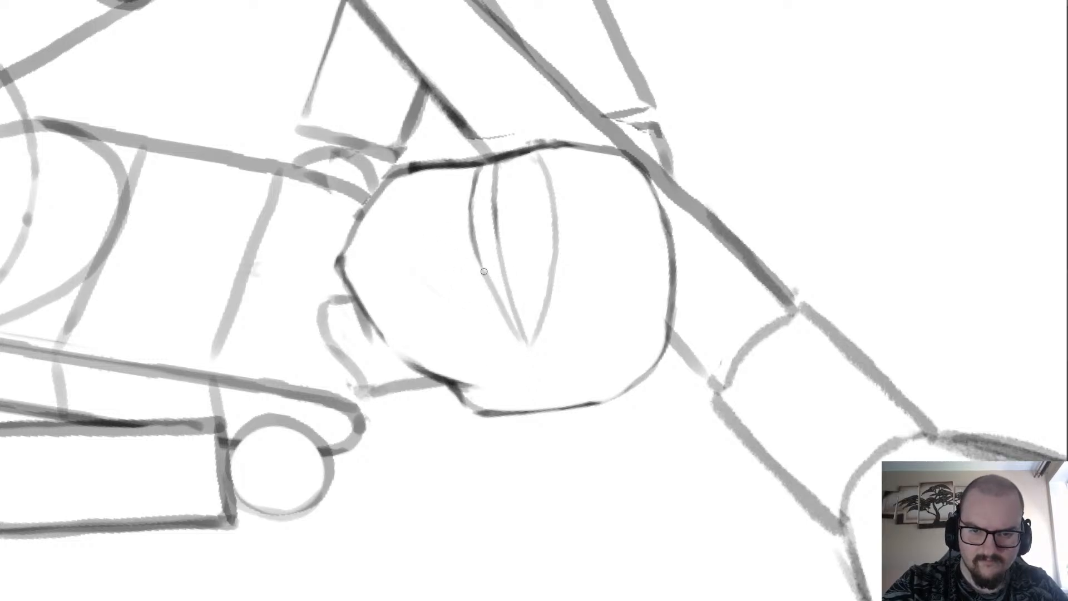
# Redraw the middle face guide line between the outer two so all three converge at the same point near the ear side.
pyautogui.press('e')
pyautogui.moveTo(503, 181); pyautogui.dragTo(523, 313)
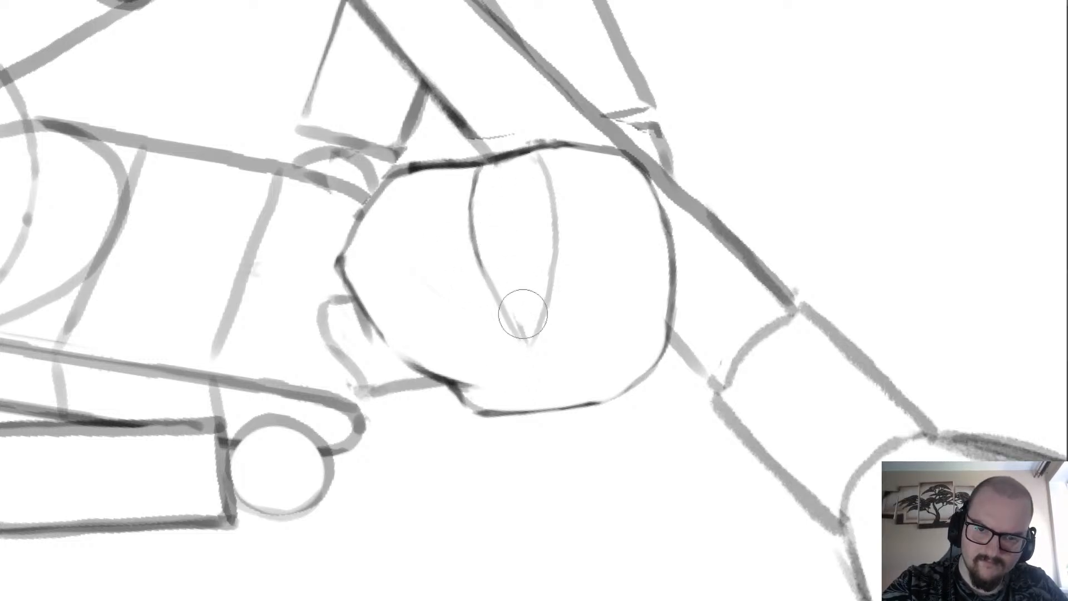
pyautogui.press('b')
pyautogui.moveTo(503, 171)
pyautogui.mouseDown()
pyautogui.moveTo(518, 344)
pyautogui.moveTo(512, 265)
pyautogui.moveTo(522, 329)
pyautogui.mouseUp()
pyautogui.hotkey('ctrl', 'z')
pyautogui.hotkey('ctrl', 'z')
pyautogui.hotkey('ctrl', 'z')
pyautogui.moveTo(524, 337); pyautogui.dragTo(496, 170)
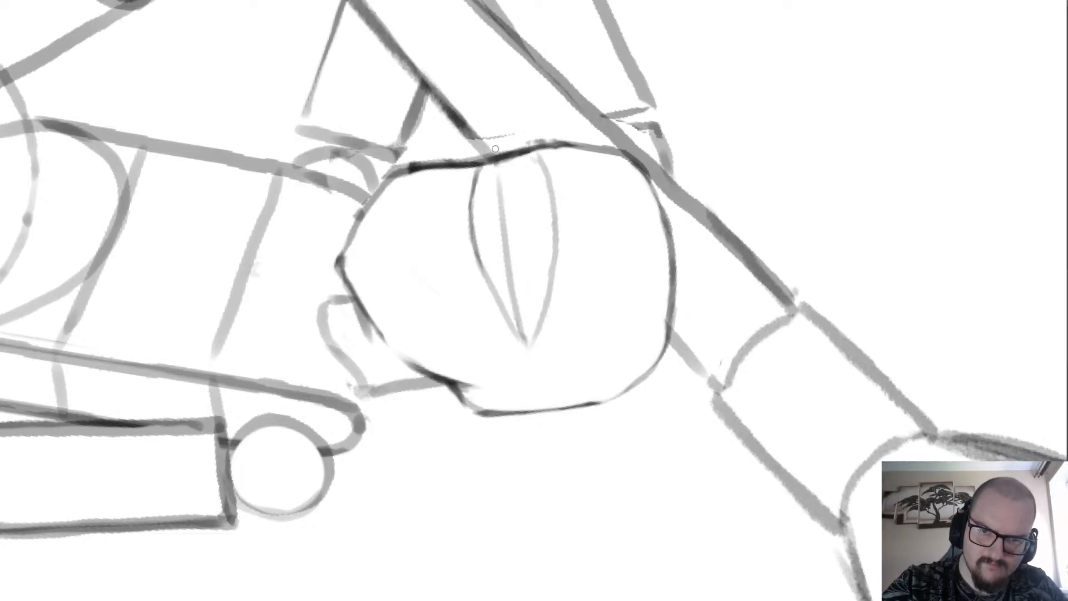
# Try a small nose mark just below the lower face guide line.
pyautogui.scroll(-2, 489, 206)
pyautogui.scroll(1, 556, 122)
pyautogui.scroll(2, 456, 256)
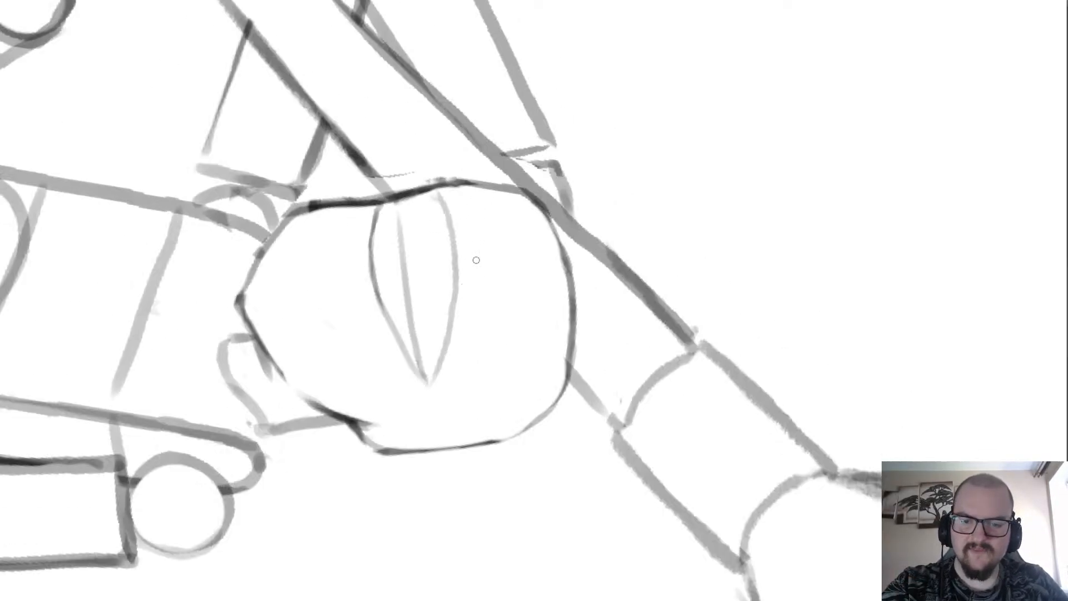
pyautogui.scroll(-2, 440, 245)
pyautogui.scroll(-2, 438, 218)
pyautogui.scroll(3, 344, 224)
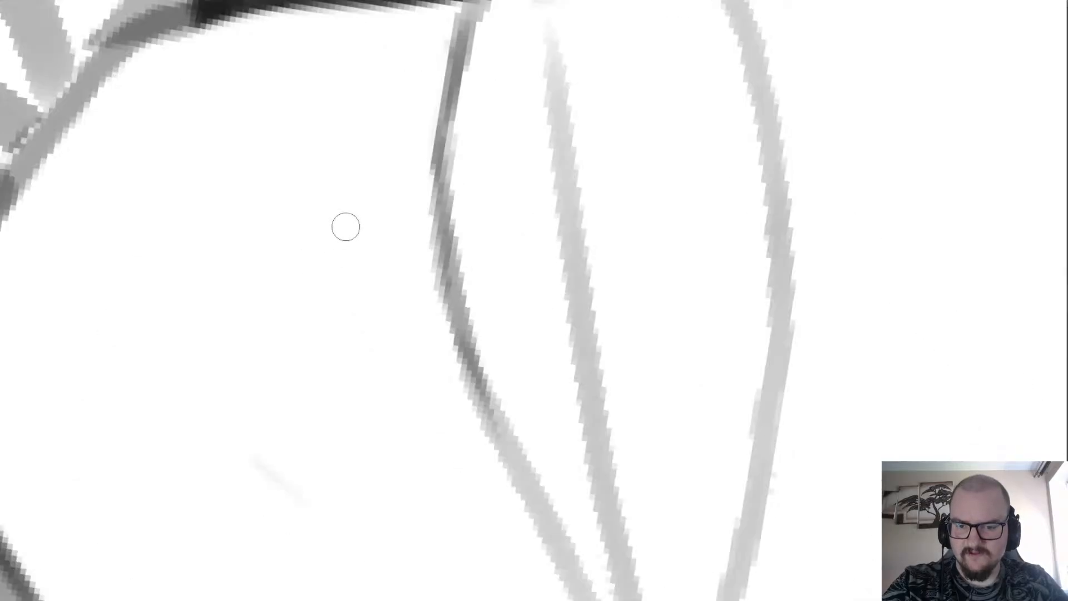
pyautogui.scroll(-2, 360, 99)
pyautogui.scroll(2, 360, 100)
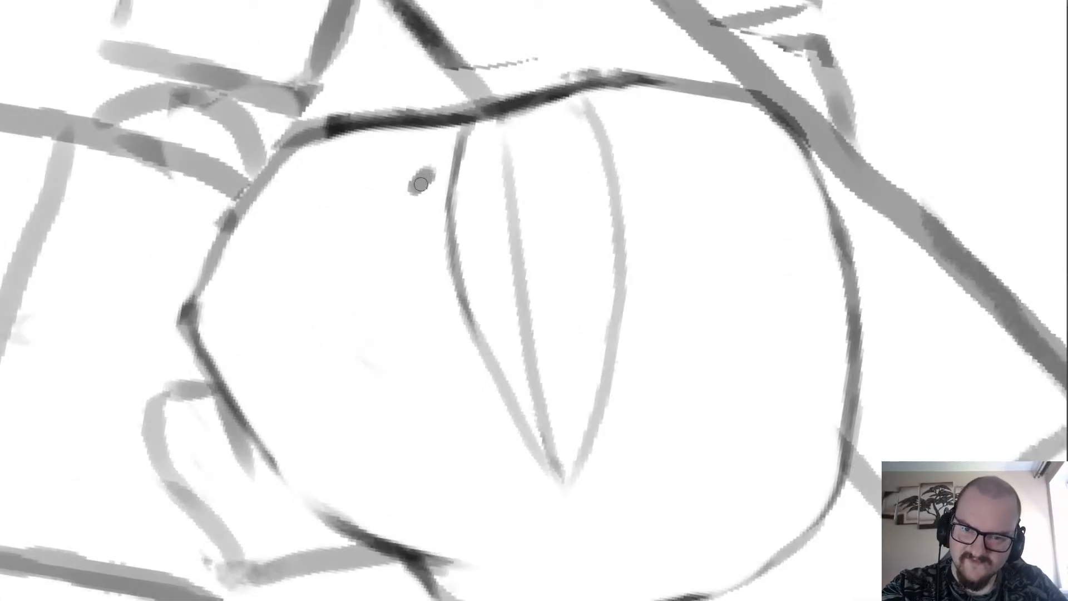
pyautogui.moveTo(443, 176); pyautogui.dragTo(434, 183)
pyautogui.scroll(-4, 434, 182)
pyautogui.scroll(1, 434, 183)
pyautogui.press('5')
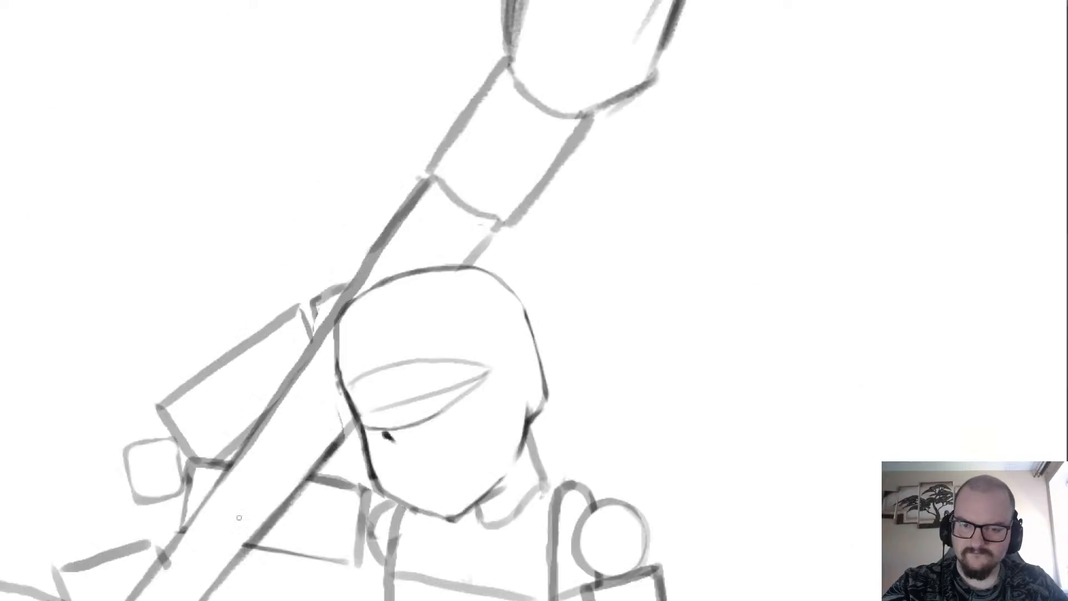
pyautogui.scroll(-3, 267, 189)
pyautogui.scroll(4, 308, 242)
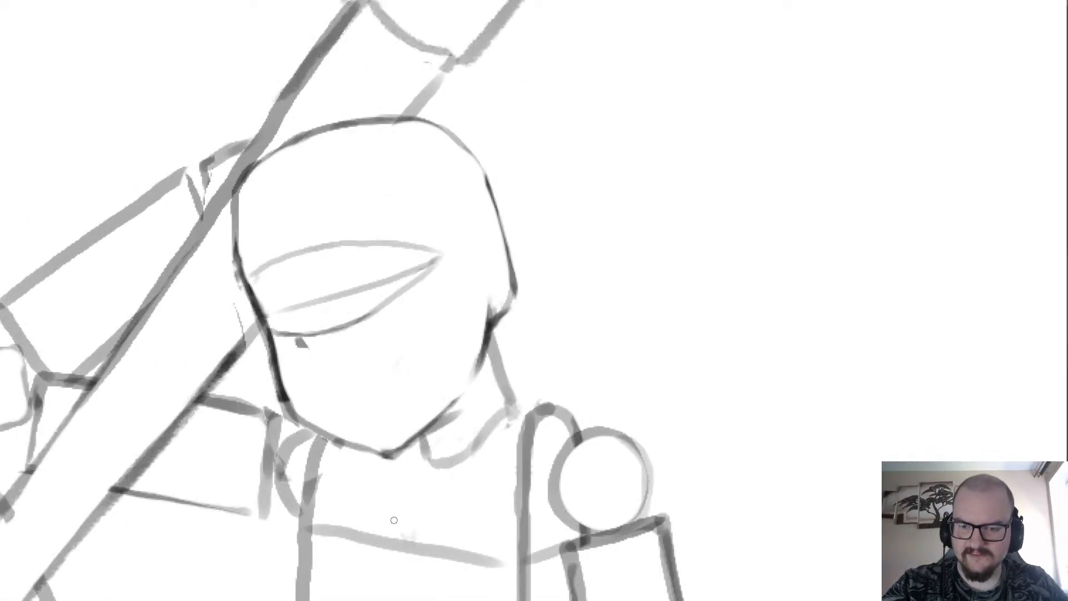
pyautogui.moveTo(355, 384); pyautogui.dragTo(281, 262)
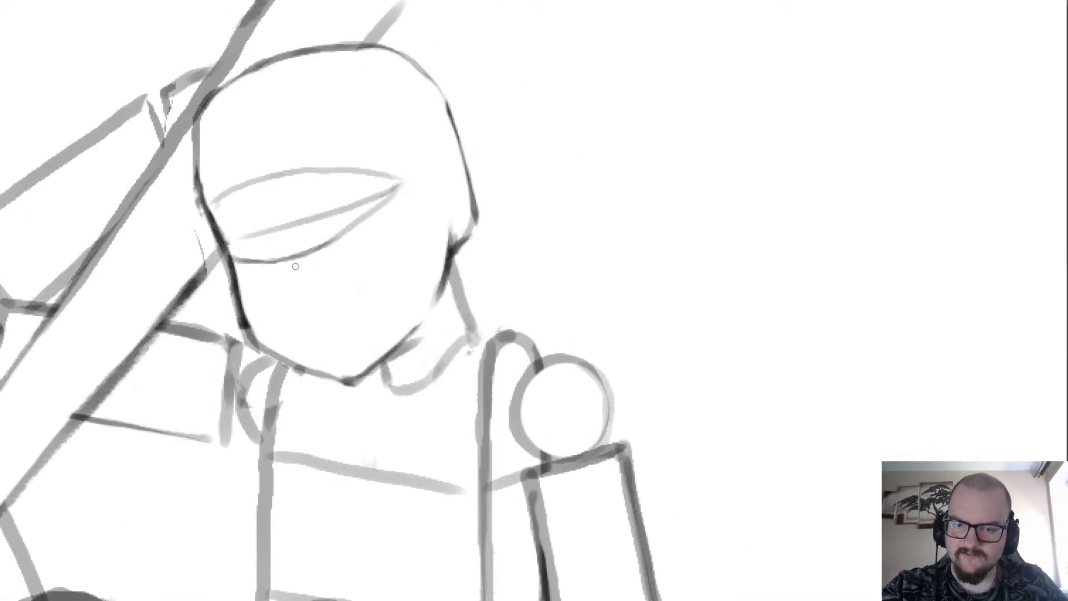
# Draw lines running down from both ends of the face guides to a dark nose mark in the lower face.
pyautogui.moveTo(363, 219); pyautogui.dragTo(263, 287)
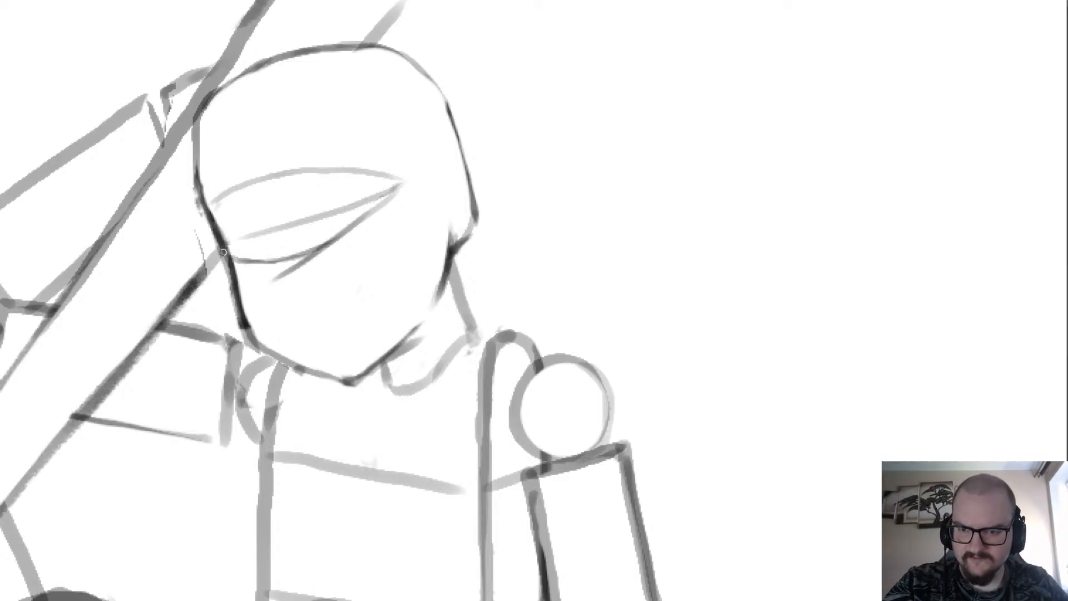
pyautogui.scroll(3, 267, 256)
pyautogui.moveTo(260, 308); pyautogui.dragTo(279, 335)
pyautogui.scroll(-5, 226, 299)
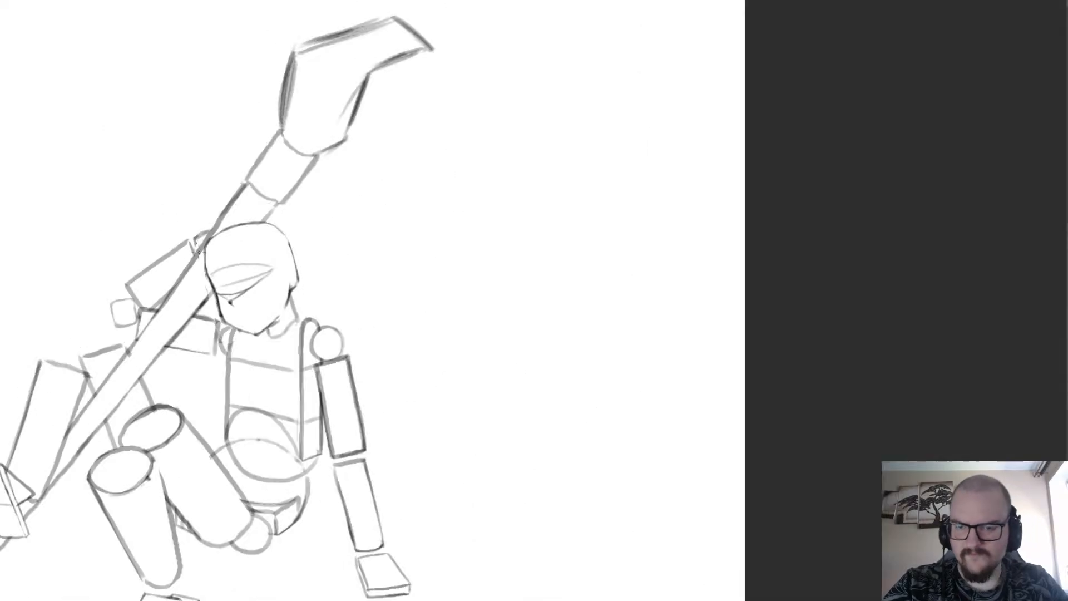
pyautogui.scroll(1, 208, 291)
pyautogui.scroll(-2, 207, 291)
pyautogui.scroll(3, 223, 251)
pyautogui.scroll(-2, 250, 222)
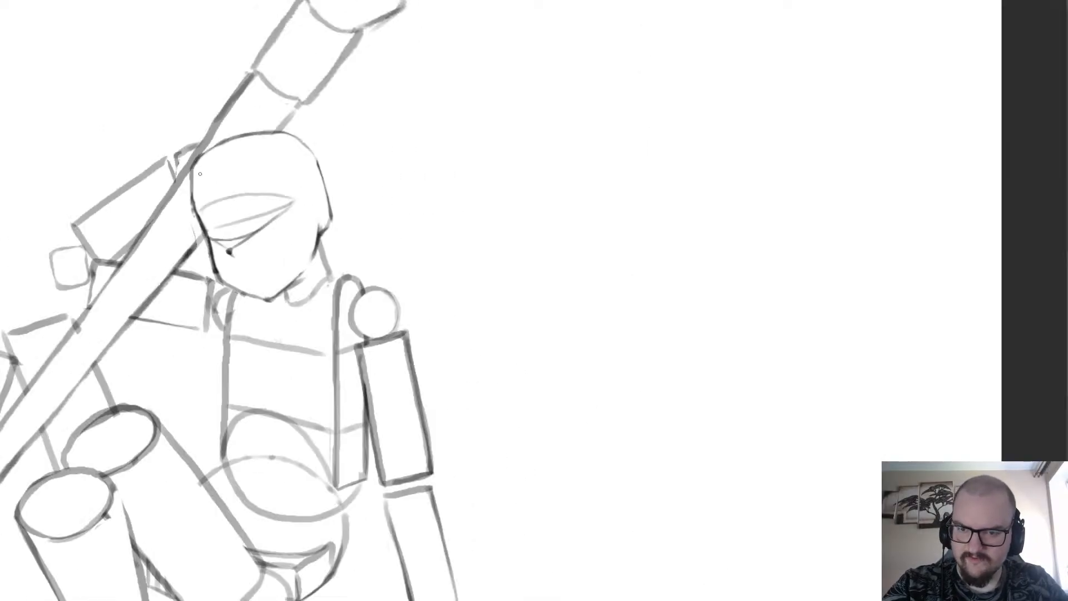
# Sketch an eye between the face guide lines with a short inner corner stroke and a dark upper lid.
pyautogui.scroll(3, 325, 160)
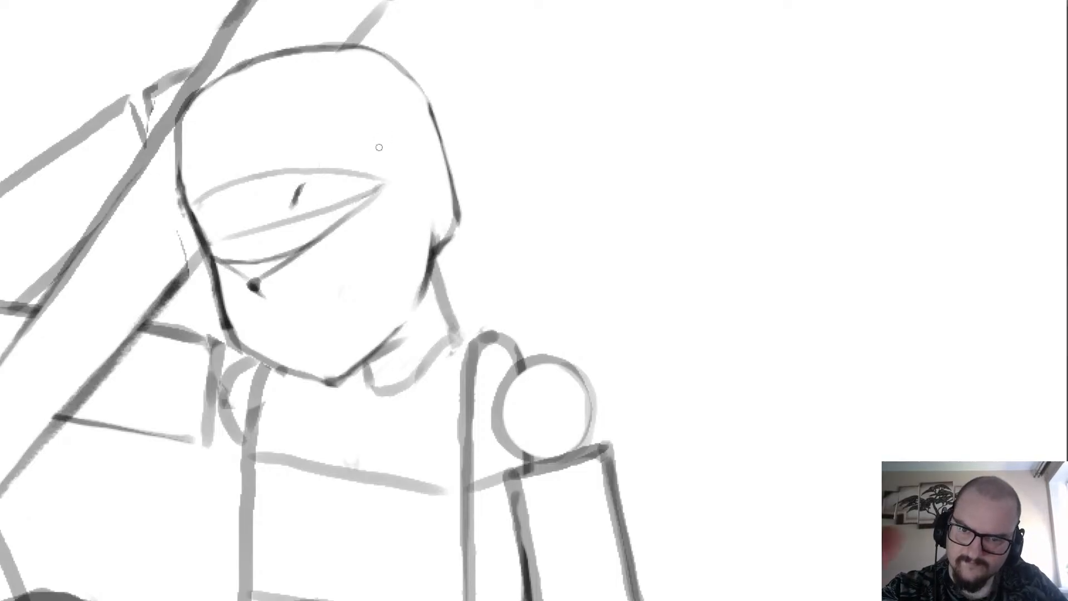
pyautogui.scroll(3, 379, 147)
pyautogui.moveTo(214, 227); pyautogui.dragTo(325, 209)
pyautogui.moveTo(240, 214); pyautogui.dragTo(359, 218)
pyautogui.scroll(-5, 336, 82)
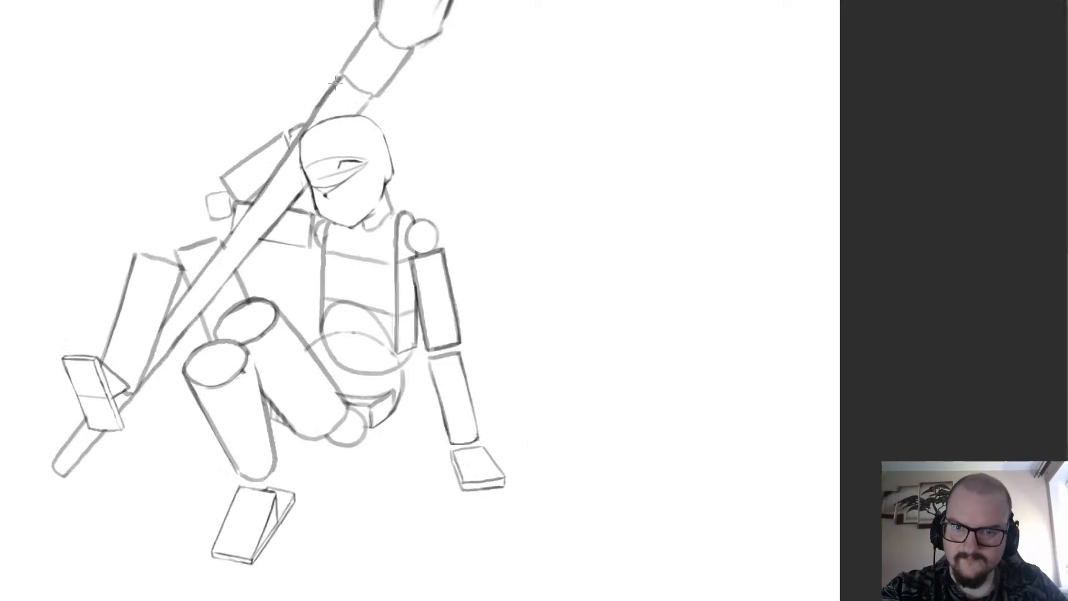
pyautogui.scroll(2, 300, 111)
pyautogui.scroll(2, 262, 146)
pyautogui.scroll(-6, 222, 162)
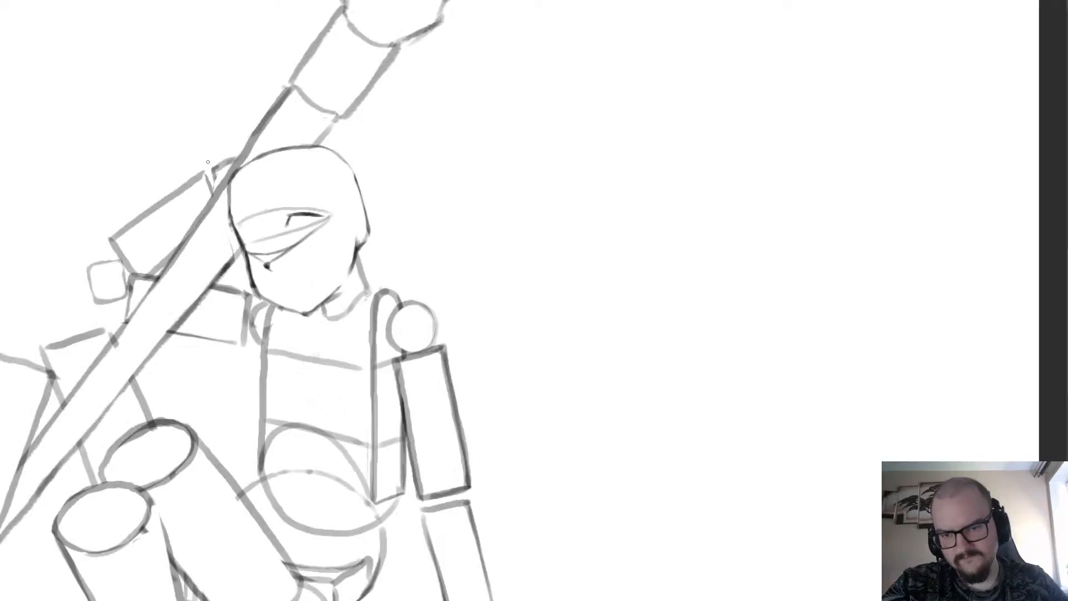
pyautogui.scroll(2, 159, 179)
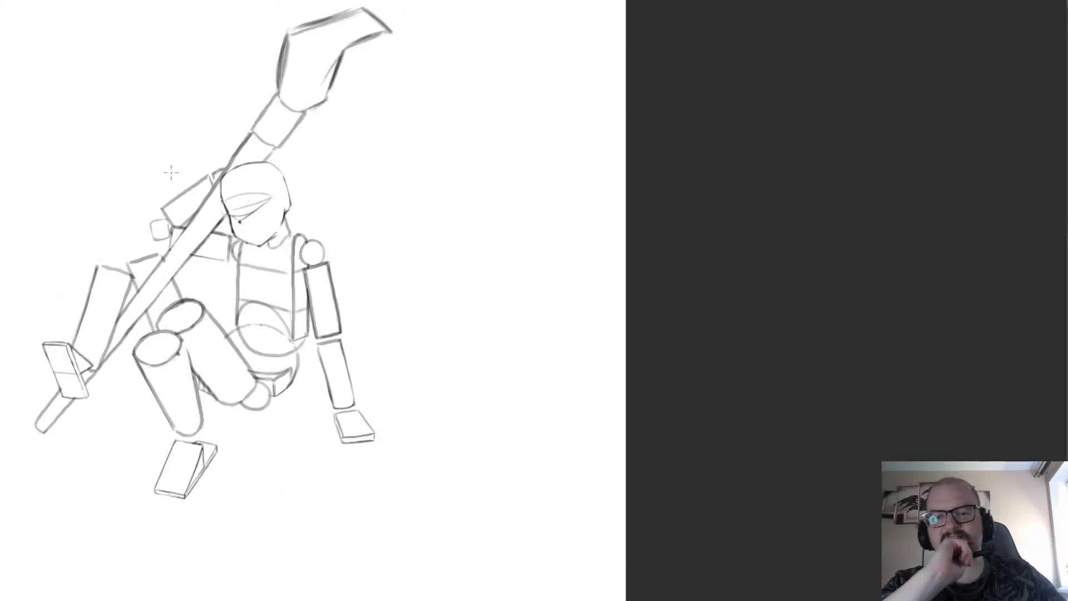
# Undo the facial marks, guide lines and skull rounding back to the plain angular head block.
pyautogui.hotkey('ctrl', 'z')
pyautogui.hotkey('ctrl', 'z')
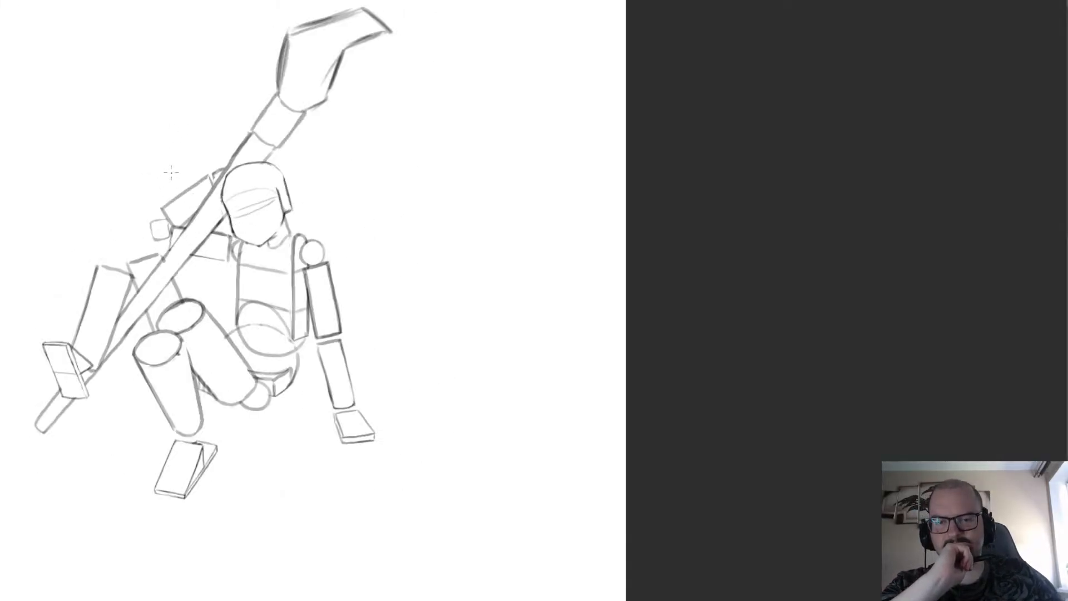
pyautogui.hotkey('ctrl', 'z')
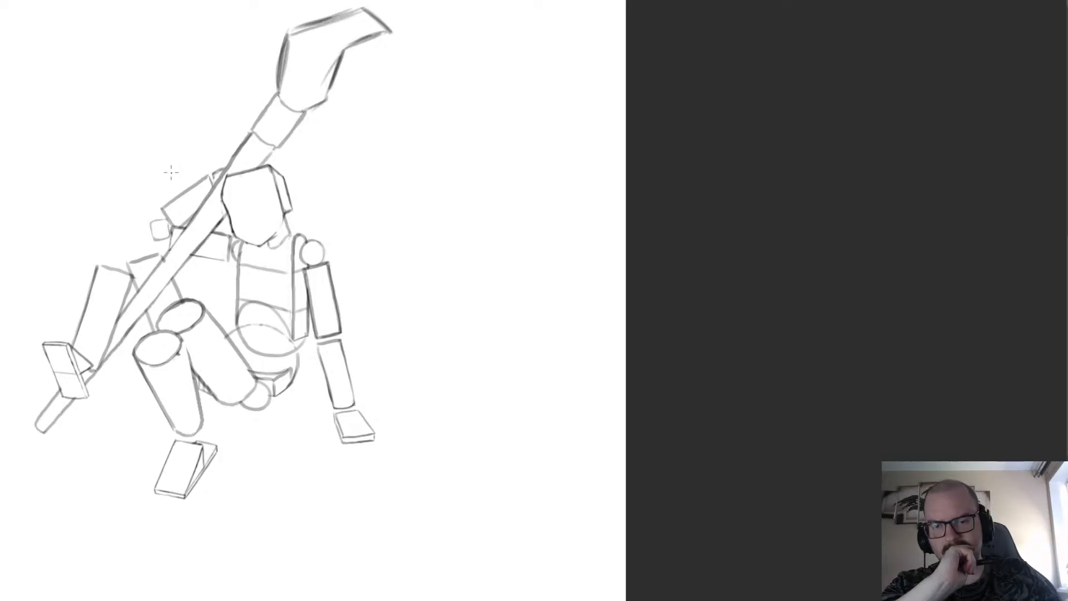
# Draw a curved ear on the head's side plane and erase the inner edge separating that plane from the face.
pyautogui.scroll(5, 247, 186)
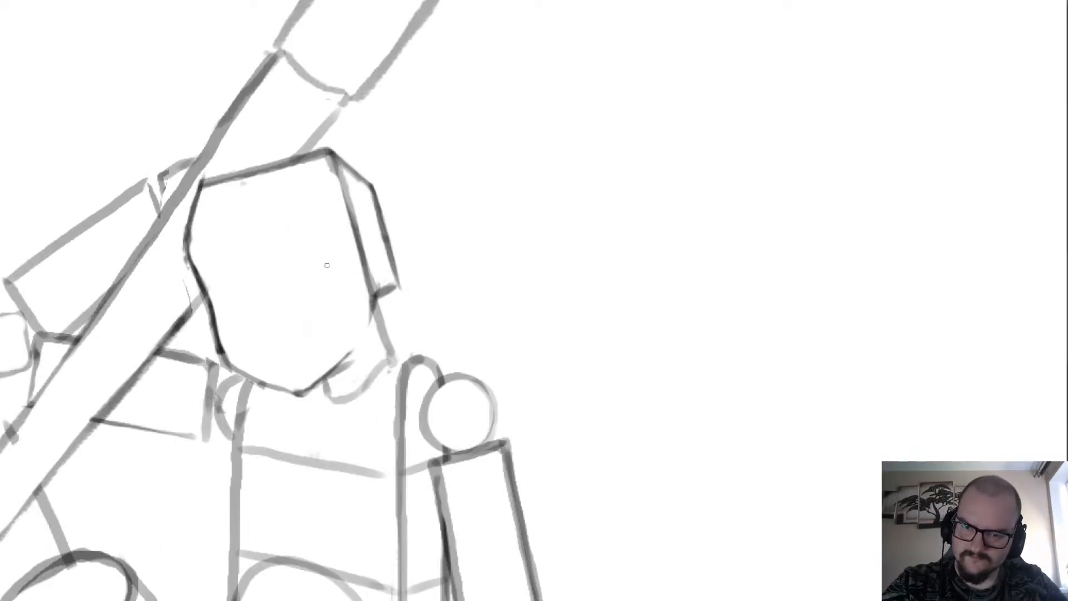
pyautogui.moveTo(392, 234)
pyautogui.mouseDown()
pyautogui.moveTo(405, 263)
pyautogui.moveTo(400, 301)
pyautogui.mouseUp()
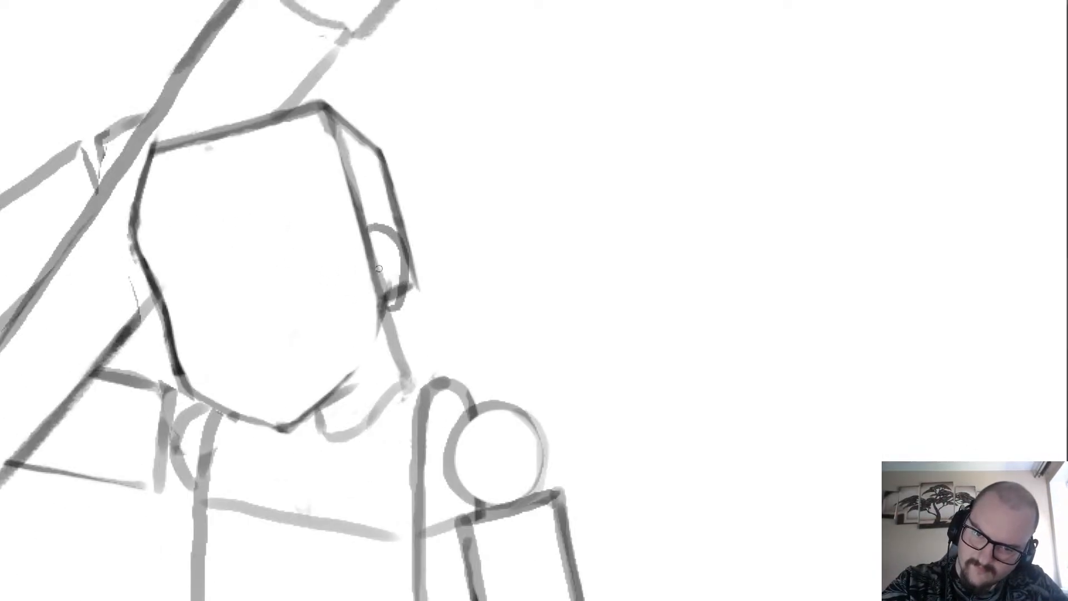
pyautogui.press('e')
pyautogui.moveTo(384, 255); pyautogui.dragTo(376, 270)
pyautogui.moveTo(350, 215)
pyautogui.mouseDown()
pyautogui.moveTo(331, 147)
pyautogui.moveTo(310, 130)
pyautogui.mouseUp()
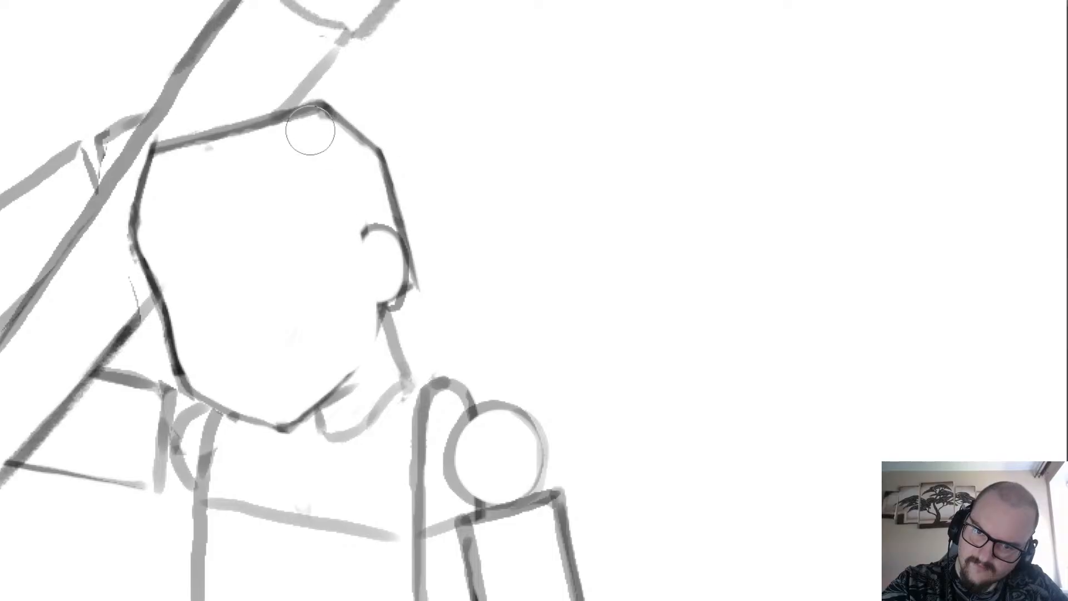
# Draw a light, curving face centre line from the chin up to the forehead near the shaft side.
pyautogui.scroll(-3, 252, 66)
pyautogui.scroll(3, 217, 143)
pyautogui.press('b')
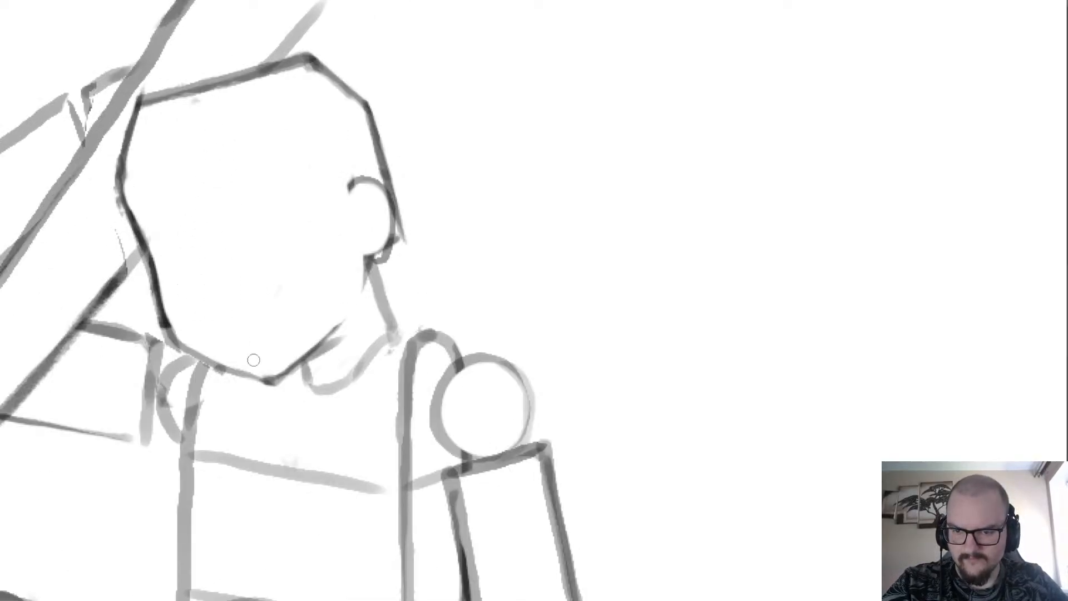
pyautogui.moveTo(262, 372); pyautogui.dragTo(187, 243)
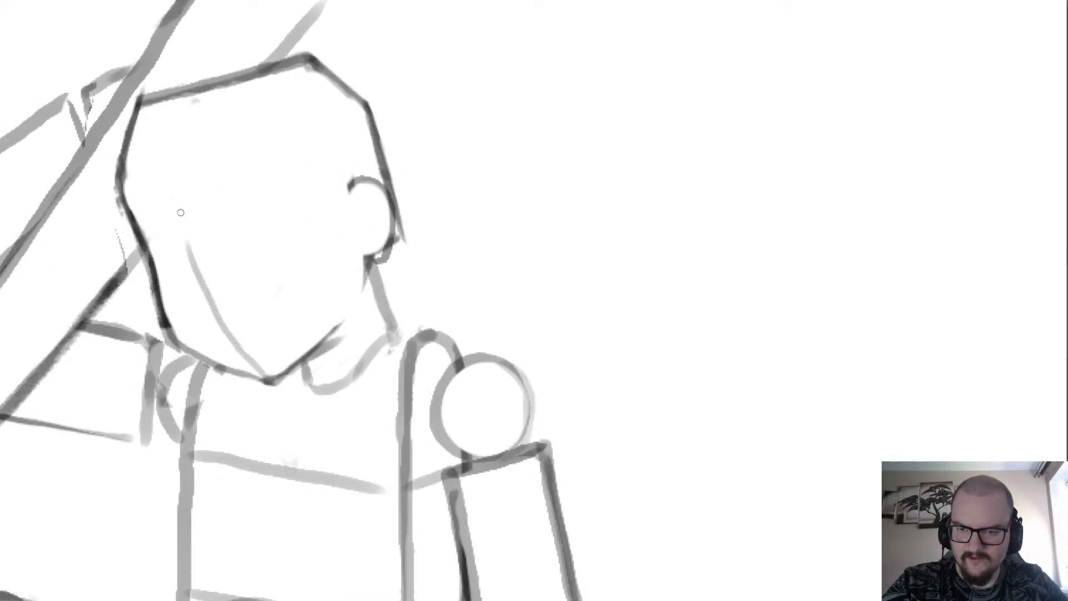
pyautogui.hotkey('ctrl', 'z')
pyautogui.moveTo(257, 375); pyautogui.dragTo(217, 323)
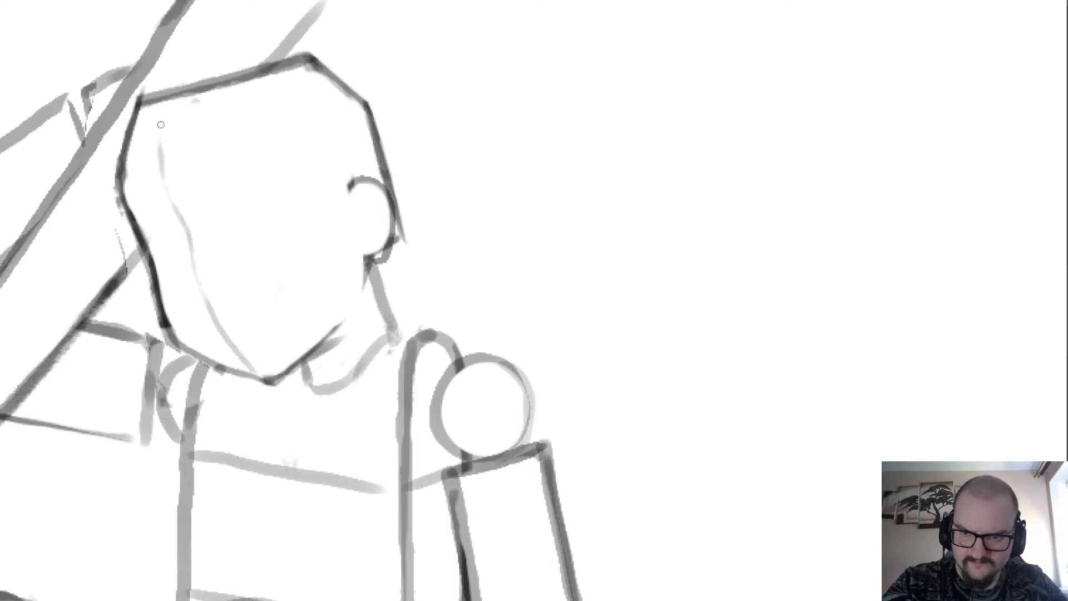
# Add a dark nose mark beside the centre line, a small mouth mark below it and a curved cheek crease.
pyautogui.scroll(-2, 268, 184)
pyautogui.scroll(4, 206, 240)
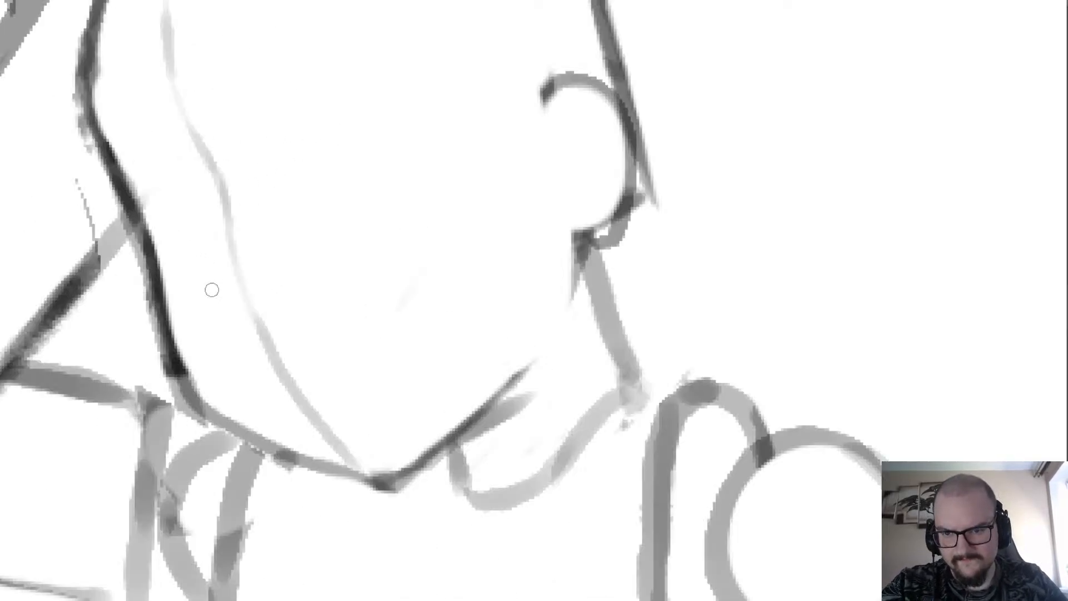
pyautogui.moveTo(221, 292)
pyautogui.mouseDown()
pyautogui.moveTo(224, 318)
pyautogui.moveTo(236, 335)
pyautogui.moveTo(218, 315)
pyautogui.moveTo(242, 316)
pyautogui.mouseUp()
pyautogui.hotkey('ctrl', 'z')
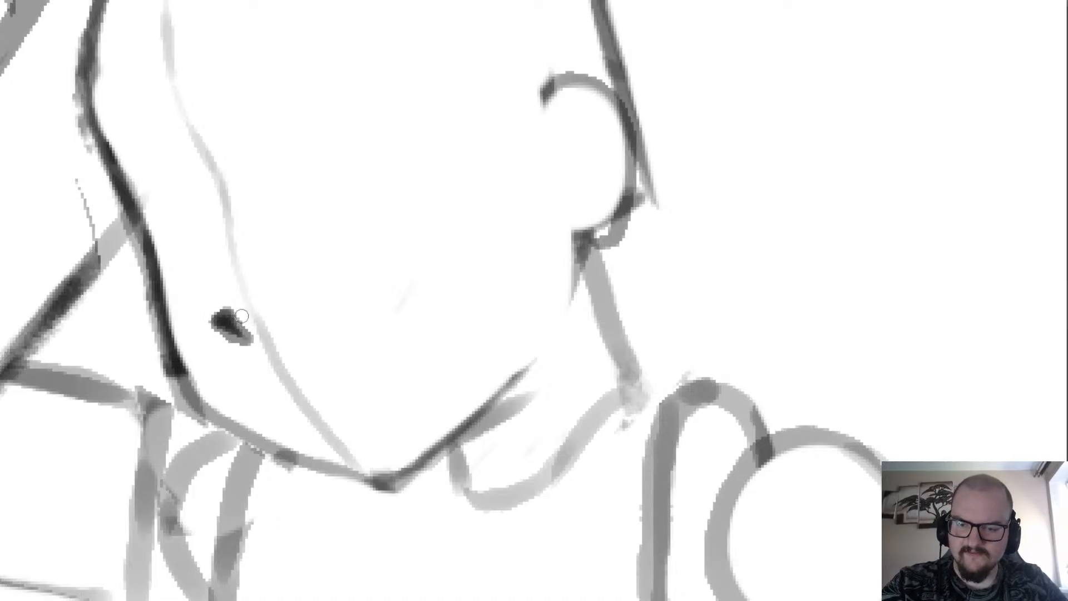
pyautogui.moveTo(322, 396); pyautogui.dragTo(371, 341)
pyautogui.moveTo(256, 407); pyautogui.dragTo(270, 412)
pyautogui.scroll(-2, 281, 396)
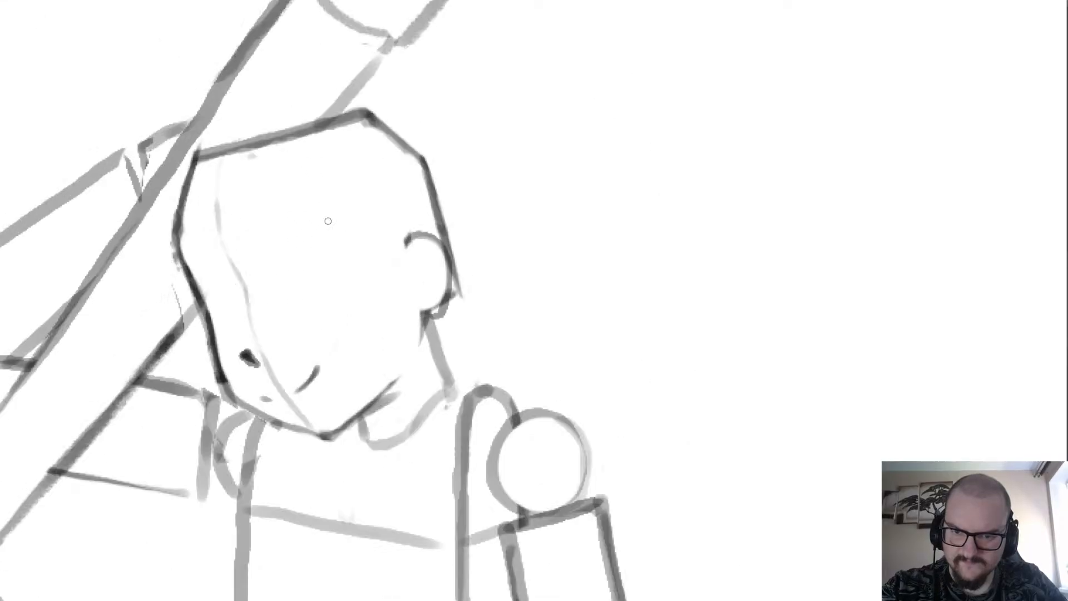
# Sketch the near eye's inner corner as a slanted stroke curving up into the start of the upper lid.
pyautogui.scroll(2, 353, 272)
pyautogui.moveTo(242, 328); pyautogui.dragTo(269, 285)
pyautogui.moveTo(244, 317); pyautogui.dragTo(283, 266)
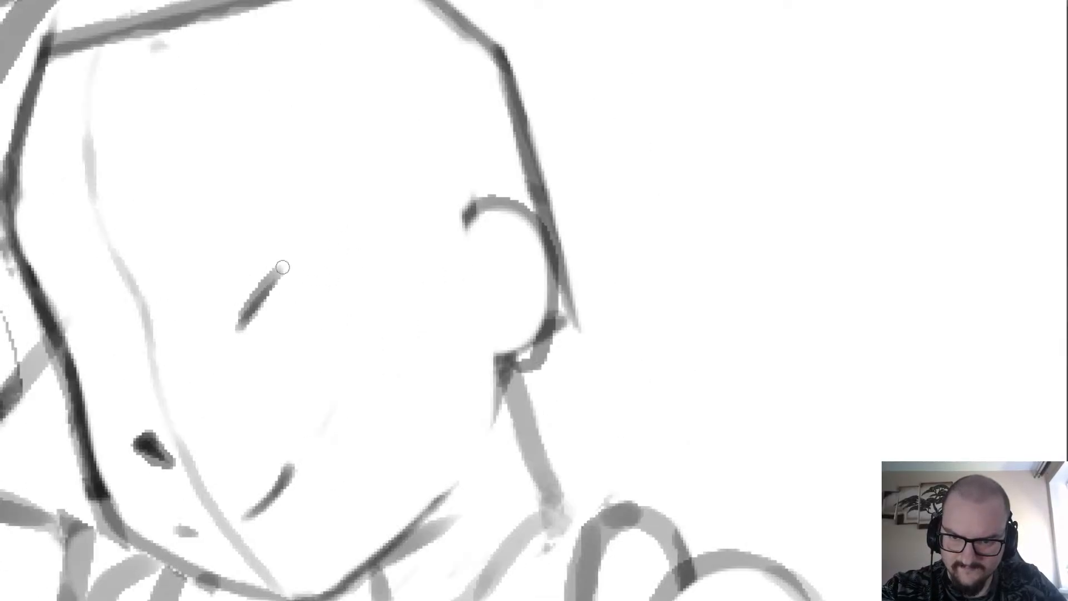
pyautogui.hotkey('ctrl', 'z')
pyautogui.hotkey('ctrl', 'z')
pyautogui.moveTo(232, 330)
pyautogui.mouseDown()
pyautogui.moveTo(272, 271)
pyautogui.moveTo(293, 262)
pyautogui.mouseUp()
pyautogui.moveTo(254, 298); pyautogui.dragTo(305, 260)
pyautogui.moveTo(273, 276); pyautogui.dragTo(306, 259)
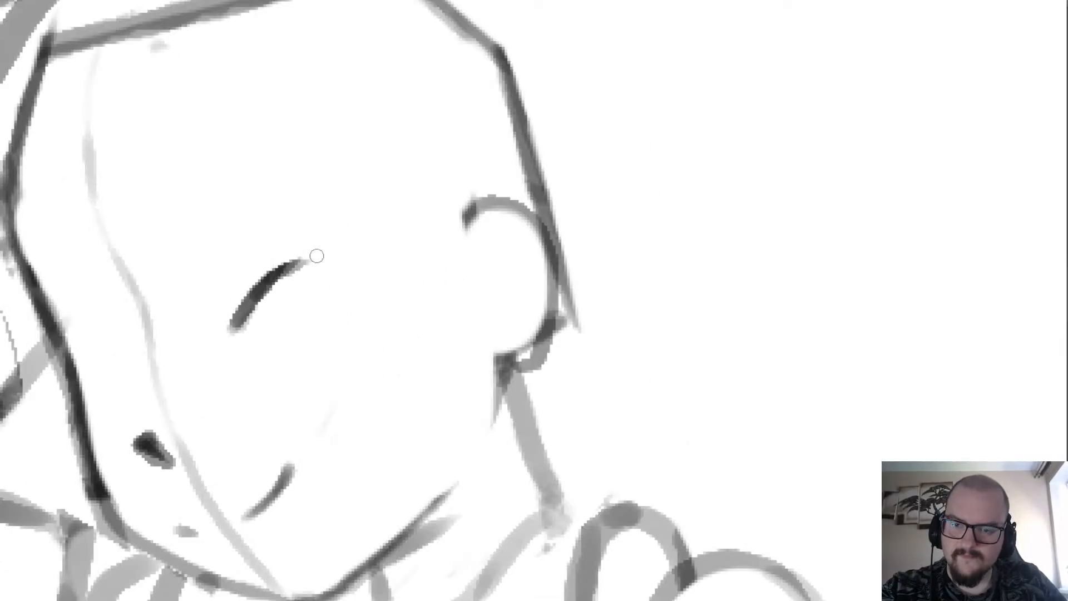
# Extend and darken the near eye's upper lid with long strokes toward the ear.
pyautogui.moveTo(227, 290)
pyautogui.mouseDown()
pyautogui.moveTo(306, 260)
pyautogui.moveTo(338, 260)
pyautogui.mouseUp()
pyautogui.moveTo(268, 271); pyautogui.dragTo(377, 260)
pyautogui.moveTo(299, 263); pyautogui.dragTo(399, 263)
pyautogui.moveTo(314, 261); pyautogui.dragTo(397, 263)
pyautogui.moveTo(341, 261)
pyautogui.mouseDown()
pyautogui.moveTo(394, 262)
pyautogui.moveTo(367, 260)
pyautogui.mouseUp()
pyautogui.scroll(-5, 334, 239)
pyautogui.scroll(5, 359, 212)
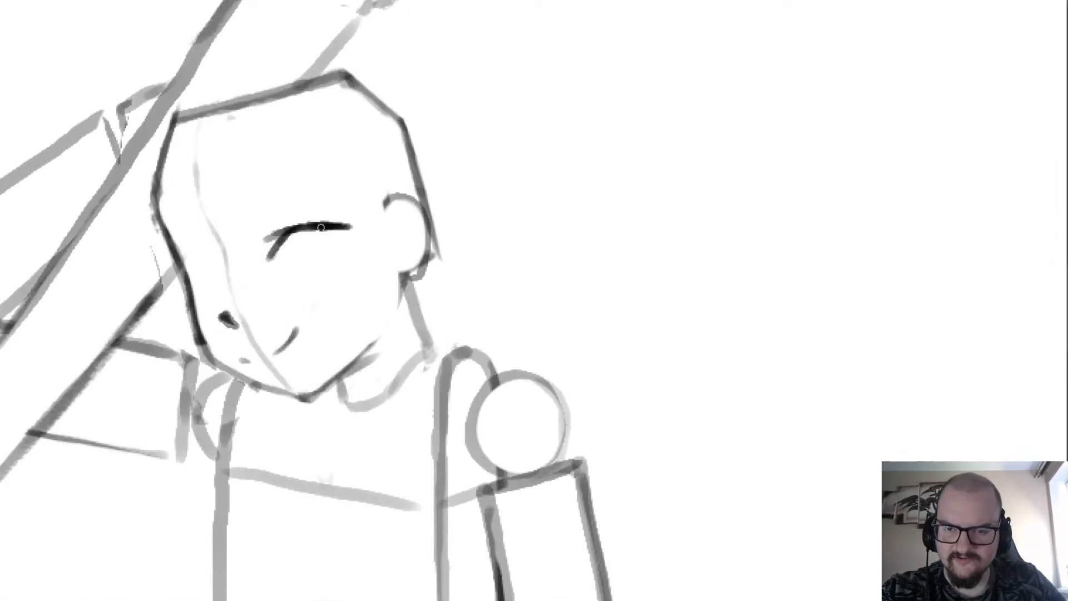
# Undo the near eye's upper-lid strokes and redraw a shorter, flatter dark lid over the slanted inner corner.
pyautogui.hotkey('ctrl', 'z')
pyautogui.hotkey('ctrl', 'z')
pyautogui.hotkey('ctrl', 'z')
pyautogui.hotkey('ctrl', 'z')
pyautogui.hotkey('ctrl', 'z')
pyautogui.hotkey('ctrl', 'z')
pyautogui.hotkey('ctrl', 'z')
pyautogui.hotkey('ctrl', 'z')
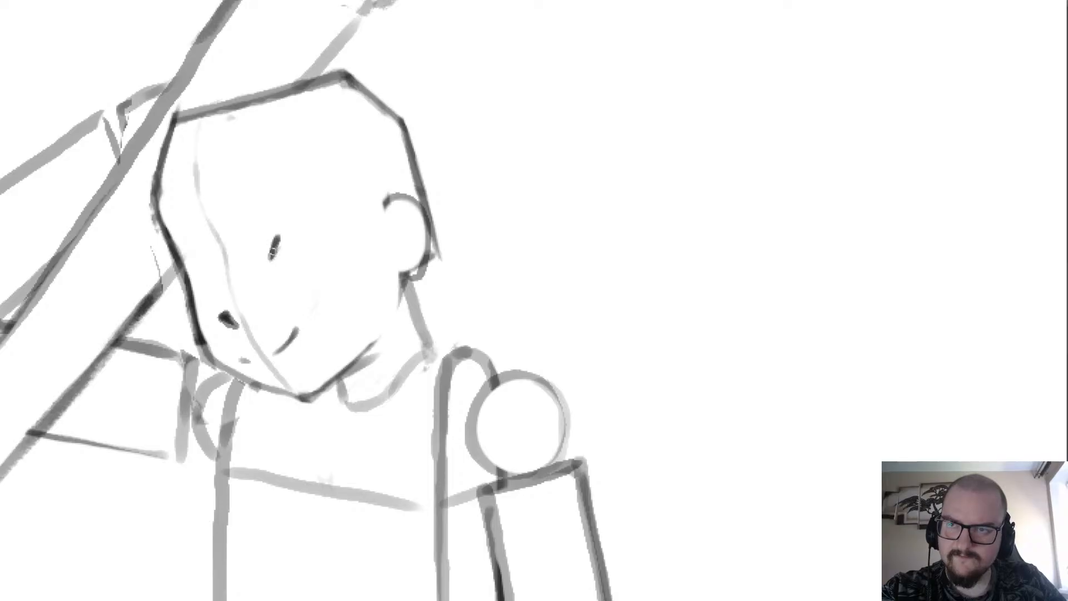
pyautogui.moveTo(270, 241); pyautogui.dragTo(331, 236)
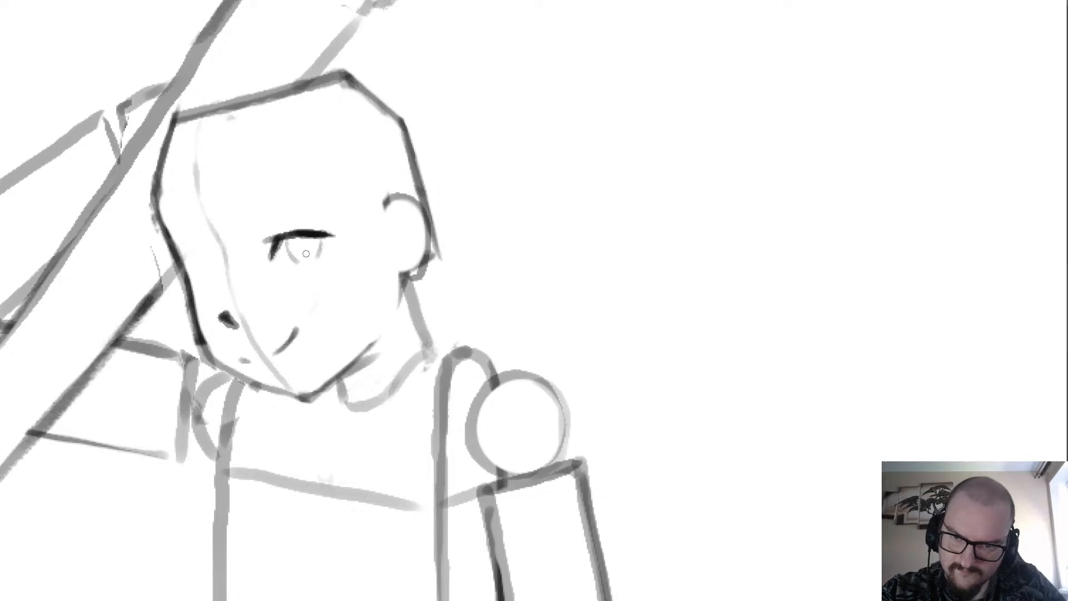
# Draw the near eye's iris with light curved strokes under the lid and a small looped pupil inside it.
pyautogui.press('e')
pyautogui.press('b')
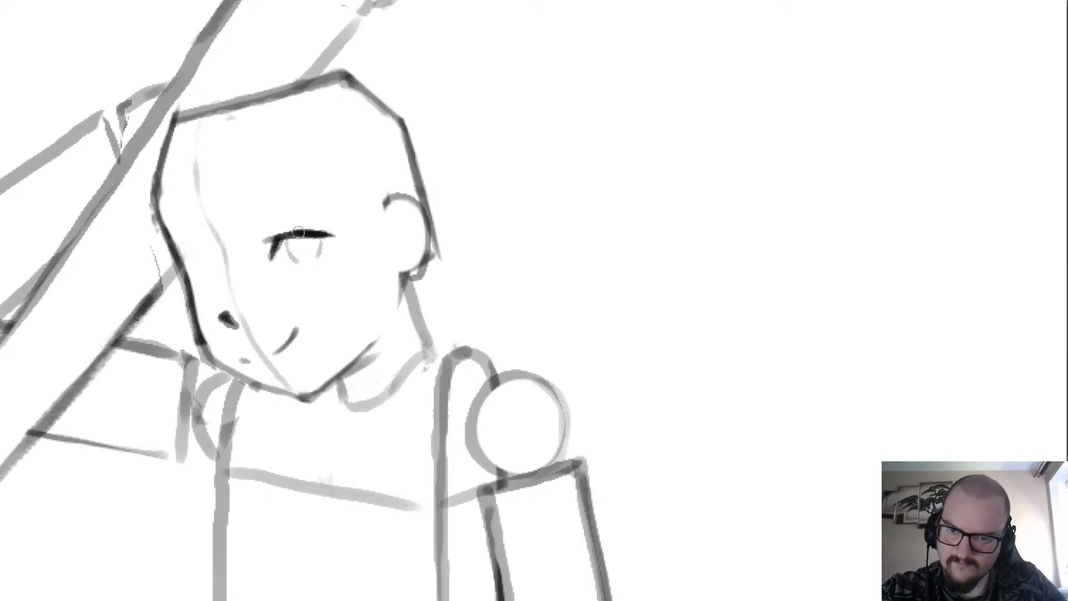
pyautogui.scroll(3, 301, 252)
pyautogui.moveTo(318, 254)
pyautogui.mouseDown()
pyautogui.moveTo(292, 230)
pyautogui.moveTo(323, 257)
pyautogui.moveTo(328, 225)
pyautogui.moveTo(307, 238)
pyautogui.mouseUp()
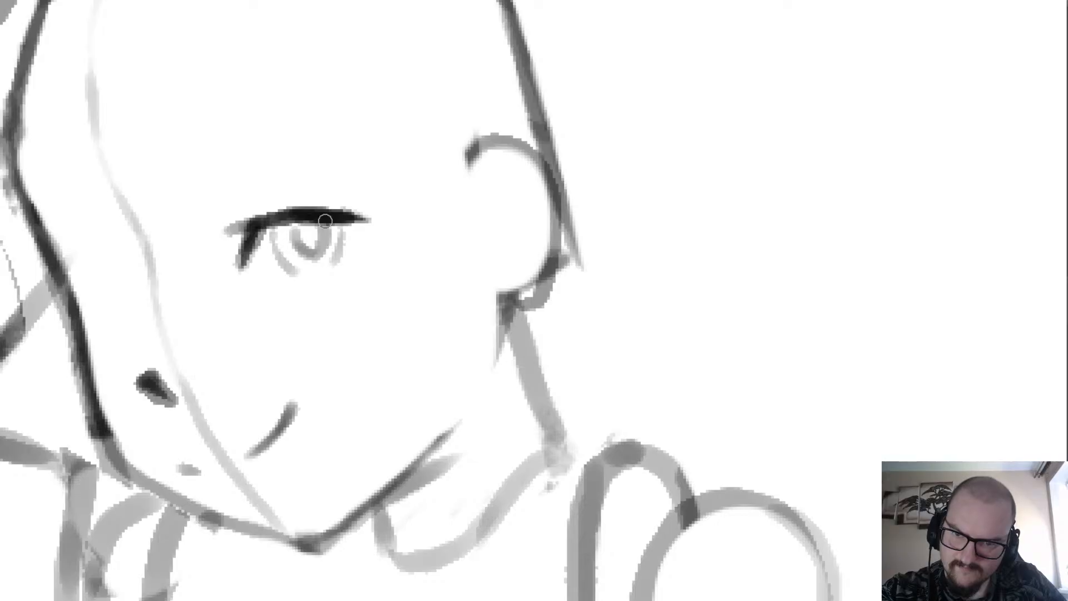
# Draw the far eye's slanted inner corner and a short dark upper lid running down to the face edge.
pyautogui.scroll(-4, 298, 249)
pyautogui.scroll(4, 233, 286)
pyautogui.moveTo(233, 286)
pyautogui.mouseDown()
pyautogui.moveTo(203, 275)
pyautogui.moveTo(220, 288)
pyautogui.moveTo(210, 263)
pyautogui.moveTo(239, 300)
pyautogui.mouseUp()
pyautogui.hotkey('ctrl', 'z')
pyautogui.hotkey('ctrl', 'z')
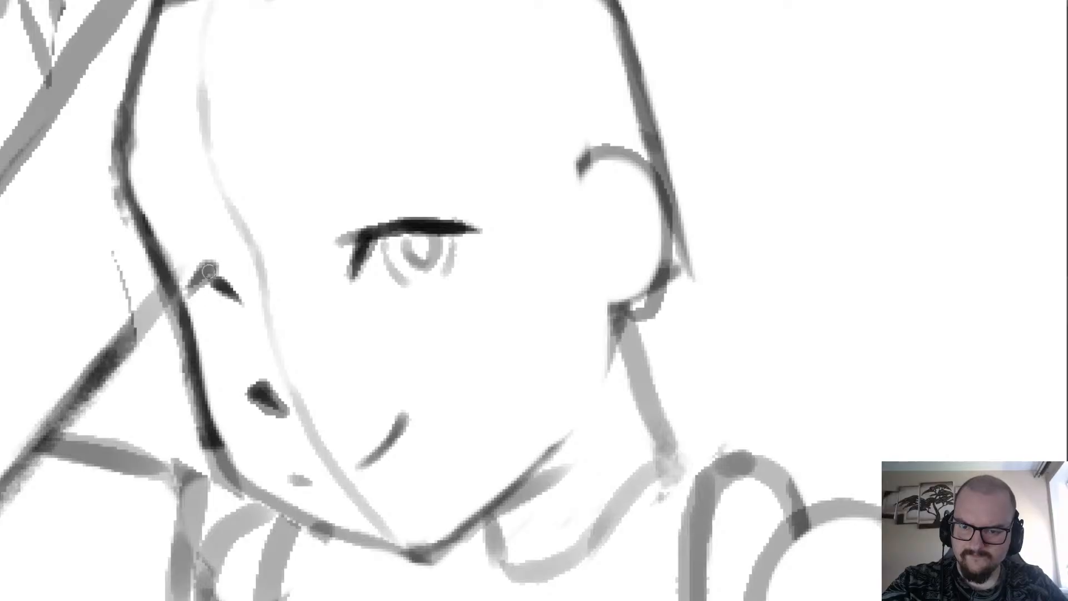
pyautogui.moveTo(210, 265); pyautogui.dragTo(189, 291)
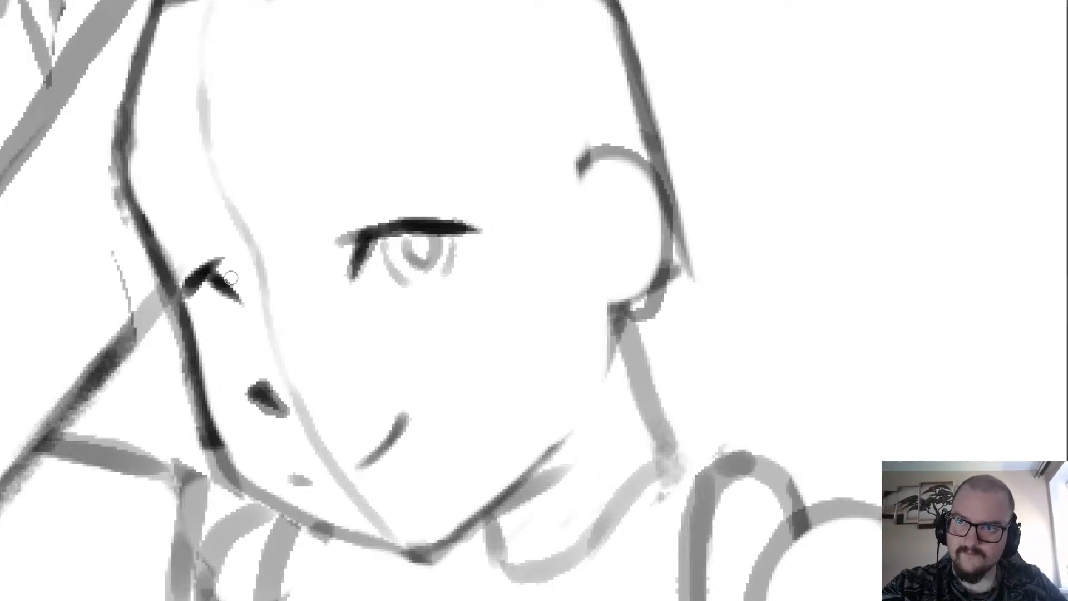
# Add a small iris of light curved strokes beneath the far eye's lid.
pyautogui.scroll(-2, 236, 234)
pyautogui.scroll(4, 222, 265)
pyautogui.moveTo(232, 338)
pyautogui.mouseDown()
pyautogui.moveTo(197, 304)
pyautogui.moveTo(188, 248)
pyautogui.moveTo(244, 330)
pyautogui.mouseUp()
pyautogui.hotkey('ctrl', 'z')
pyautogui.hotkey('ctrl', 'z')
pyautogui.moveTo(181, 268)
pyautogui.mouseDown()
pyautogui.moveTo(231, 329)
pyautogui.moveTo(177, 294)
pyautogui.mouseUp()
pyautogui.moveTo(249, 313)
pyautogui.mouseDown()
pyautogui.moveTo(224, 243)
pyautogui.moveTo(224, 274)
pyautogui.moveTo(278, 281)
pyautogui.mouseUp()
pyautogui.hotkey('ctrl', 'z')
# Draw a long crease line above the near eye's lid and a short matching one above the far eye.
pyautogui.scroll(-6, 236, 234)
pyautogui.scroll(6, 242, 202)
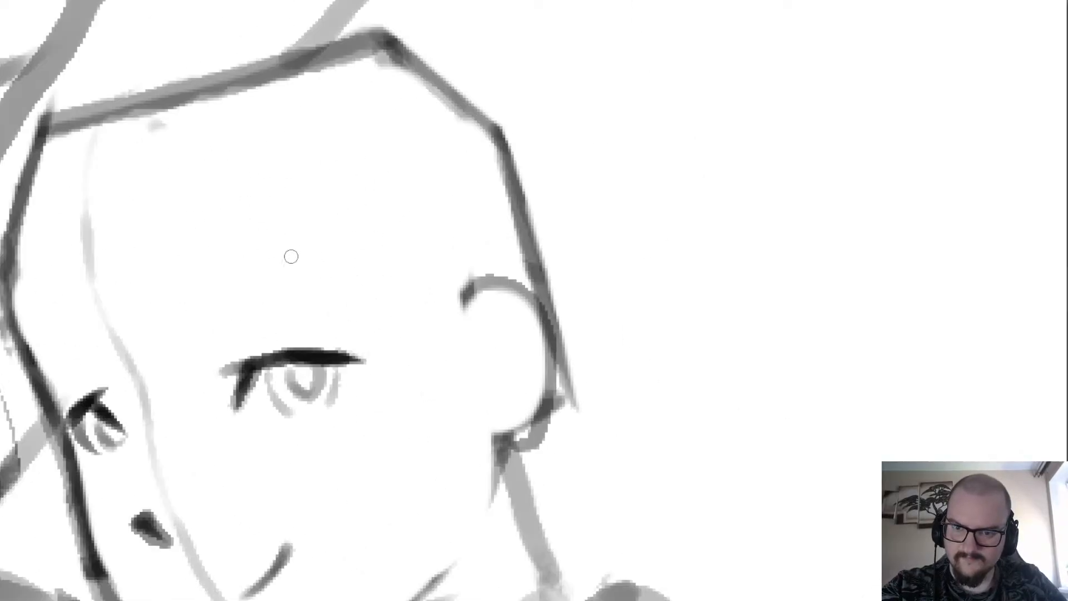
pyautogui.moveTo(208, 383)
pyautogui.mouseDown()
pyautogui.moveTo(225, 351)
pyautogui.moveTo(310, 327)
pyautogui.mouseUp()
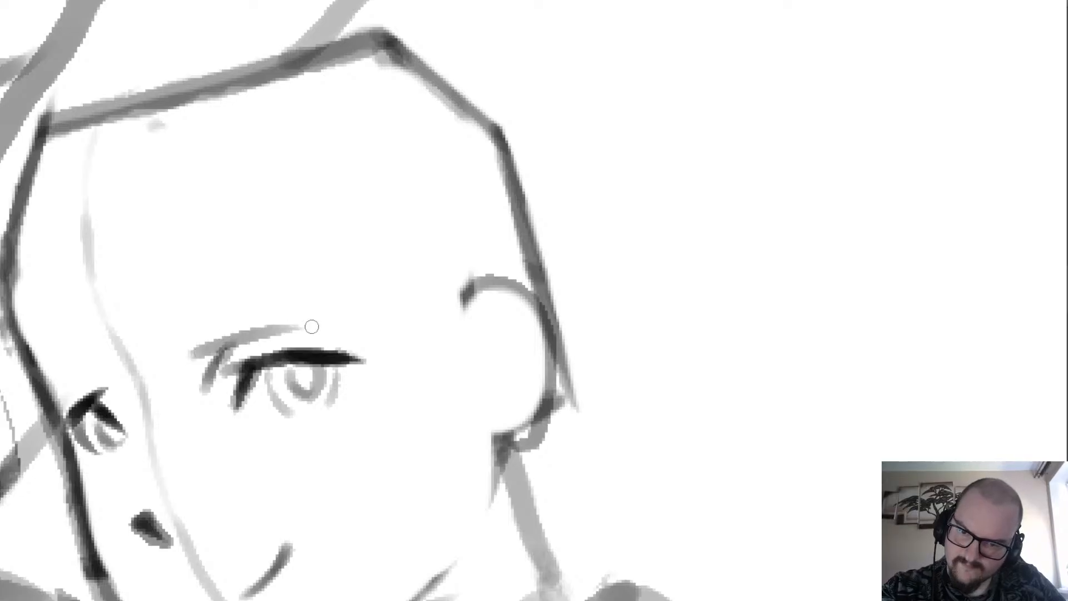
pyautogui.moveTo(240, 338); pyautogui.dragTo(338, 329)
pyautogui.scroll(-6, 303, 329)
pyautogui.scroll(6, 275, 332)
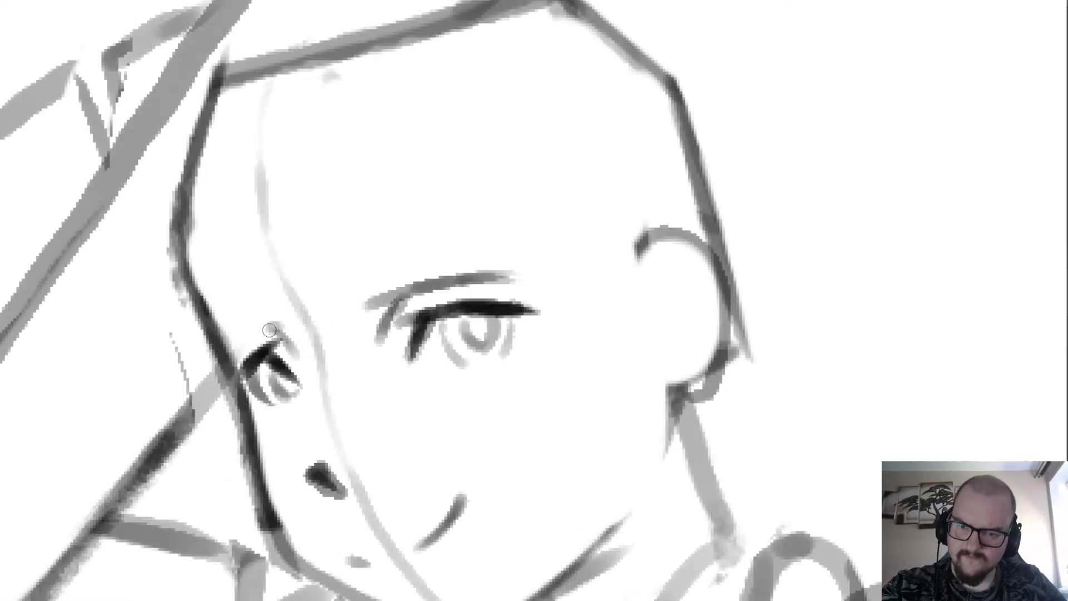
pyautogui.moveTo(269, 330); pyautogui.dragTo(240, 352)
# Erase the light centre line from the forehead down past the nose to the chin.
pyautogui.scroll(-4, 250, 316)
pyautogui.scroll(2, 266, 245)
pyautogui.press('e')
pyautogui.moveTo(262, 474)
pyautogui.mouseDown()
pyautogui.moveTo(269, 429)
pyautogui.moveTo(236, 374)
pyautogui.moveTo(225, 318)
pyautogui.mouseUp()
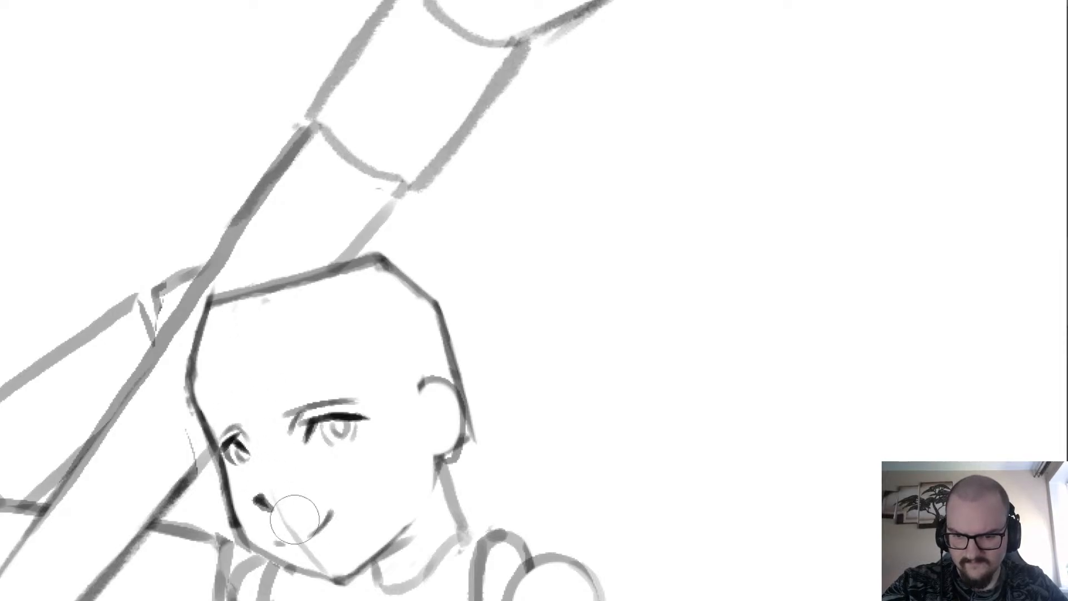
pyautogui.moveTo(294, 518); pyautogui.dragTo(310, 543)
pyautogui.scroll(-4, 310, 544)
pyautogui.scroll(4, 234, 389)
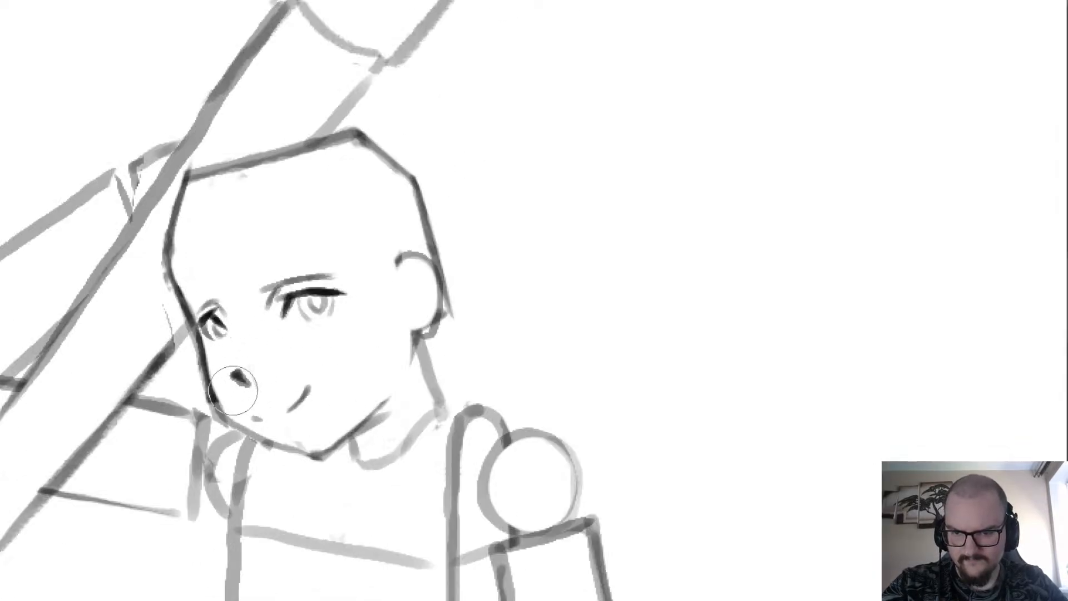
# Sketch the ear's inner folds with a zigzag line and a short curve inside the outer rim.
pyautogui.press('b')
pyautogui.scroll(-3, 289, 165)
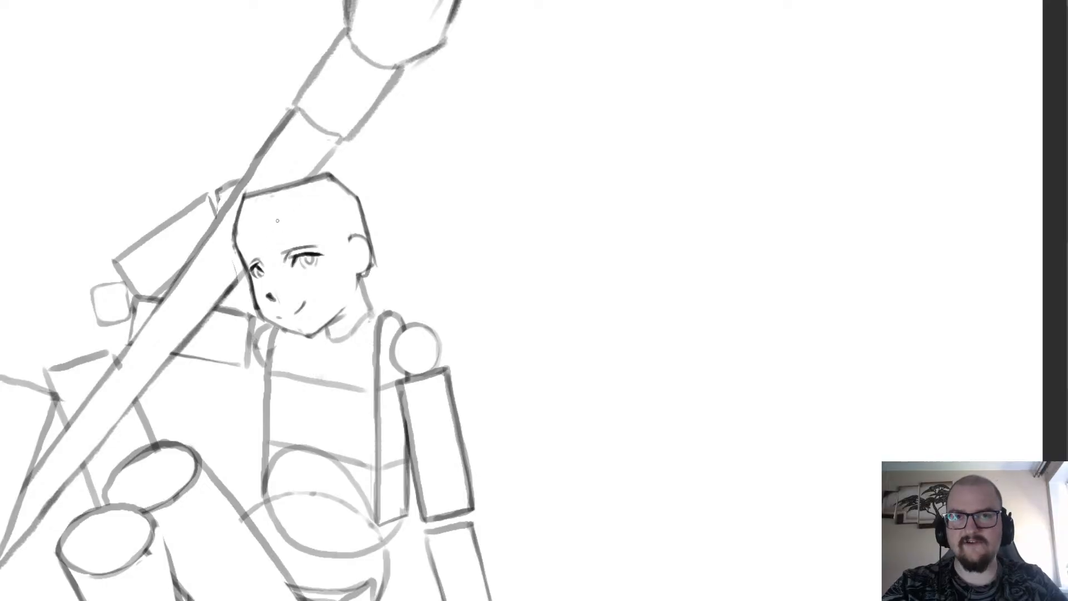
pyautogui.moveTo(278, 221); pyautogui.dragTo(274, 247)
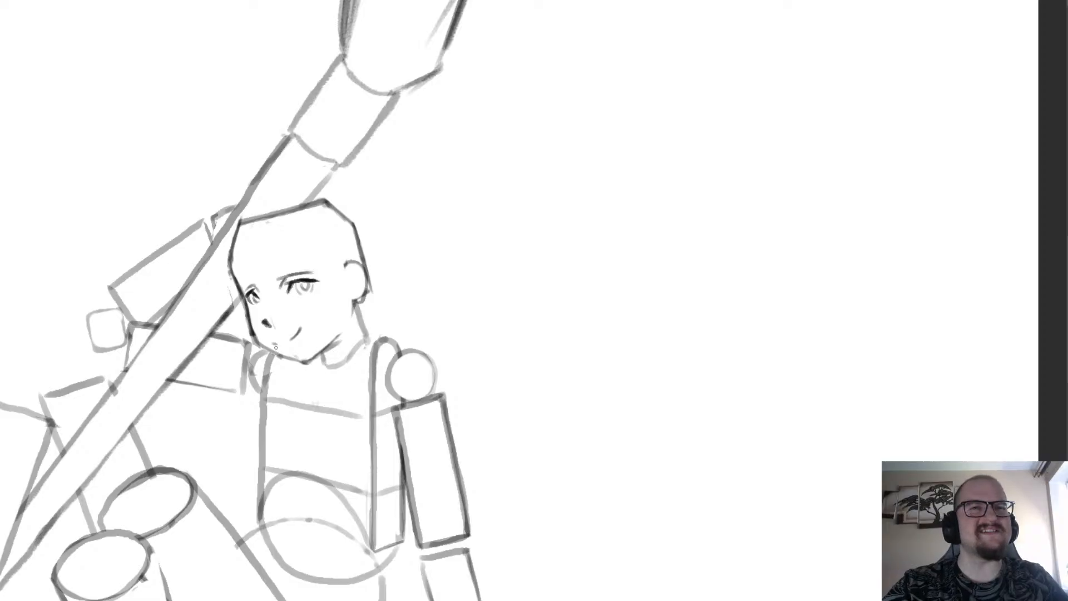
pyautogui.scroll(3, 250, 336)
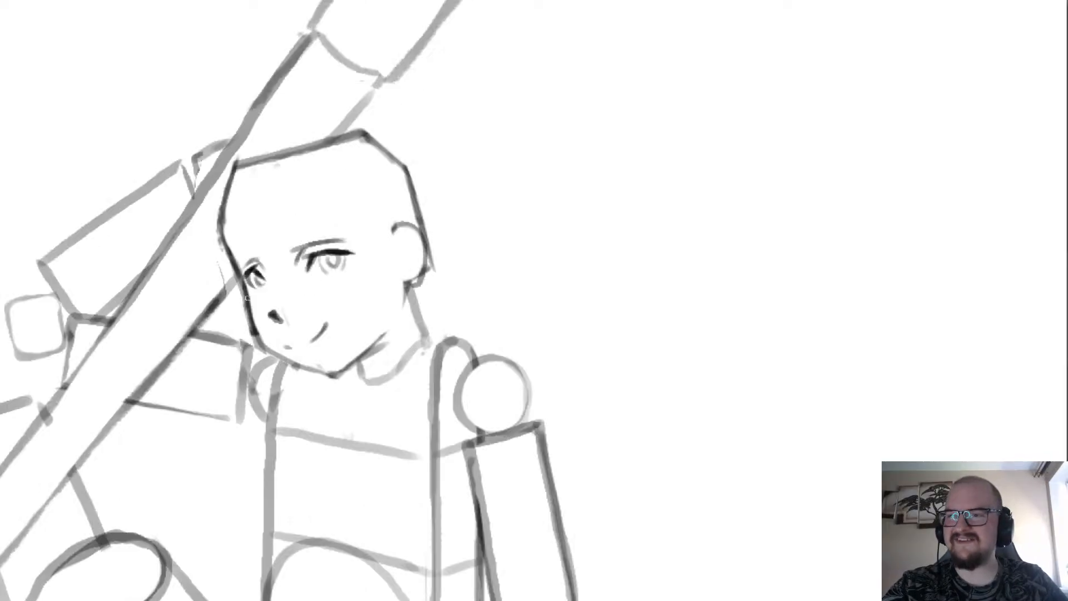
pyautogui.scroll(3, 478, 281)
pyautogui.moveTo(443, 305)
pyautogui.mouseDown()
pyautogui.moveTo(456, 286)
pyautogui.moveTo(431, 262)
pyautogui.moveTo(455, 200)
pyautogui.moveTo(488, 247)
pyautogui.mouseUp()
pyautogui.scroll(-3, 457, 243)
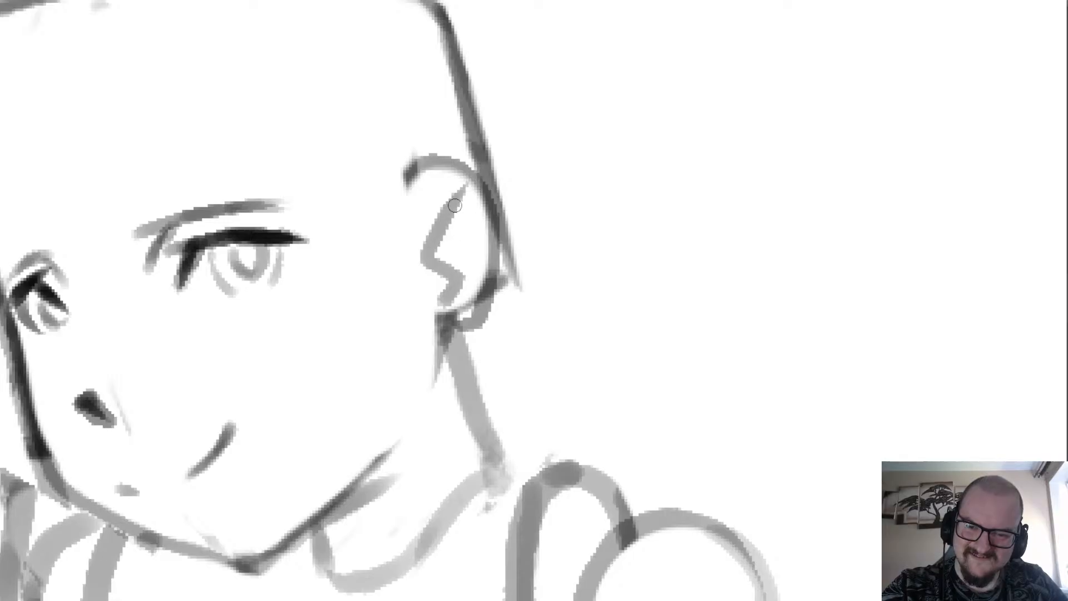
pyautogui.scroll(3, 463, 207)
pyautogui.hotkey('ctrl', 'z')
pyautogui.moveTo(470, 185)
pyautogui.mouseDown()
pyautogui.moveTo(446, 217)
pyautogui.moveTo(465, 203)
pyautogui.moveTo(474, 256)
pyautogui.moveTo(478, 219)
pyautogui.moveTo(458, 240)
pyautogui.mouseUp()
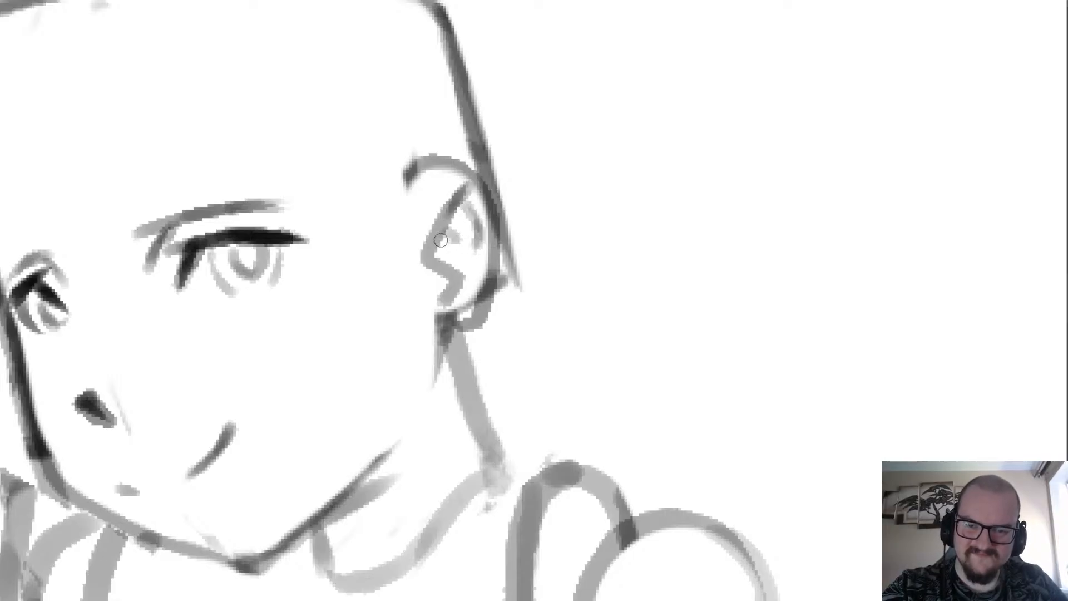
# Darken the jaw line from the chin toward the ear and finish it with a short stroke at the neck.
pyautogui.scroll(-8, 441, 241)
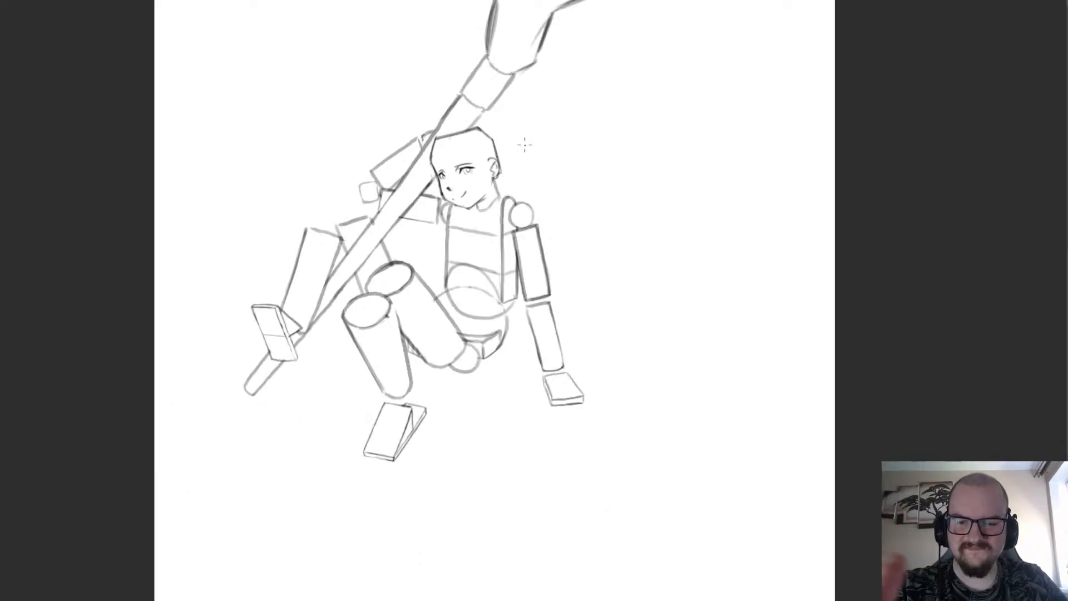
pyautogui.scroll(5, 520, 153)
pyautogui.scroll(-3, 419, 266)
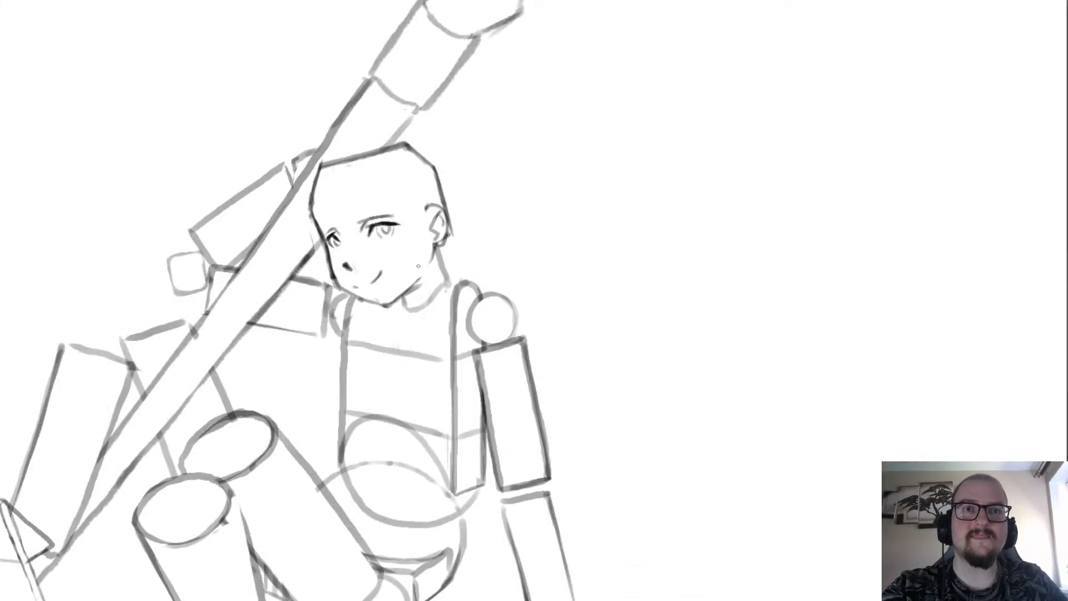
pyautogui.scroll(-2, 419, 266)
pyautogui.scroll(-2, 392, 198)
pyautogui.scroll(6, 494, 267)
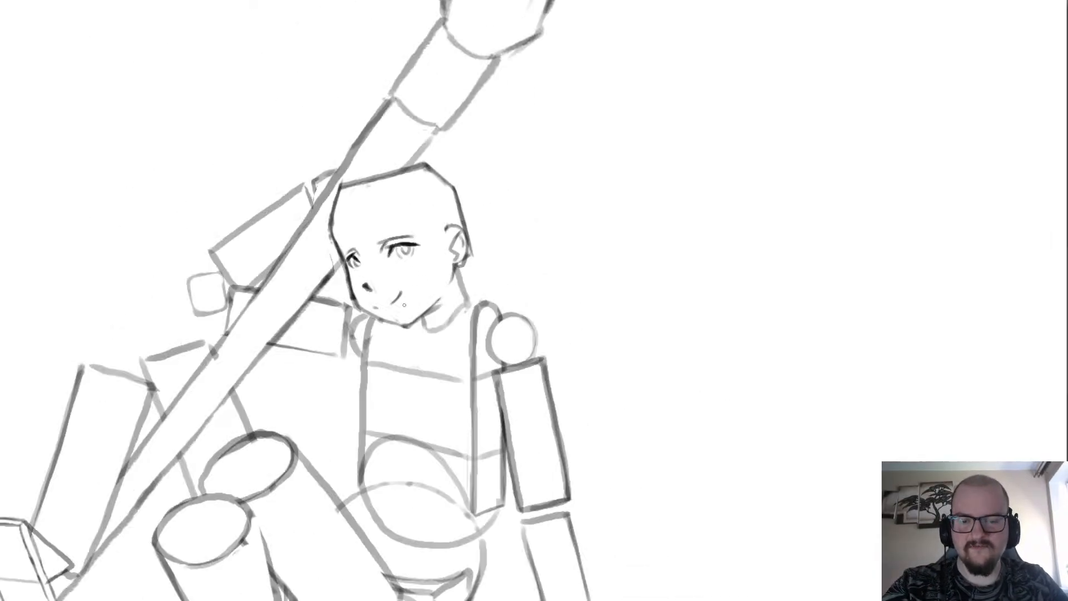
pyautogui.moveTo(494, 267); pyautogui.dragTo(482, 270)
pyautogui.press('b')
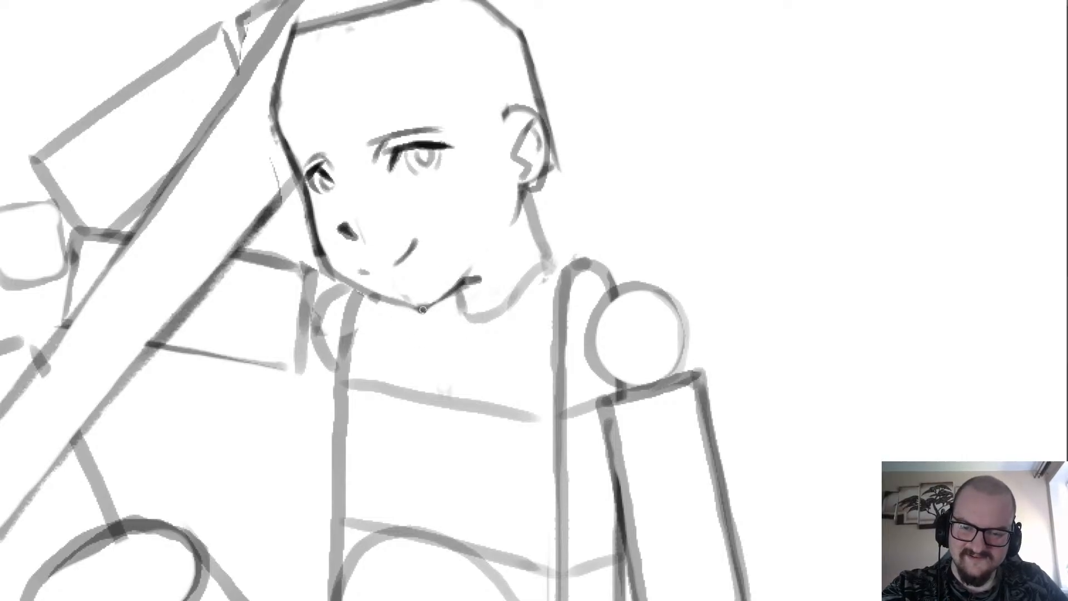
# Thin the neck line below the ear with a smaller eraser and clean up around the ear lobe.
pyautogui.scroll(3, 508, 232)
pyautogui.press('e')
pyautogui.moveTo(449, 268)
pyautogui.mouseDown()
pyautogui.moveTo(473, 329)
pyautogui.moveTo(460, 307)
pyautogui.mouseUp()
pyautogui.press('[')
pyautogui.press('[')
pyautogui.press('[')
pyautogui.press('[')
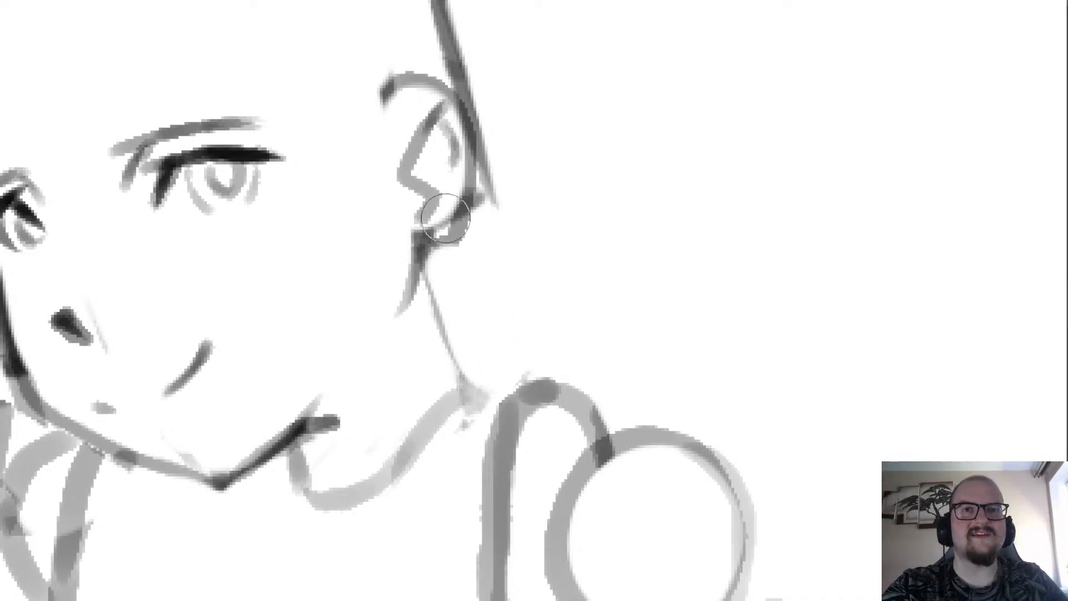
pyautogui.moveTo(450, 205)
pyautogui.mouseDown()
pyautogui.moveTo(446, 218)
pyautogui.moveTo(475, 231)
pyautogui.mouseUp()
pyautogui.scroll(-4, 469, 225)
pyautogui.scroll(4, 490, 250)
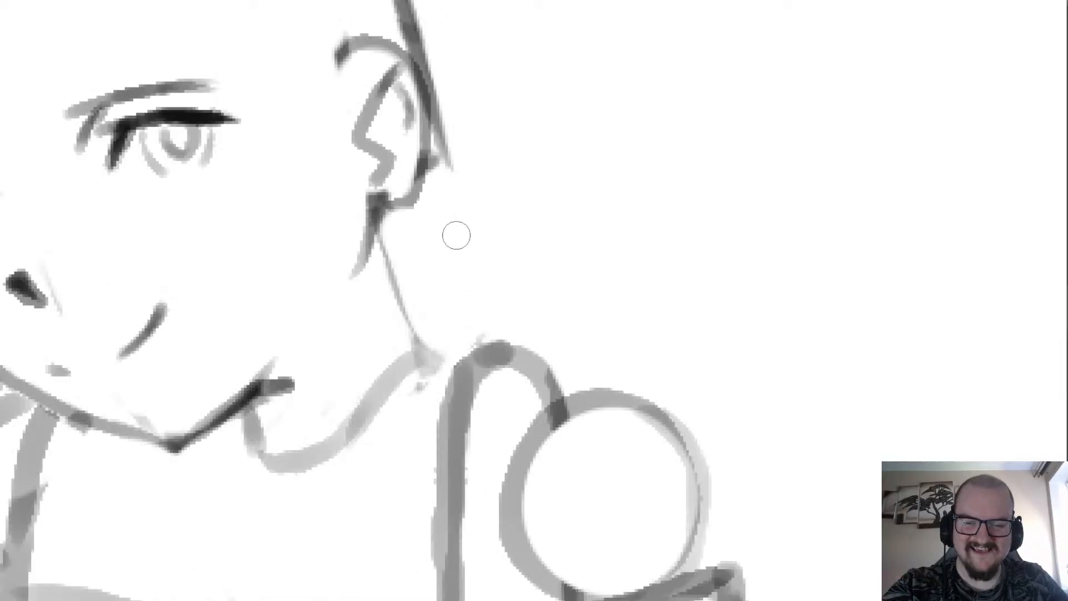
# Redraw the back of the neck as a darker line from the ear lobe down to the shoulder.
pyautogui.press('b')
pyautogui.moveTo(378, 223); pyautogui.dragTo(426, 361)
pyautogui.scroll(-5, 423, 356)
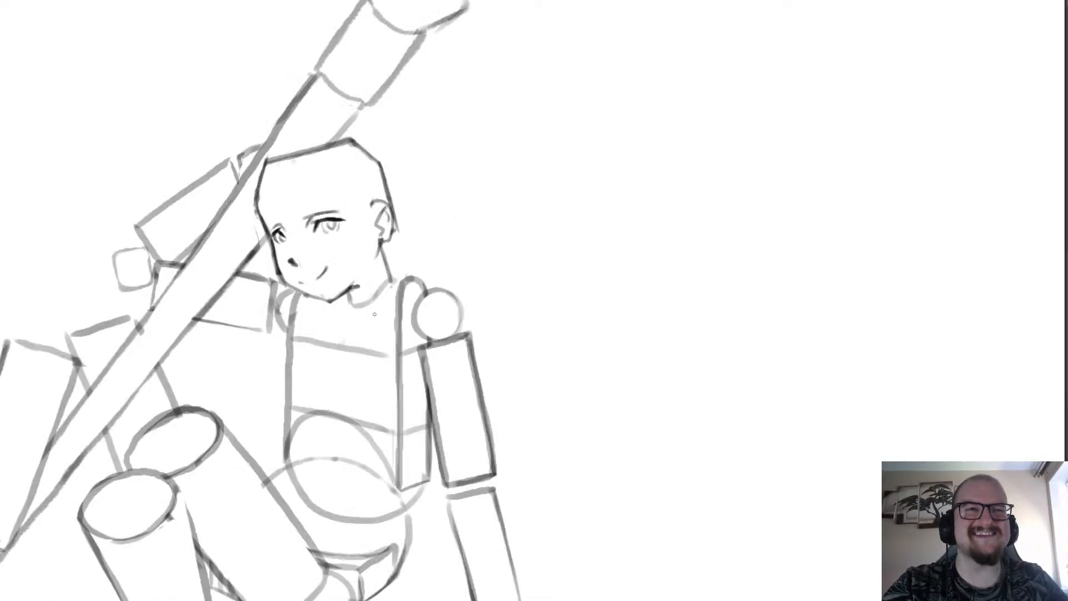
# Darken the curved neckline from the jaw to the neck base and connect it to the top of the shoulder.
pyautogui.scroll(2, 368, 433)
pyautogui.scroll(-3, 368, 433)
pyautogui.scroll(4, 399, 161)
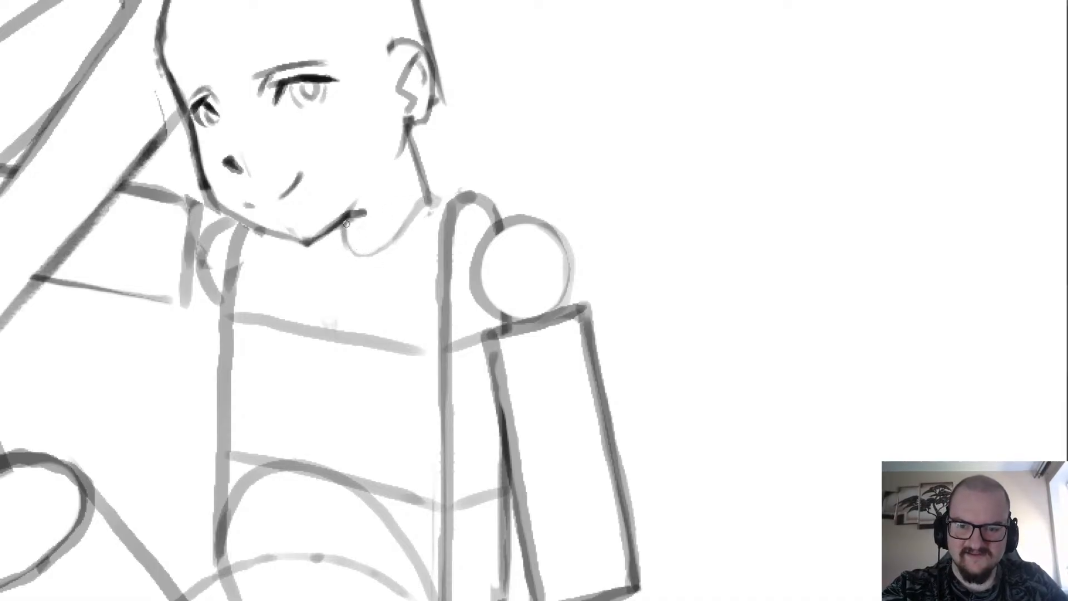
pyautogui.moveTo(352, 254); pyautogui.dragTo(398, 235)
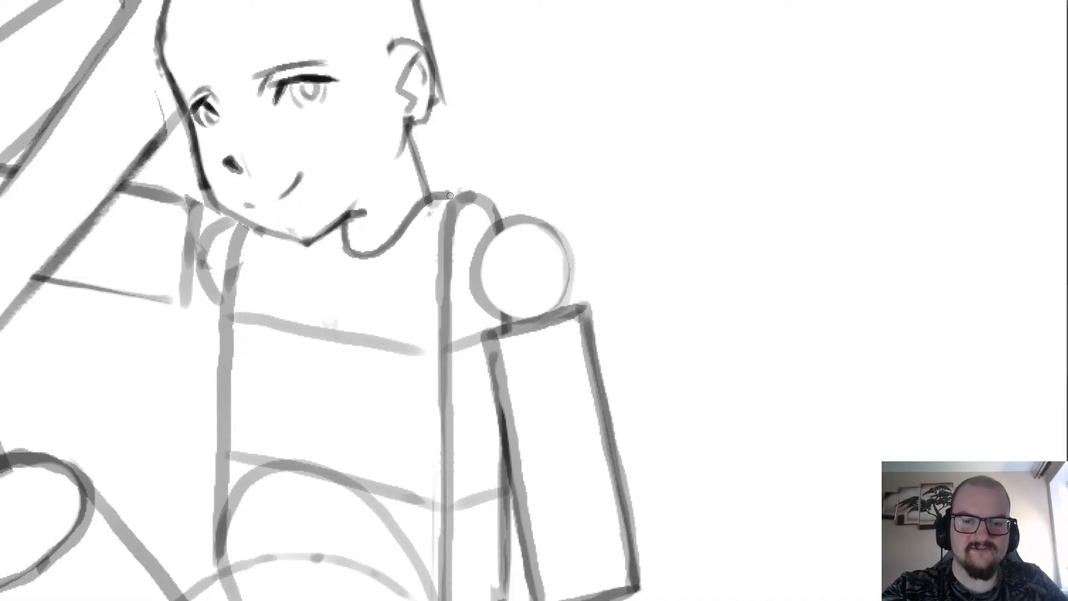
pyautogui.scroll(-3, 459, 179)
pyautogui.scroll(2, 424, 176)
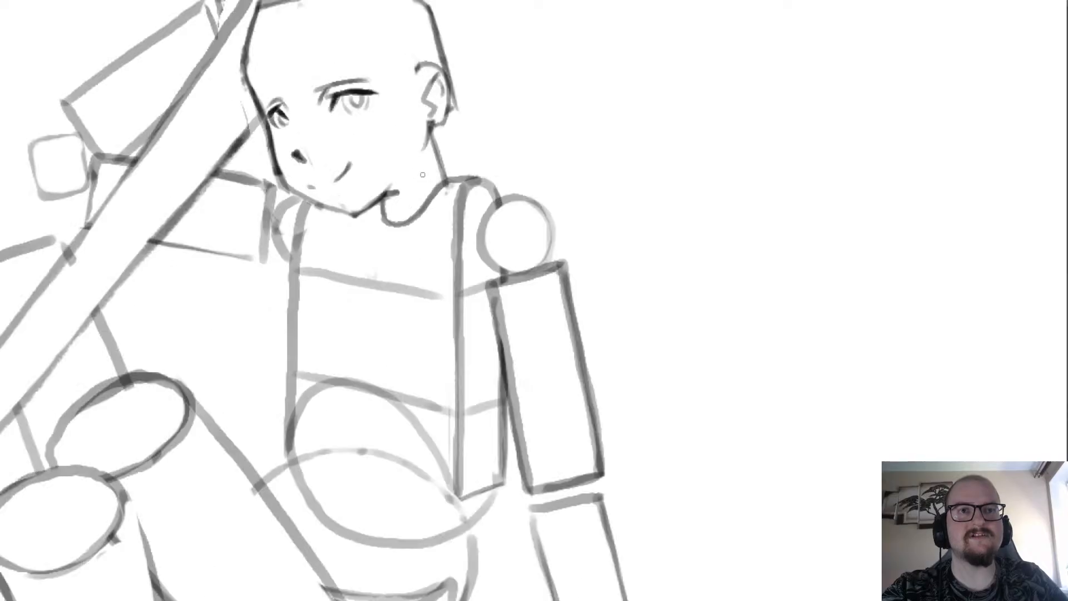
# Erase the stray body lines touching the lower face and round the contour between the chin and cheek.
pyautogui.scroll(2, 347, 182)
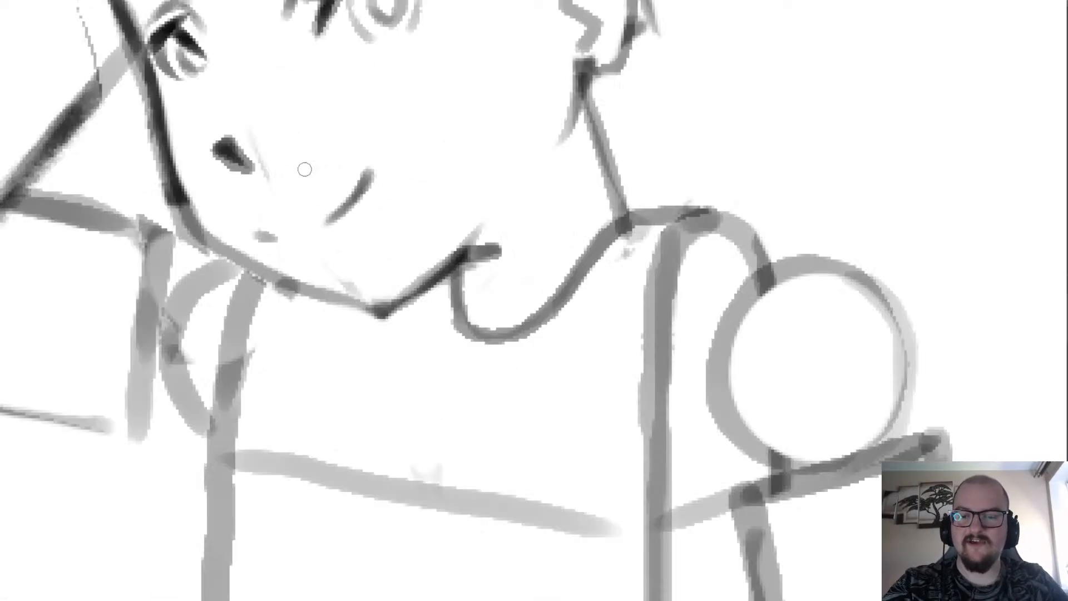
pyautogui.scroll(-3, 336, 333)
pyautogui.scroll(3, 345, 323)
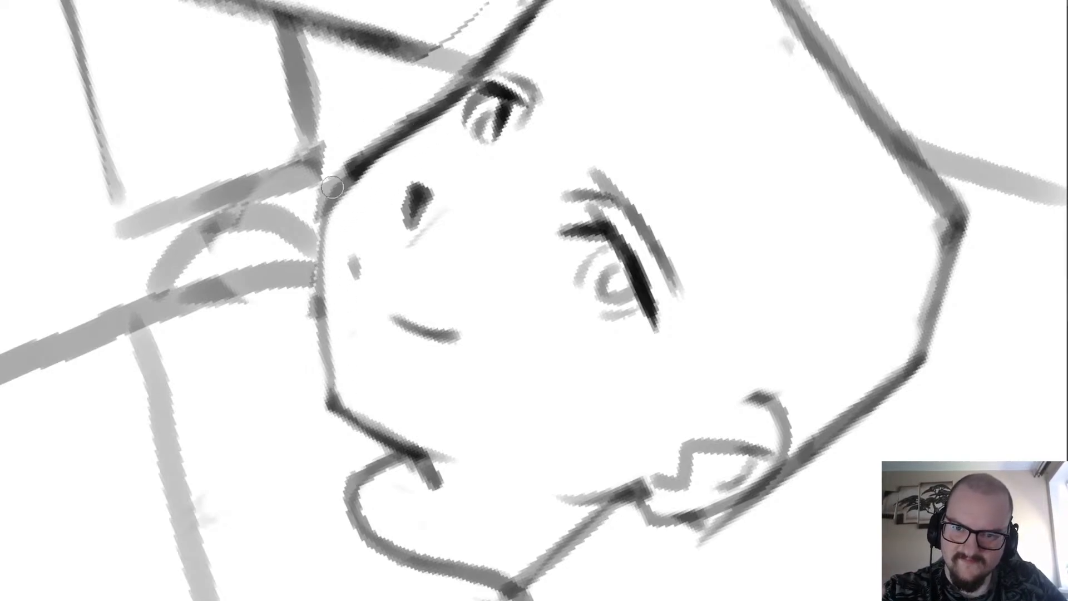
pyautogui.moveTo(311, 303)
pyautogui.mouseDown()
pyautogui.moveTo(313, 260)
pyautogui.moveTo(348, 167)
pyautogui.mouseUp()
pyautogui.moveTo(320, 213); pyautogui.dragTo(350, 164)
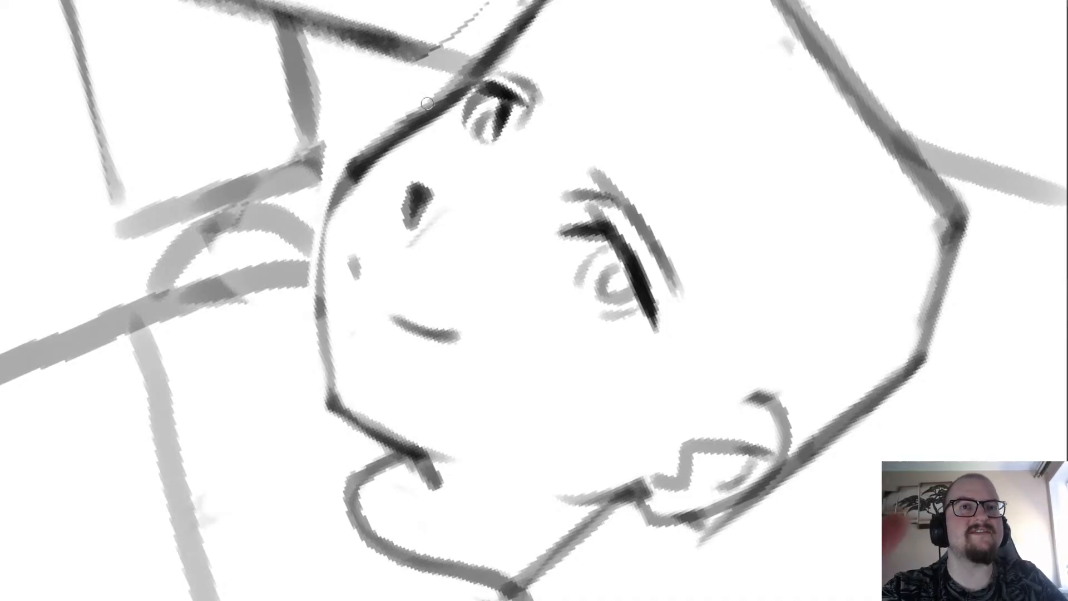
# Smooth the far side of the face contour from the cheek past the eye up to the forehead.
pyautogui.scroll(-2, 362, 189)
pyautogui.scroll(2, 347, 191)
pyautogui.moveTo(326, 216); pyautogui.dragTo(405, 129)
pyautogui.moveTo(372, 169)
pyautogui.mouseDown()
pyautogui.moveTo(474, 81)
pyautogui.moveTo(396, 149)
pyautogui.mouseUp()
pyautogui.scroll(-3, 414, 88)
pyautogui.scroll(2, 465, 48)
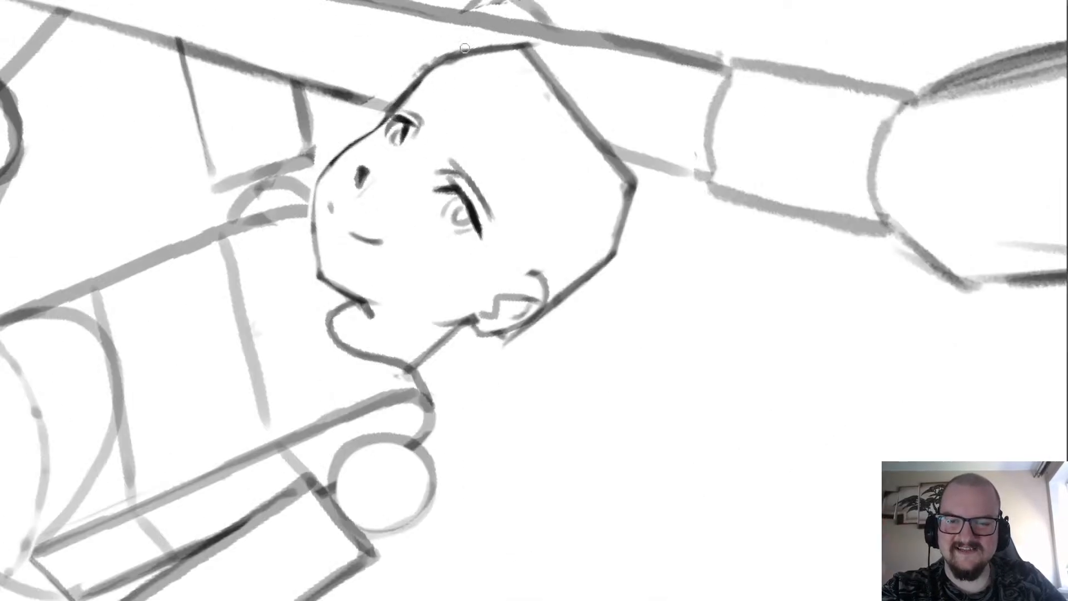
pyautogui.moveTo(410, 105); pyautogui.dragTo(457, 65)
pyautogui.moveTo(488, 54); pyautogui.dragTo(497, 59)
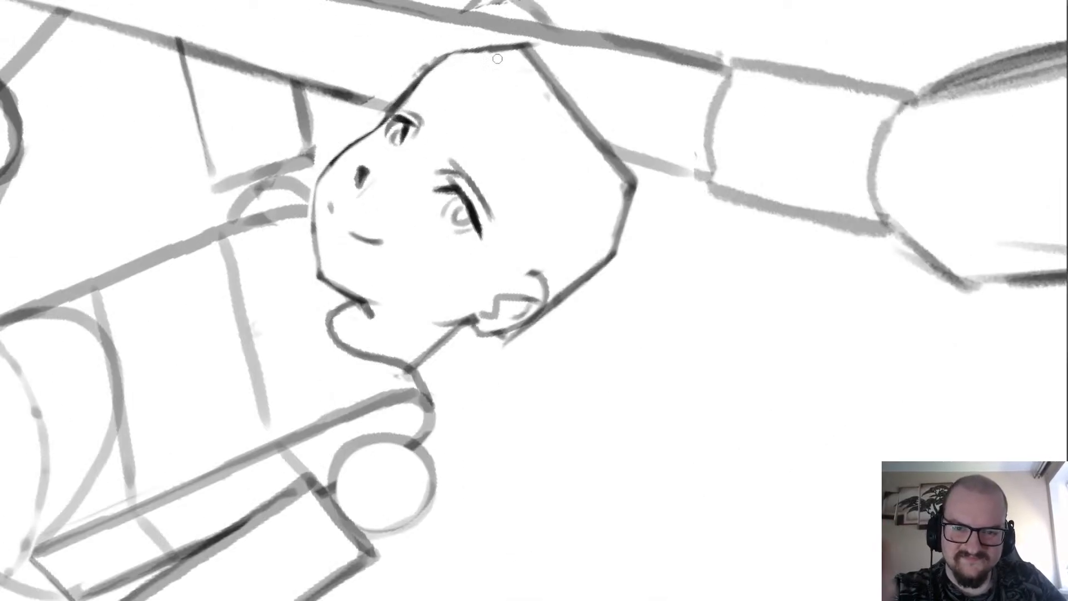
# Redraw the lower face contour as a darker line from the chin up past the mouth toward the cheek.
pyautogui.scroll(-2, 483, 118)
pyautogui.scroll(2, 512, 92)
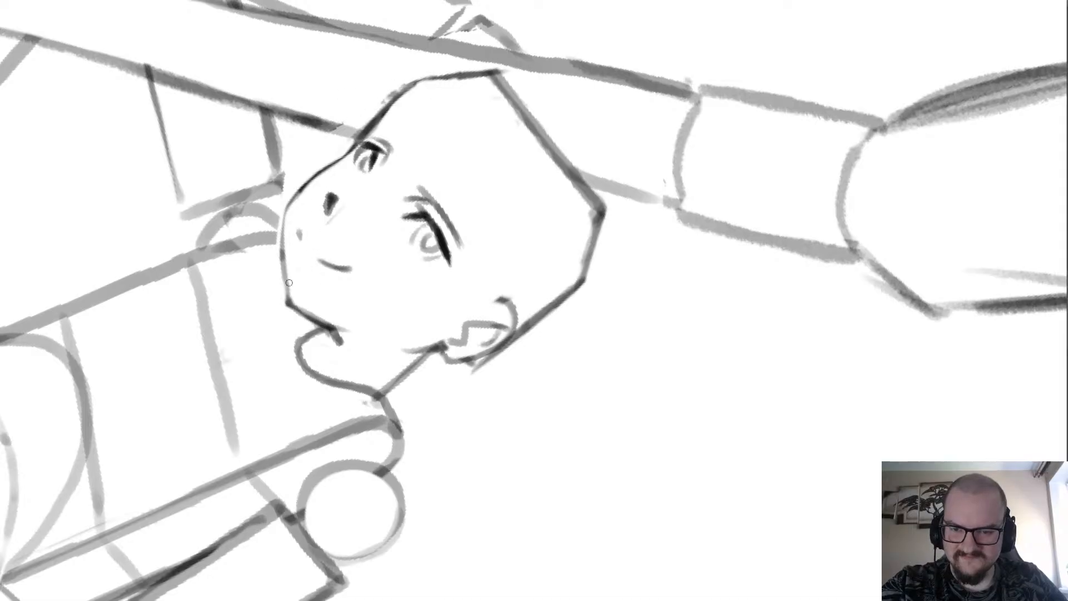
pyautogui.moveTo(289, 304); pyautogui.dragTo(283, 221)
pyautogui.hotkey('ctrl', 'z')
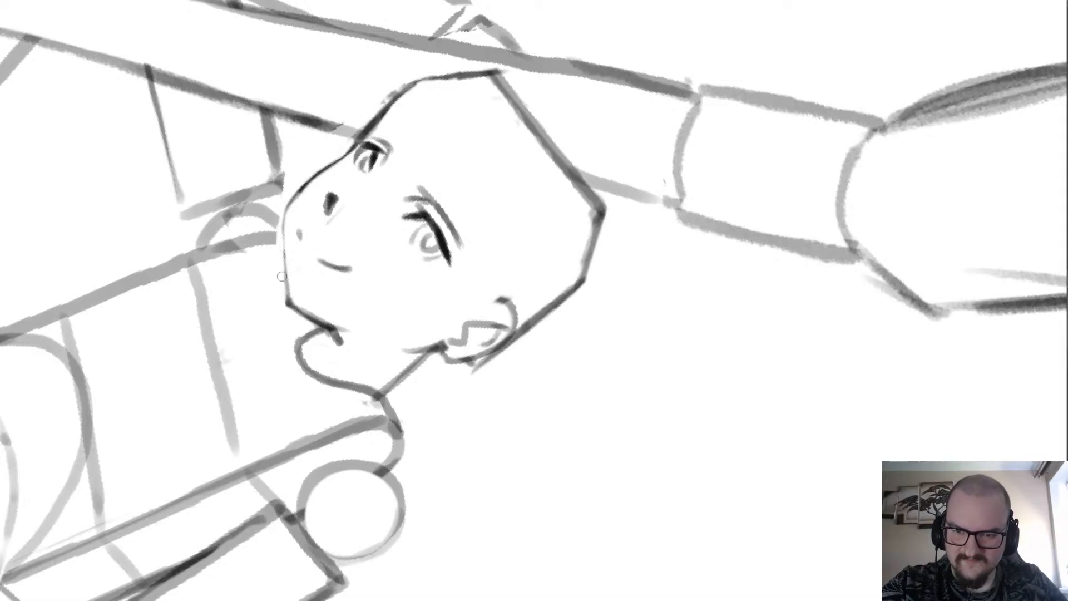
pyautogui.moveTo(286, 303)
pyautogui.mouseDown()
pyautogui.moveTo(282, 225)
pyautogui.moveTo(296, 192)
pyautogui.mouseUp()
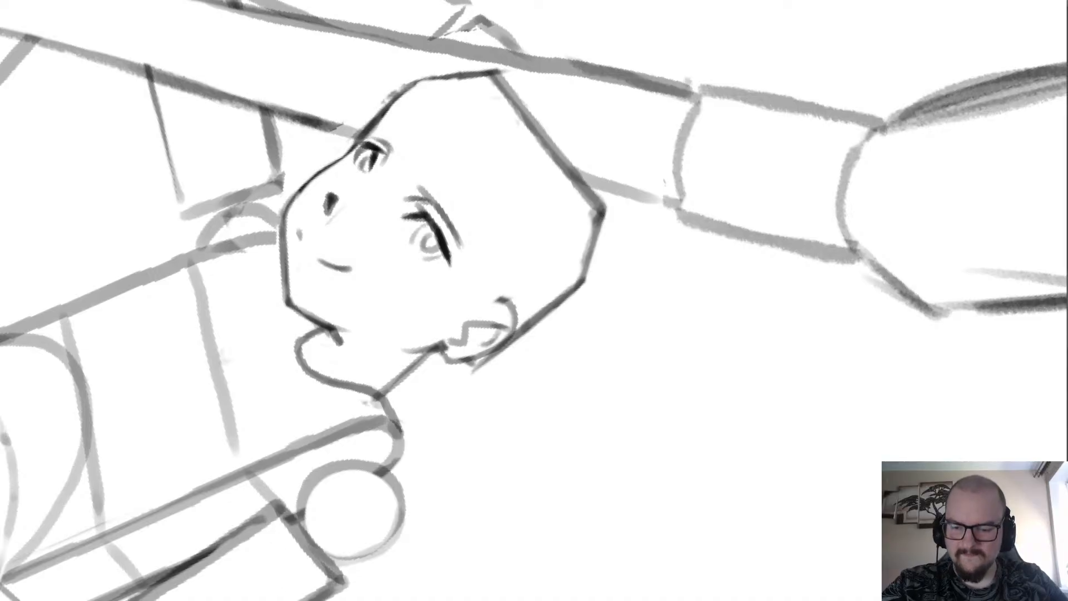
pyautogui.scroll(-4, 534, 300)
pyautogui.scroll(4, 389, 345)
pyautogui.press('5')
pyautogui.scroll(-4, 295, 397)
pyautogui.scroll(4, 464, 115)
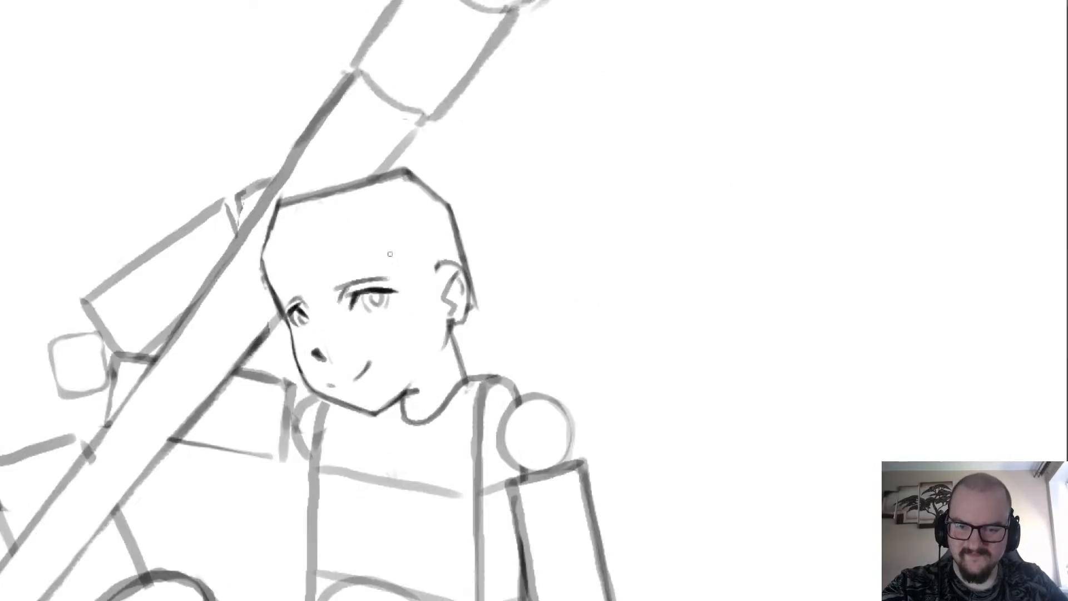
# Draw a light curve under the near eye, running from beside the nose across the cheek and up past the outer eye corner.
pyautogui.scroll(3, 390, 254)
pyautogui.scroll(-2, 366, 219)
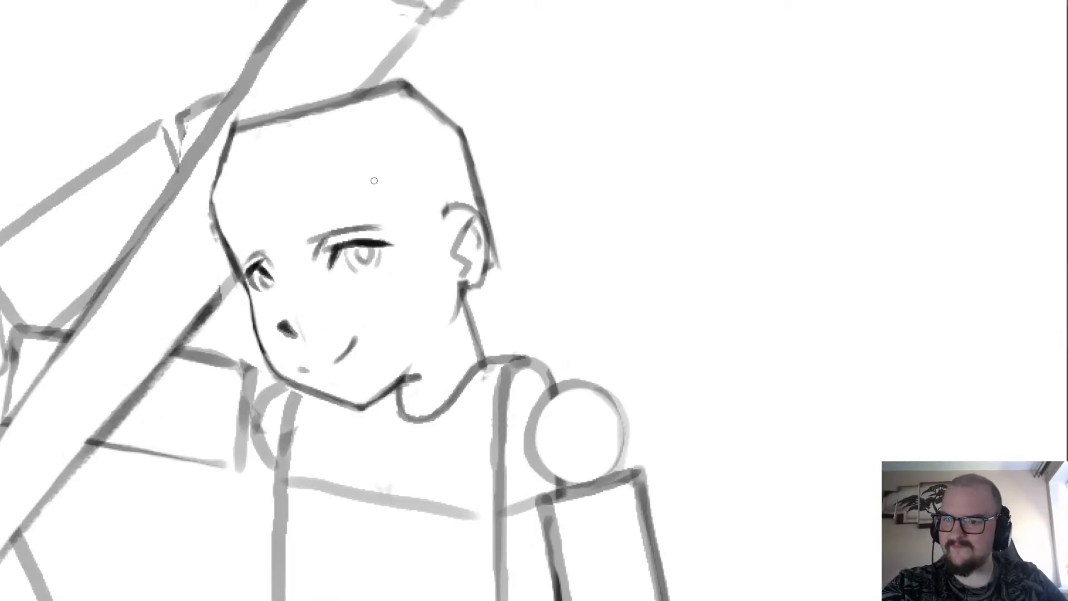
pyautogui.scroll(2, 323, 213)
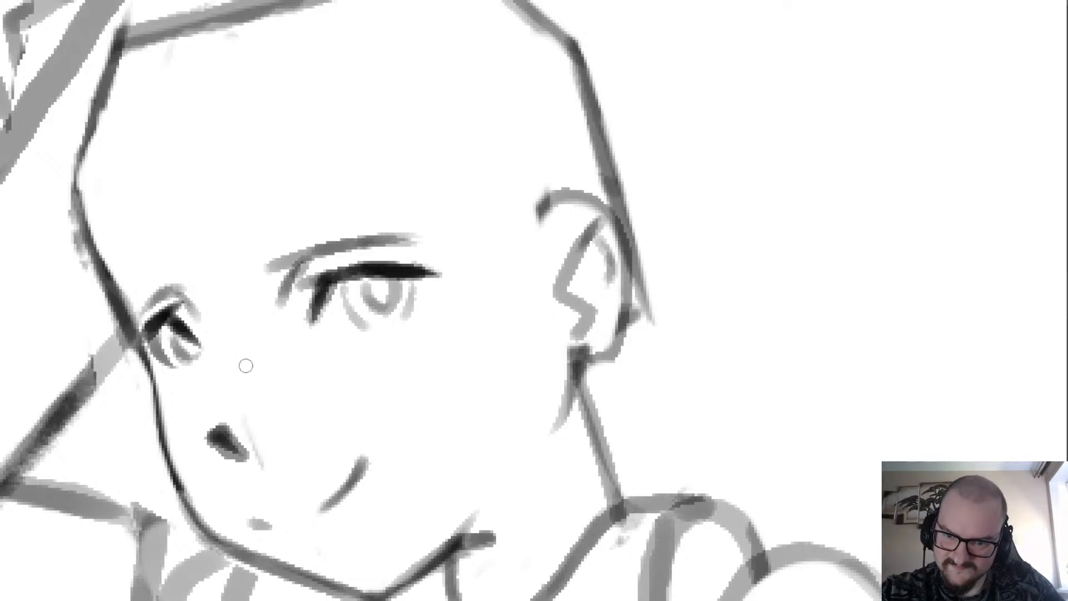
pyautogui.moveTo(244, 365)
pyautogui.mouseDown()
pyautogui.moveTo(377, 370)
pyautogui.moveTo(440, 312)
pyautogui.moveTo(469, 250)
pyautogui.mouseUp()
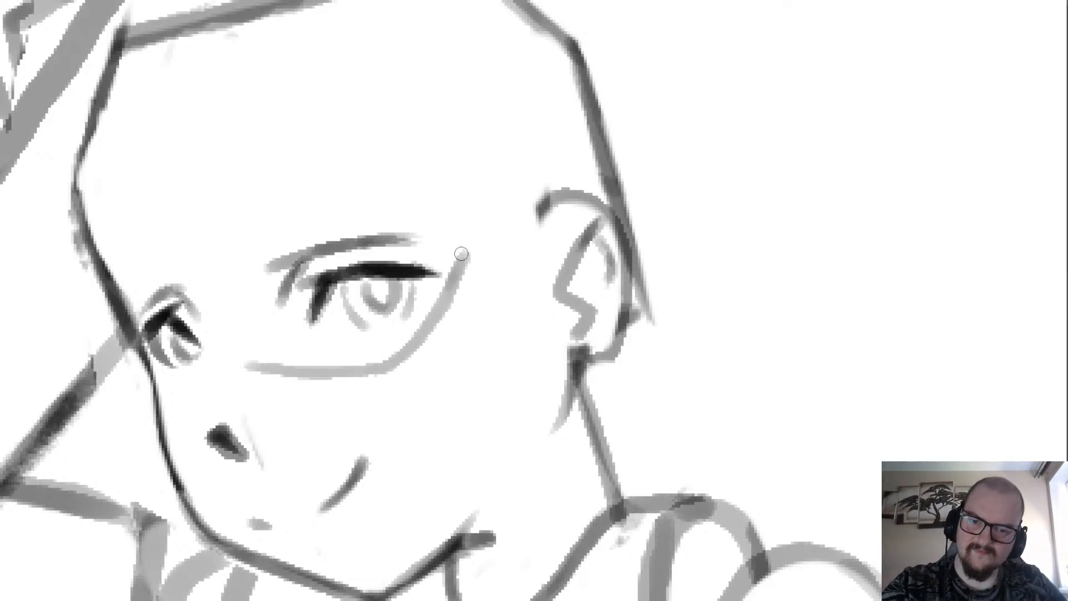
pyautogui.scroll(-5, 441, 231)
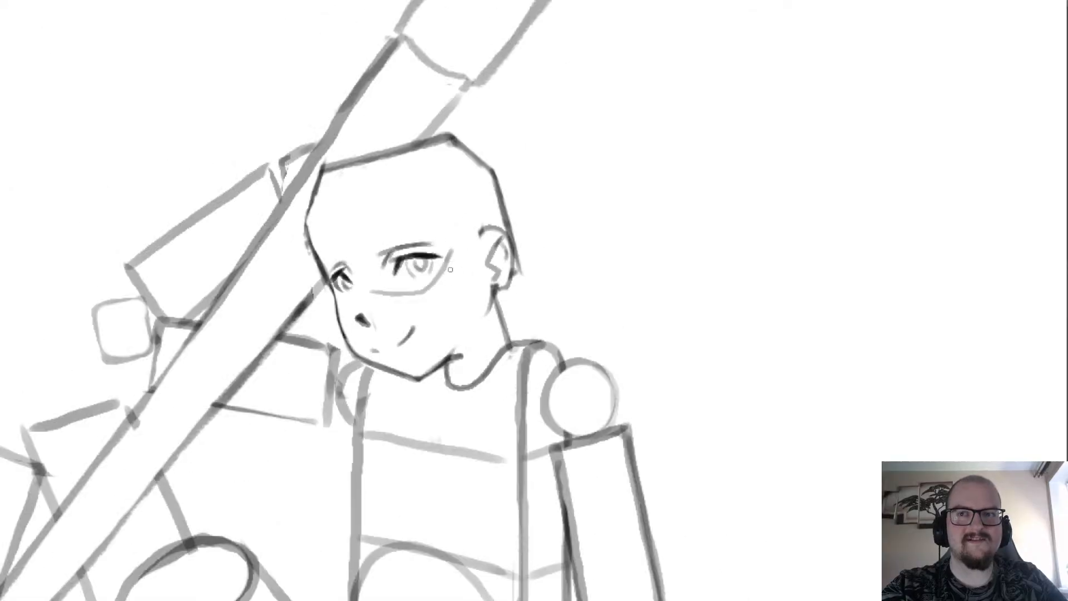
# Rework the outer end of the under-eye curve so it bends outward toward the ear below the eye corner.
pyautogui.scroll(5, 444, 316)
pyautogui.moveTo(461, 289)
pyautogui.mouseDown()
pyautogui.moveTo(441, 336)
pyautogui.moveTo(478, 334)
pyautogui.moveTo(471, 329)
pyautogui.mouseUp()
pyautogui.press('b')
pyautogui.hotkey('ctrl', 'z')
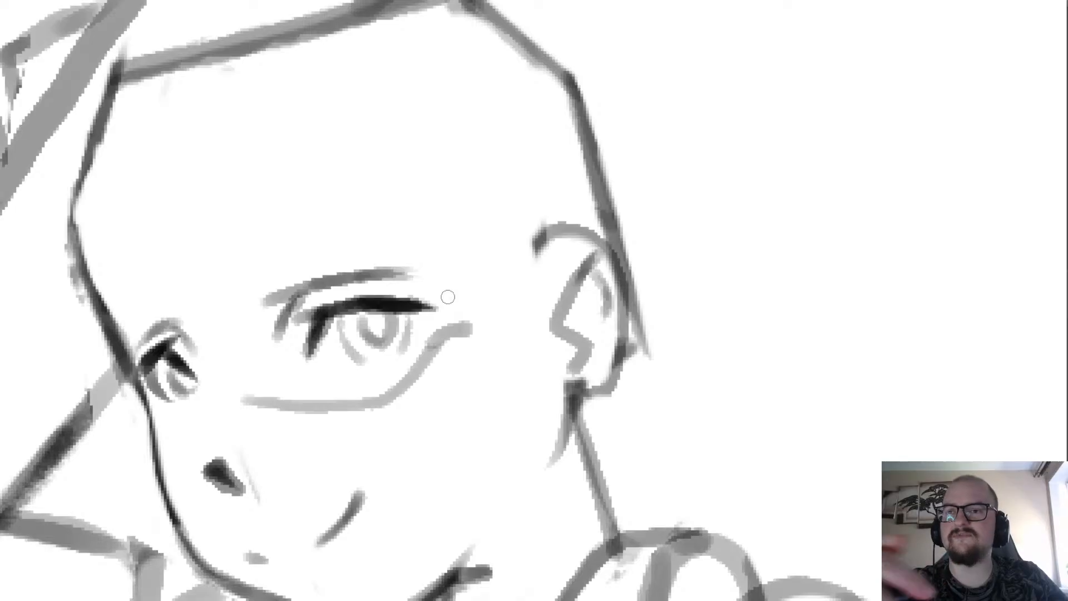
# Draw a second, lower curve parallel to the under-eye line, starting from its outer end and running down across the cheek.
pyautogui.moveTo(478, 328); pyautogui.dragTo(419, 410)
pyautogui.hotkey('ctrl', 'z')
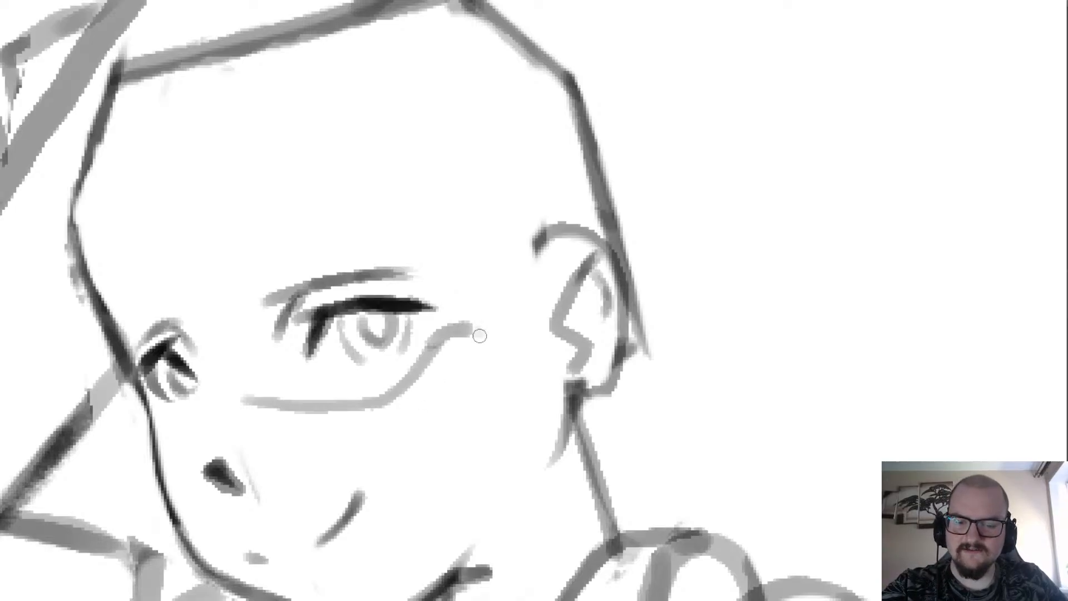
pyautogui.moveTo(479, 334)
pyautogui.mouseDown()
pyautogui.moveTo(410, 424)
pyautogui.moveTo(319, 430)
pyautogui.moveTo(243, 404)
pyautogui.mouseUp()
pyautogui.hotkey('ctrl', 'z')
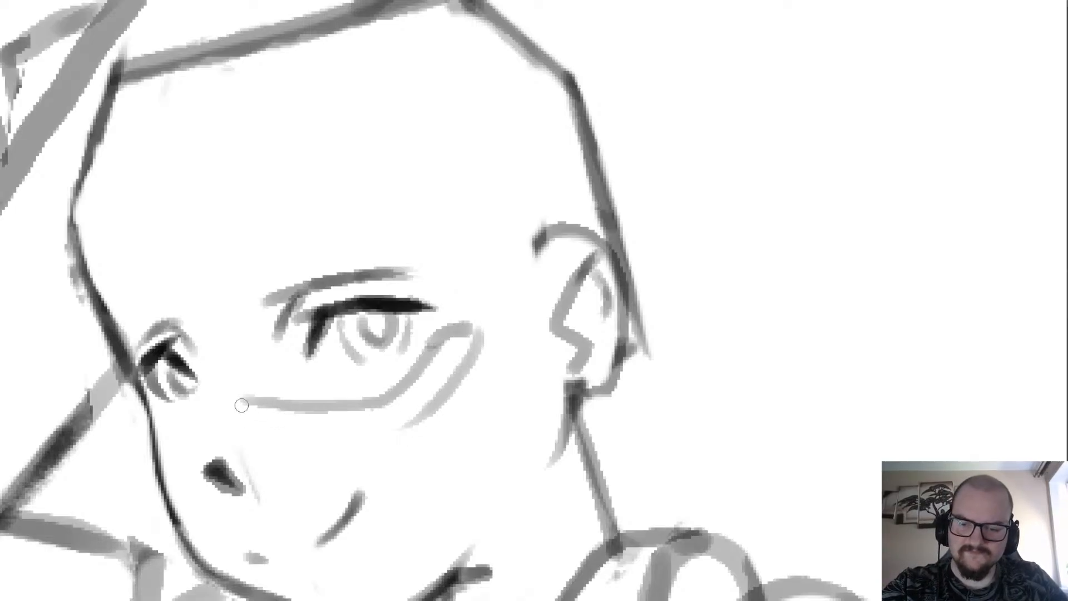
pyautogui.scroll(-4, 243, 274)
pyautogui.scroll(-1, 214, 317)
pyautogui.moveTo(590, 473); pyautogui.dragTo(262, 462)
pyautogui.scroll(-1, 262, 462)
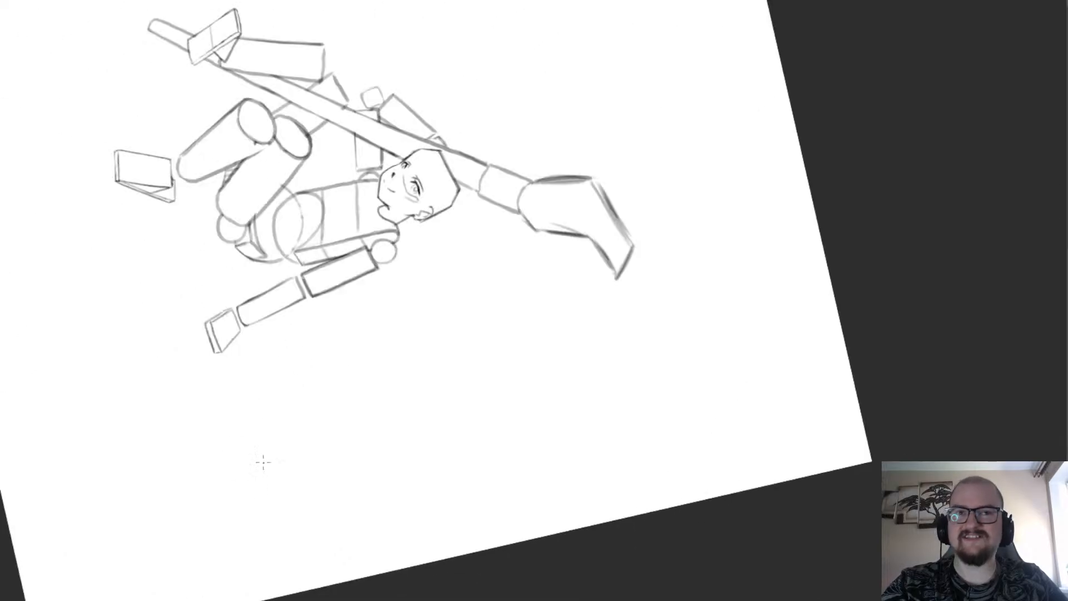
pyautogui.scroll(1, 474, 68)
pyautogui.scroll(5, 456, 173)
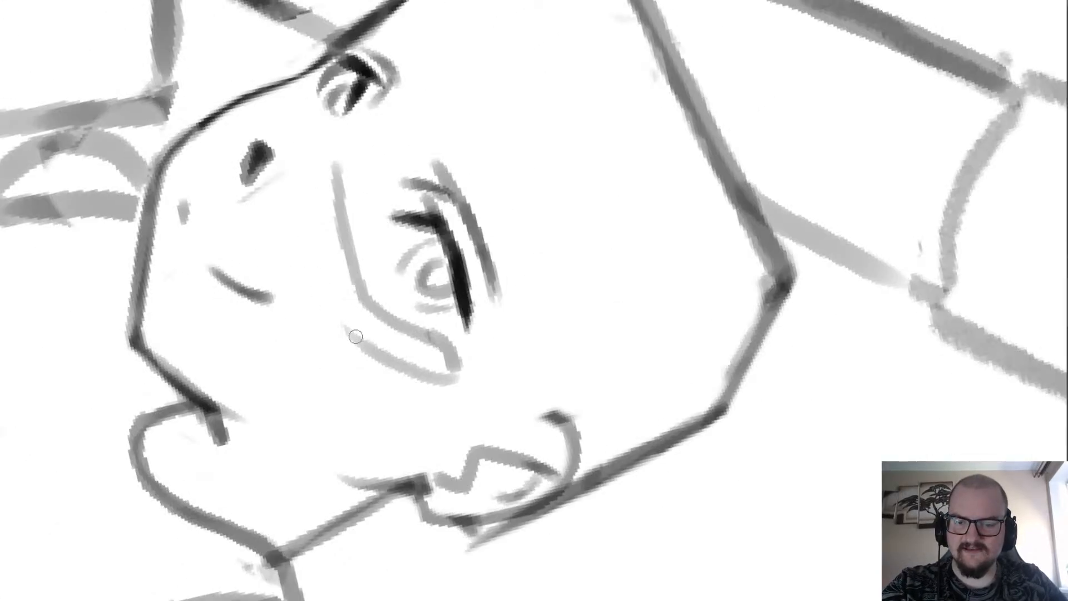
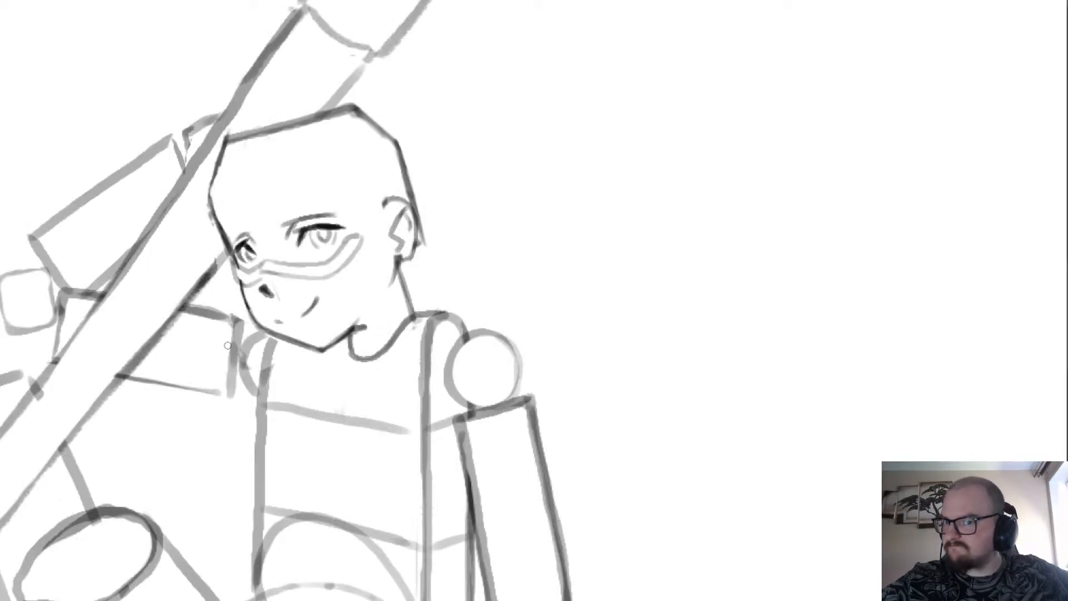
# Rework the outer end of the under-eye band into a sharp corner beside the near eye, darkening its lower edge.
pyautogui.scroll(5, 256, 255)
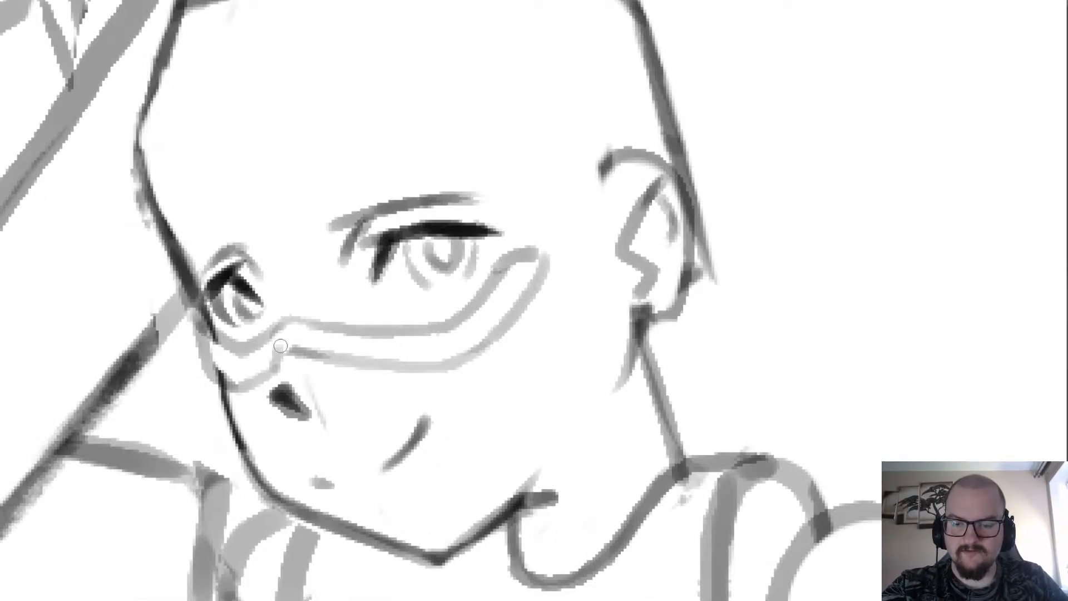
pyautogui.scroll(-3, 295, 308)
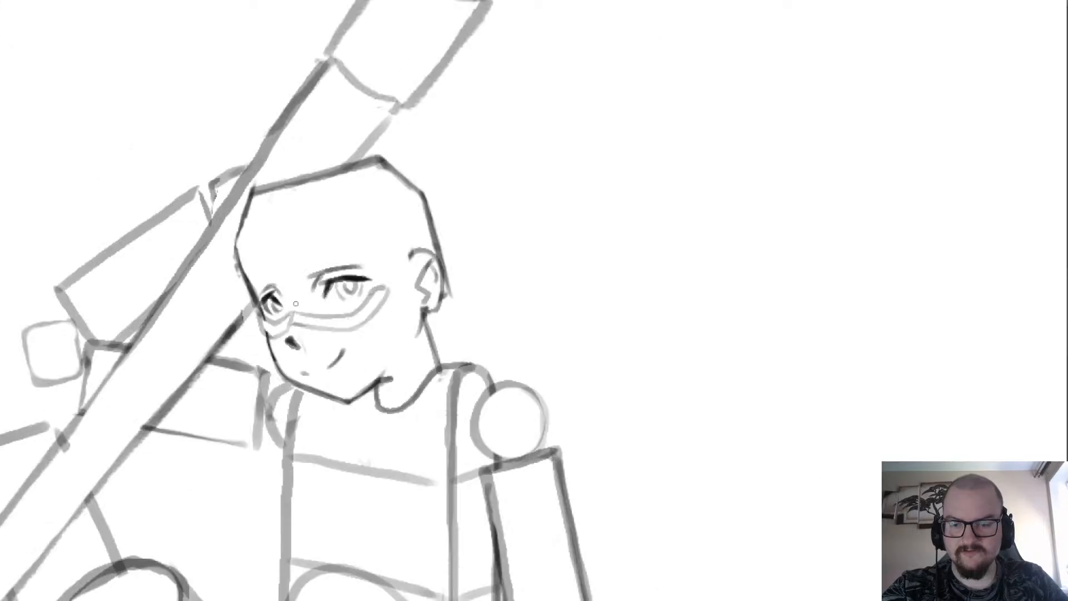
pyautogui.moveTo(296, 308); pyautogui.dragTo(264, 341)
pyautogui.scroll(1, 321, 334)
pyautogui.scroll(2, 368, 316)
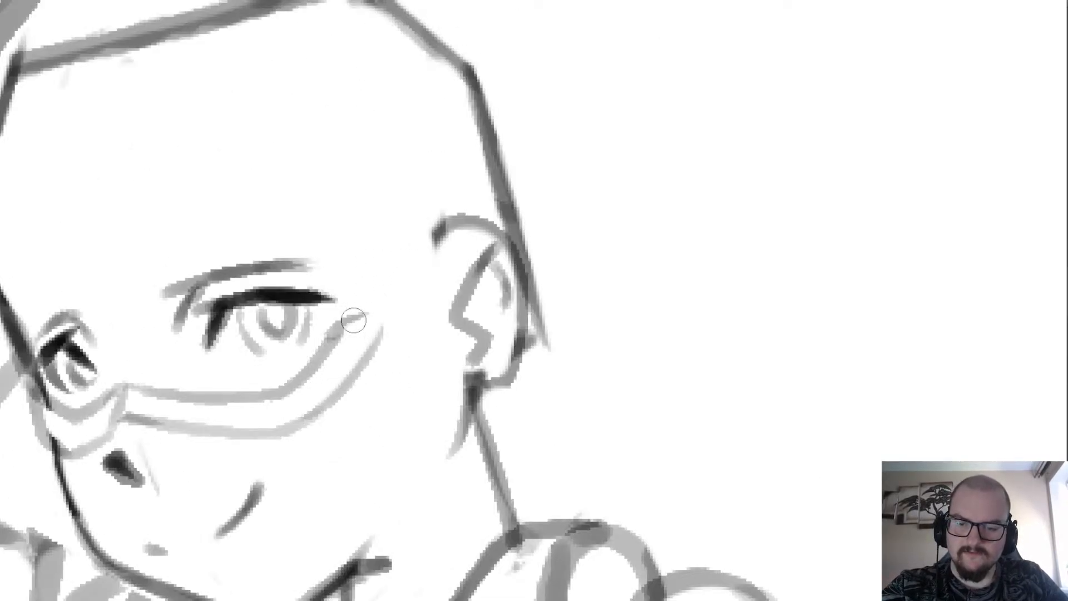
pyautogui.scroll(-1, 354, 320)
pyautogui.scroll(-3, 313, 265)
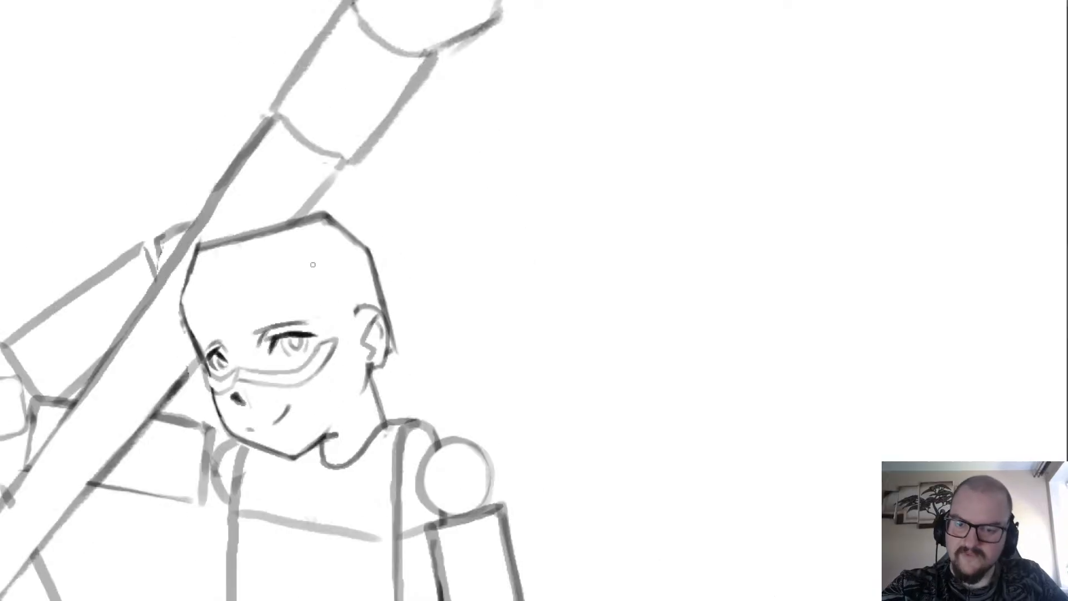
pyautogui.scroll(-1, 312, 265)
pyautogui.scroll(4, 150, 392)
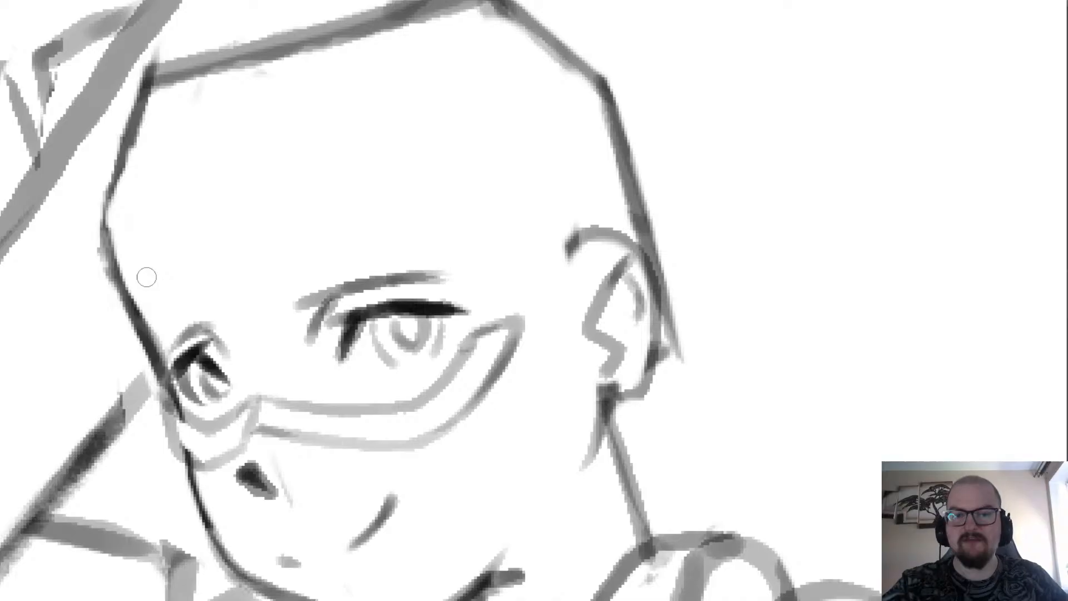
pyautogui.scroll(-2, 192, 311)
pyautogui.scroll(2, 356, 276)
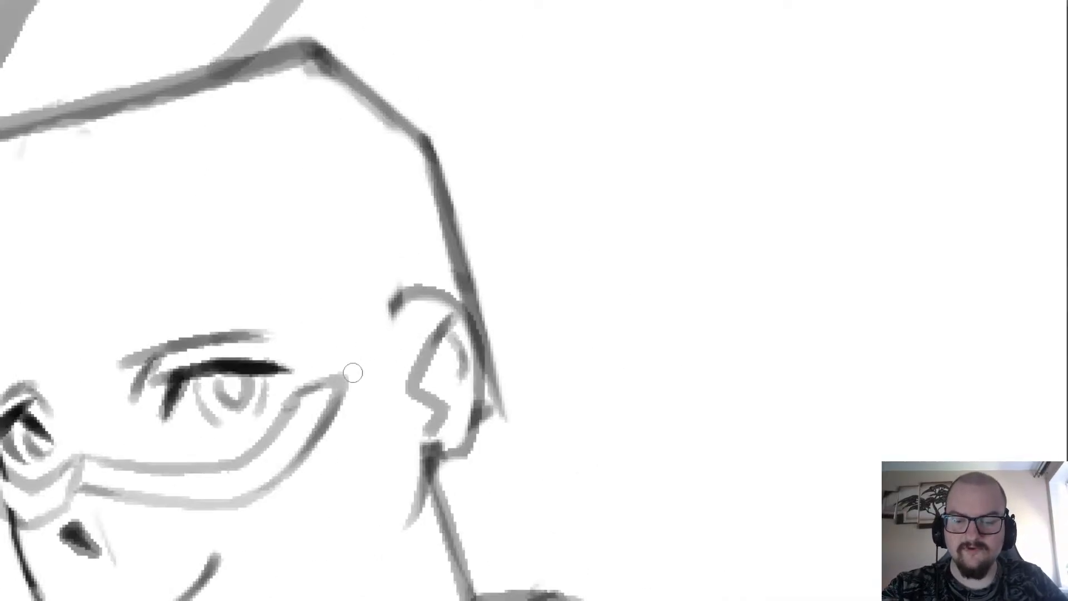
# Draw a light, narrow upright block rising from the outer end of the under-eye band, past the near eyebrow.
pyautogui.press('b')
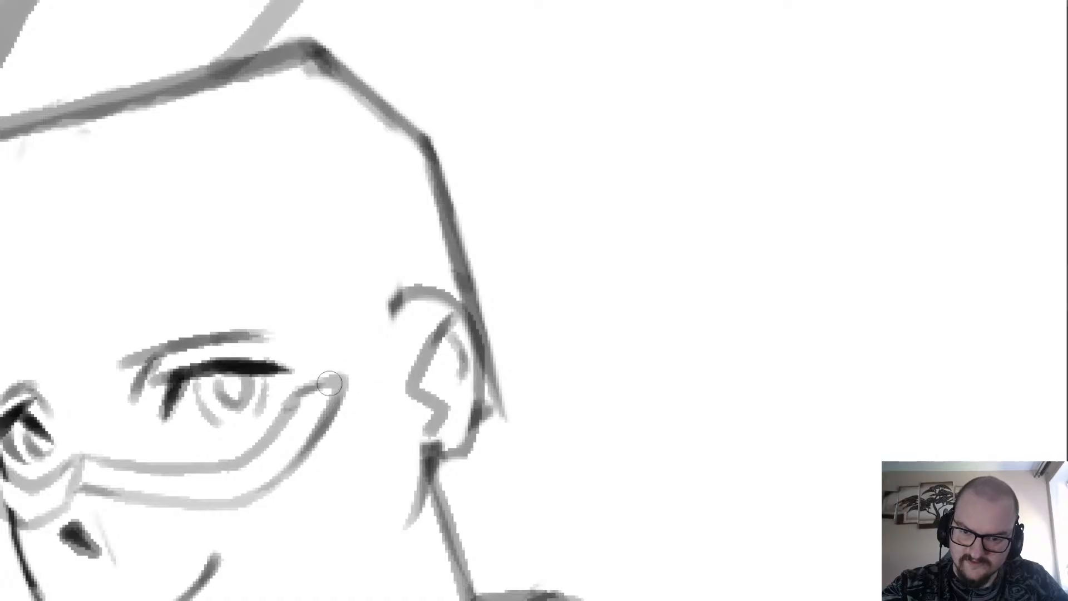
pyautogui.moveTo(320, 386); pyautogui.dragTo(360, 374)
pyautogui.hotkey('ctrl', 'z')
pyautogui.hotkey('ctrl', 'z')
pyautogui.scroll(-3, 365, 322)
pyautogui.moveTo(303, 392)
pyautogui.mouseDown()
pyautogui.moveTo(356, 374)
pyautogui.moveTo(346, 308)
pyautogui.mouseUp()
pyautogui.scroll(3, 328, 333)
pyautogui.moveTo(355, 355); pyautogui.dragTo(338, 290)
pyautogui.hotkey('ctrl', 'z')
pyautogui.hotkey('ctrl', 'z')
pyautogui.moveTo(354, 375)
pyautogui.mouseDown()
pyautogui.moveTo(339, 293)
pyautogui.moveTo(381, 281)
pyautogui.moveTo(398, 352)
pyautogui.moveTo(373, 267)
pyautogui.moveTo(344, 275)
pyautogui.moveTo(357, 362)
pyautogui.mouseUp()
pyautogui.hotkey('ctrl', 'z')
# Try a second curve outside the band's outer end, running from its underside up toward the ear.
pyautogui.moveTo(332, 270)
pyautogui.mouseDown()
pyautogui.moveTo(346, 356)
pyautogui.moveTo(341, 282)
pyautogui.moveTo(380, 263)
pyautogui.moveTo(397, 367)
pyautogui.moveTo(486, 286)
pyautogui.moveTo(504, 238)
pyautogui.moveTo(497, 195)
pyautogui.mouseUp()
pyautogui.hotkey('ctrl', 'z')
pyautogui.hotkey('ctrl', 'z')
pyautogui.scroll(-3, 305, 168)
pyautogui.scroll(3, 260, 318)
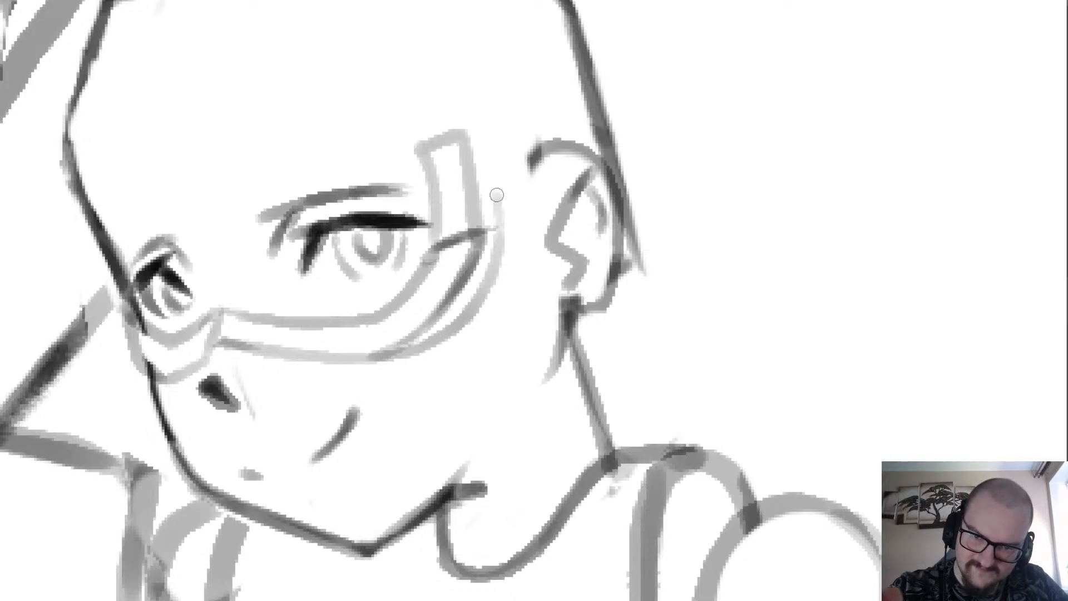
pyautogui.hotkey('ctrl', 'z')
pyautogui.scroll(-2, 492, 194)
pyautogui.scroll(2, 487, 192)
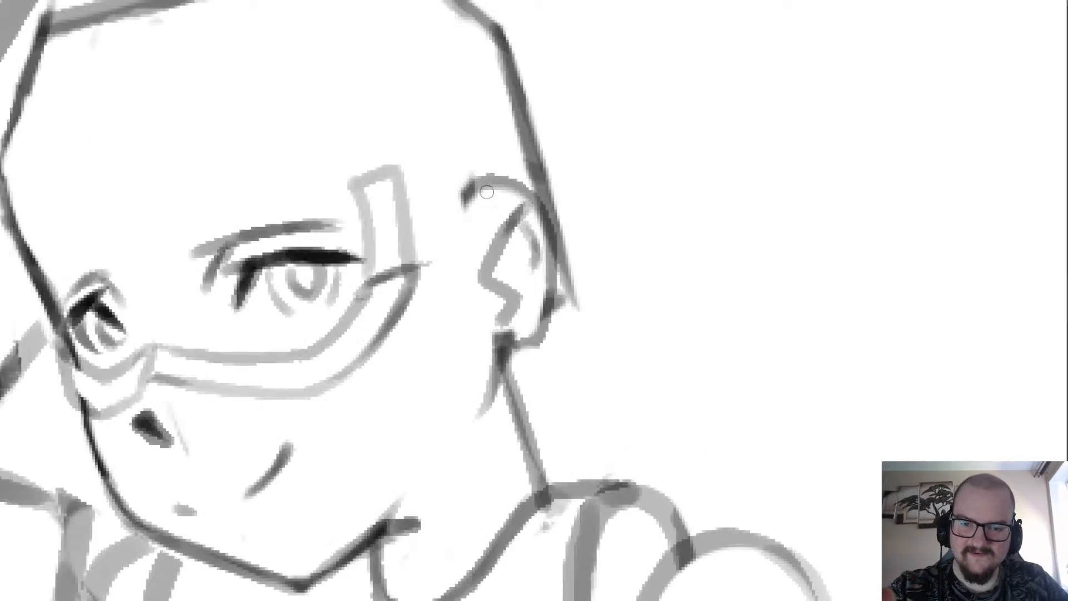
pyautogui.moveTo(414, 268)
pyautogui.mouseDown()
pyautogui.moveTo(443, 273)
pyautogui.moveTo(427, 180)
pyautogui.moveTo(419, 160)
pyautogui.moveTo(407, 162)
pyautogui.moveTo(382, 176)
pyautogui.moveTo(428, 177)
pyautogui.moveTo(448, 271)
pyautogui.mouseUp()
pyautogui.hotkey('ctrl', 'z')
# Add a narrow side plane facing the ear to the upright block and thin the block's middle edge with the eraser.
pyautogui.hotkey('ctrl', 'z')
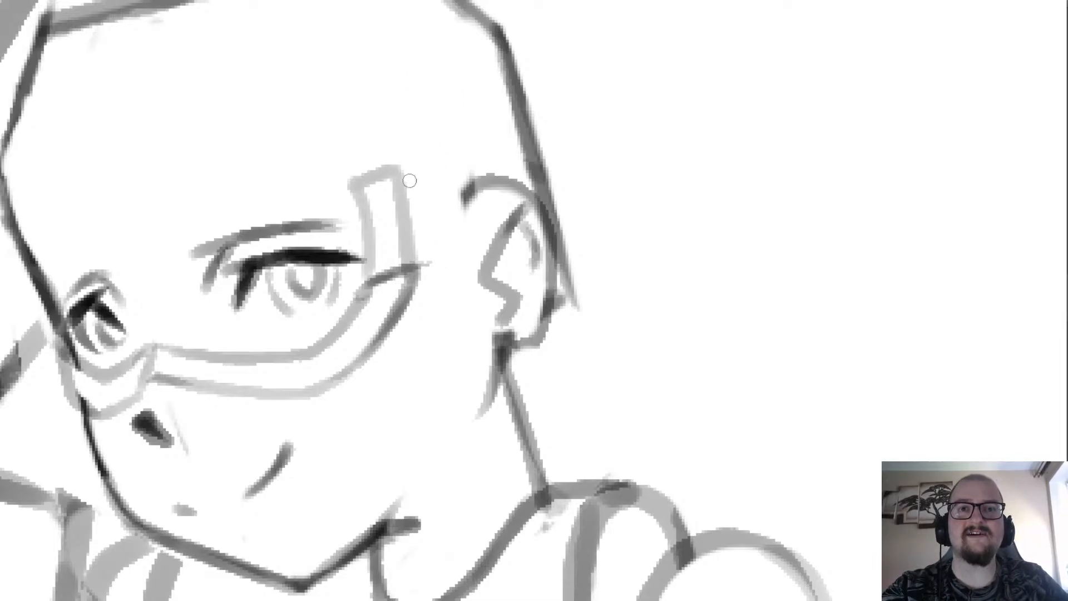
pyautogui.moveTo(400, 177)
pyautogui.mouseDown()
pyautogui.moveTo(436, 280)
pyautogui.moveTo(414, 271)
pyautogui.moveTo(441, 276)
pyautogui.moveTo(424, 178)
pyautogui.moveTo(399, 167)
pyautogui.moveTo(441, 187)
pyautogui.moveTo(443, 281)
pyautogui.moveTo(420, 179)
pyautogui.moveTo(439, 279)
pyautogui.mouseUp()
pyautogui.hotkey('ctrl', 'z')
pyautogui.press('b')
pyautogui.scroll(-2, 417, 159)
pyautogui.scroll(4, 400, 162)
pyautogui.press('e')
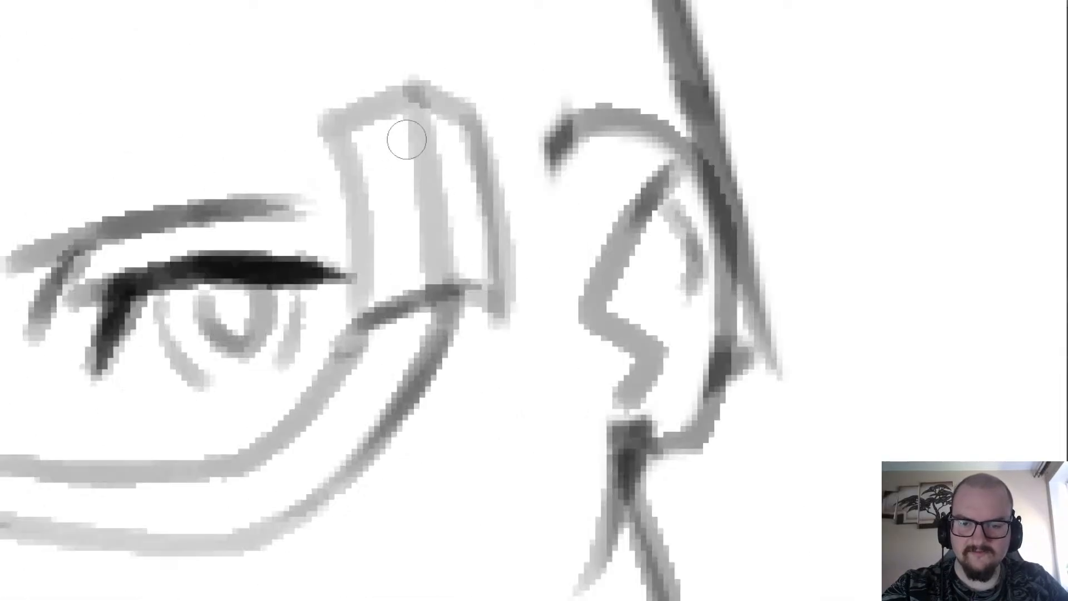
pyautogui.moveTo(408, 139)
pyautogui.mouseDown()
pyautogui.moveTo(423, 283)
pyautogui.moveTo(401, 115)
pyautogui.mouseUp()
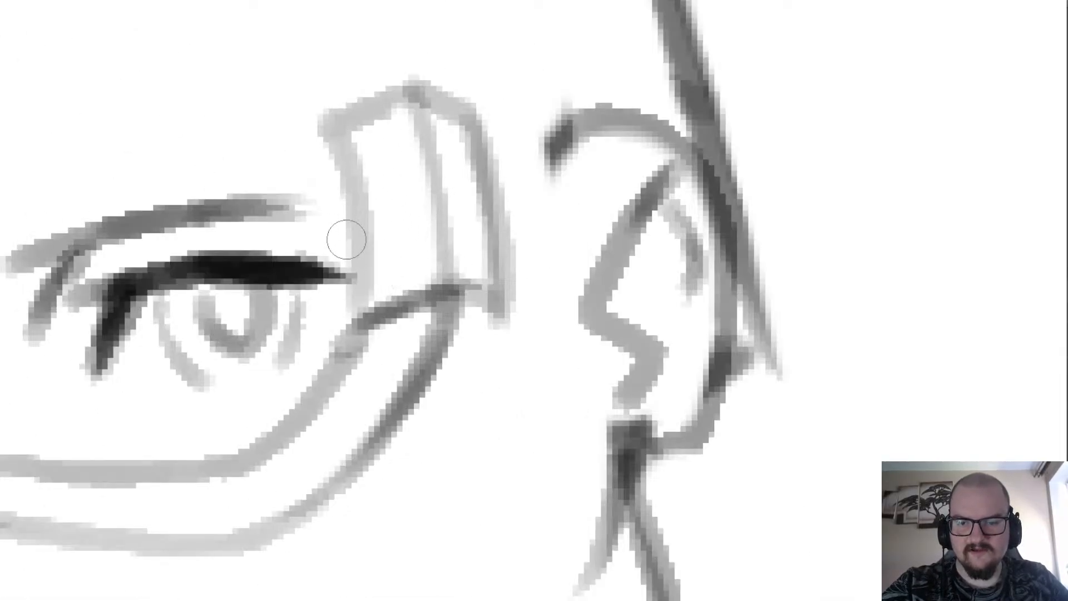
# Extend the near eye's dark upper lash line outward until it meets the upright block.
pyautogui.scroll(-4, 295, 124)
pyautogui.scroll(4, 302, 114)
pyautogui.press('b')
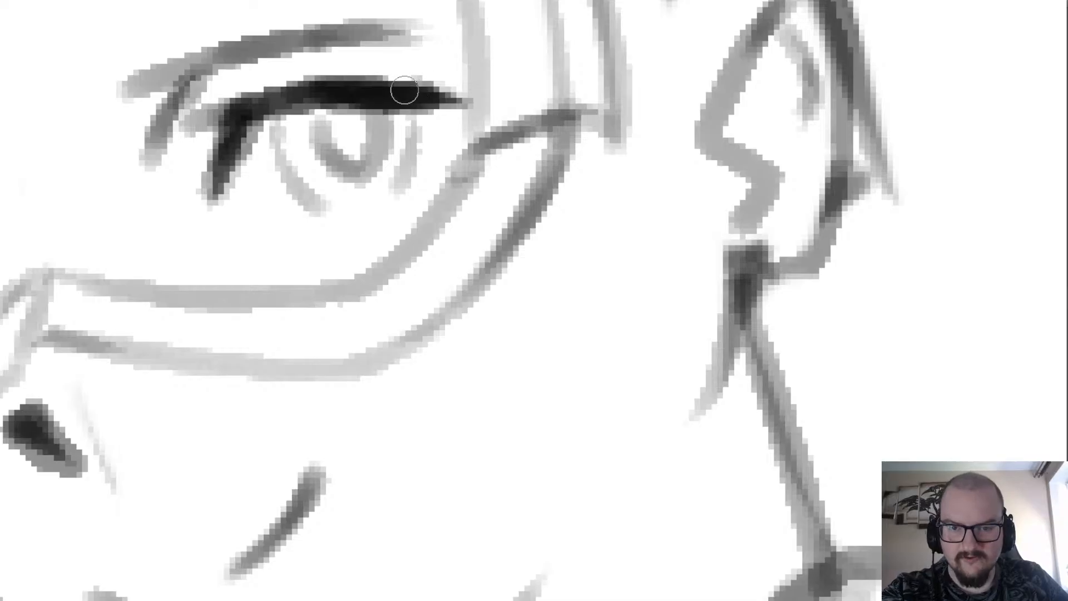
pyautogui.moveTo(407, 91)
pyautogui.mouseDown()
pyautogui.moveTo(464, 99)
pyautogui.moveTo(406, 92)
pyautogui.mouseUp()
pyautogui.scroll(-4, 389, 94)
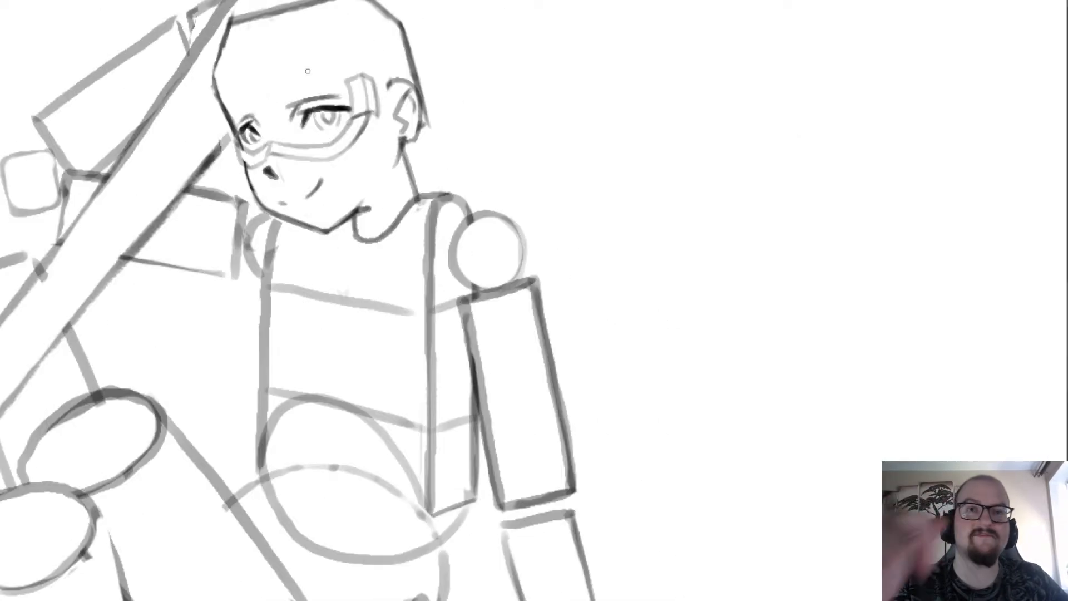
# Draw an outer curve parallel to the band's lower edge, from under the cheek up to the base of the block's side plane.
pyautogui.scroll(3, 362, 96)
pyautogui.moveTo(402, 151)
pyautogui.mouseDown()
pyautogui.moveTo(360, 218)
pyautogui.moveTo(374, 172)
pyautogui.moveTo(374, 205)
pyautogui.mouseUp()
pyautogui.hotkey('ctrl', 'z')
pyautogui.hotkey('ctrl', 'z')
pyautogui.hotkey('ctrl', 'z')
pyautogui.hotkey('ctrl', 'z')
pyautogui.moveTo(399, 152)
pyautogui.mouseDown()
pyautogui.moveTo(349, 228)
pyautogui.moveTo(309, 252)
pyautogui.mouseUp()
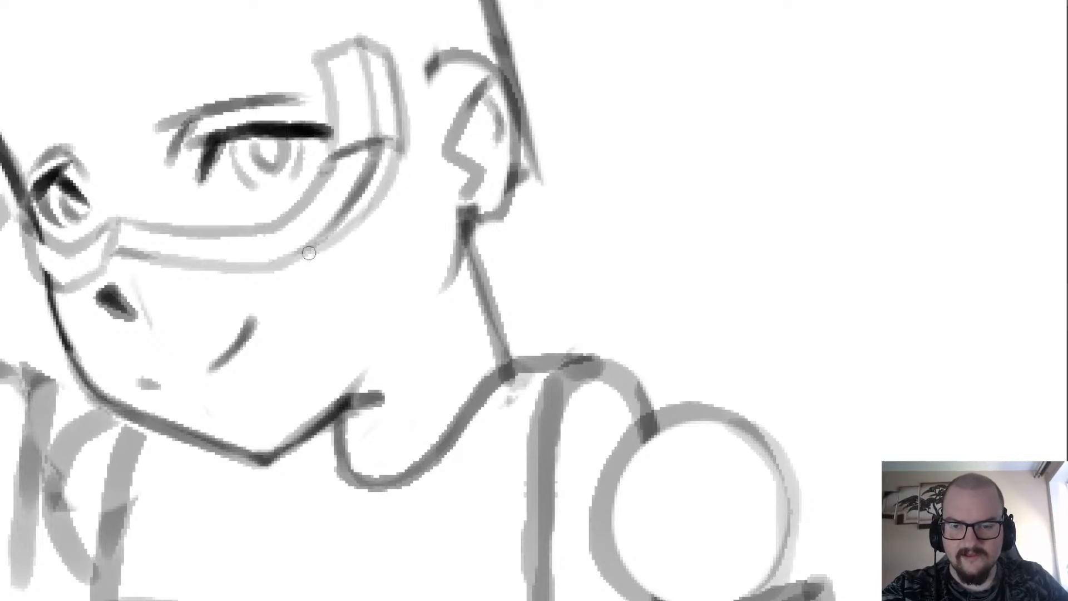
pyautogui.moveTo(359, 219)
pyautogui.mouseDown()
pyautogui.moveTo(278, 264)
pyautogui.moveTo(327, 243)
pyautogui.moveTo(392, 167)
pyautogui.moveTo(283, 263)
pyautogui.moveTo(401, 149)
pyautogui.mouseUp()
pyautogui.hotkey('ctrl', 'z')
pyautogui.hotkey('ctrl', 'z')
pyautogui.hotkey('ctrl', 'z')
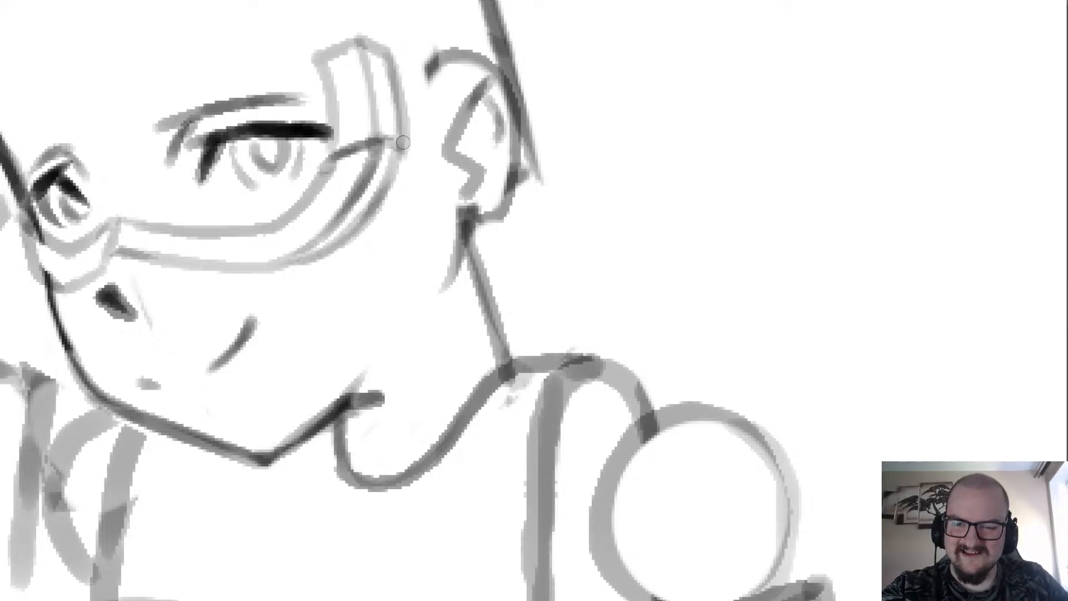
pyautogui.hotkey('ctrl', 'z')
pyautogui.moveTo(291, 262)
pyautogui.mouseDown()
pyautogui.moveTo(404, 151)
pyautogui.moveTo(396, 65)
pyautogui.mouseUp()
# Erase the excess line around the lower and upper corners of the block's side plane.
pyautogui.press('e')
pyautogui.moveTo(417, 129)
pyautogui.mouseDown()
pyautogui.moveTo(380, 60)
pyautogui.moveTo(399, 138)
pyautogui.mouseUp()
pyautogui.moveTo(374, 38); pyautogui.dragTo(390, 46)
pyautogui.scroll(-2, 323, 89)
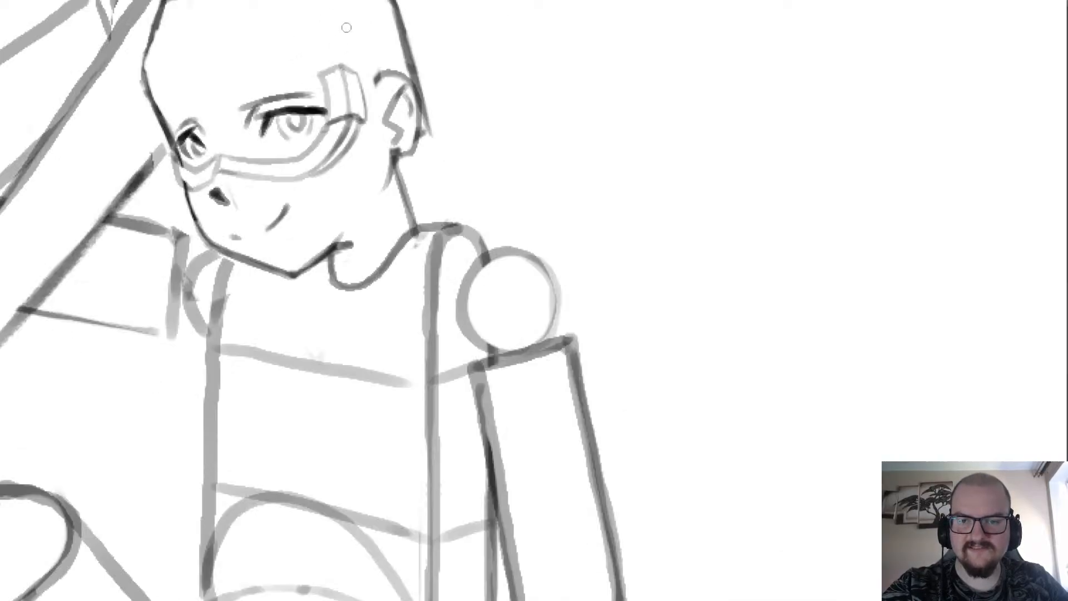
# Examine the eye band and temple block up close and in relation to the whole head and figure.
pyautogui.scroll(2, 346, 28)
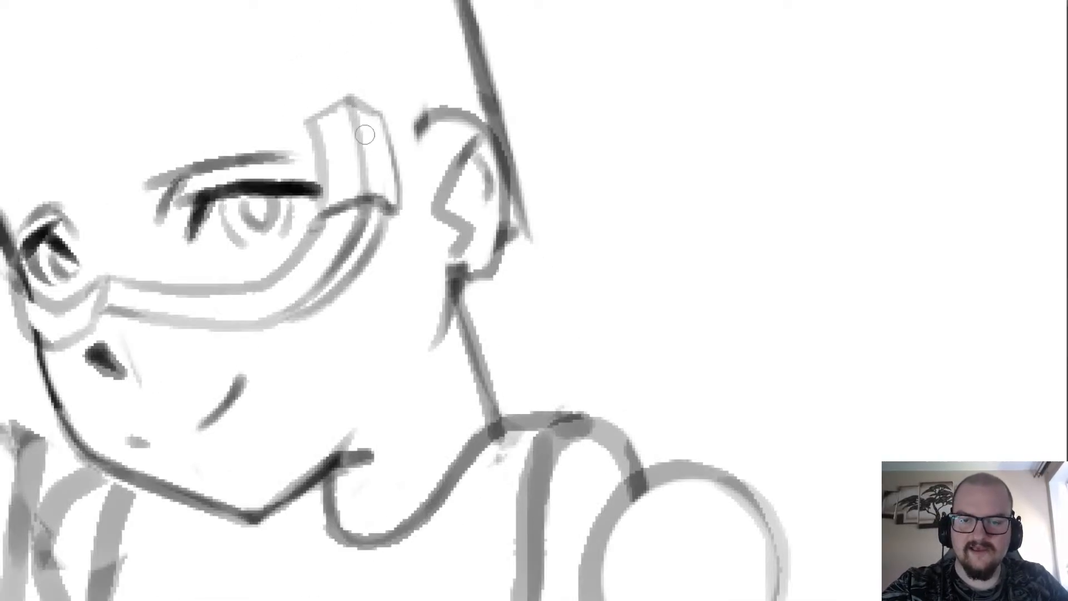
pyautogui.scroll(-3, 347, 104)
pyautogui.scroll(2, 237, 139)
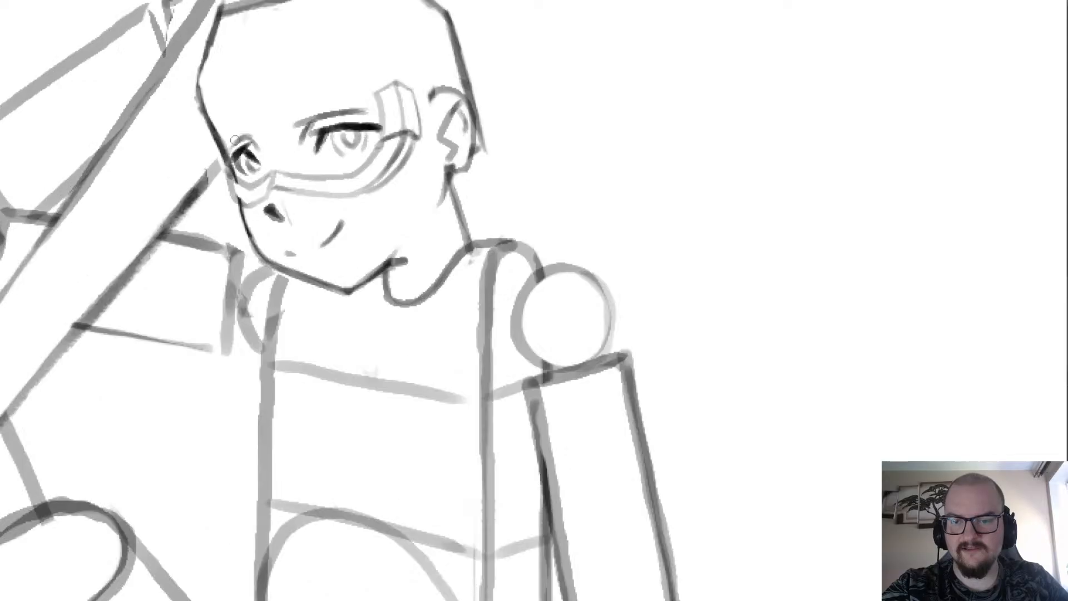
pyautogui.scroll(-2, 218, 152)
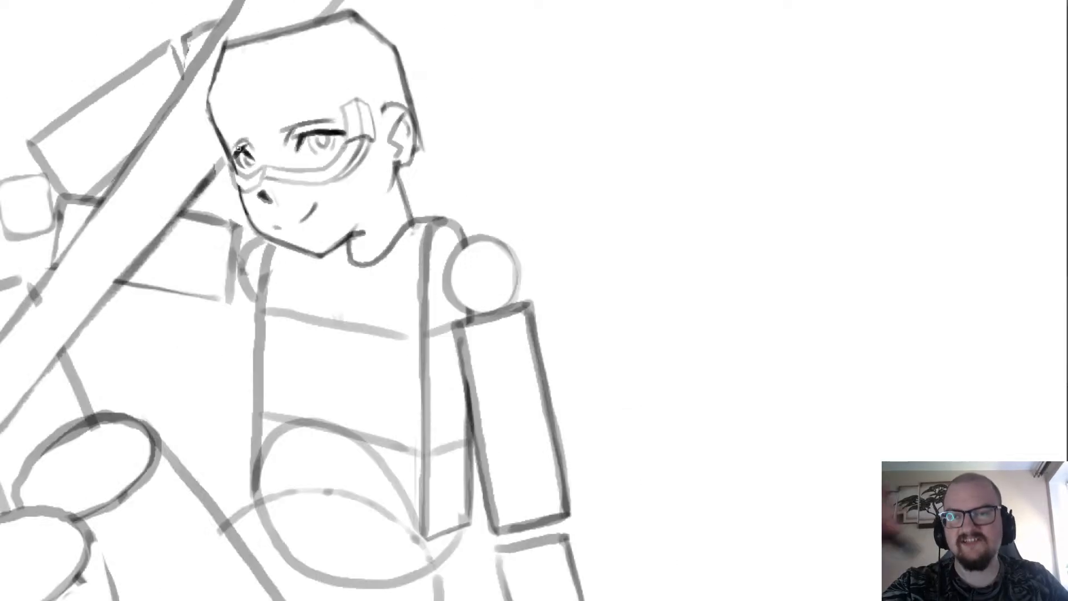
pyautogui.scroll(1, 238, 147)
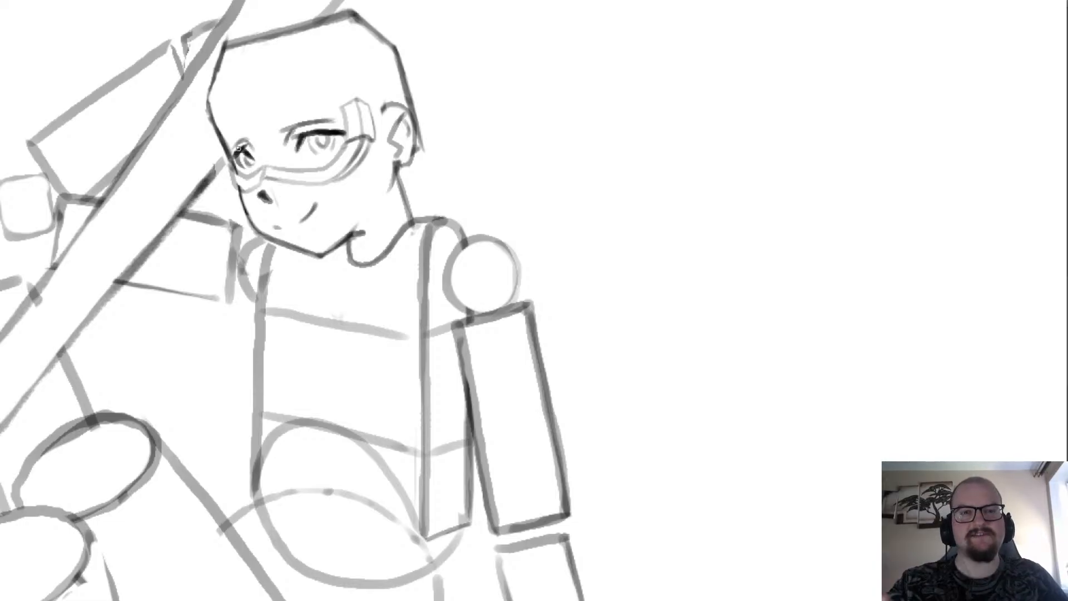
pyautogui.scroll(-2, 258, 212)
pyautogui.scroll(3, 258, 212)
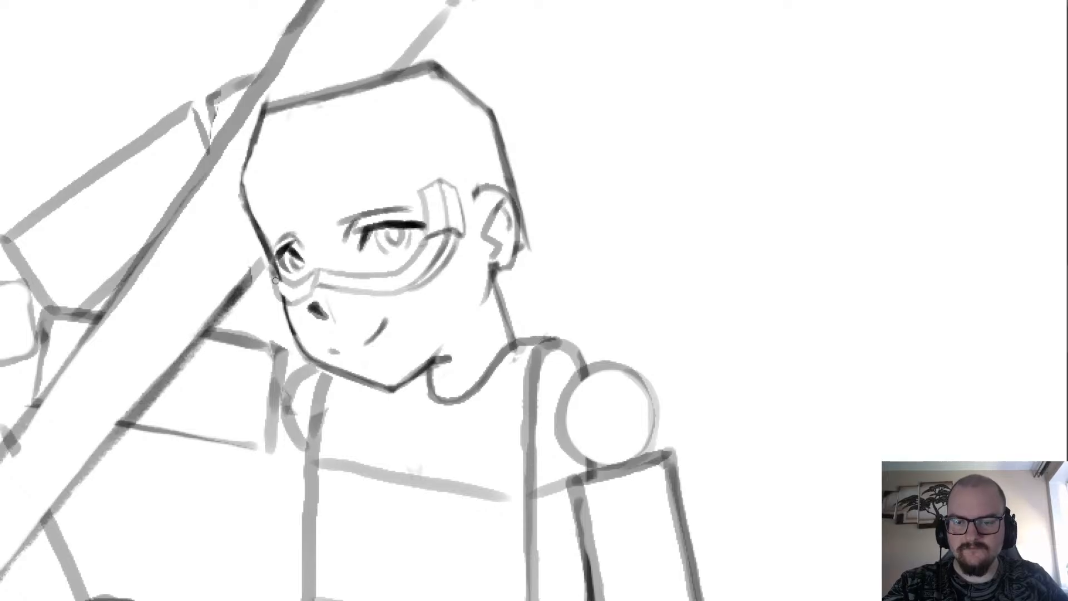
pyautogui.scroll(-3, 275, 281)
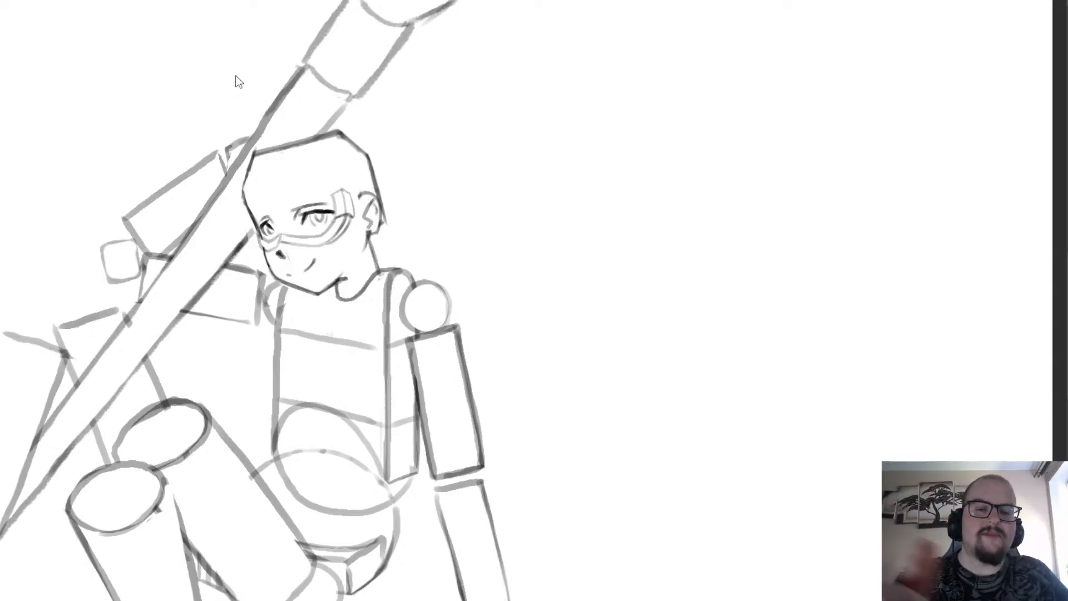
pyautogui.scroll(-2, 766, 352)
pyautogui.scroll(4, 619, 334)
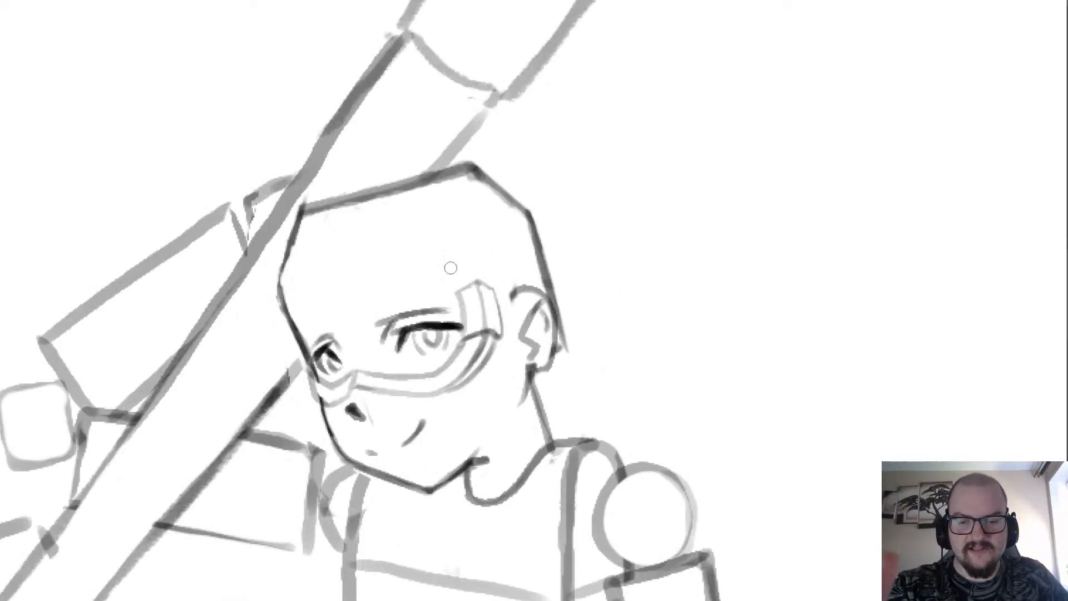
pyautogui.scroll(2, 457, 293)
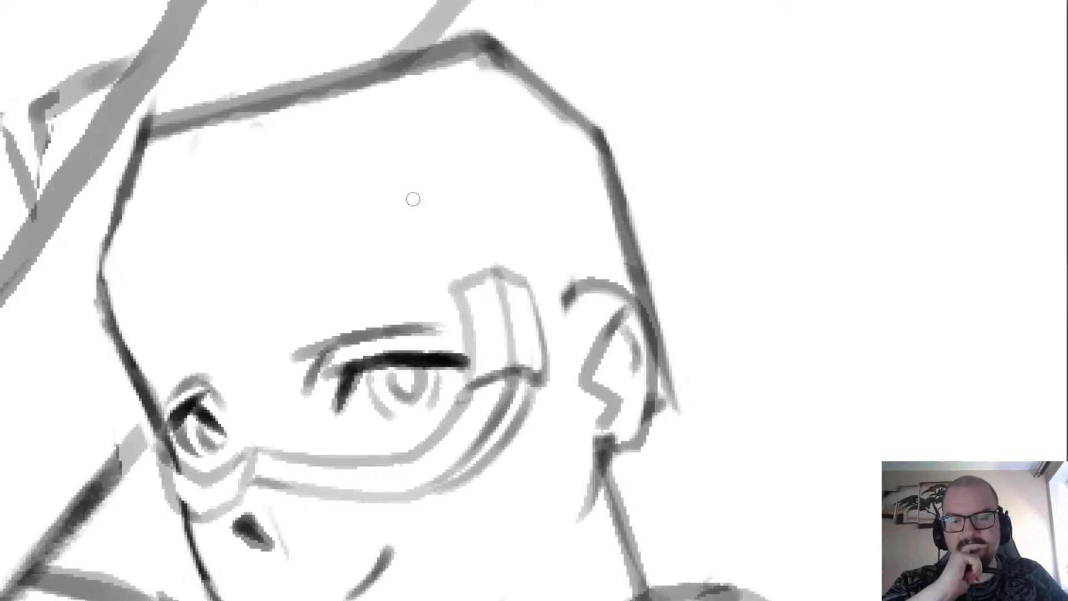
# Undo all strokes of the eye band and temple block, back to the bare face.
pyautogui.hotkey('ctrl', 'z')
pyautogui.hotkey('ctrl', 'z')
pyautogui.hotkey('ctrl', 'z')
pyautogui.hotkey('ctrl', 'z')
pyautogui.hotkey('ctrl', 'z')
pyautogui.hotkey('ctrl', 'z')
pyautogui.hotkey('ctrl', 'z')
pyautogui.hotkey('ctrl', 'z')
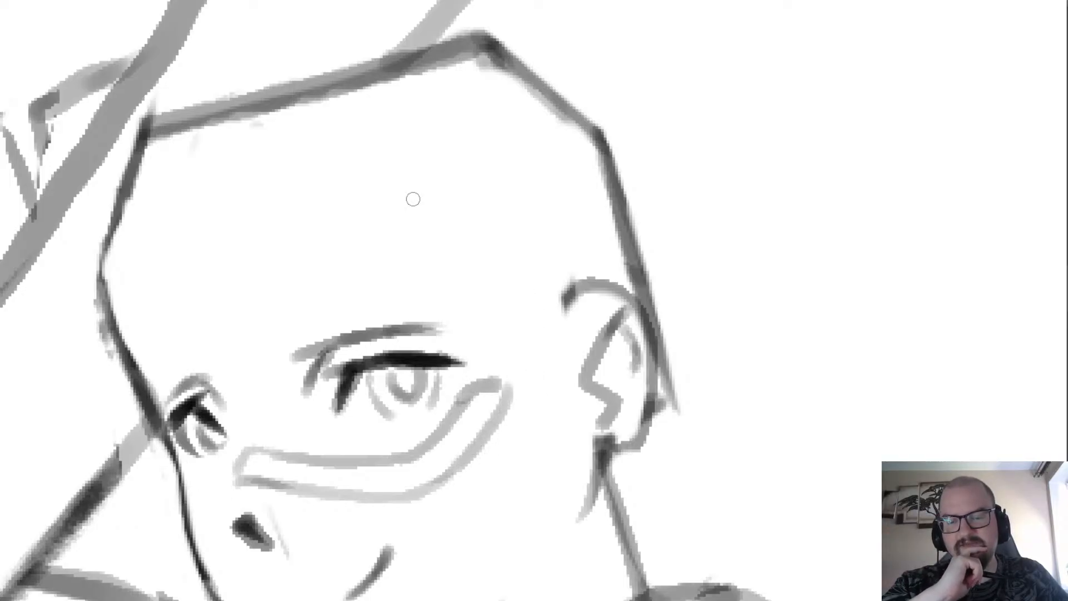
pyautogui.hotkey('ctrl', 'z')
pyautogui.hotkey('ctrl', 'z')
pyautogui.hotkey('ctrl', 'z')
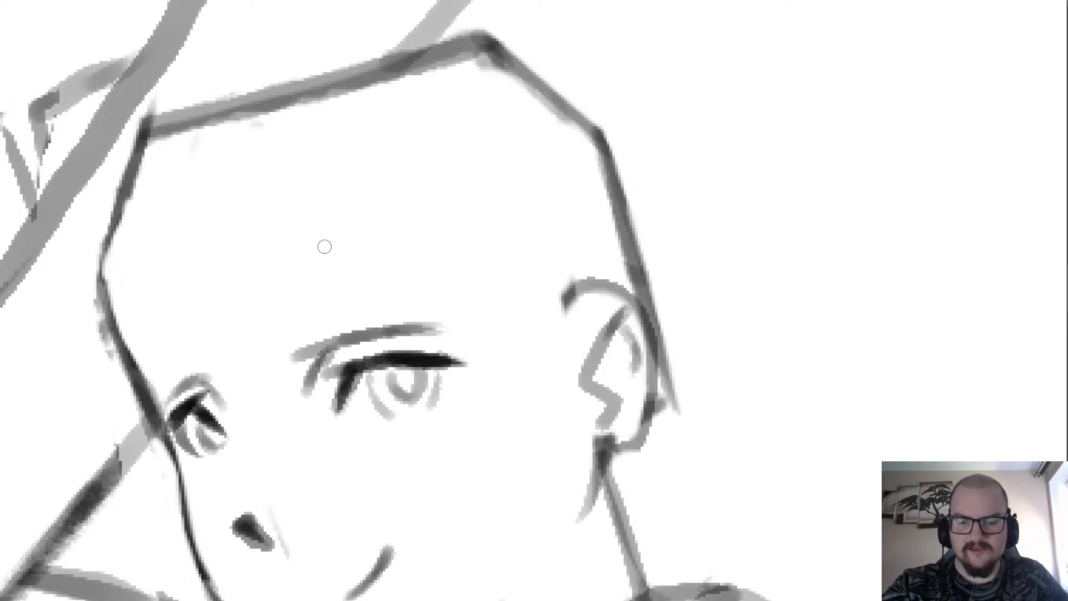
# Try a light circle around the near eye that encloses the eyebrow.
pyautogui.scroll(-4, 275, 174)
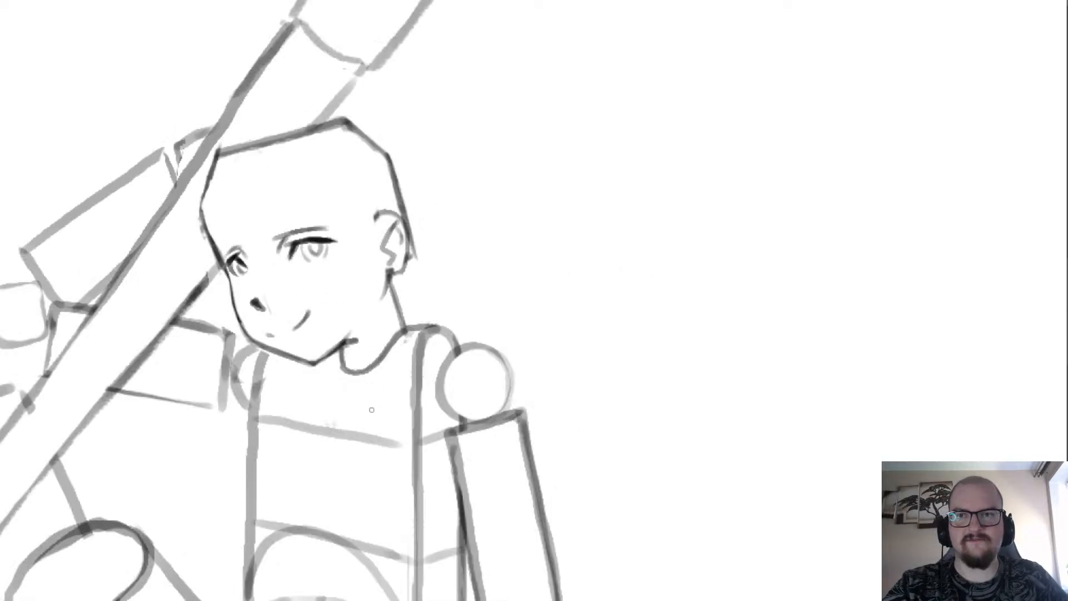
pyautogui.scroll(4, 267, 200)
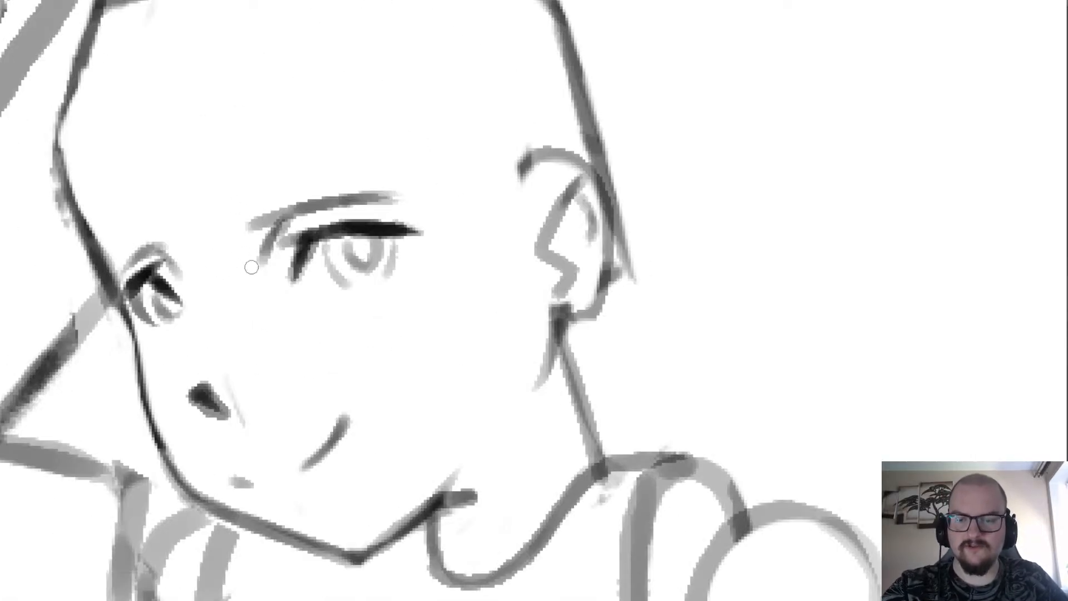
pyautogui.moveTo(264, 315)
pyautogui.mouseDown()
pyautogui.moveTo(234, 272)
pyautogui.moveTo(236, 232)
pyautogui.moveTo(261, 190)
pyautogui.mouseUp()
pyautogui.moveTo(286, 170)
pyautogui.mouseDown()
pyautogui.moveTo(322, 164)
pyautogui.moveTo(361, 178)
pyautogui.moveTo(225, 215)
pyautogui.moveTo(353, 331)
pyautogui.moveTo(318, 157)
pyautogui.moveTo(261, 182)
pyautogui.moveTo(387, 169)
pyautogui.moveTo(247, 305)
pyautogui.moveTo(264, 166)
pyautogui.mouseUp()
pyautogui.hotkey('ctrl', 'z')
pyautogui.hotkey('ctrl', 'z')
pyautogui.hotkey('ctrl', 'z')
pyautogui.scroll(-4, 240, 189)
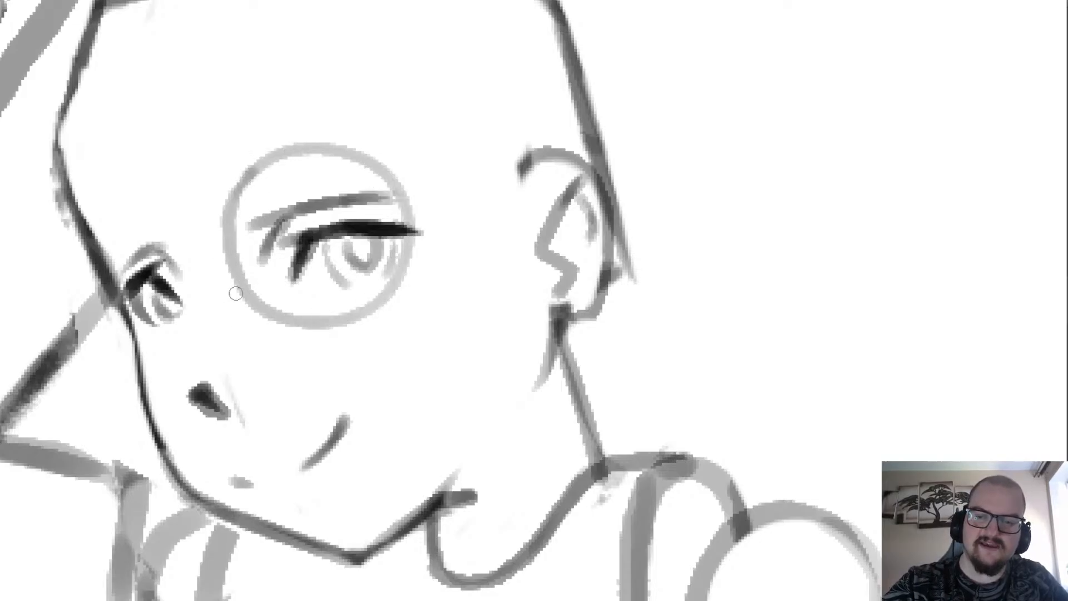
pyautogui.scroll(2, 289, 494)
pyautogui.scroll(-2, 289, 494)
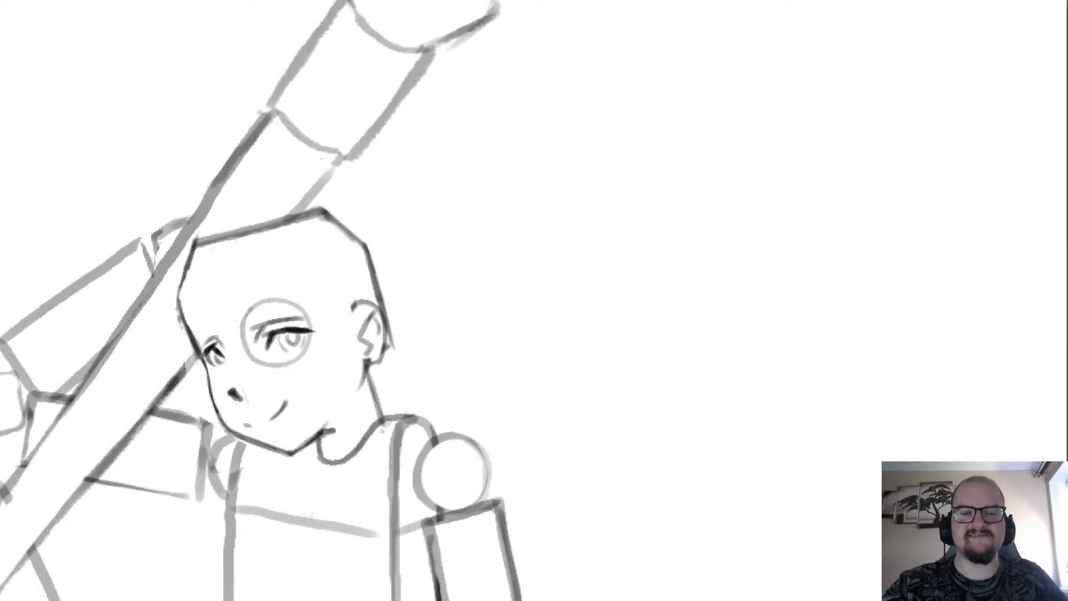
pyautogui.scroll(3, 231, 329)
pyautogui.hotkey('ctrl', 'z')
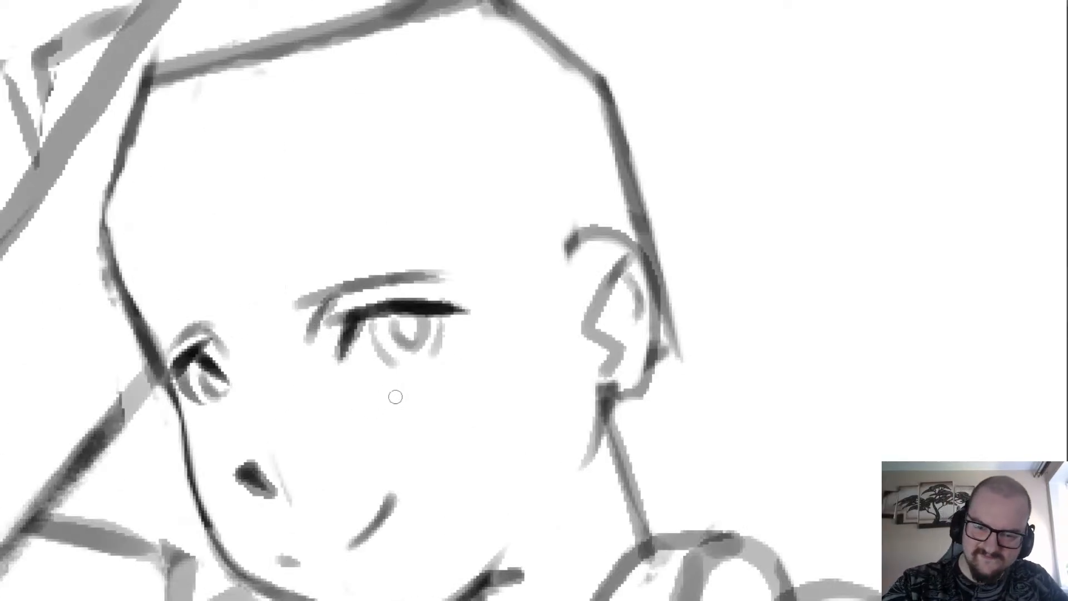
# Draw a light circle around the near eye, enclosing the eyebrow and the full upper lash line.
pyautogui.moveTo(425, 409)
pyautogui.mouseDown()
pyautogui.moveTo(329, 411)
pyautogui.moveTo(283, 332)
pyautogui.moveTo(315, 264)
pyautogui.moveTo(394, 241)
pyautogui.moveTo(458, 280)
pyautogui.moveTo(462, 373)
pyautogui.moveTo(393, 418)
pyautogui.mouseUp()
pyautogui.scroll(-2, 246, 250)
pyautogui.scroll(2, 224, 270)
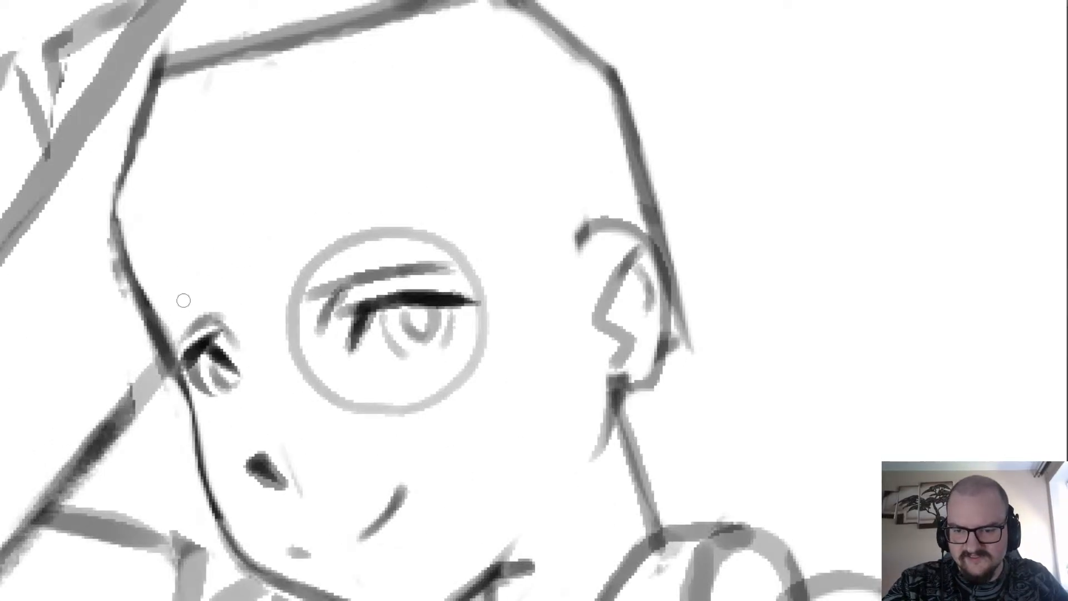
# Try light lens-rim strokes around the far eye, crossing the edge of the face.
pyautogui.moveTo(184, 300)
pyautogui.mouseDown()
pyautogui.moveTo(154, 324)
pyautogui.moveTo(154, 380)
pyautogui.moveTo(178, 434)
pyautogui.moveTo(215, 445)
pyautogui.moveTo(244, 410)
pyautogui.moveTo(241, 347)
pyautogui.moveTo(210, 290)
pyautogui.moveTo(174, 289)
pyautogui.moveTo(154, 350)
pyautogui.mouseUp()
pyautogui.hotkey('ctrl', 'z')
pyautogui.moveTo(202, 280)
pyautogui.mouseDown()
pyautogui.moveTo(150, 313)
pyautogui.moveTo(152, 409)
pyautogui.moveTo(217, 439)
pyautogui.moveTo(148, 364)
pyautogui.moveTo(218, 433)
pyautogui.moveTo(249, 366)
pyautogui.moveTo(213, 292)
pyautogui.moveTo(162, 286)
pyautogui.mouseUp()
pyautogui.hotkey('ctrl', 'z')
pyautogui.hotkey('ctrl', 'z')
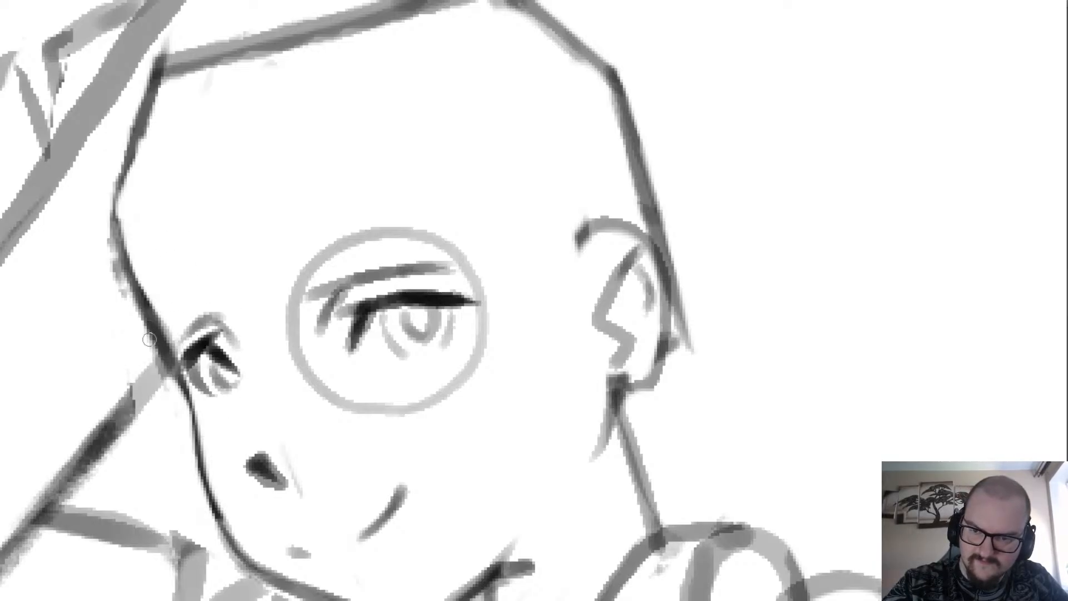
pyautogui.moveTo(252, 392)
pyautogui.mouseDown()
pyautogui.moveTo(237, 420)
pyautogui.moveTo(192, 415)
pyautogui.moveTo(164, 373)
pyautogui.moveTo(154, 328)
pyautogui.moveTo(165, 291)
pyautogui.moveTo(191, 273)
pyautogui.moveTo(228, 301)
pyautogui.moveTo(250, 361)
pyautogui.moveTo(244, 418)
pyautogui.mouseUp()
pyautogui.scroll(-4, 216, 303)
pyautogui.scroll(2, 219, 295)
pyautogui.hotkey('ctrl', 'z')
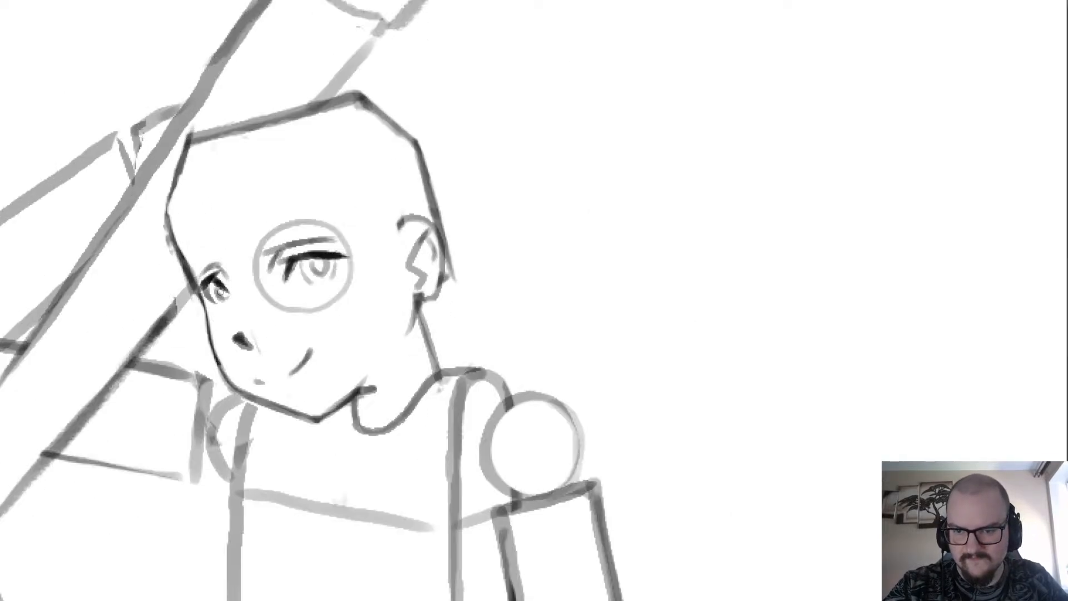
# Try a second curve beside the near eye's circle on the side facing the ear.
pyautogui.scroll(2, 235, 294)
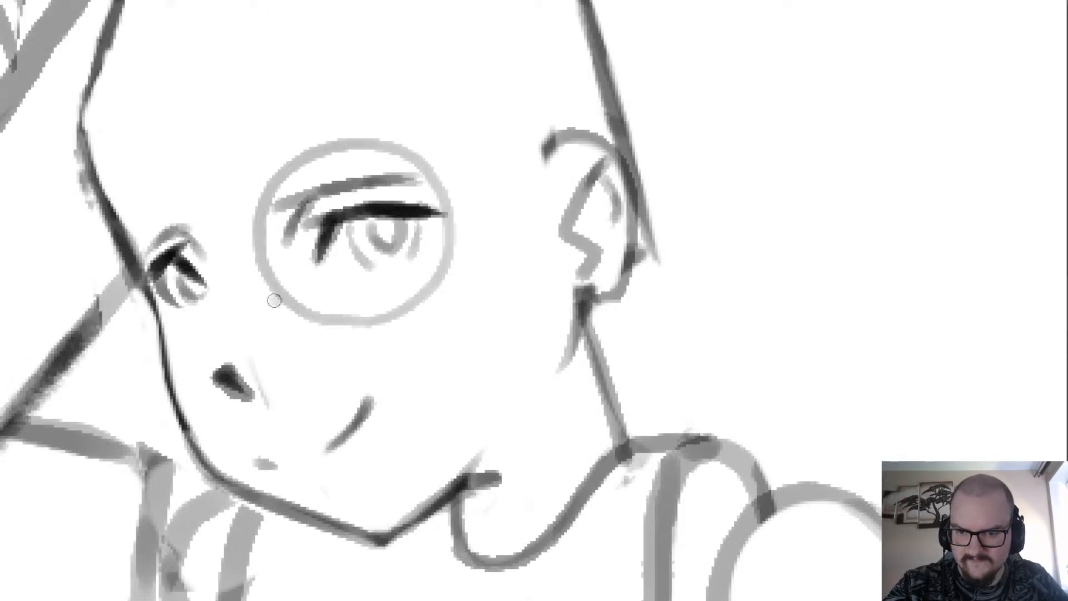
pyautogui.scroll(-3, 253, 342)
pyautogui.scroll(3, 248, 252)
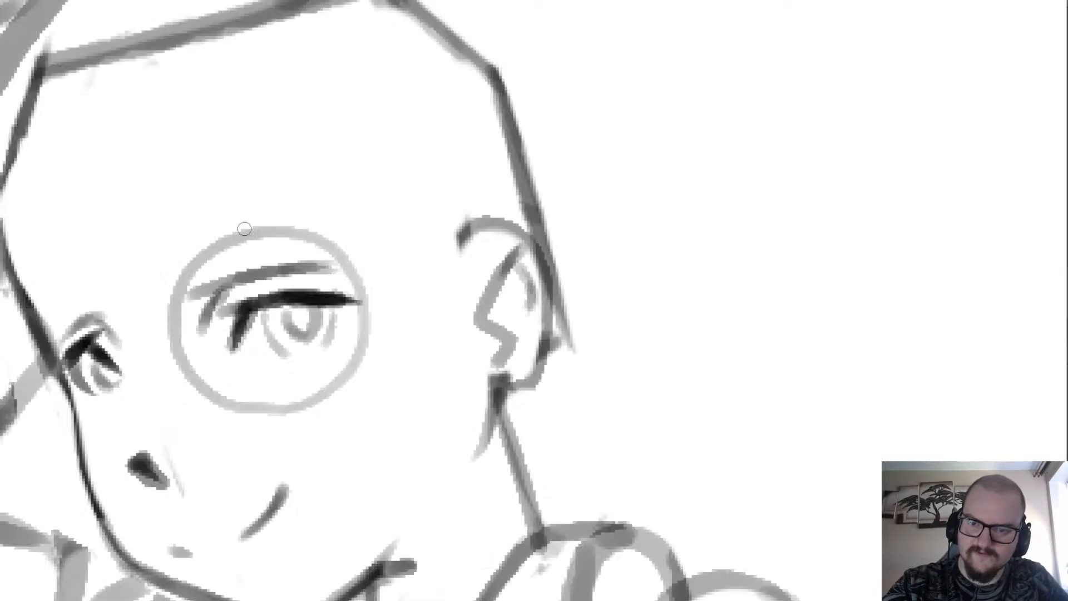
pyautogui.moveTo(359, 234)
pyautogui.mouseDown()
pyautogui.moveTo(381, 254)
pyautogui.moveTo(403, 330)
pyautogui.moveTo(312, 403)
pyautogui.mouseUp()
pyautogui.hotkey('ctrl', 'z')
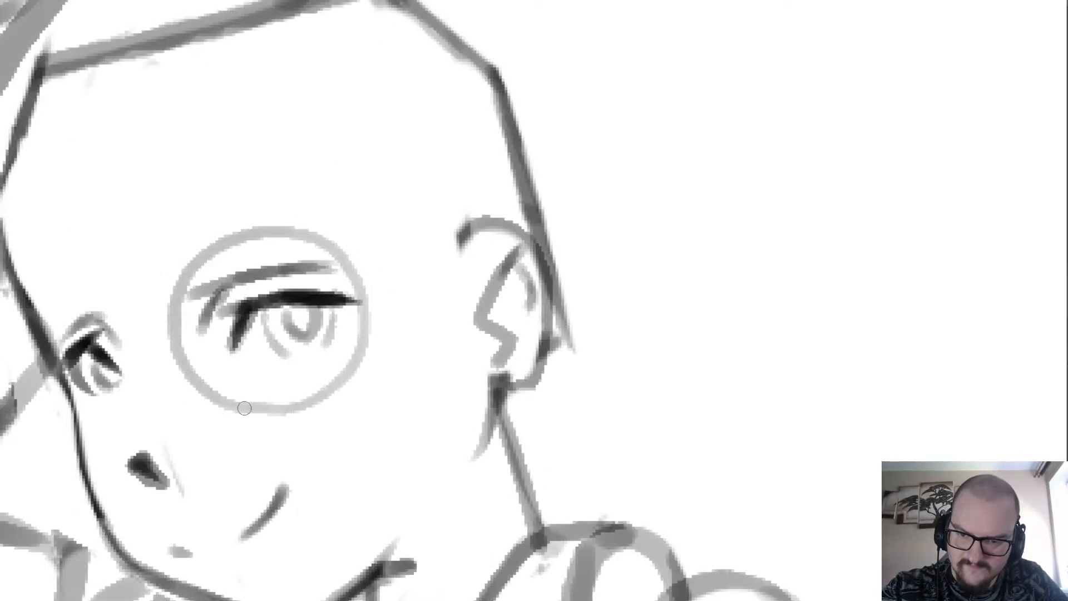
# Draw a second, larger light circle around the near eye, offset towards the ear to give the lens a thick rim.
pyautogui.moveTo(227, 405)
pyautogui.mouseDown()
pyautogui.moveTo(317, 417)
pyautogui.moveTo(365, 395)
pyautogui.moveTo(389, 364)
pyautogui.moveTo(384, 270)
pyautogui.mouseUp()
pyautogui.moveTo(191, 262)
pyautogui.mouseDown()
pyautogui.moveTo(270, 212)
pyautogui.moveTo(304, 213)
pyautogui.moveTo(365, 247)
pyautogui.moveTo(393, 303)
pyautogui.mouseUp()
pyautogui.scroll(-3, 326, 204)
pyautogui.scroll(5, 289, 175)
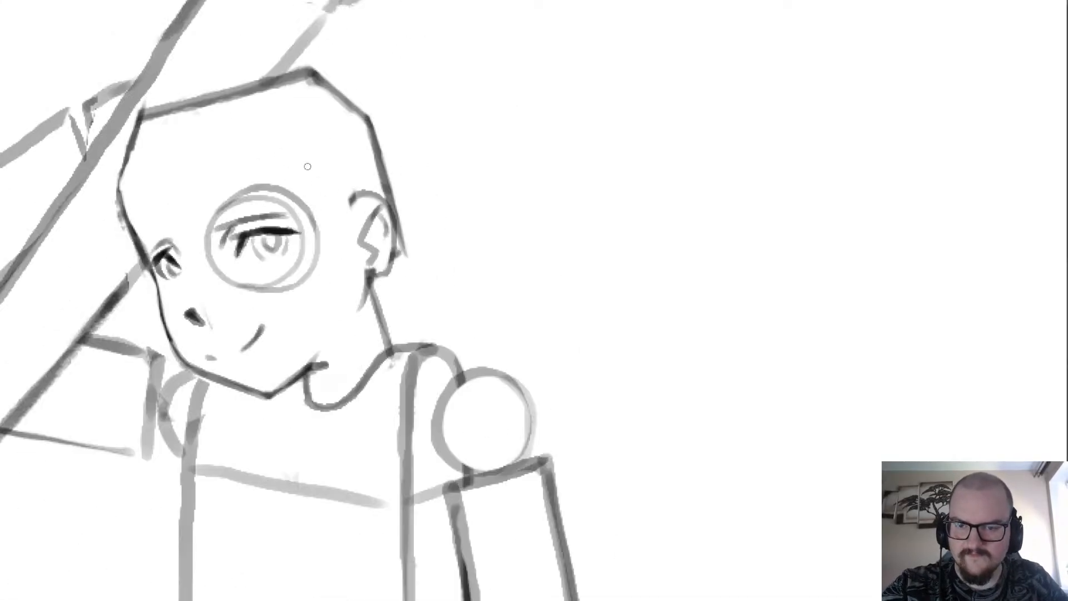
pyautogui.moveTo(146, 255)
pyautogui.mouseDown()
pyautogui.moveTo(291, 167)
pyautogui.moveTo(457, 231)
pyautogui.moveTo(467, 358)
pyautogui.mouseUp()
pyautogui.scroll(-5, 232, 200)
pyautogui.scroll(3, 232, 200)
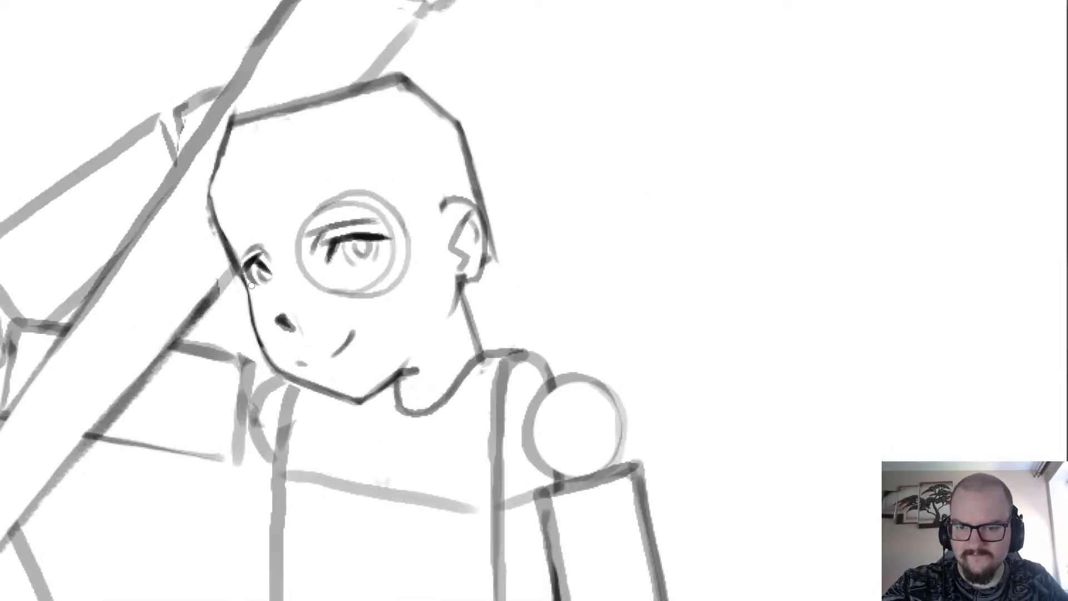
# Try a curved rim around the far eye, arching from the face edge down to the cheek beside the nose.
pyautogui.scroll(-1, 263, 253)
pyautogui.scroll(1, 263, 253)
pyautogui.scroll(2, 264, 253)
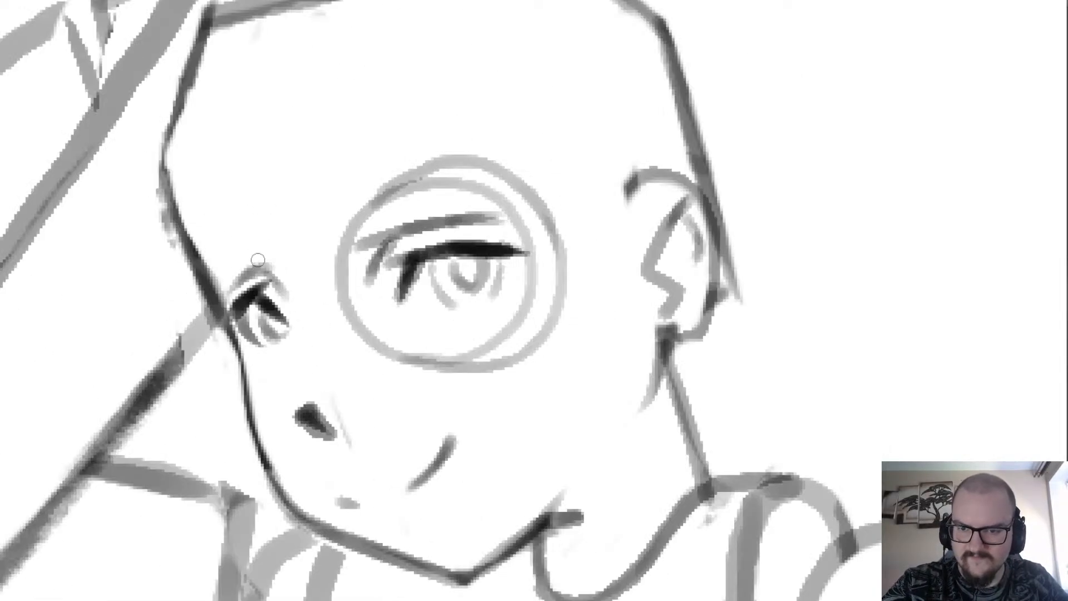
pyautogui.moveTo(261, 266); pyautogui.dragTo(274, 363)
pyautogui.hotkey('ctrl', 'z')
pyautogui.moveTo(245, 255); pyautogui.dragTo(280, 365)
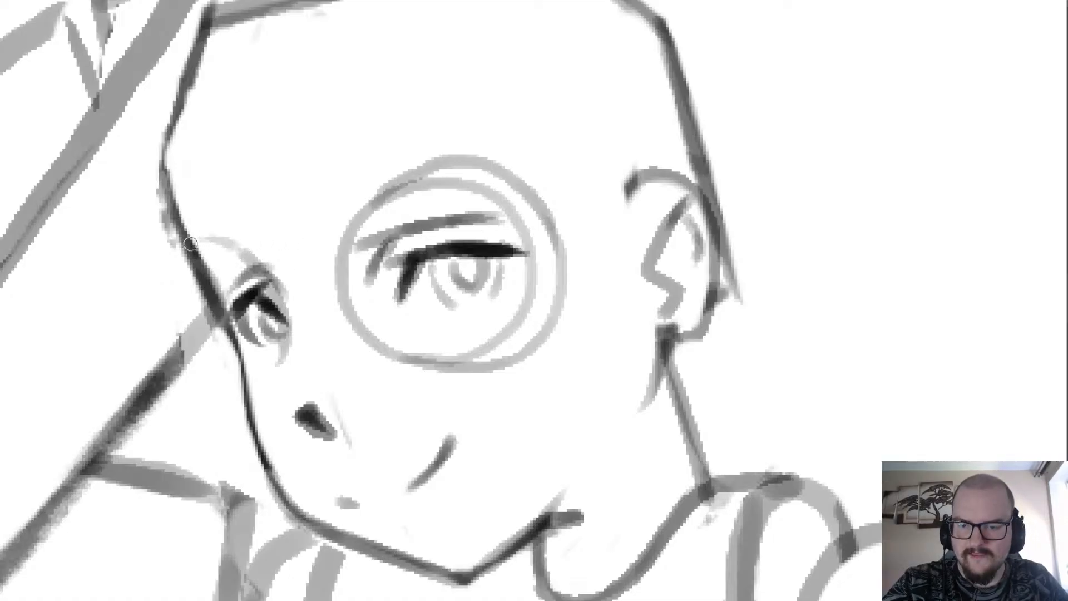
pyautogui.moveTo(234, 236)
pyautogui.mouseDown()
pyautogui.moveTo(194, 239)
pyautogui.moveTo(171, 263)
pyautogui.moveTo(188, 331)
pyautogui.moveTo(225, 372)
pyautogui.moveTo(264, 375)
pyautogui.moveTo(225, 373)
pyautogui.moveTo(195, 330)
pyautogui.moveTo(190, 288)
pyautogui.moveTo(217, 249)
pyautogui.moveTo(236, 264)
pyautogui.moveTo(240, 214)
pyautogui.mouseUp()
pyautogui.hotkey('ctrl', 'z')
pyautogui.hotkey('ctrl', 'z')
pyautogui.moveTo(198, 252)
pyautogui.mouseDown()
pyautogui.moveTo(255, 239)
pyautogui.moveTo(242, 220)
pyautogui.moveTo(292, 252)
pyautogui.moveTo(322, 334)
pyautogui.moveTo(293, 398)
pyautogui.mouseUp()
pyautogui.hotkey('ctrl', 'z')
# Draw a narrow double-rimmed lens around the far eye, overlapping the face contour, with a clear white ring between eye and rim.
pyautogui.moveTo(244, 234)
pyautogui.mouseDown()
pyautogui.moveTo(293, 275)
pyautogui.moveTo(304, 309)
pyautogui.mouseUp()
pyautogui.moveTo(223, 374)
pyautogui.mouseDown()
pyautogui.moveTo(277, 385)
pyautogui.moveTo(310, 310)
pyautogui.moveTo(304, 273)
pyautogui.mouseUp()
pyautogui.moveTo(197, 287); pyautogui.dragTo(217, 339)
pyautogui.moveTo(198, 283)
pyautogui.mouseDown()
pyautogui.moveTo(199, 292)
pyautogui.moveTo(209, 268)
pyautogui.moveTo(245, 370)
pyautogui.moveTo(264, 329)
pyautogui.moveTo(259, 315)
pyautogui.mouseUp()
pyautogui.moveTo(269, 353)
pyautogui.mouseDown()
pyautogui.moveTo(274, 321)
pyautogui.moveTo(250, 294)
pyautogui.moveTo(264, 283)
pyautogui.moveTo(230, 262)
pyautogui.moveTo(270, 360)
pyautogui.mouseUp()
pyautogui.scroll(-4, 221, 285)
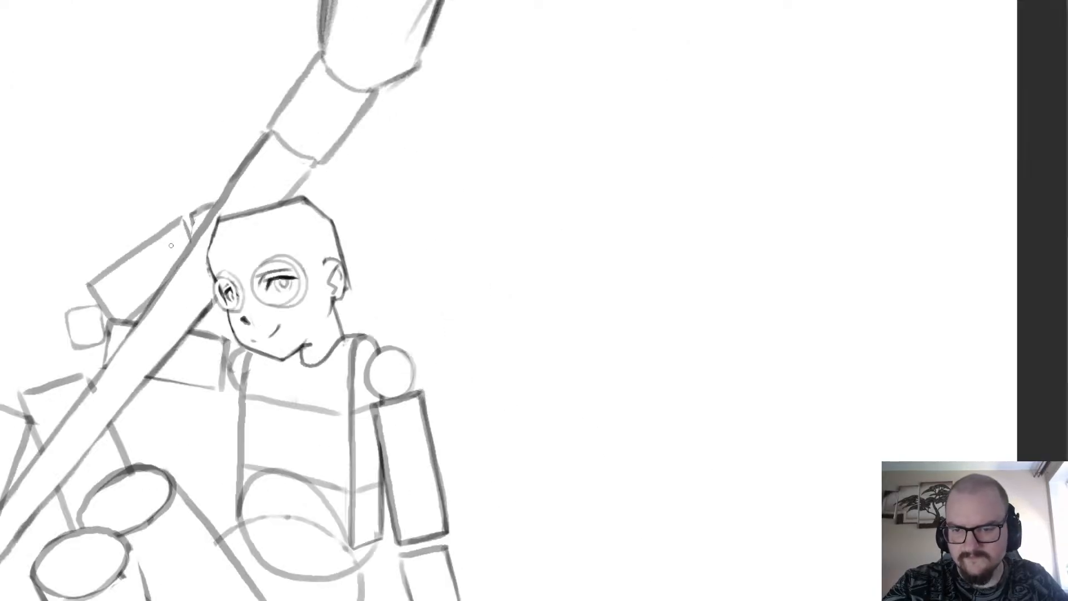
pyautogui.scroll(4, 224, 248)
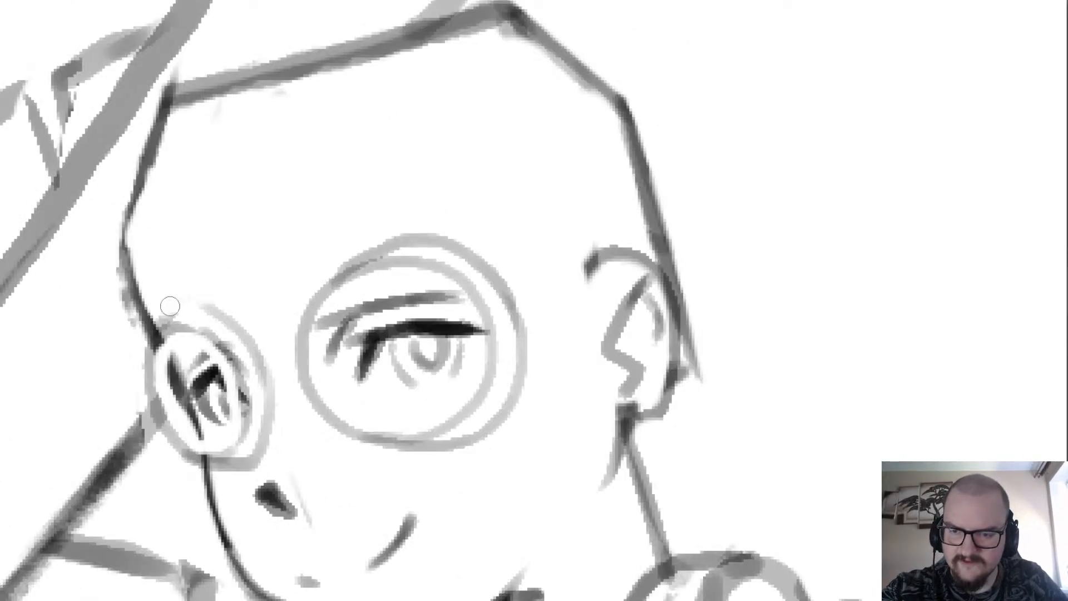
# Redraw the top of the far lens's outer rim and strengthen its nose-side edge down to the cheek.
pyautogui.moveTo(161, 325); pyautogui.dragTo(217, 308)
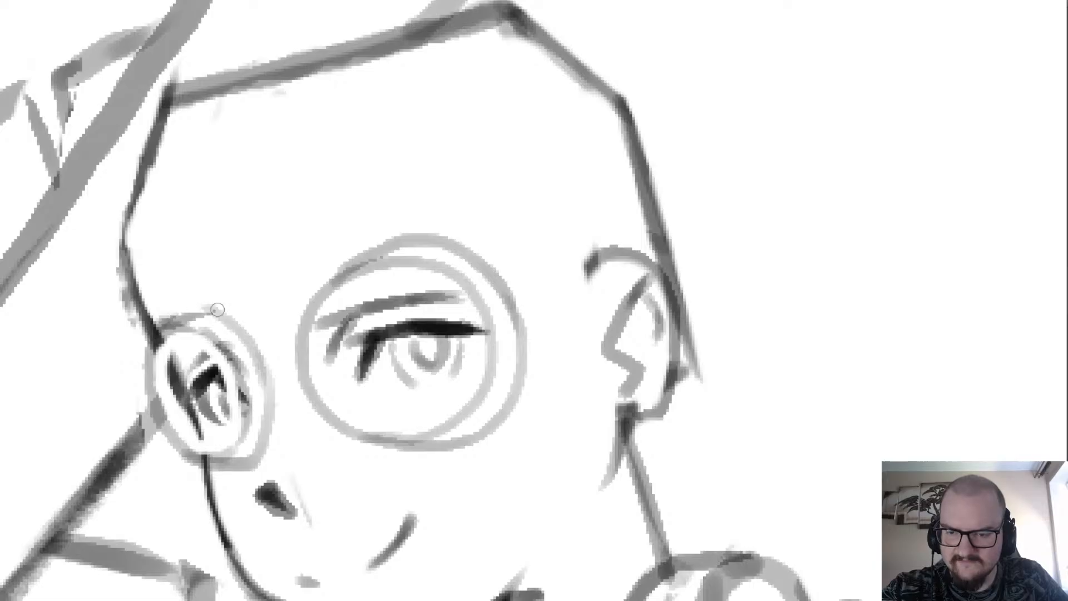
pyautogui.hotkey('ctrl', 'z')
pyautogui.moveTo(166, 330)
pyautogui.mouseDown()
pyautogui.moveTo(208, 306)
pyautogui.moveTo(225, 319)
pyautogui.moveTo(252, 392)
pyautogui.mouseUp()
pyautogui.moveTo(242, 347)
pyautogui.mouseDown()
pyautogui.moveTo(255, 433)
pyautogui.moveTo(234, 451)
pyautogui.mouseUp()
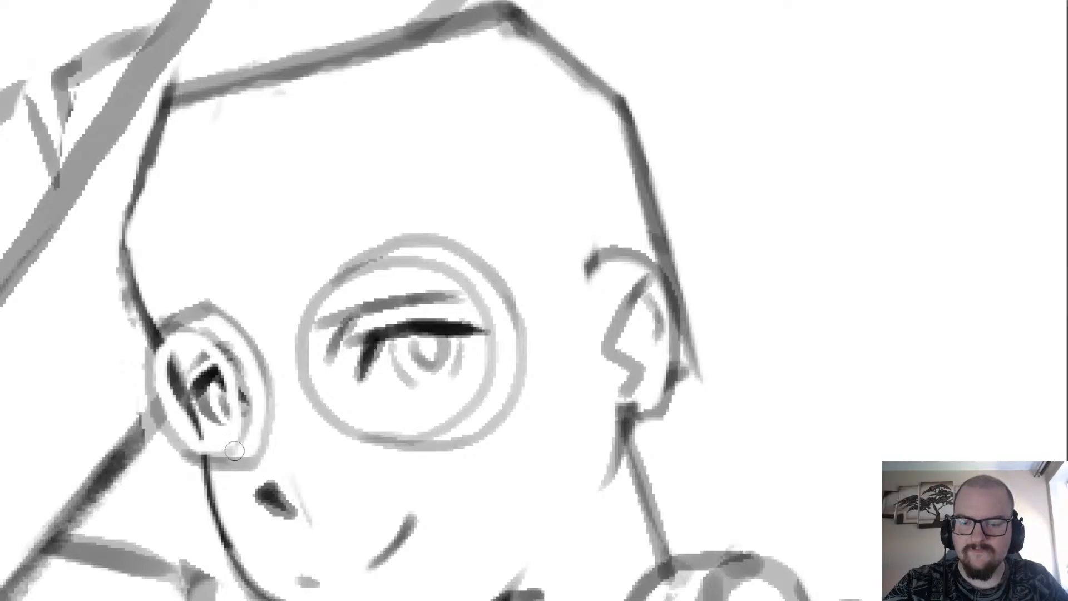
pyautogui.scroll(-3, 156, 263)
pyautogui.scroll(3, 157, 262)
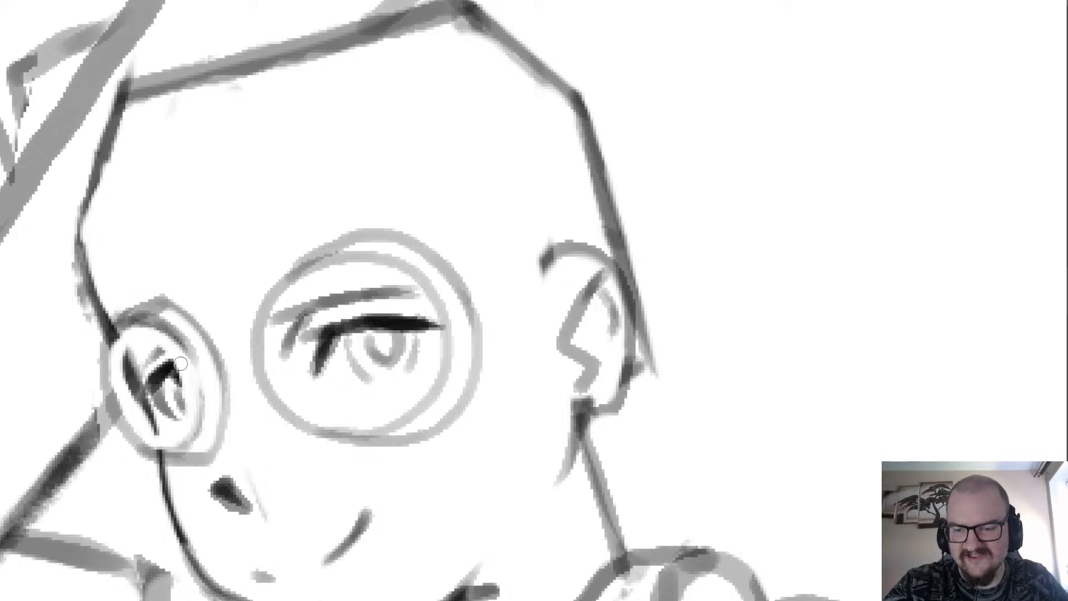
pyautogui.scroll(-4, 198, 378)
pyautogui.scroll(4, 225, 380)
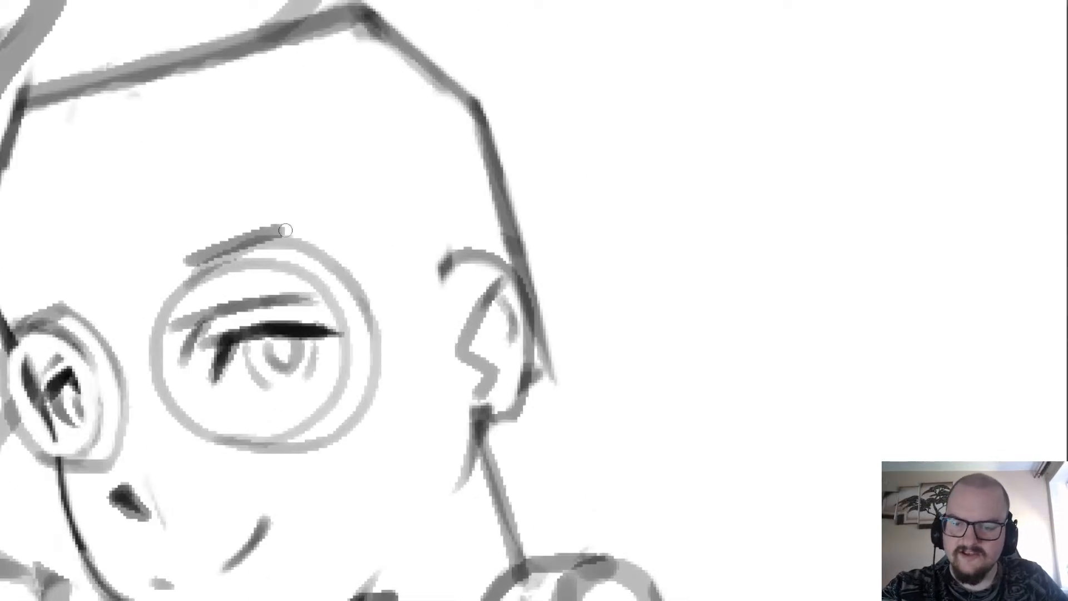
# Redraw the lower and nose-side edges of the near lens's rim closer to the eye.
pyautogui.moveTo(190, 264)
pyautogui.mouseDown()
pyautogui.moveTo(267, 251)
pyautogui.moveTo(358, 292)
pyautogui.moveTo(318, 281)
pyautogui.moveTo(327, 272)
pyautogui.moveTo(359, 378)
pyautogui.moveTo(352, 306)
pyautogui.moveTo(321, 266)
pyautogui.moveTo(345, 355)
pyautogui.moveTo(370, 358)
pyautogui.moveTo(369, 332)
pyautogui.moveTo(350, 374)
pyautogui.moveTo(302, 430)
pyautogui.moveTo(360, 404)
pyautogui.moveTo(288, 441)
pyautogui.moveTo(315, 410)
pyautogui.mouseUp()
pyautogui.press(']')
pyautogui.press(']')
pyautogui.press('b')
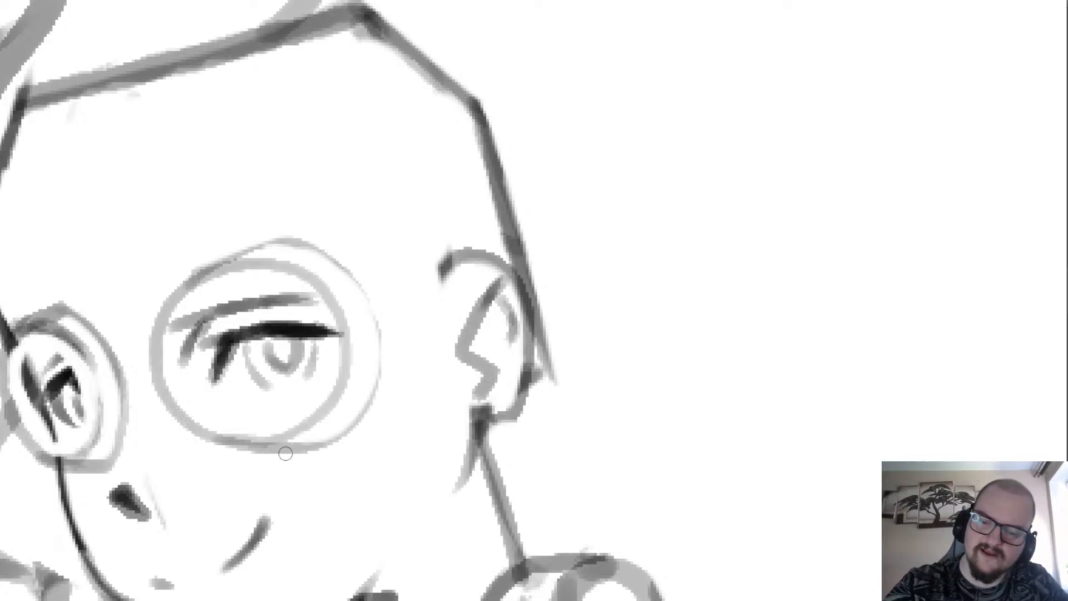
pyautogui.moveTo(288, 450)
pyautogui.mouseDown()
pyautogui.moveTo(369, 411)
pyautogui.moveTo(378, 332)
pyautogui.moveTo(340, 266)
pyautogui.moveTo(269, 244)
pyautogui.moveTo(243, 252)
pyautogui.moveTo(224, 228)
pyautogui.moveTo(202, 280)
pyautogui.mouseUp()
pyautogui.scroll(-2, 196, 257)
# Try erasing and redrawing the upper nose-side edge of the near lens.
pyautogui.press('e')
pyautogui.moveTo(217, 224)
pyautogui.mouseDown()
pyautogui.moveTo(249, 311)
pyautogui.moveTo(215, 258)
pyautogui.moveTo(239, 219)
pyautogui.mouseUp()
pyautogui.press('b')
pyautogui.hotkey('ctrl', 'z')
pyautogui.moveTo(248, 310)
pyautogui.mouseDown()
pyautogui.moveTo(211, 255)
pyautogui.moveTo(237, 221)
pyautogui.moveTo(210, 259)
pyautogui.moveTo(216, 288)
pyautogui.moveTo(238, 306)
pyautogui.moveTo(227, 229)
pyautogui.moveTo(241, 308)
pyautogui.moveTo(216, 276)
pyautogui.moveTo(213, 250)
pyautogui.moveTo(232, 227)
pyautogui.moveTo(214, 261)
pyautogui.moveTo(245, 303)
pyautogui.moveTo(215, 276)
pyautogui.moveTo(232, 228)
pyautogui.mouseUp()
pyautogui.hotkey('ctrl', 'z')
pyautogui.hotkey('ctrl', 'z')
pyautogui.hotkey('ctrl', 'z')
pyautogui.hotkey('ctrl', 'z')
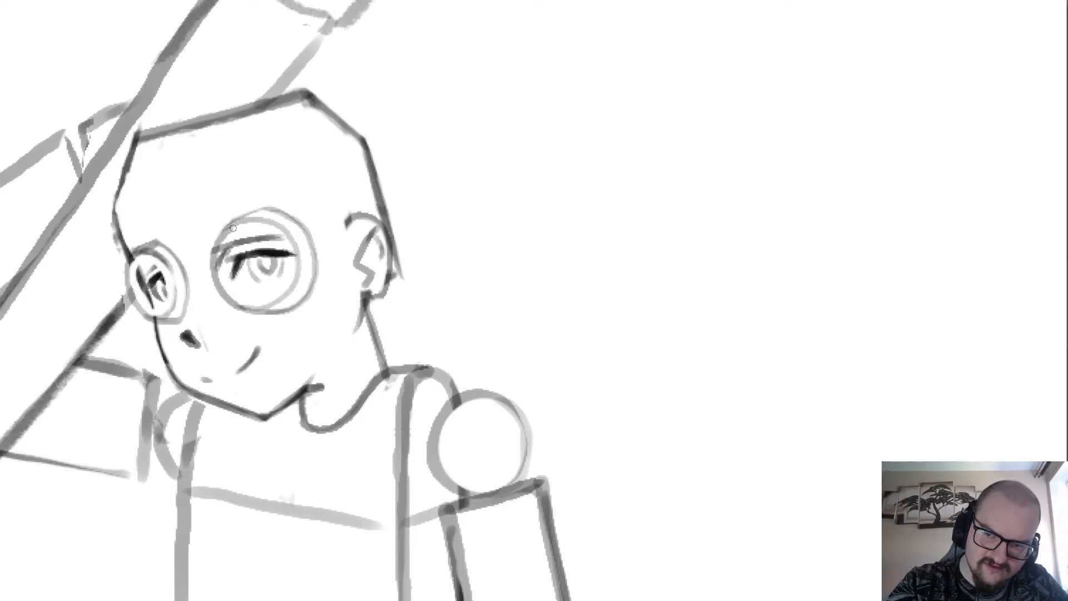
pyautogui.scroll(-2, 217, 460)
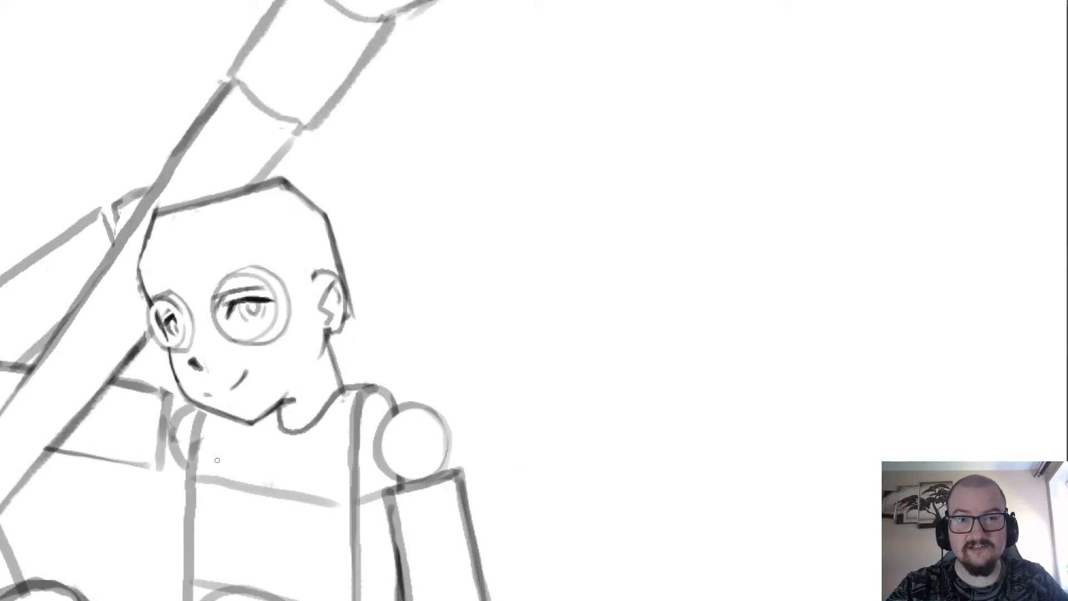
pyautogui.scroll(2, 187, 405)
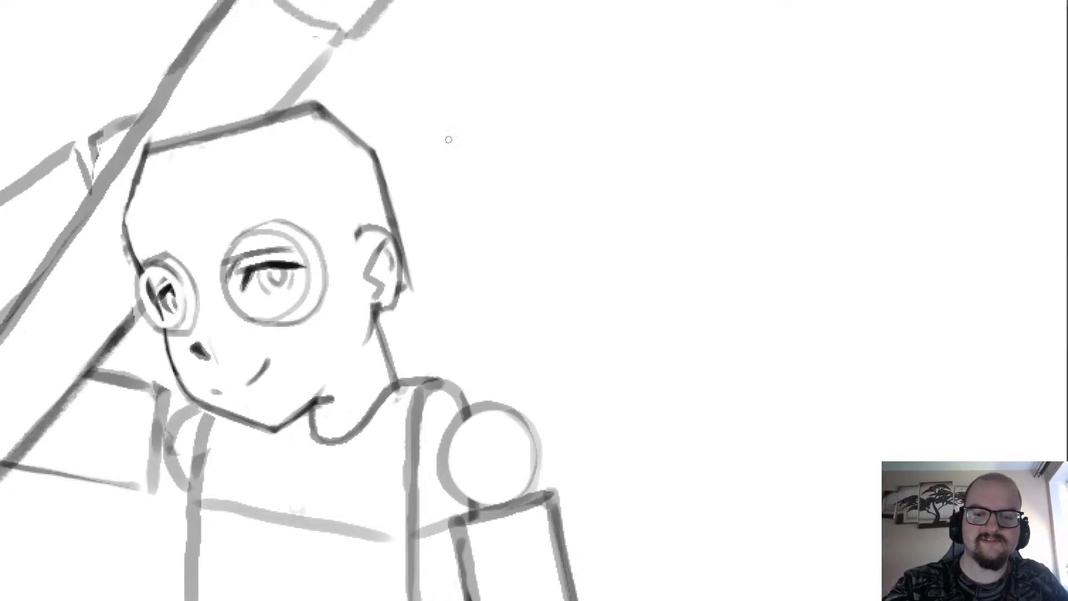
# Try thinning the near lens's outer rim on the ear side and redrawing its lower curve.
pyautogui.scroll(2, 378, 220)
pyautogui.scroll(-2, 161, 272)
pyautogui.scroll(2, 164, 271)
pyautogui.moveTo(210, 406)
pyautogui.mouseDown()
pyautogui.moveTo(255, 333)
pyautogui.moveTo(191, 232)
pyautogui.moveTo(233, 252)
pyautogui.moveTo(199, 242)
pyautogui.moveTo(253, 302)
pyautogui.mouseUp()
pyautogui.hotkey('ctrl', 'z')
pyautogui.press('e')
pyautogui.moveTo(234, 264); pyautogui.dragTo(253, 357)
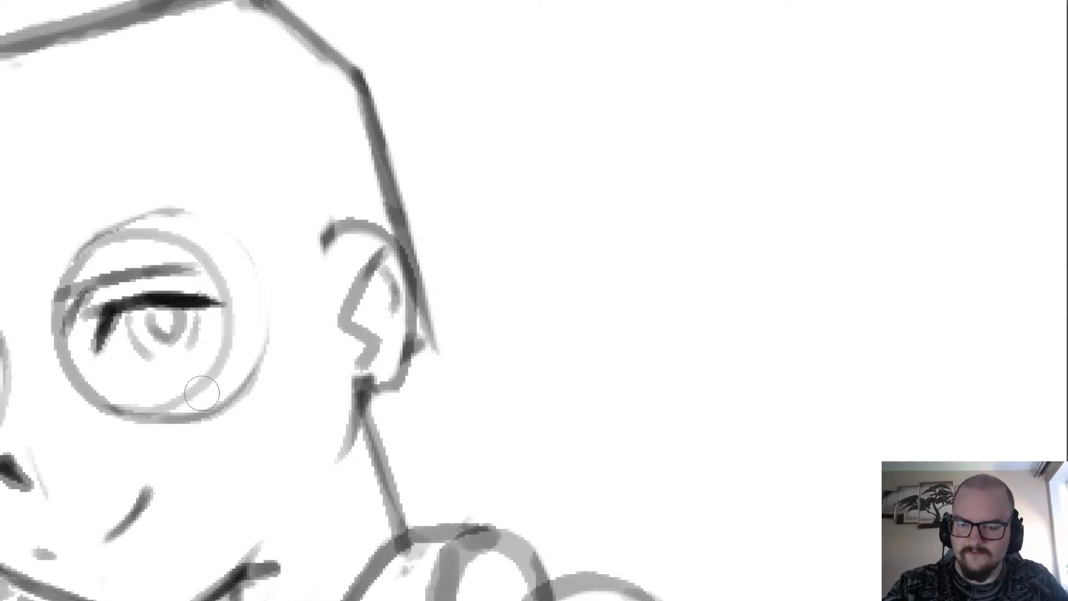
pyautogui.press('b')
pyautogui.moveTo(236, 392)
pyautogui.mouseDown()
pyautogui.moveTo(256, 376)
pyautogui.moveTo(223, 225)
pyautogui.moveTo(154, 209)
pyautogui.moveTo(237, 247)
pyautogui.moveTo(263, 340)
pyautogui.moveTo(242, 376)
pyautogui.moveTo(235, 234)
pyautogui.moveTo(165, 209)
pyautogui.moveTo(234, 231)
pyautogui.moveTo(259, 365)
pyautogui.mouseUp()
pyautogui.hotkey('ctrl', 'z')
pyautogui.hotkey('ctrl', 'z')
pyautogui.hotkey('ctrl', 'z')
pyautogui.hotkey('ctrl', 'z')
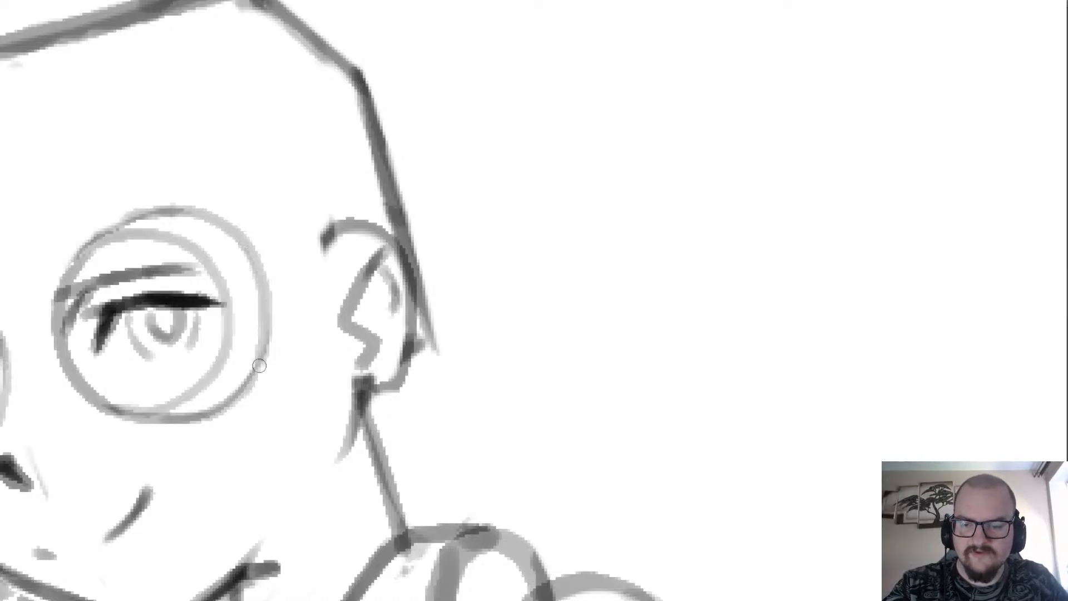
# Trim the outer ends of the near eye's eyebrow and upper lash line so they stay clear of the lens rim.
pyautogui.scroll(-2, 111, 295)
pyautogui.scroll(-4, 112, 278)
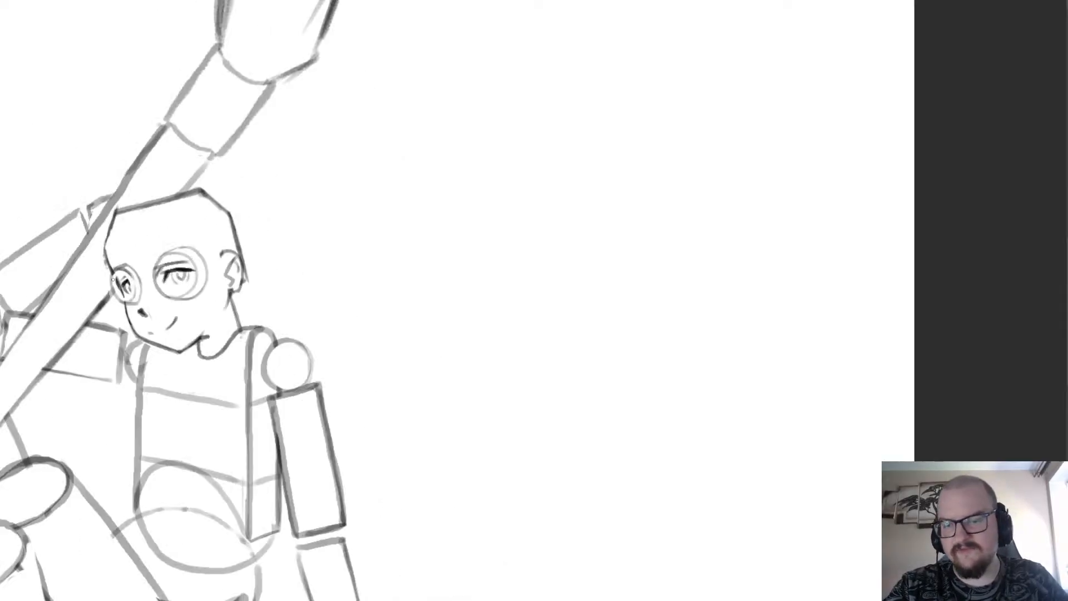
pyautogui.scroll(3, 112, 278)
pyautogui.scroll(-3, 161, 277)
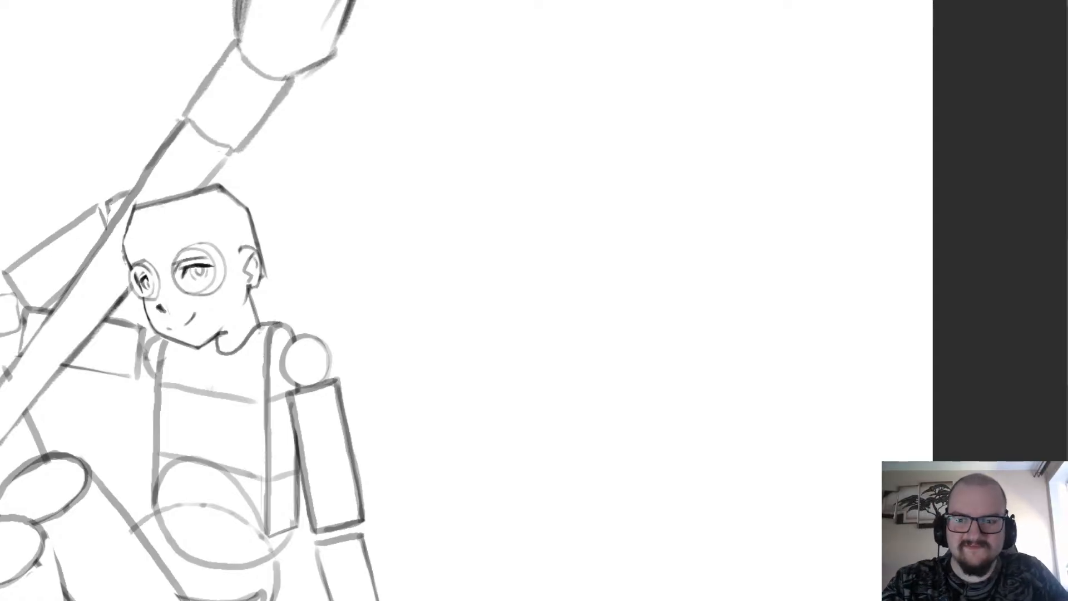
pyautogui.scroll(2, 114, 264)
pyautogui.scroll(2, 143, 279)
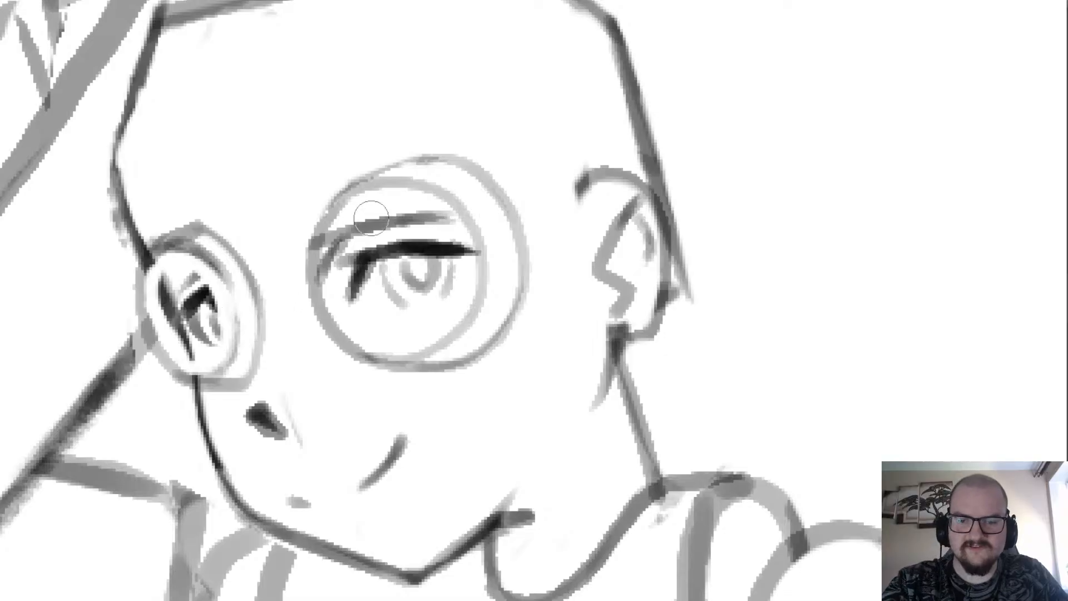
pyautogui.moveTo(339, 231); pyautogui.dragTo(326, 283)
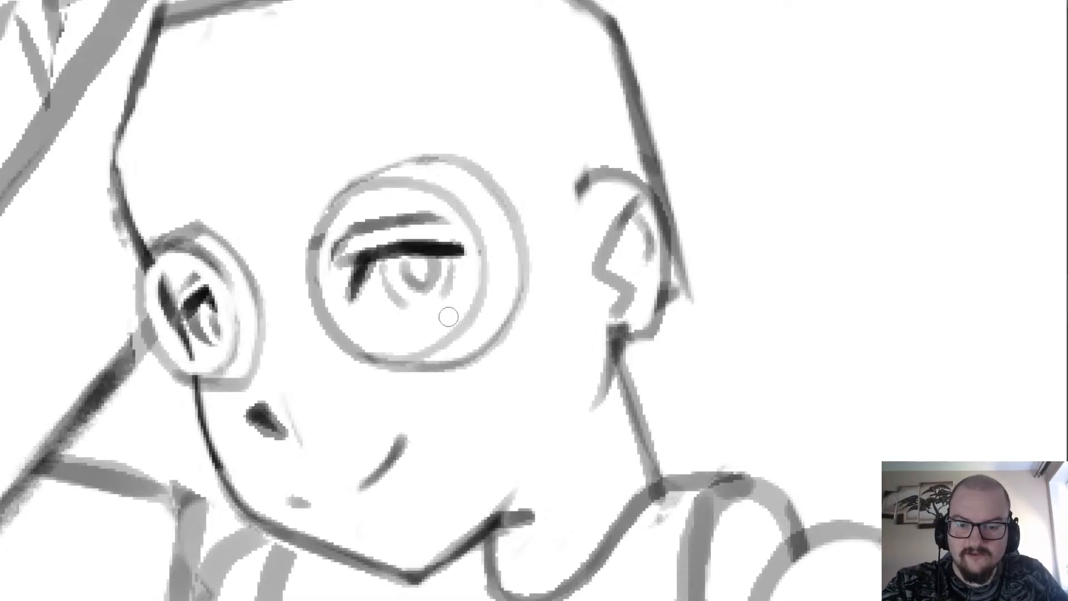
pyautogui.scroll(-3, 389, 195)
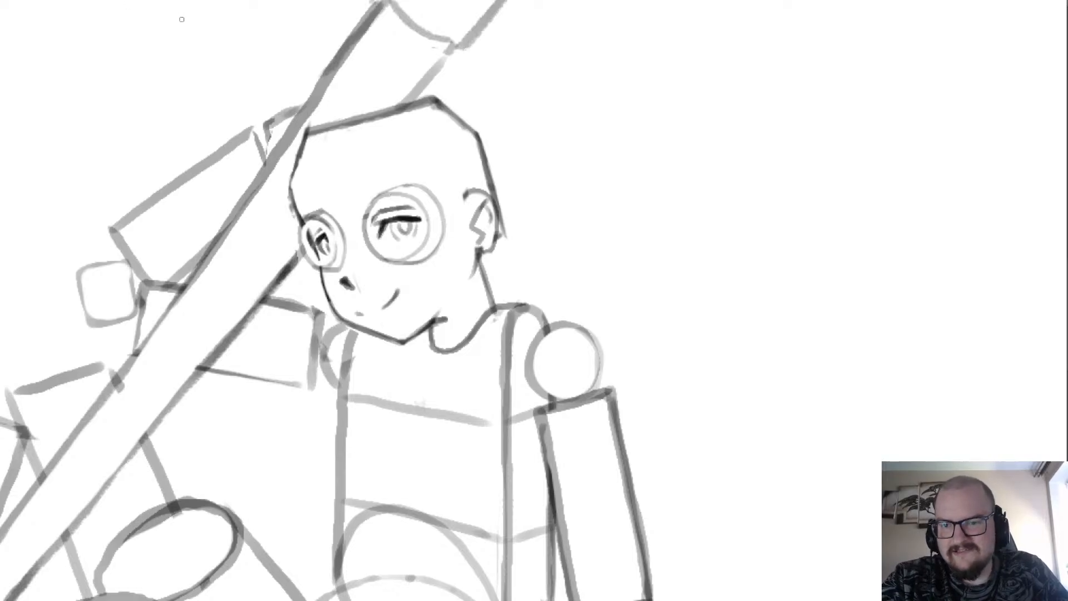
# Reshape the dark nose mark into a thinner stroke with a small hook at its lower end.
pyautogui.scroll(-1, 182, 20)
pyautogui.scroll(2, 181, 20)
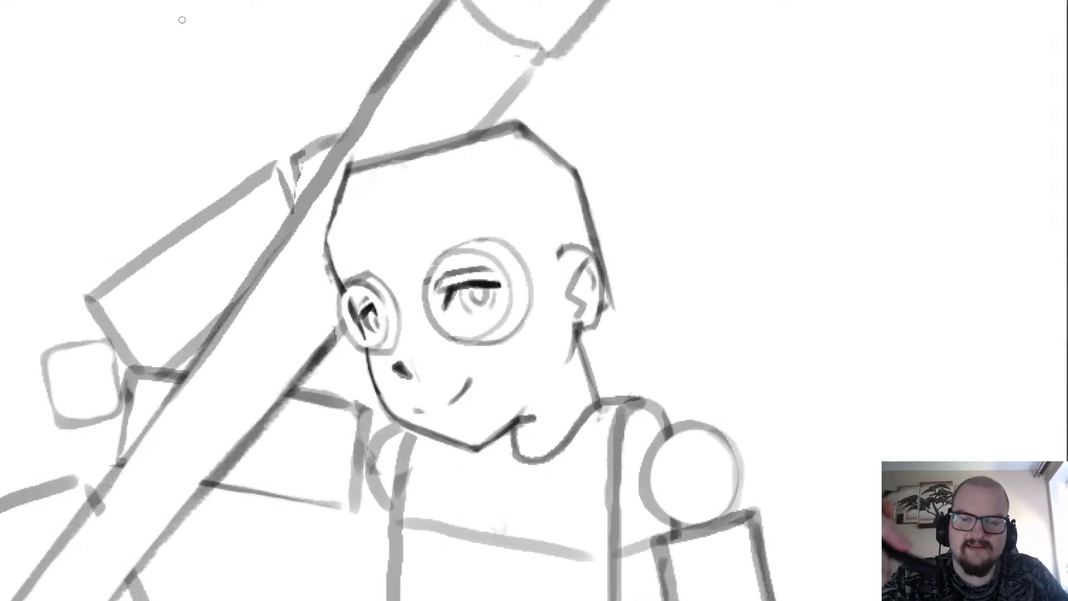
pyautogui.scroll(-1, 181, 19)
pyautogui.scroll(1, 408, 173)
pyautogui.scroll(2, 417, 192)
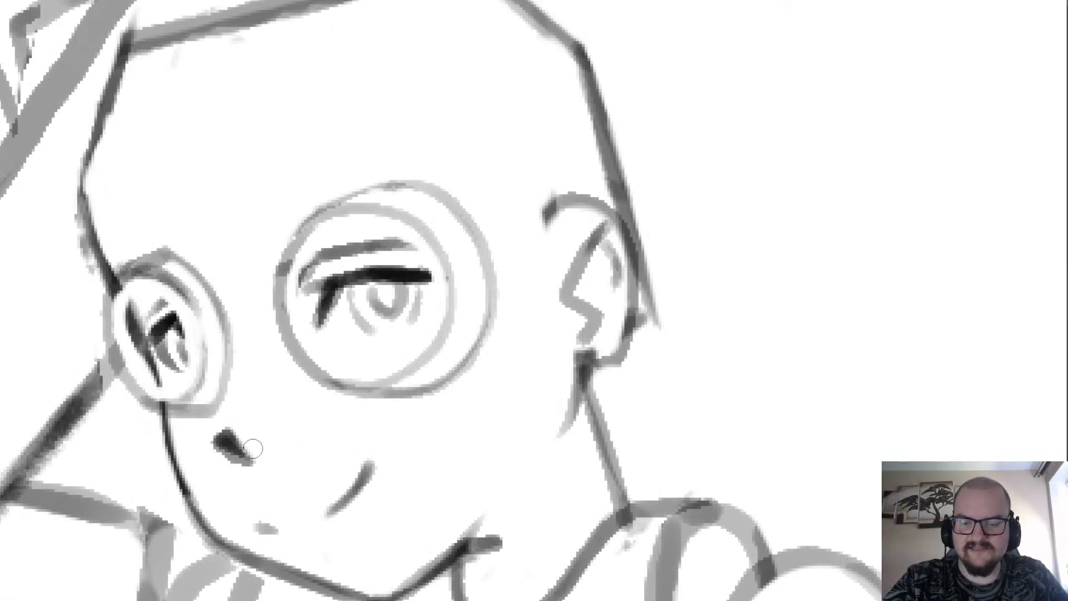
pyautogui.moveTo(215, 459); pyautogui.dragTo(246, 465)
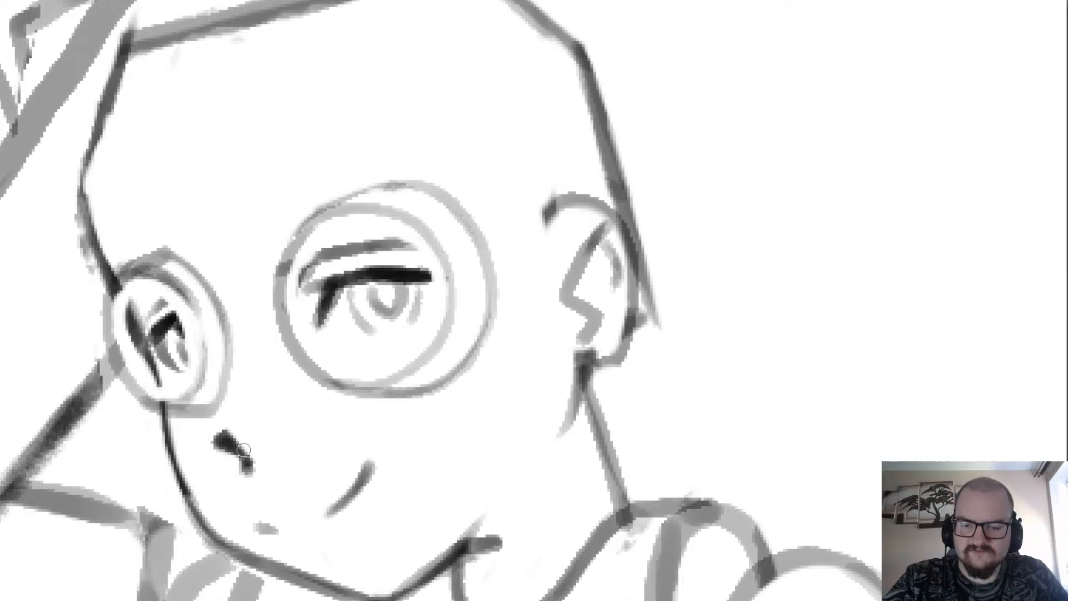
pyautogui.scroll(-4, 272, 466)
pyautogui.scroll(2, 272, 466)
pyautogui.scroll(-3, 272, 466)
pyautogui.scroll(3, 241, 467)
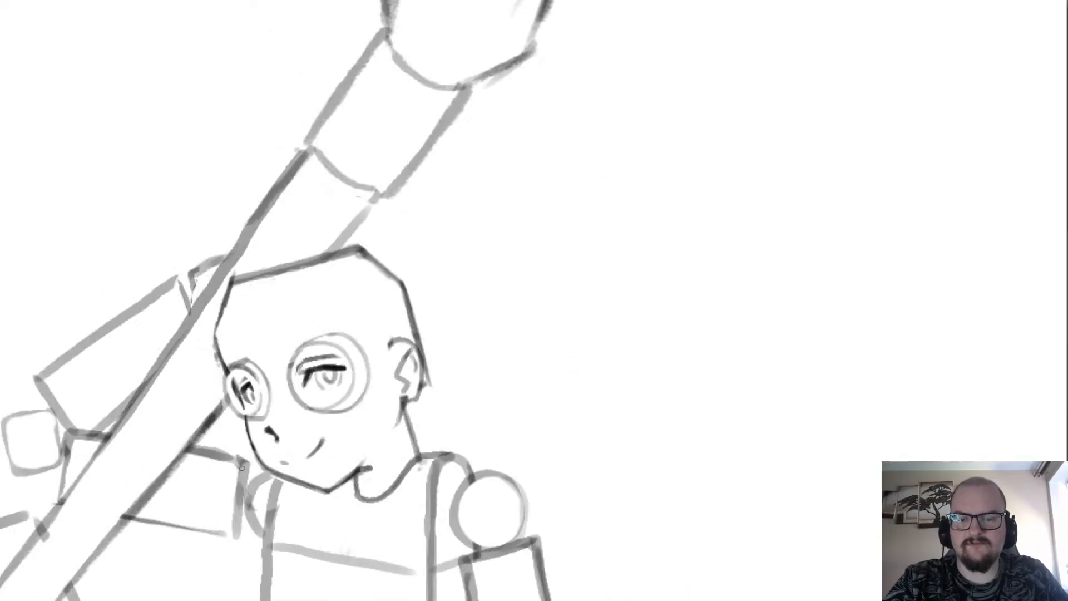
# Try thinning and redrawing the far lens's outer rim on the nose side.
pyautogui.scroll(3, 250, 388)
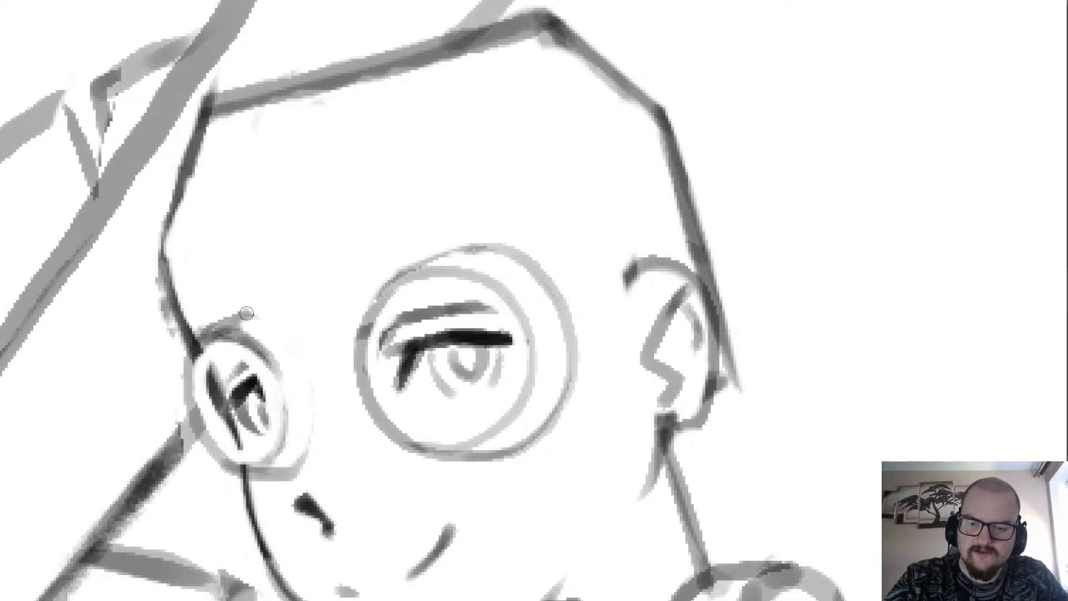
pyautogui.moveTo(236, 317)
pyautogui.mouseDown()
pyautogui.moveTo(288, 336)
pyautogui.moveTo(312, 404)
pyautogui.moveTo(283, 464)
pyautogui.moveTo(316, 396)
pyautogui.moveTo(274, 321)
pyautogui.moveTo(240, 310)
pyautogui.moveTo(302, 362)
pyautogui.moveTo(315, 425)
pyautogui.moveTo(278, 470)
pyautogui.mouseUp()
pyautogui.hotkey('ctrl', 'z')
pyautogui.hotkey('ctrl', 'z')
pyautogui.scroll(-6, 188, 455)
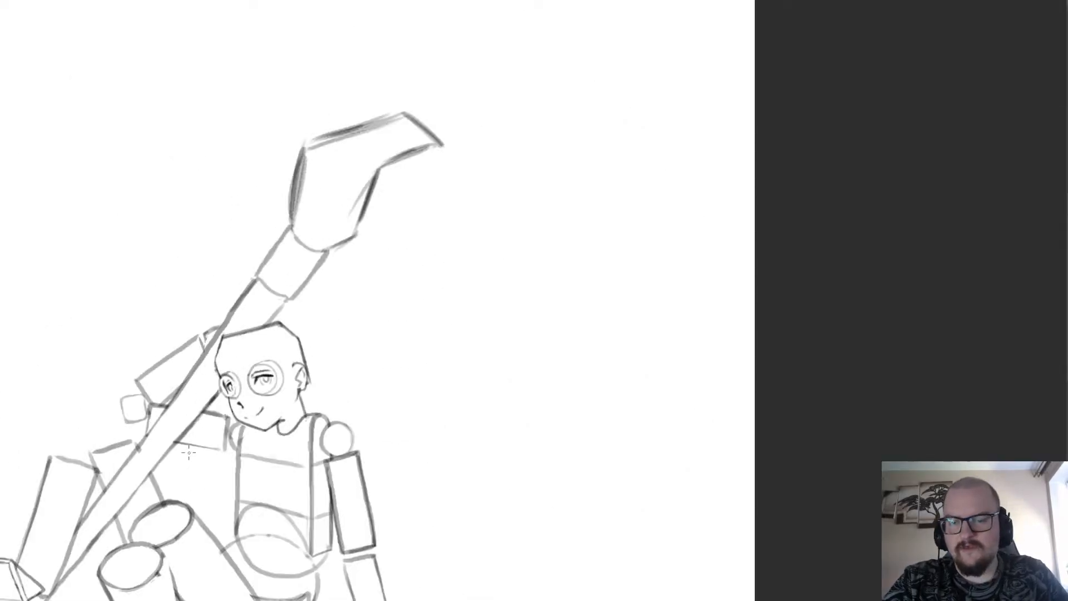
# Rotate the canvas so the head lies on its side and examine both lenses against the face and shaft.
pyautogui.scroll(1, 188, 455)
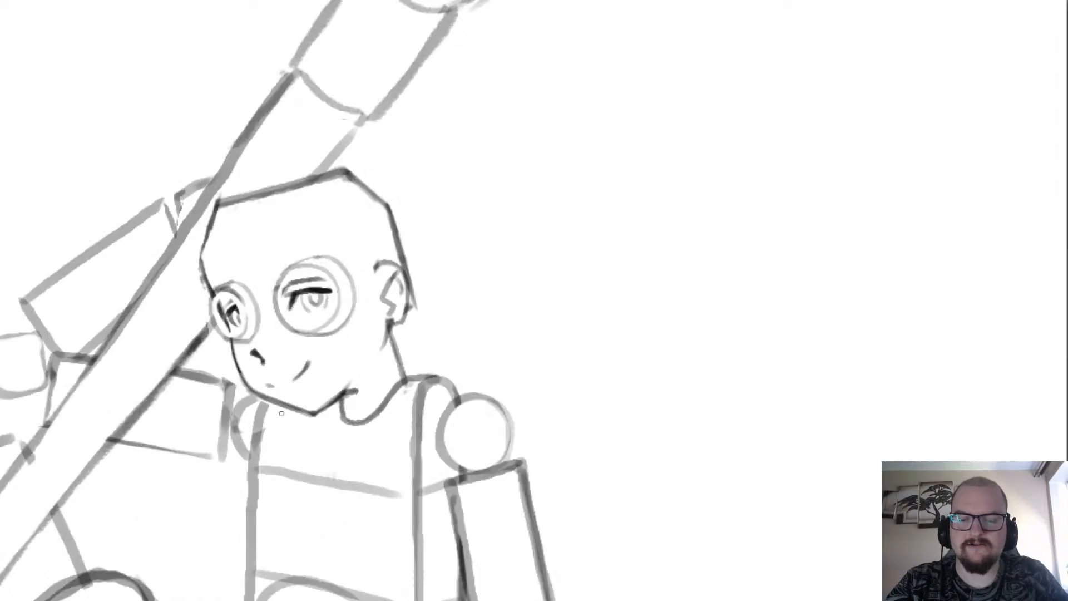
pyautogui.moveTo(423, 278); pyautogui.dragTo(556, 189)
pyautogui.scroll(-3, 448, 230)
pyautogui.scroll(3, 448, 231)
pyautogui.scroll(2, 300, 200)
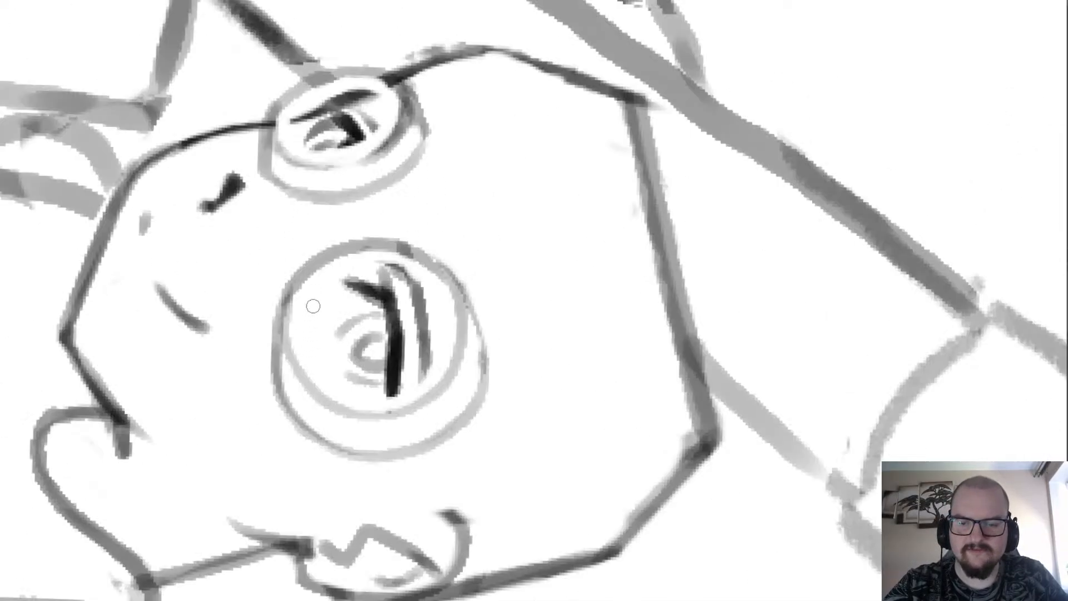
pyautogui.scroll(-3, 302, 220)
pyautogui.scroll(1, 327, 160)
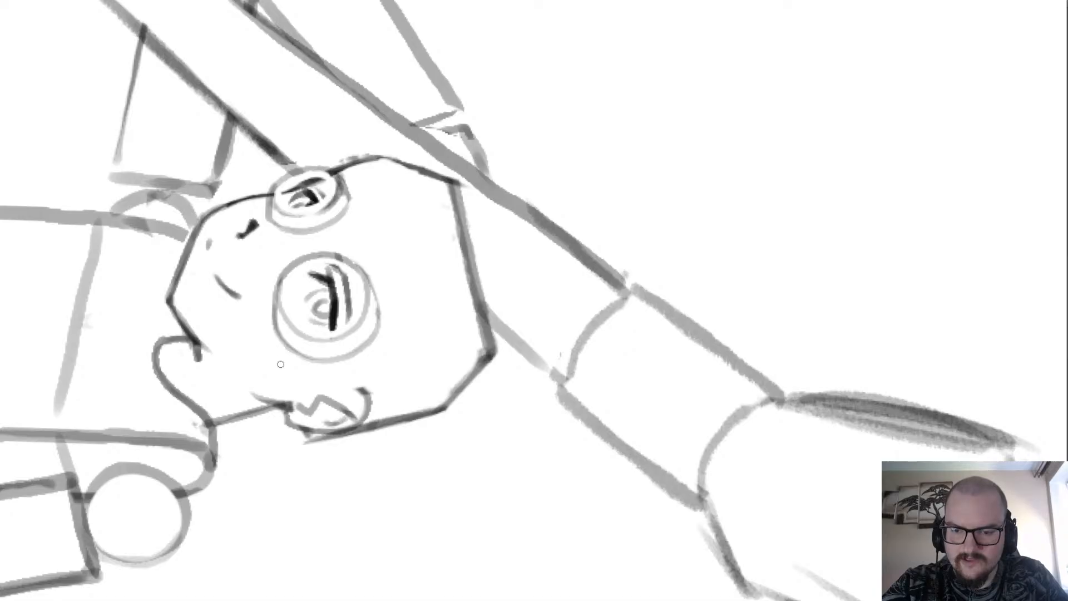
pyautogui.moveTo(293, 376)
pyautogui.mouseDown()
pyautogui.moveTo(264, 331)
pyautogui.moveTo(271, 360)
pyautogui.moveTo(263, 341)
pyautogui.moveTo(263, 275)
pyautogui.mouseUp()
pyautogui.hotkey('ctrl', 'z')
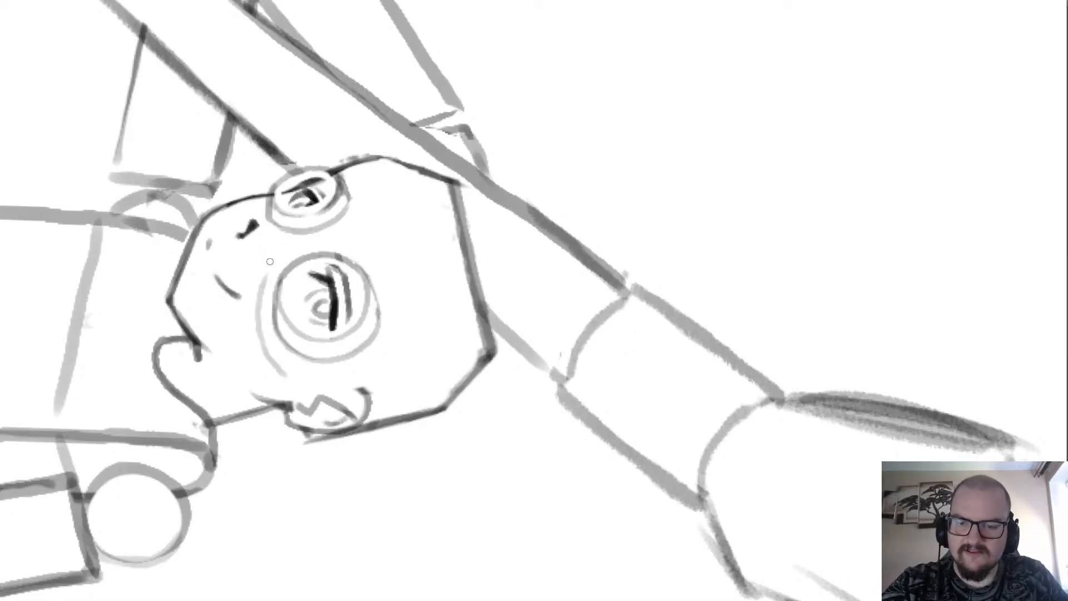
pyautogui.hotkey('ctrl', 'z')
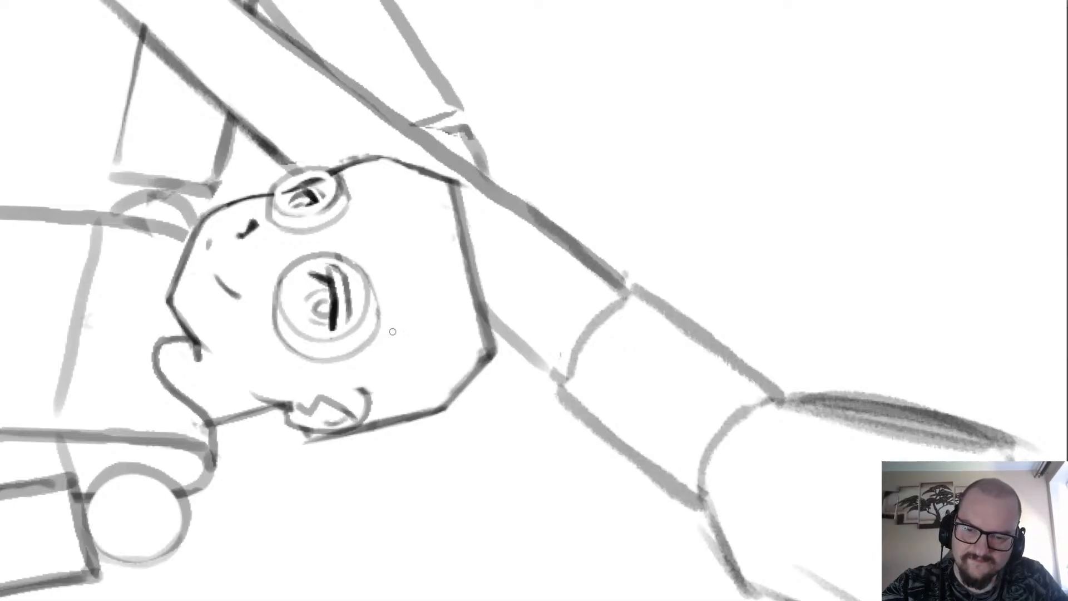
pyautogui.hotkey('ctrl', 'z')
# Draw the goggle frame's outer contour around the near lens and curve its cheek-side edge toward the far lens.
pyautogui.moveTo(392, 332); pyautogui.dragTo(345, 379)
pyautogui.hotkey('ctrl', 'z')
pyautogui.moveTo(396, 320)
pyautogui.mouseDown()
pyautogui.moveTo(354, 379)
pyautogui.moveTo(272, 355)
pyautogui.mouseUp()
pyautogui.hotkey('ctrl', 'z')
pyautogui.moveTo(317, 384)
pyautogui.mouseDown()
pyautogui.moveTo(287, 378)
pyautogui.moveTo(257, 340)
pyautogui.moveTo(266, 332)
pyautogui.moveTo(277, 365)
pyautogui.moveTo(259, 342)
pyautogui.moveTo(260, 291)
pyautogui.mouseUp()
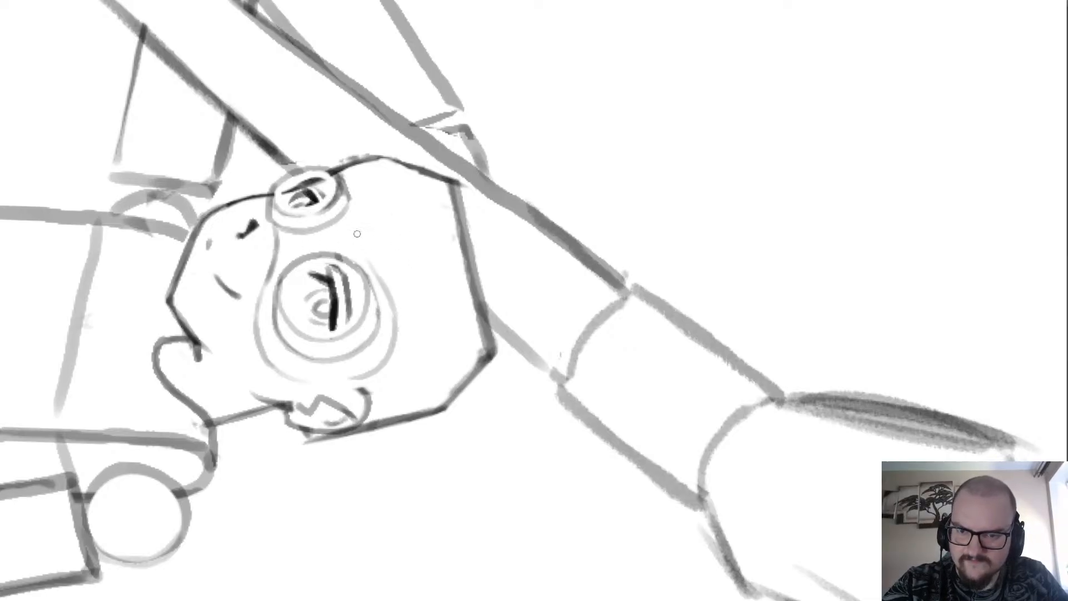
pyautogui.moveTo(372, 266); pyautogui.dragTo(361, 231)
pyautogui.hotkey('ctrl', 'z')
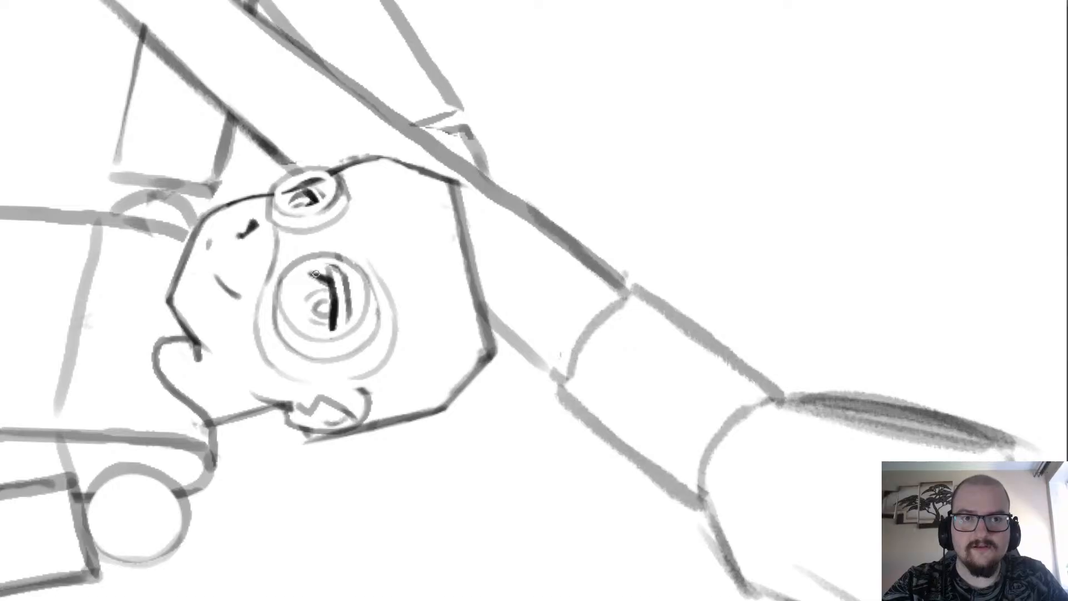
# Return the canvas to upright and sketch the frame's brow edge from the near lens down to the nose bridge.
pyautogui.scroll(-2, 239, 305)
pyautogui.scroll(2, 211, 342)
pyautogui.press('5')
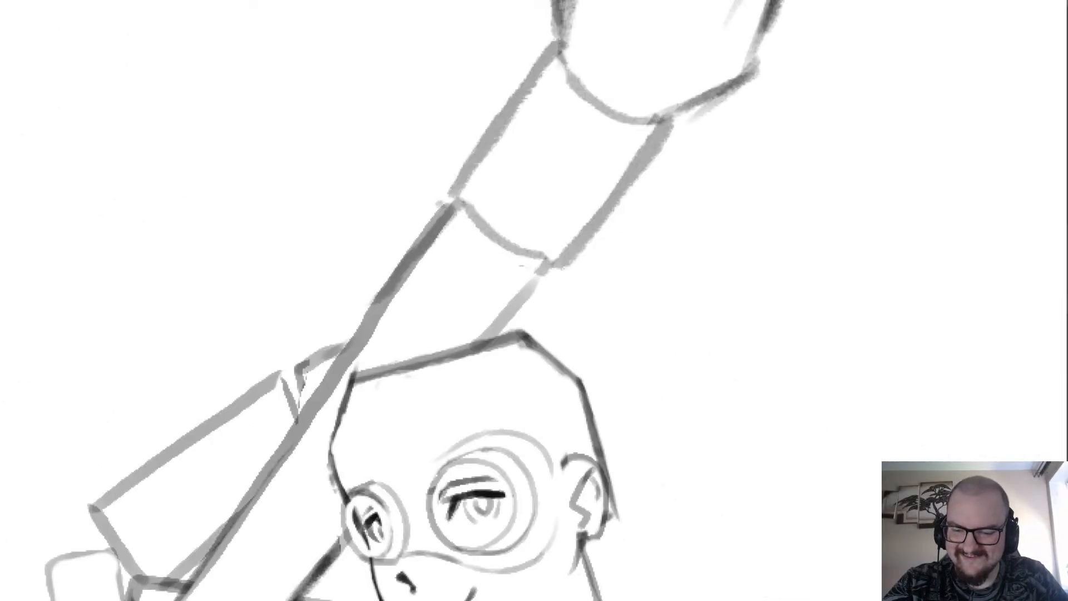
pyautogui.scroll(2, 358, 446)
pyautogui.moveTo(457, 279); pyautogui.dragTo(368, 319)
pyautogui.hotkey('ctrl', 'z')
pyautogui.moveTo(437, 297)
pyautogui.mouseDown()
pyautogui.moveTo(312, 339)
pyautogui.moveTo(304, 363)
pyautogui.mouseUp()
pyautogui.hotkey('ctrl', 'z')
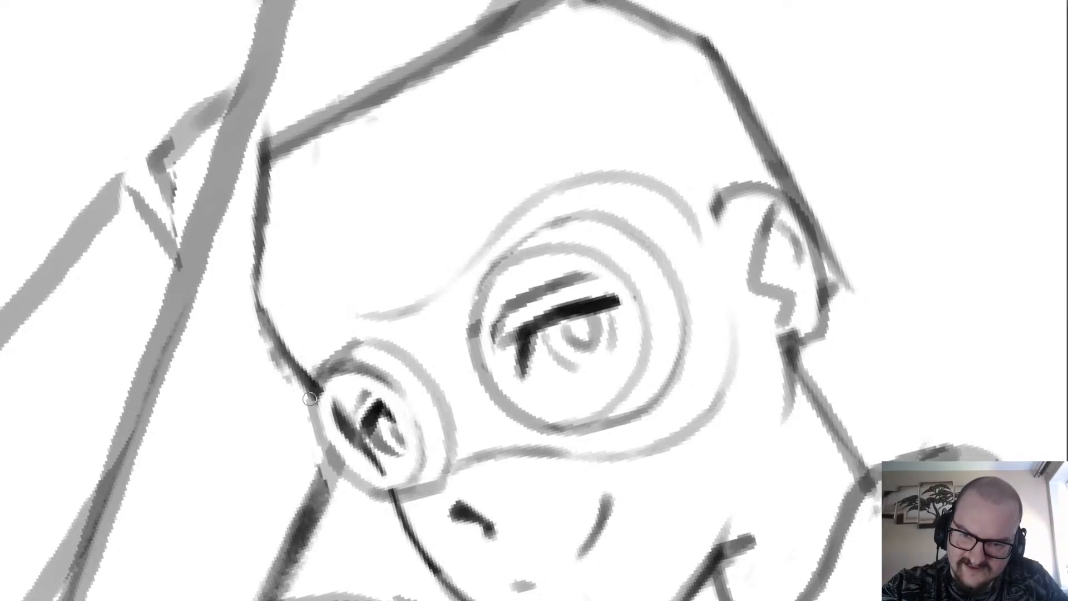
# Extend the frame's brow edge over the far lens past the face outline, clearing the overlapping face line and thinning the stroke.
pyautogui.moveTo(289, 365)
pyautogui.mouseDown()
pyautogui.moveTo(317, 336)
pyautogui.moveTo(291, 359)
pyautogui.moveTo(354, 320)
pyautogui.mouseUp()
pyautogui.hotkey('ctrl', 'z')
pyautogui.hotkey('ctrl', 'z')
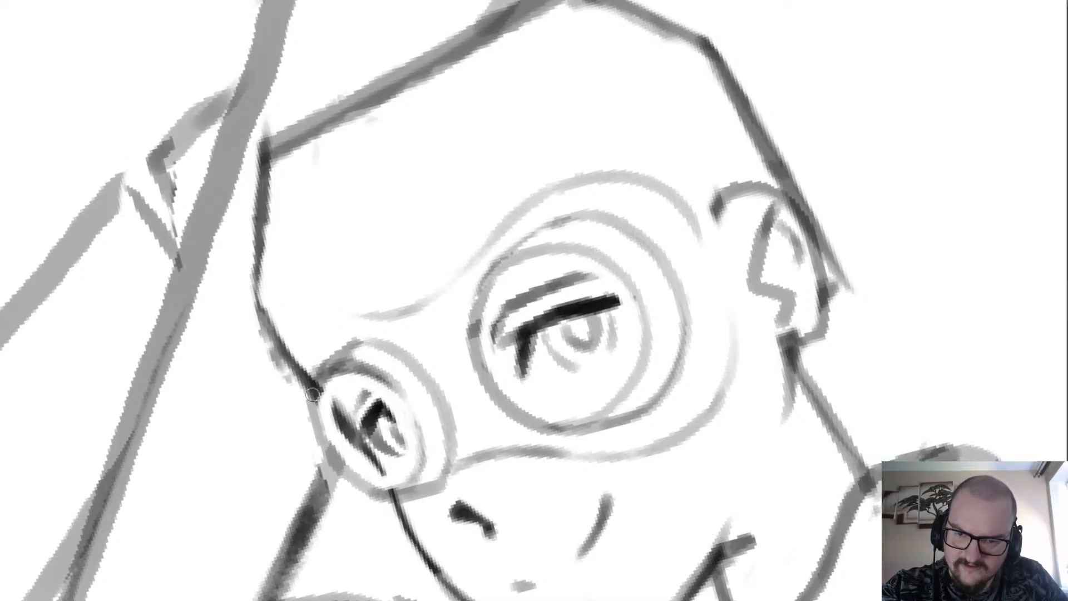
pyautogui.moveTo(312, 394)
pyautogui.mouseDown()
pyautogui.moveTo(280, 367)
pyautogui.moveTo(288, 351)
pyautogui.moveTo(320, 322)
pyautogui.moveTo(373, 312)
pyautogui.mouseUp()
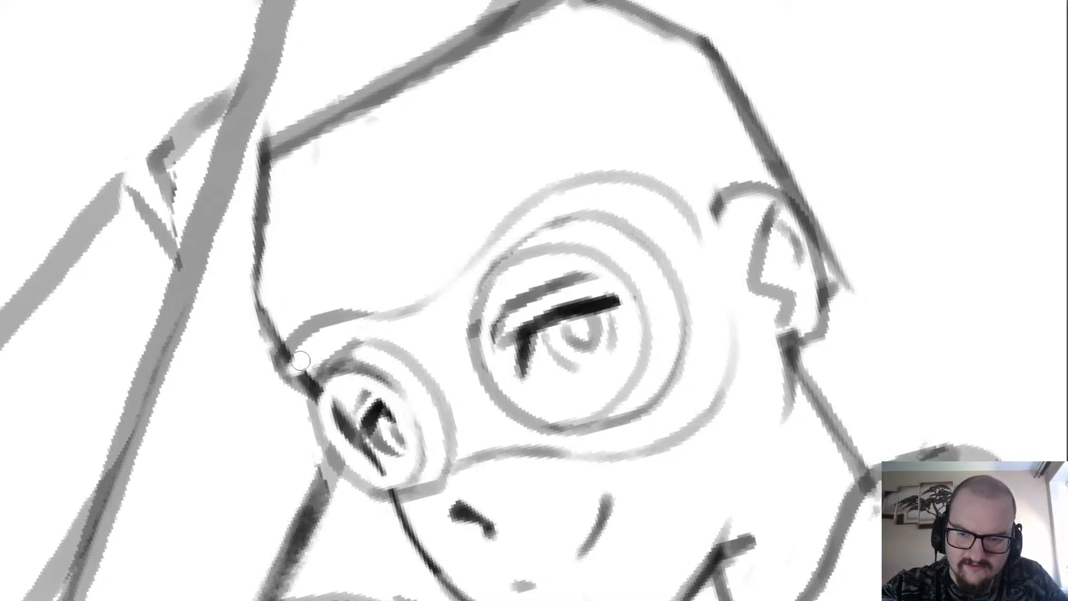
pyautogui.moveTo(301, 360)
pyautogui.mouseDown()
pyautogui.moveTo(343, 331)
pyautogui.moveTo(327, 327)
pyautogui.moveTo(403, 321)
pyautogui.mouseUp()
pyautogui.moveTo(291, 322)
pyautogui.mouseDown()
pyautogui.moveTo(358, 303)
pyautogui.moveTo(401, 310)
pyautogui.mouseUp()
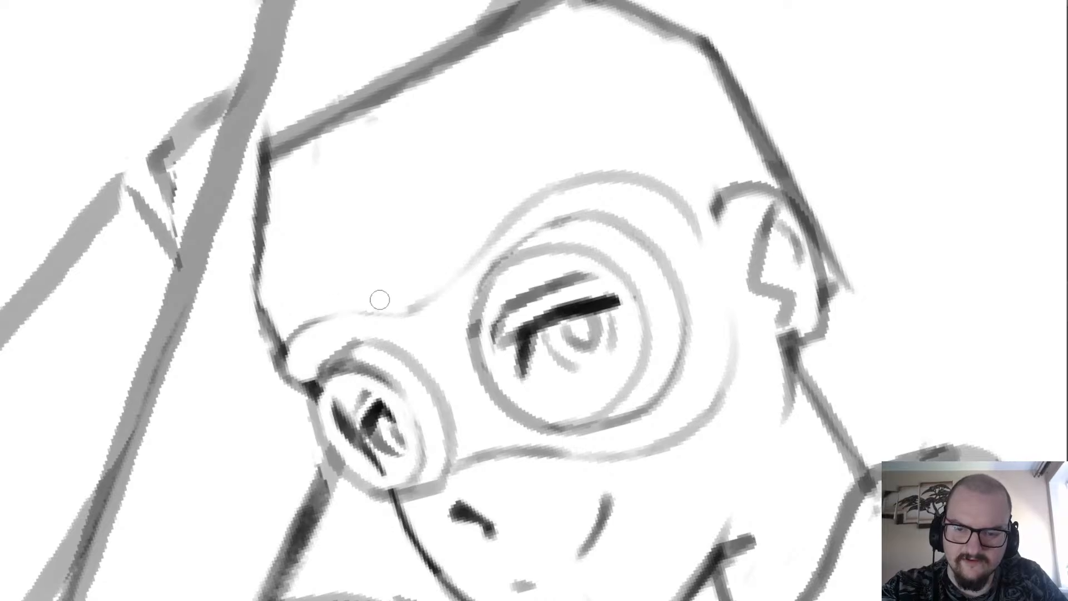
pyautogui.moveTo(279, 365)
pyautogui.mouseDown()
pyautogui.moveTo(334, 312)
pyautogui.moveTo(436, 294)
pyautogui.moveTo(485, 253)
pyautogui.mouseUp()
pyautogui.hotkey('ctrl', 'z')
pyautogui.hotkey('ctrl', 'z')
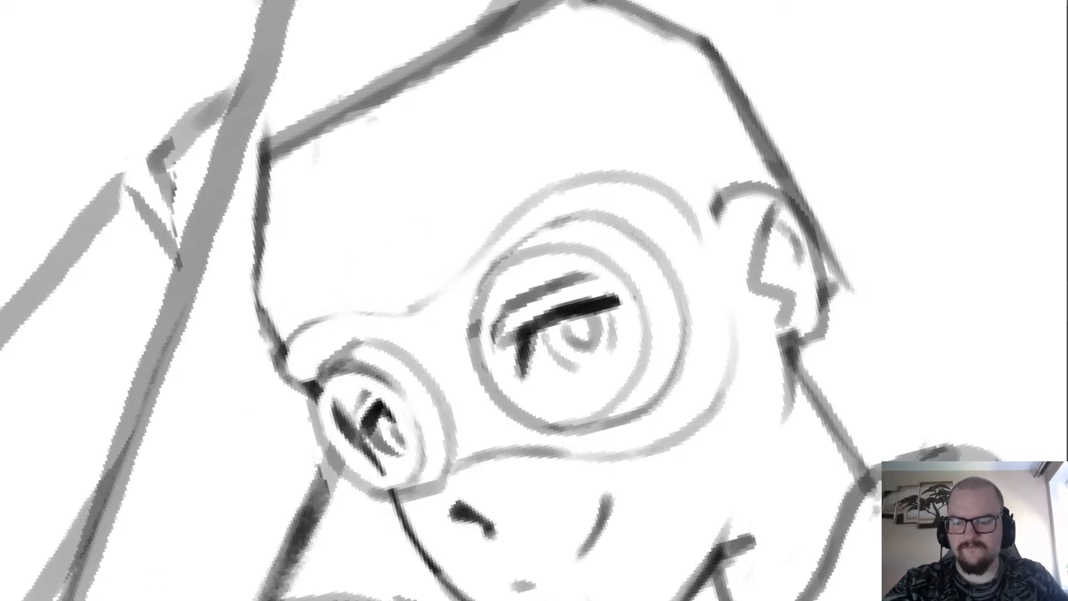
# Rotate the head onto its side and redraw the frame's brow edge between the two lenses as a continuous curve.
pyautogui.moveTo(667, 478); pyautogui.dragTo(241, 384)
pyautogui.scroll(-3, 241, 384)
pyautogui.scroll(3, 382, 295)
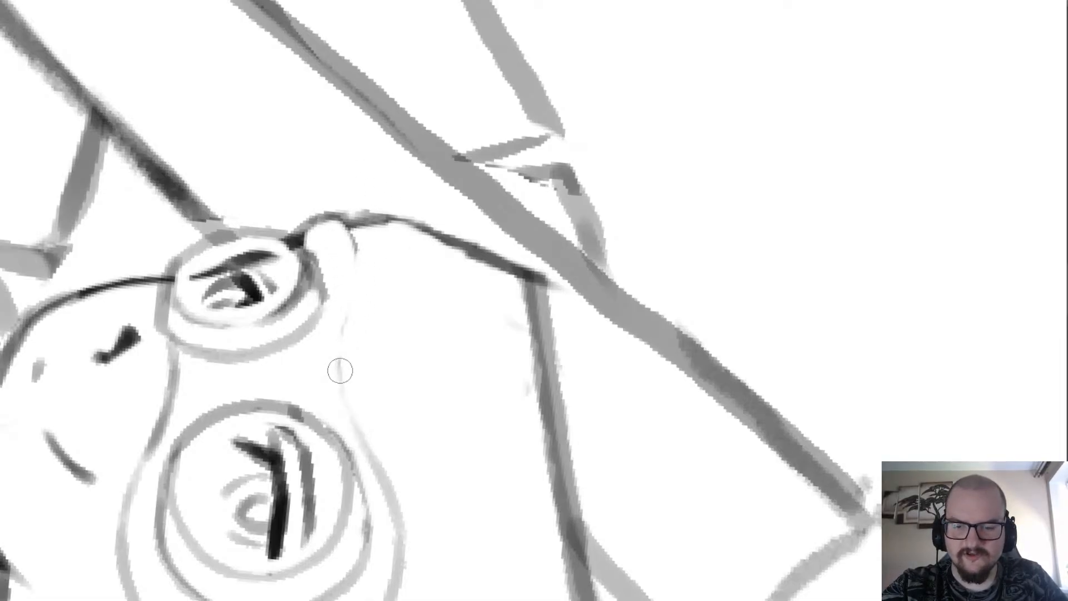
pyautogui.moveTo(346, 417)
pyautogui.mouseDown()
pyautogui.moveTo(338, 367)
pyautogui.moveTo(358, 248)
pyautogui.moveTo(349, 219)
pyautogui.mouseUp()
pyautogui.scroll(-2, 340, 229)
pyautogui.scroll(2, 320, 215)
# Clean up the rounded bump where the frame projects past the face outline above the far lens.
pyautogui.scroll(2, 333, 196)
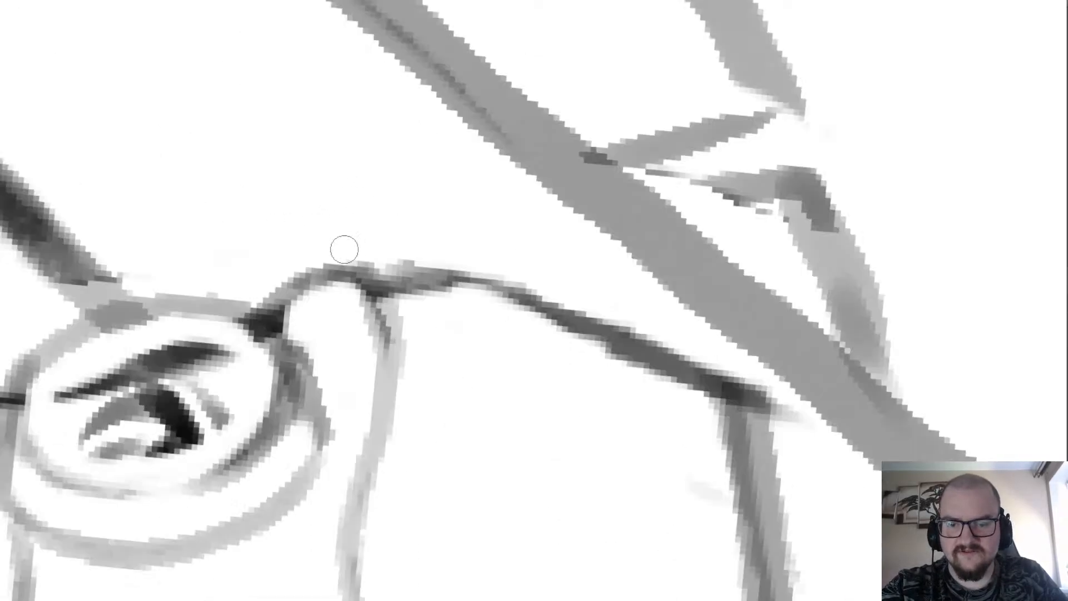
pyautogui.moveTo(267, 314); pyautogui.dragTo(379, 273)
pyautogui.scroll(-4, 382, 326)
pyautogui.scroll(2, 313, 252)
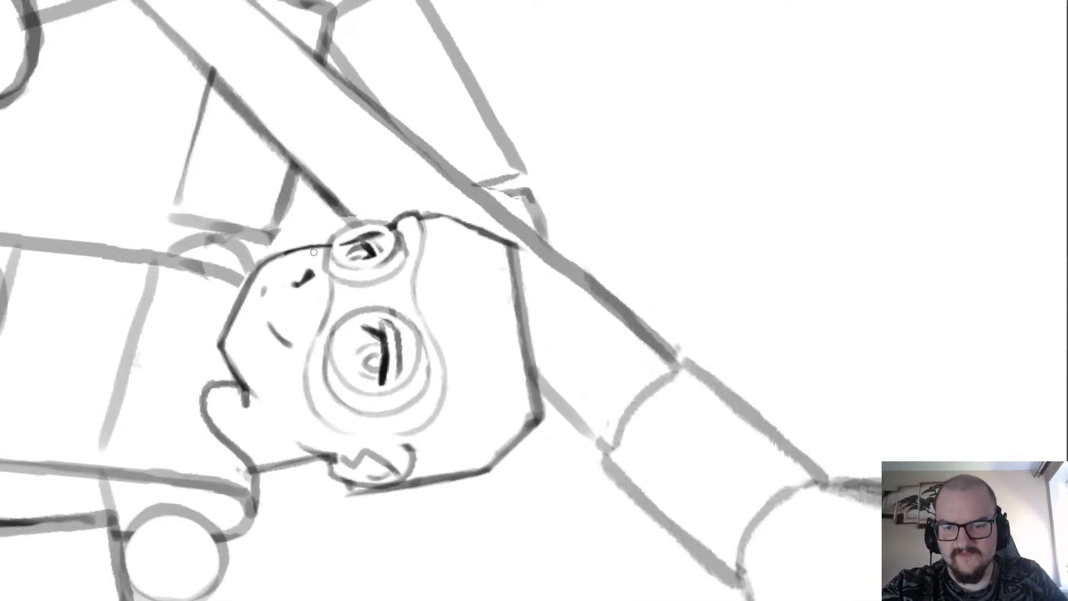
# Add a short curve carrying the frame's nose-side edge under the far lens to the face outline, and rework the outline there.
pyautogui.scroll(2, 325, 282)
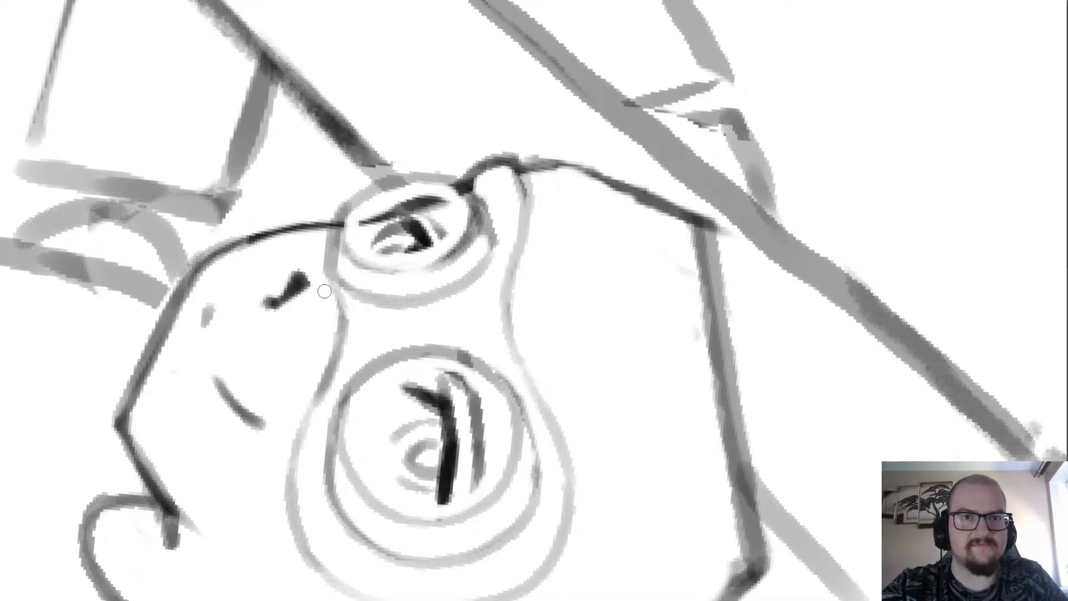
pyautogui.moveTo(310, 261)
pyautogui.mouseDown()
pyautogui.moveTo(292, 234)
pyautogui.moveTo(311, 220)
pyautogui.moveTo(332, 223)
pyautogui.moveTo(324, 228)
pyautogui.mouseUp()
pyautogui.scroll(-3, 319, 227)
pyautogui.scroll(3, 323, 175)
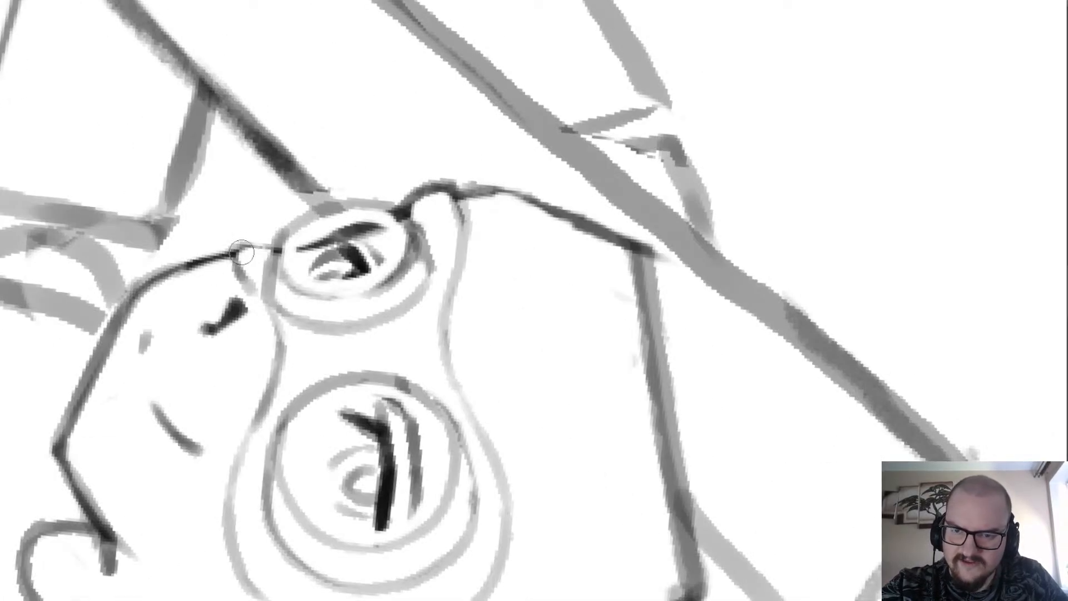
pyautogui.moveTo(241, 253); pyautogui.dragTo(271, 247)
# Redraw the outline of the frame's bump between the far lens and the forehead as a thin arc.
pyautogui.moveTo(415, 210)
pyautogui.mouseDown()
pyautogui.moveTo(436, 192)
pyautogui.moveTo(442, 204)
pyautogui.moveTo(436, 177)
pyautogui.moveTo(461, 195)
pyautogui.mouseUp()
pyautogui.scroll(-4, 426, 198)
pyautogui.scroll(4, 415, 167)
pyautogui.hotkey('ctrl', 'z')
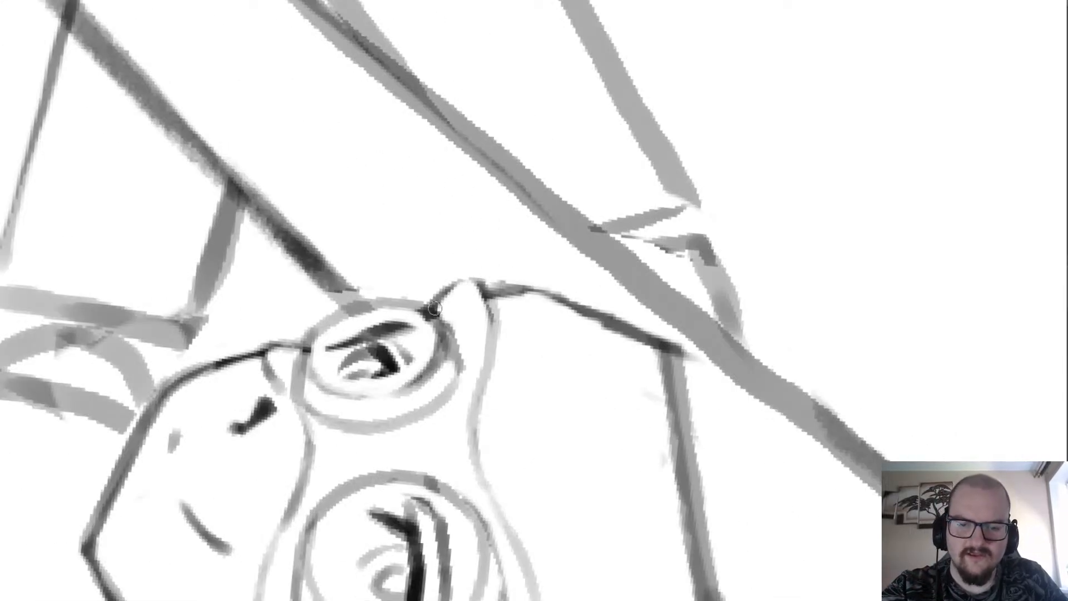
pyautogui.moveTo(435, 308)
pyautogui.mouseDown()
pyautogui.moveTo(464, 279)
pyautogui.moveTo(488, 277)
pyautogui.mouseUp()
pyautogui.hotkey('ctrl', 'z')
pyautogui.moveTo(436, 304); pyautogui.dragTo(496, 287)
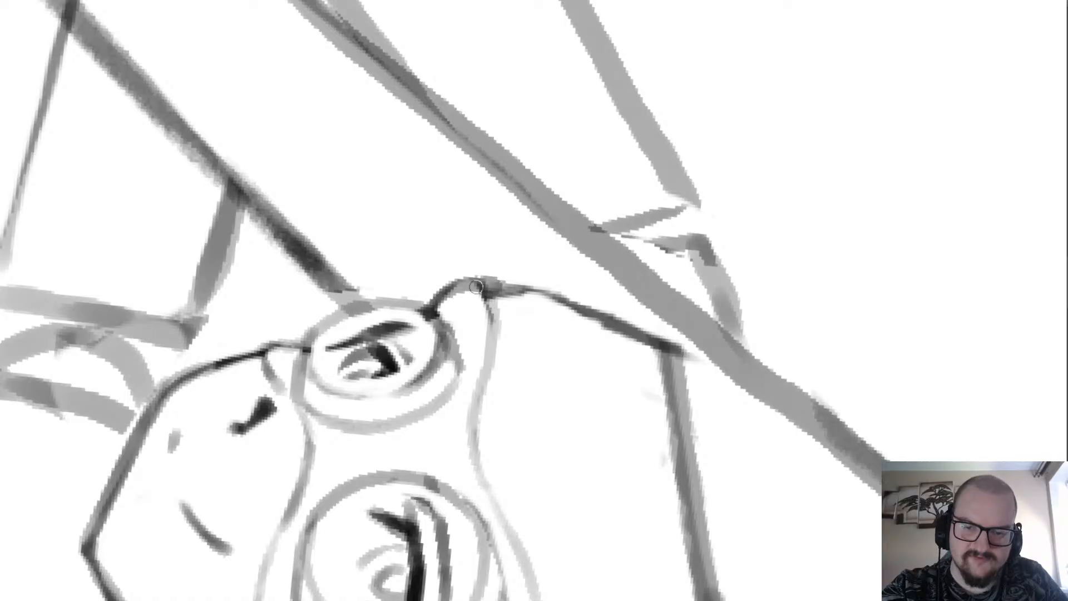
# Thin the frame's cheek-side edge between the far lens and the near lens.
pyautogui.scroll(-4, 453, 200)
pyautogui.scroll(6, 480, 253)
pyautogui.moveTo(381, 181)
pyautogui.mouseDown()
pyautogui.moveTo(399, 211)
pyautogui.moveTo(351, 357)
pyautogui.mouseUp()
pyautogui.scroll(-5, 351, 357)
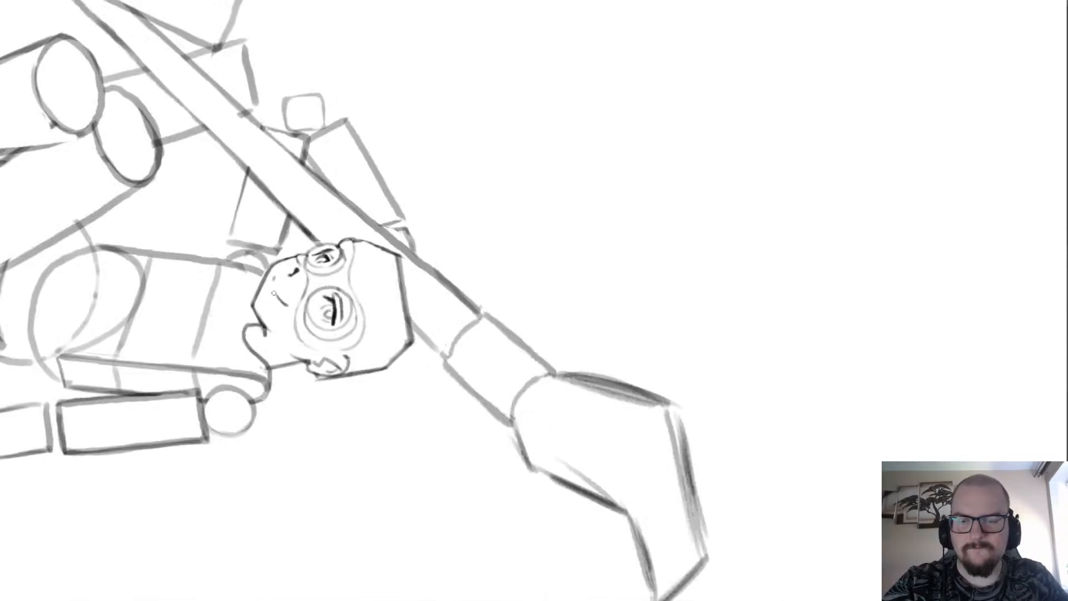
pyautogui.scroll(5, 247, 308)
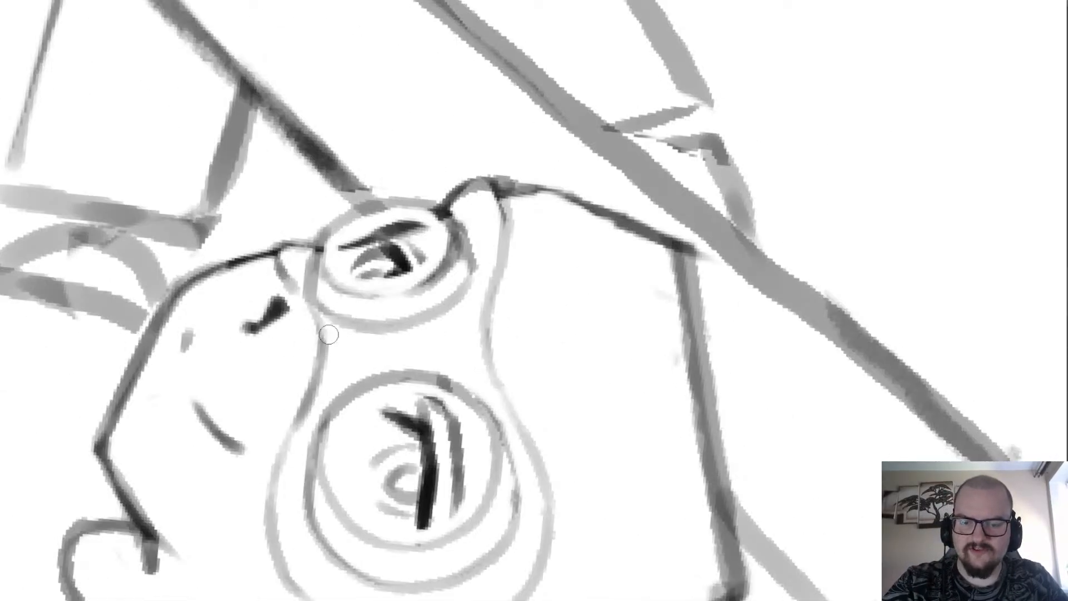
pyautogui.moveTo(328, 333); pyautogui.dragTo(284, 468)
pyautogui.scroll(-2, 312, 308)
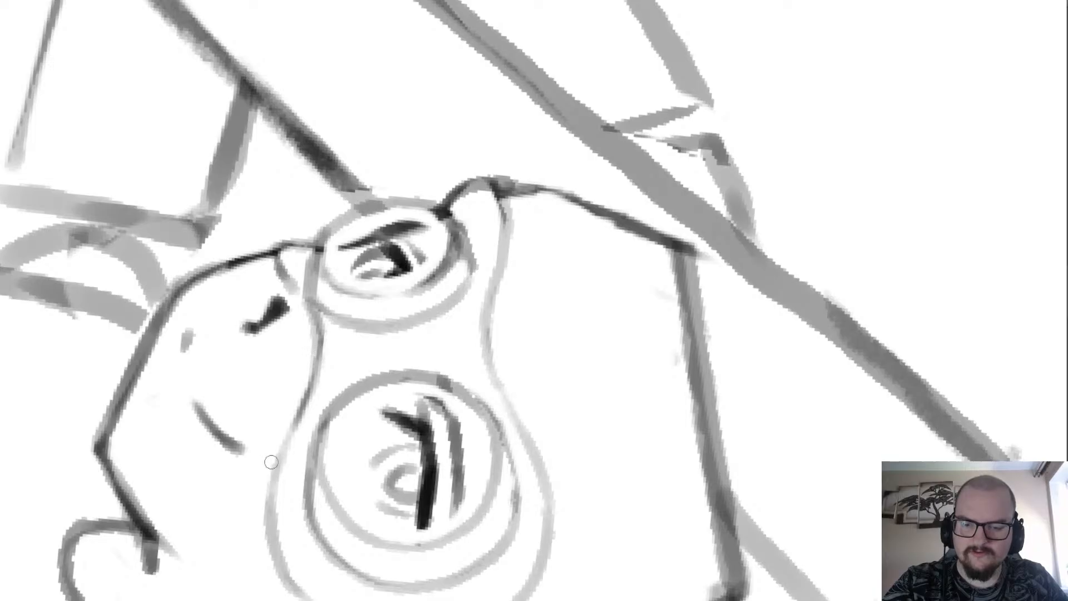
# Redraw the frame's brow edge as one smooth curve around the near lens and thin it beside the far lens.
pyautogui.scroll(-4, 304, 278)
pyautogui.scroll(3, 301, 245)
pyautogui.scroll(3, 301, 245)
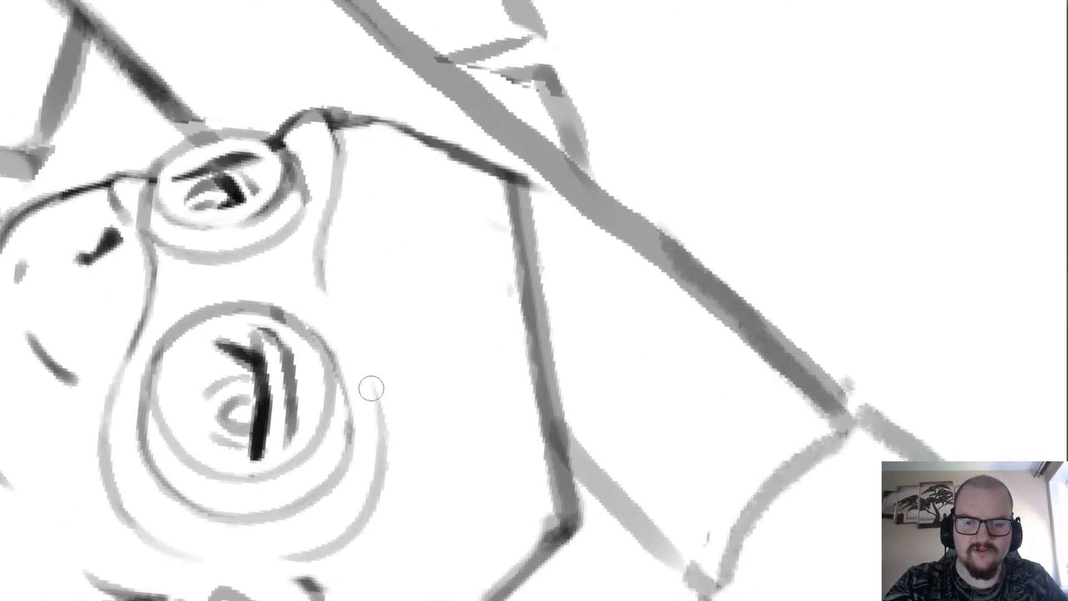
pyautogui.moveTo(383, 439); pyautogui.dragTo(324, 278)
pyautogui.moveTo(359, 334)
pyautogui.mouseDown()
pyautogui.moveTo(326, 278)
pyautogui.moveTo(320, 215)
pyautogui.mouseUp()
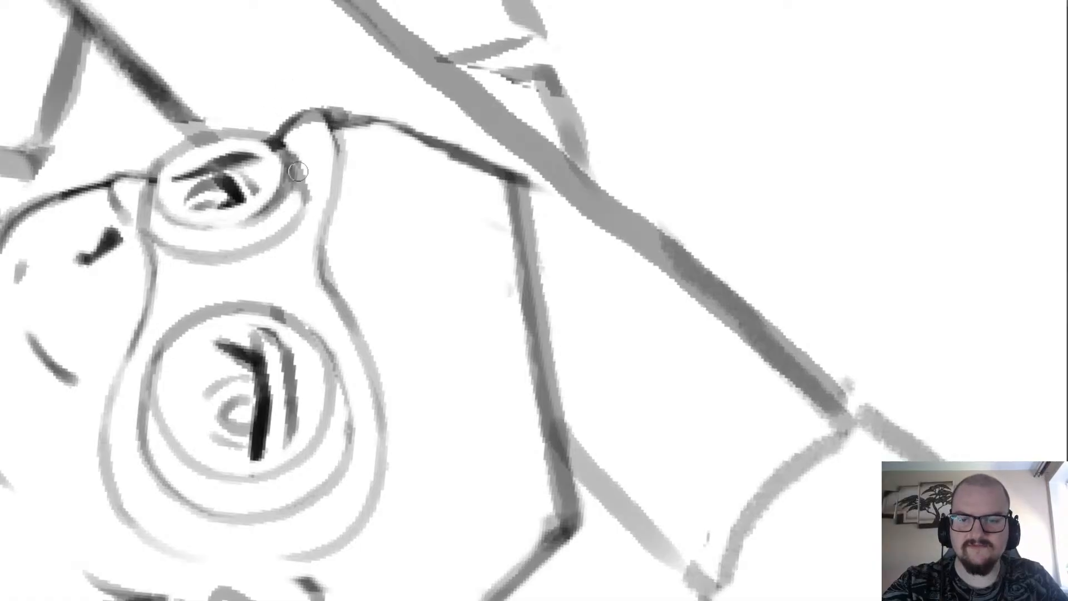
pyautogui.moveTo(333, 284); pyautogui.dragTo(342, 149)
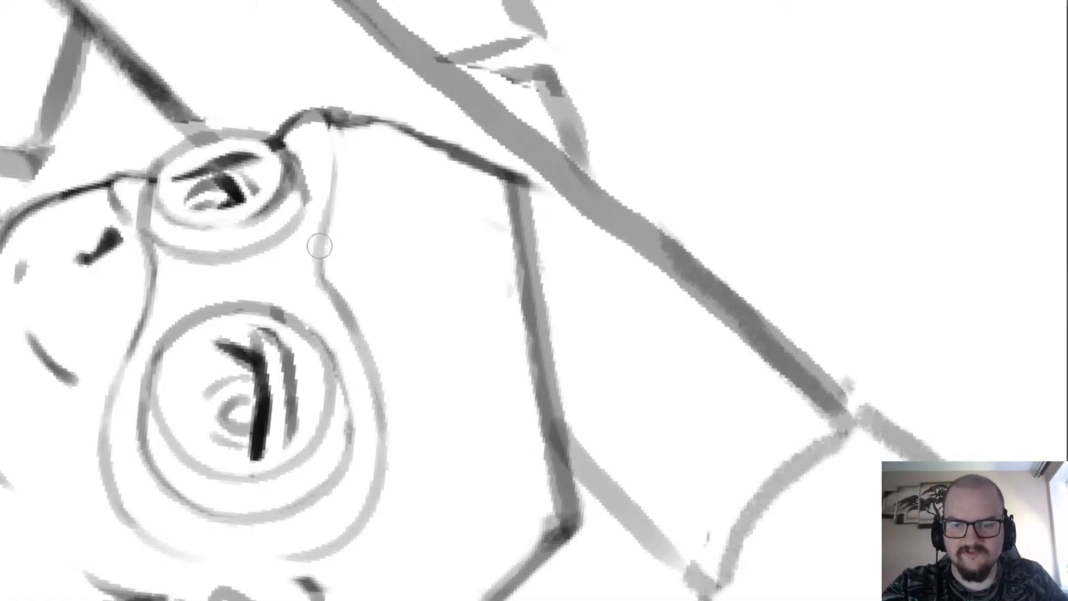
pyautogui.scroll(-2, 286, 98)
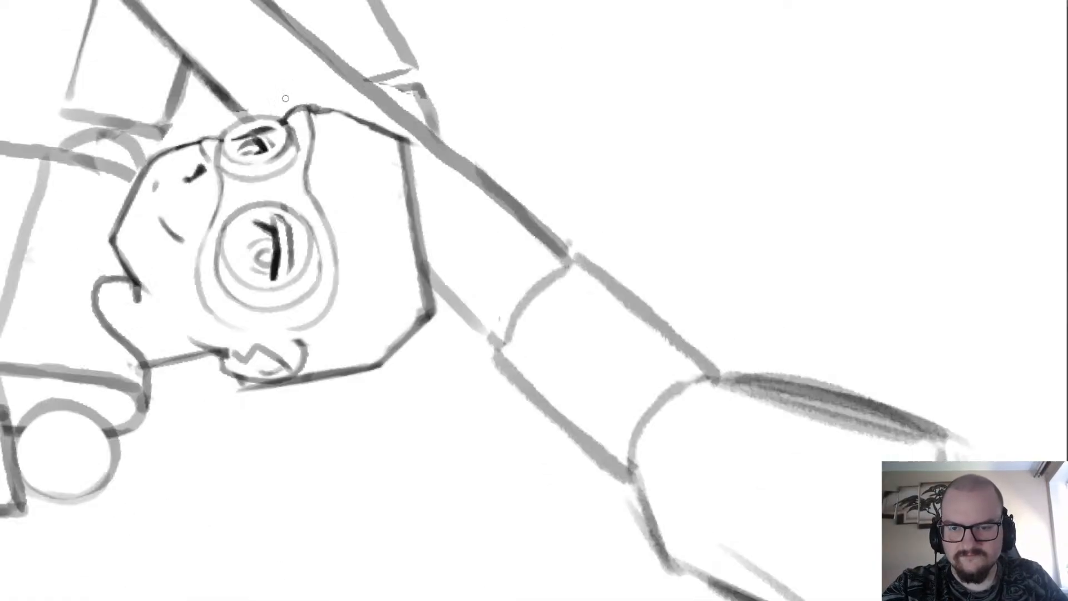
# Retrace the frame's brow edge beside the far lens up to the bump on the face outline.
pyautogui.scroll(-2, 286, 98)
pyautogui.scroll(2, 246, 70)
pyautogui.moveTo(350, 131); pyautogui.dragTo(346, 218)
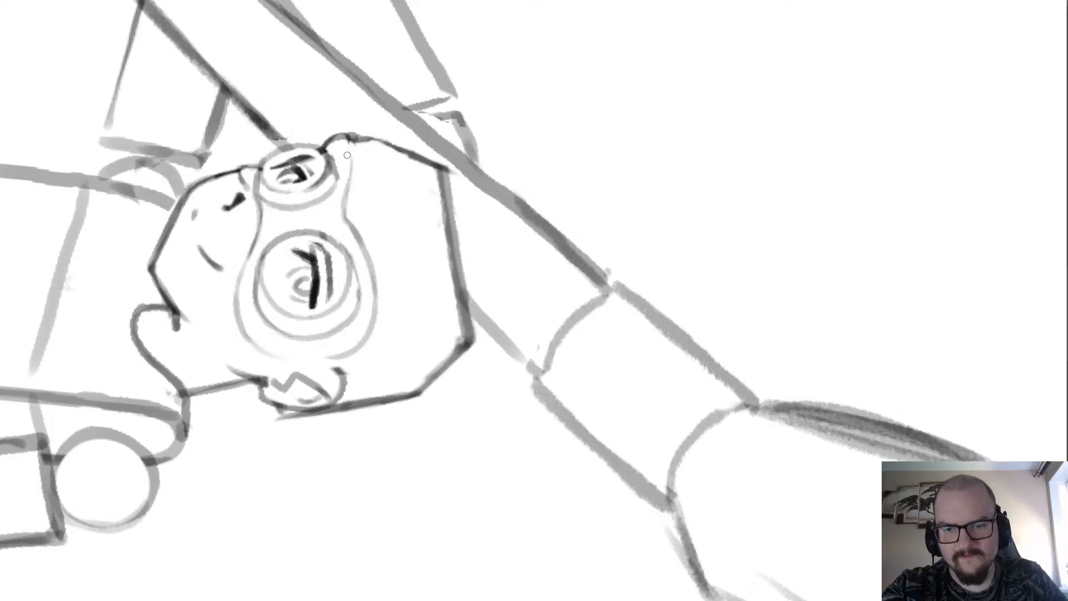
pyautogui.scroll(2, 347, 224)
pyautogui.moveTo(348, 179)
pyautogui.mouseDown()
pyautogui.moveTo(346, 105)
pyautogui.moveTo(328, 185)
pyautogui.moveTo(343, 94)
pyautogui.mouseUp()
pyautogui.moveTo(341, 208)
pyautogui.mouseDown()
pyautogui.moveTo(360, 242)
pyautogui.moveTo(335, 179)
pyautogui.moveTo(352, 107)
pyautogui.moveTo(342, 47)
pyautogui.mouseUp()
pyautogui.scroll(-6, 308, 194)
pyautogui.scroll(6, 309, 193)
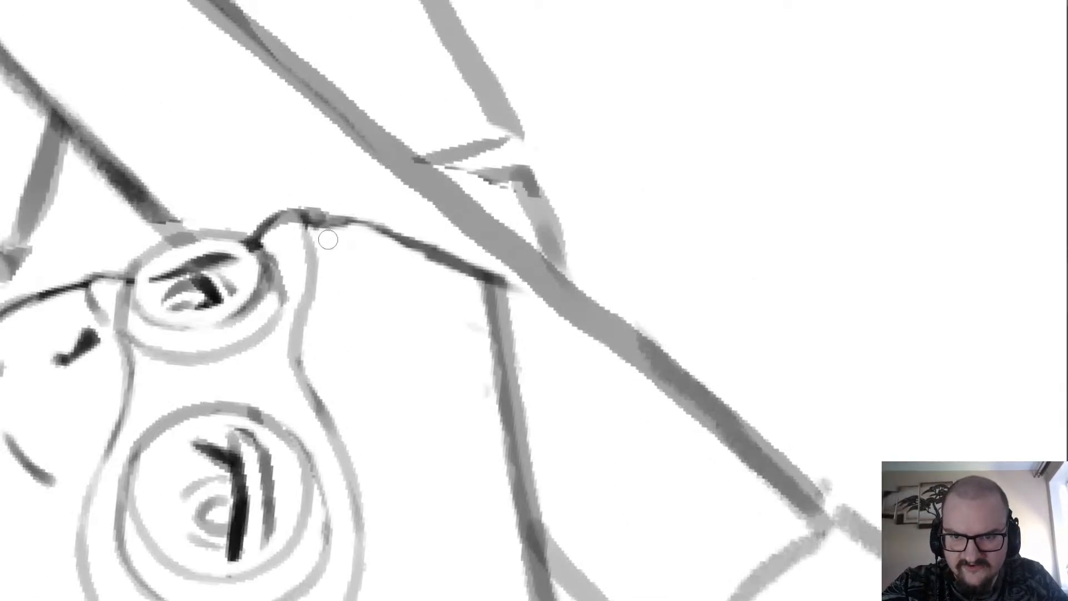
# Return the canvas to upright and examine the goggle frame against the face and the whole figure.
pyautogui.scroll(-5, 327, 239)
pyautogui.scroll(3, 328, 239)
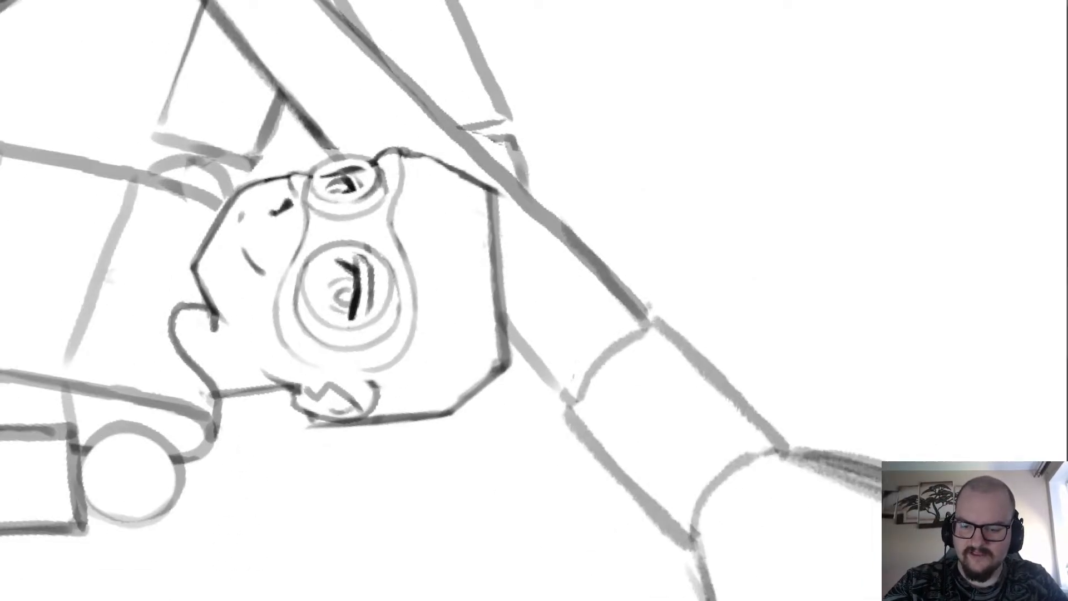
pyautogui.press('5')
pyautogui.scroll(-2, 295, 220)
pyautogui.scroll(4, 306, 252)
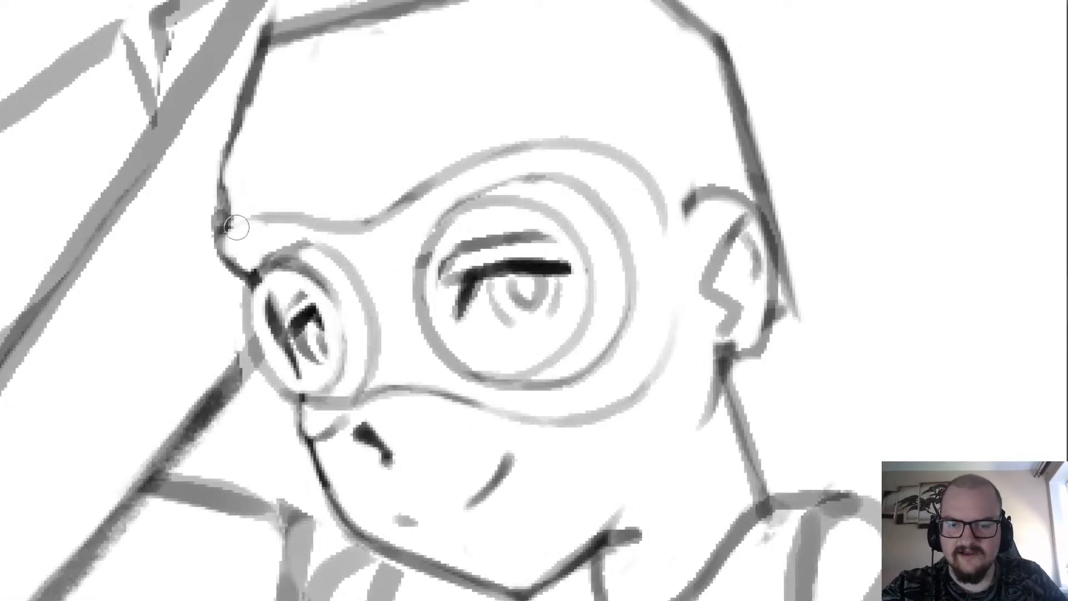
pyautogui.scroll(-4, 237, 207)
pyautogui.scroll(3, 236, 210)
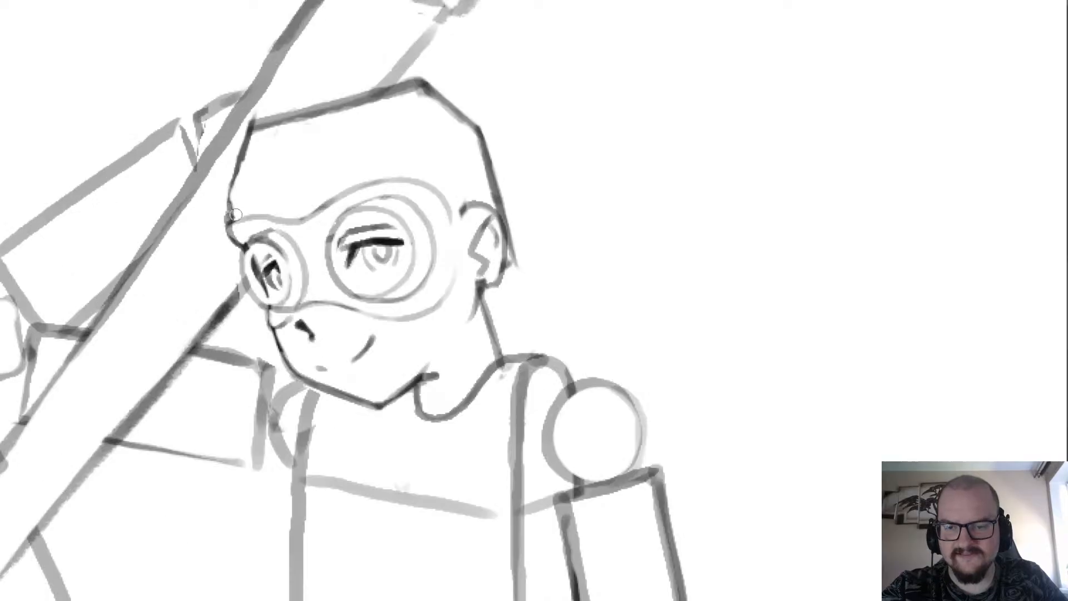
pyautogui.scroll(-4, 260, 138)
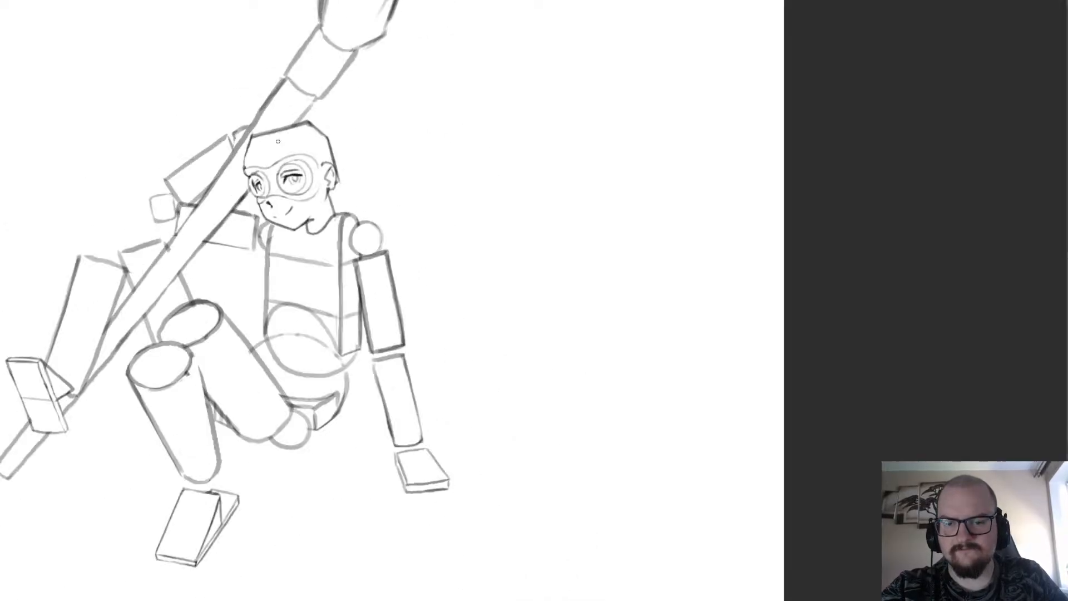
pyautogui.scroll(6, 221, 186)
# Redraw the frame's brow edge over the far lens, linking the face outline to the nose-bridge dip.
pyautogui.moveTo(174, 241)
pyautogui.mouseDown()
pyautogui.moveTo(226, 214)
pyautogui.moveTo(290, 238)
pyautogui.moveTo(267, 215)
pyautogui.moveTo(286, 219)
pyautogui.moveTo(250, 200)
pyautogui.moveTo(207, 200)
pyautogui.moveTo(178, 216)
pyautogui.moveTo(217, 193)
pyautogui.moveTo(301, 221)
pyautogui.moveTo(331, 210)
pyautogui.mouseUp()
pyautogui.hotkey('ctrl', 'z')
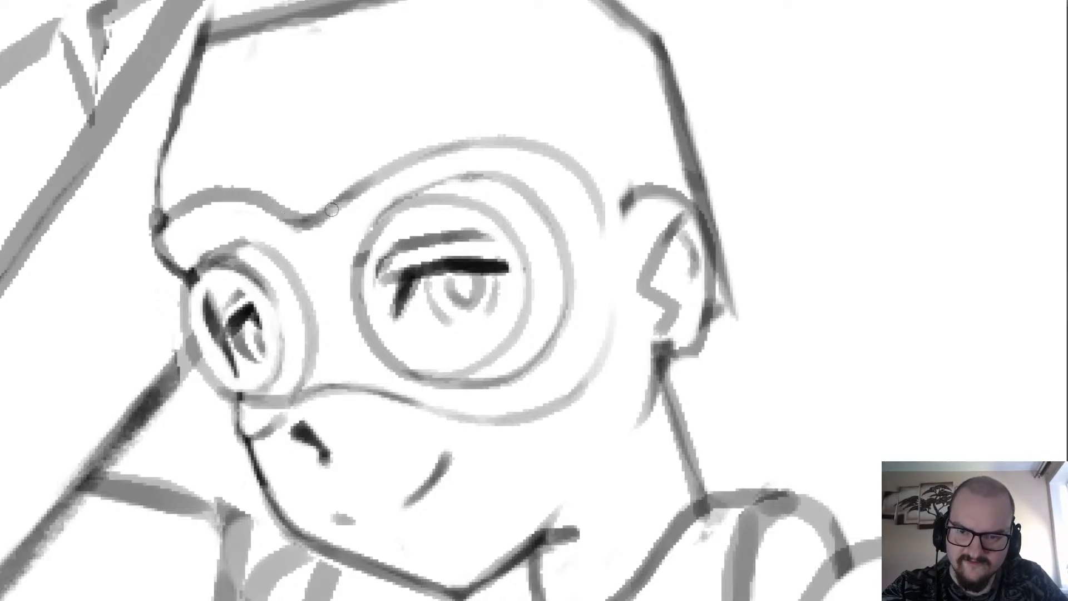
pyautogui.scroll(-5, 346, 131)
pyautogui.scroll(5, 344, 55)
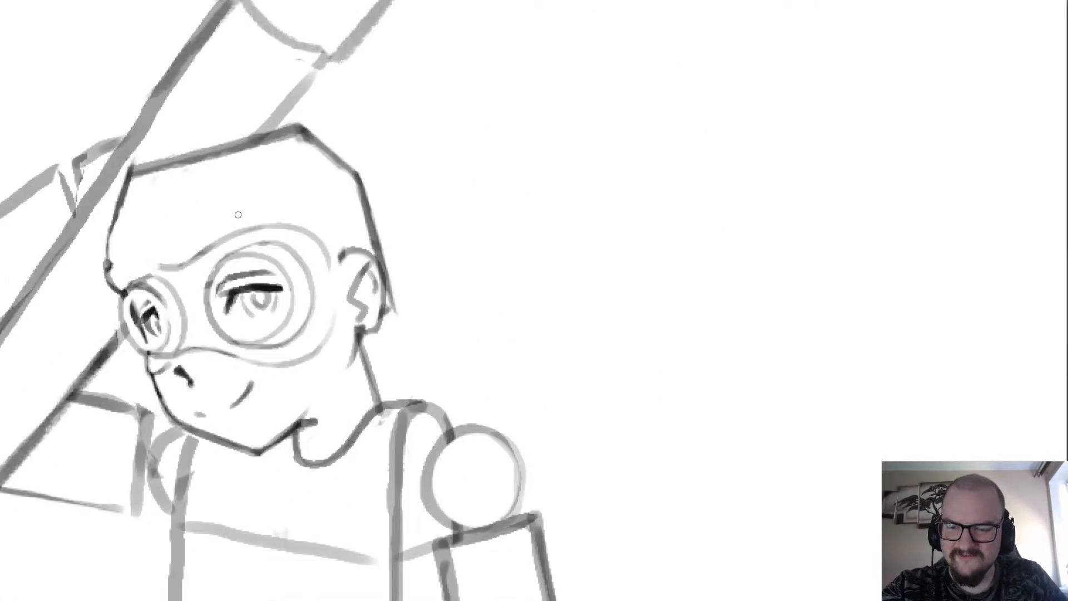
pyautogui.scroll(-3, 118, 262)
pyautogui.scroll(3, 128, 244)
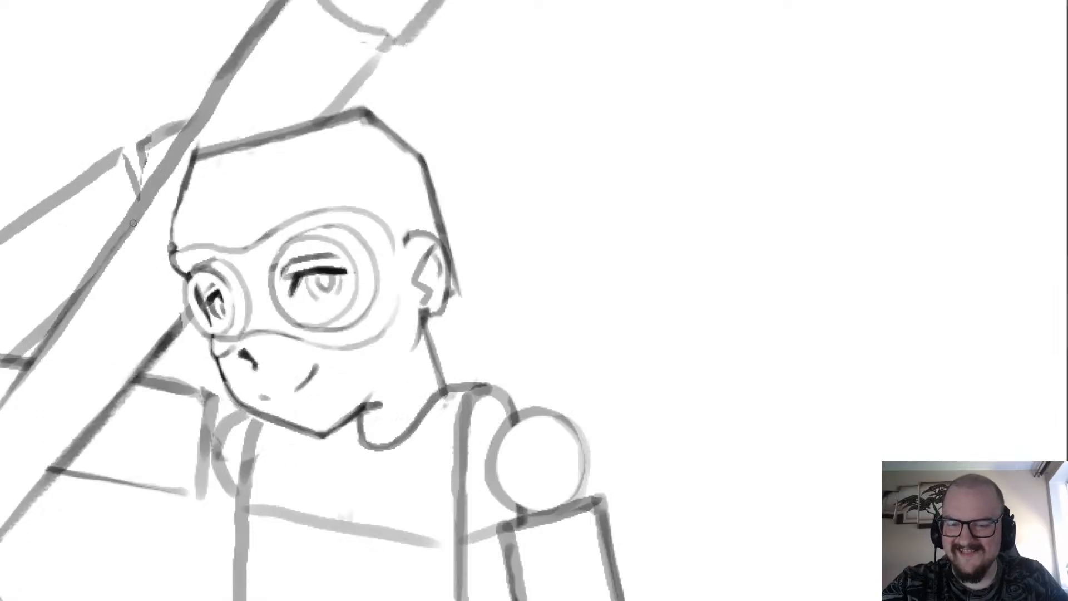
# Erase the thin forehead outline above the frame's far end and redraw it slightly farther in with the brush.
pyautogui.scroll(4, 167, 223)
pyautogui.moveTo(184, 399); pyautogui.dragTo(154, 231)
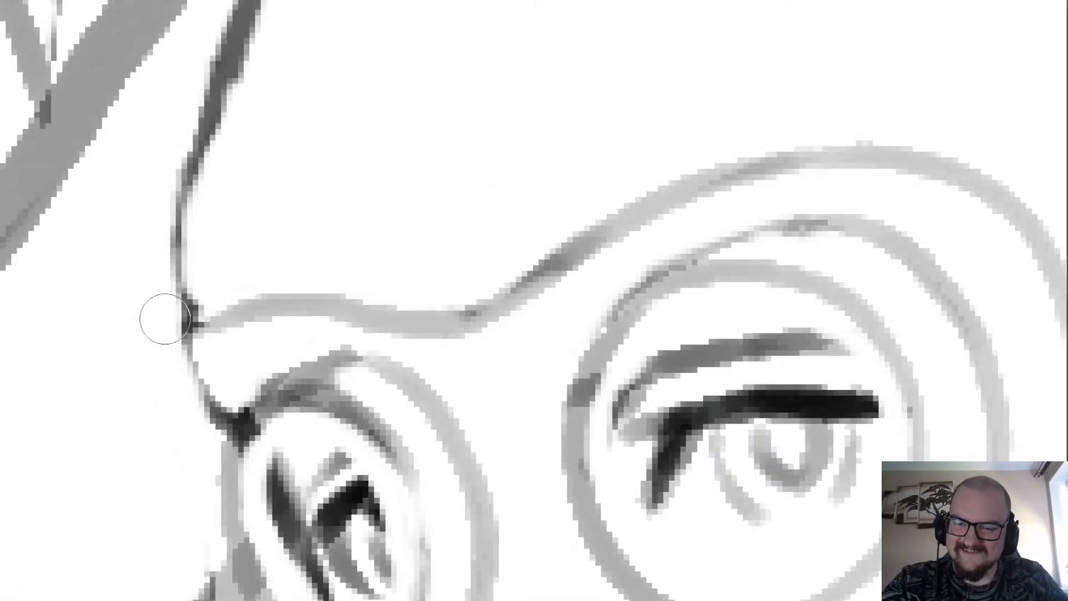
pyautogui.moveTo(165, 318); pyautogui.dragTo(192, 134)
pyautogui.press('b')
pyautogui.moveTo(195, 326)
pyautogui.mouseDown()
pyautogui.moveTo(200, 208)
pyautogui.moveTo(242, 51)
pyautogui.mouseUp()
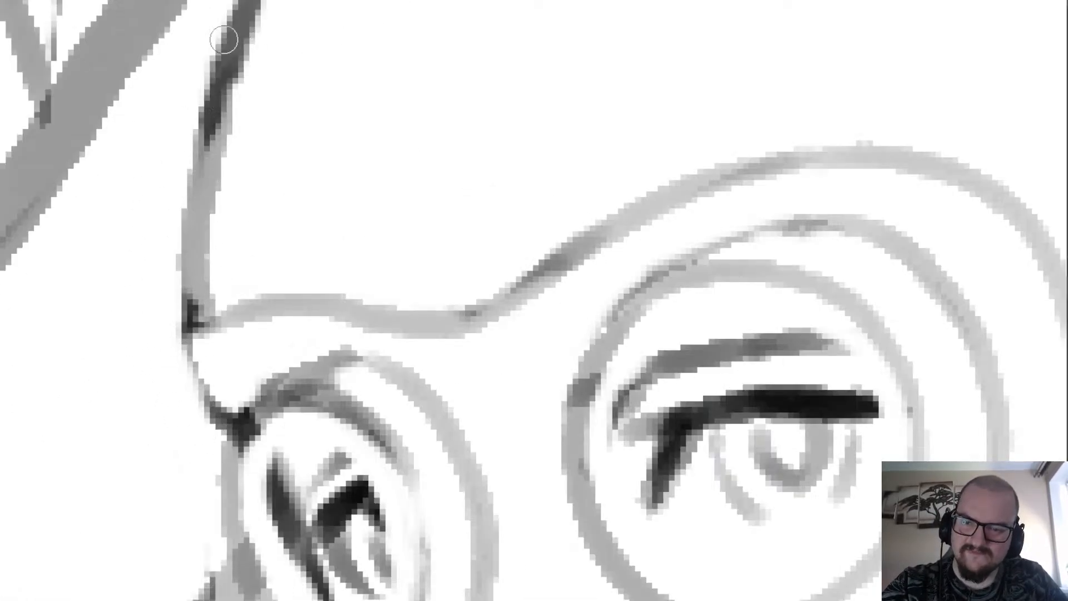
# Refine the face outline beside the far lens and the short nose outline just below it.
pyautogui.scroll(-5, 222, 89)
pyautogui.scroll(4, 243, 105)
pyautogui.moveTo(221, 291); pyautogui.dragTo(268, 394)
pyautogui.scroll(-2, 240, 341)
pyautogui.scroll(-5, 223, 315)
pyautogui.scroll(5, 217, 396)
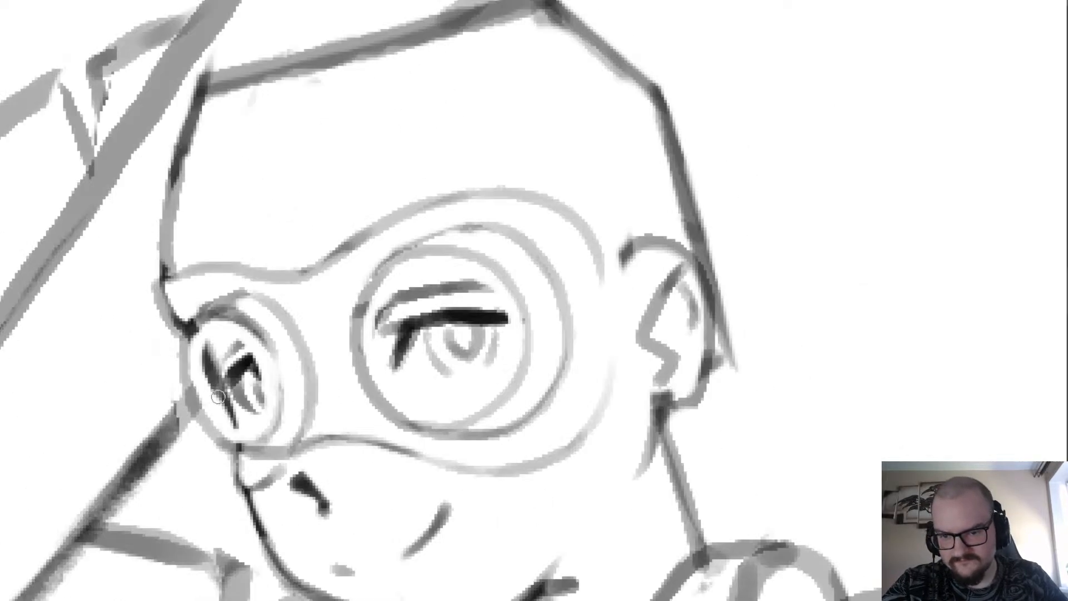
pyautogui.moveTo(238, 455); pyautogui.dragTo(249, 501)
pyautogui.scroll(-4, 249, 501)
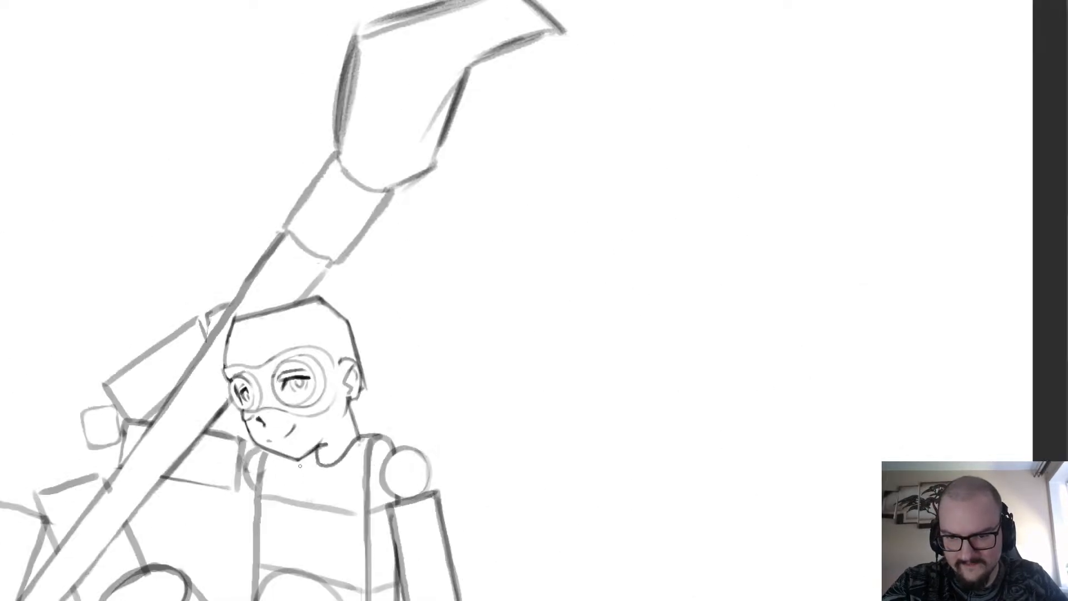
pyautogui.scroll(3, 328, 330)
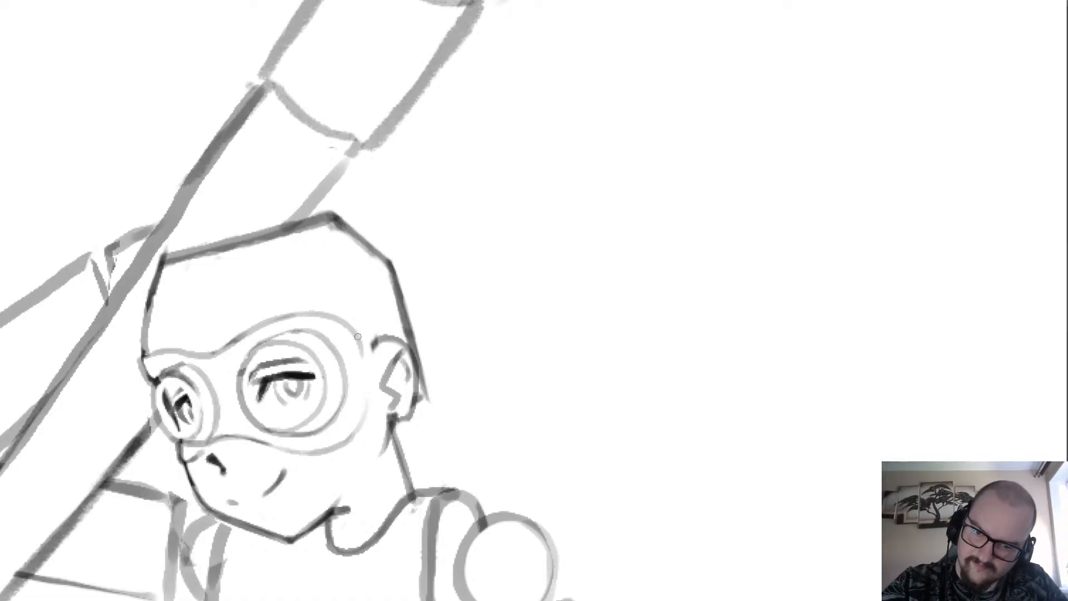
# Draw a strap from the goggle frame's near end over the ear to the back of the head, and erase the ear lines inside it.
pyautogui.moveTo(367, 337)
pyautogui.mouseDown()
pyautogui.moveTo(383, 381)
pyautogui.moveTo(420, 356)
pyautogui.mouseUp()
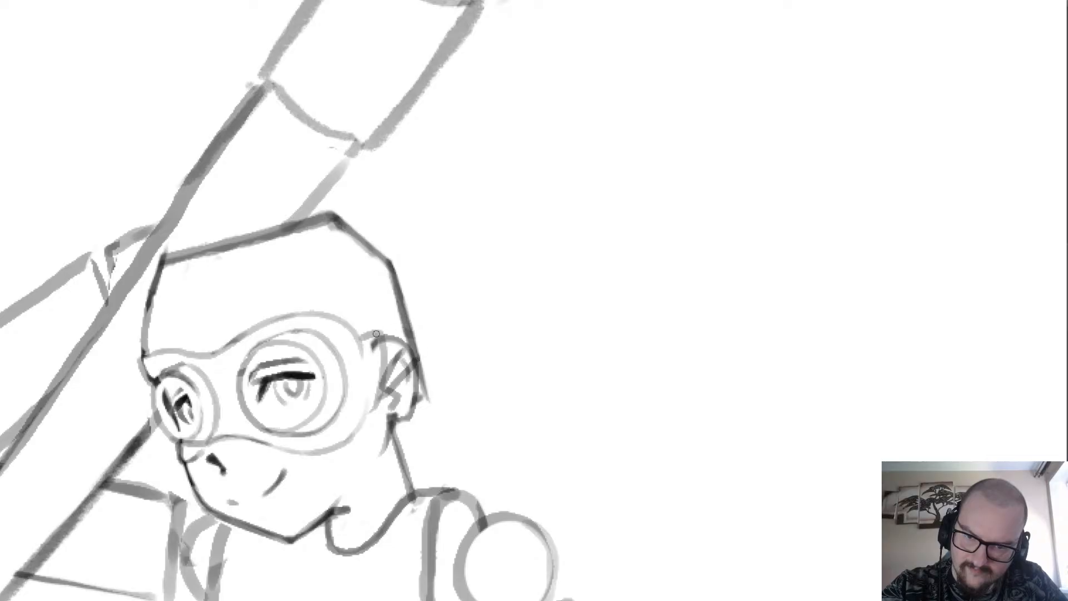
pyautogui.scroll(2, 411, 303)
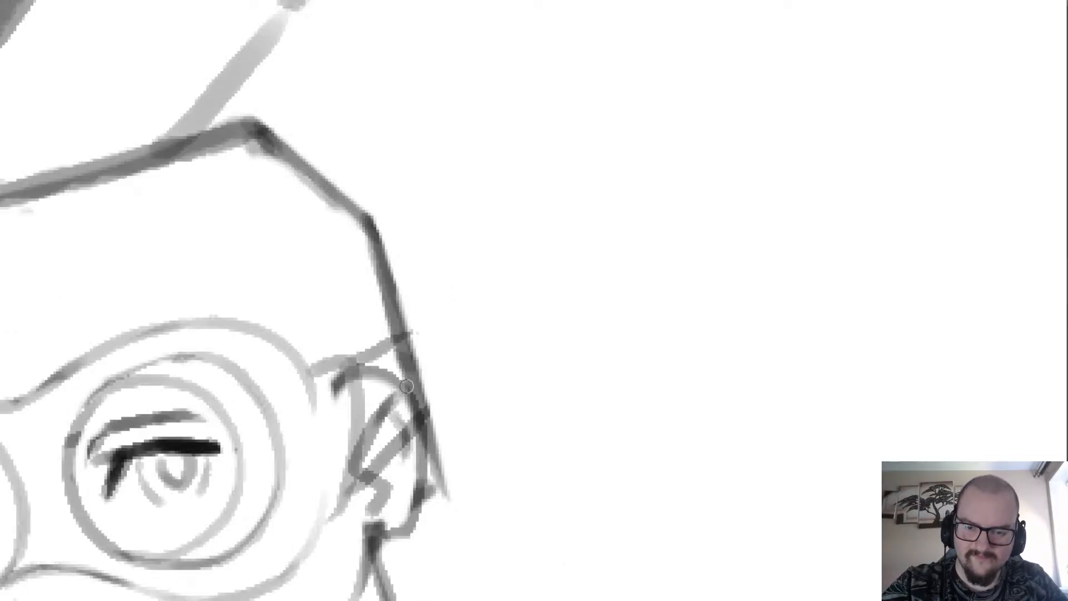
pyautogui.press(']')
pyautogui.press(']')
pyautogui.moveTo(328, 387)
pyautogui.mouseDown()
pyautogui.moveTo(327, 491)
pyautogui.moveTo(391, 375)
pyautogui.moveTo(374, 381)
pyautogui.moveTo(377, 443)
pyautogui.mouseUp()
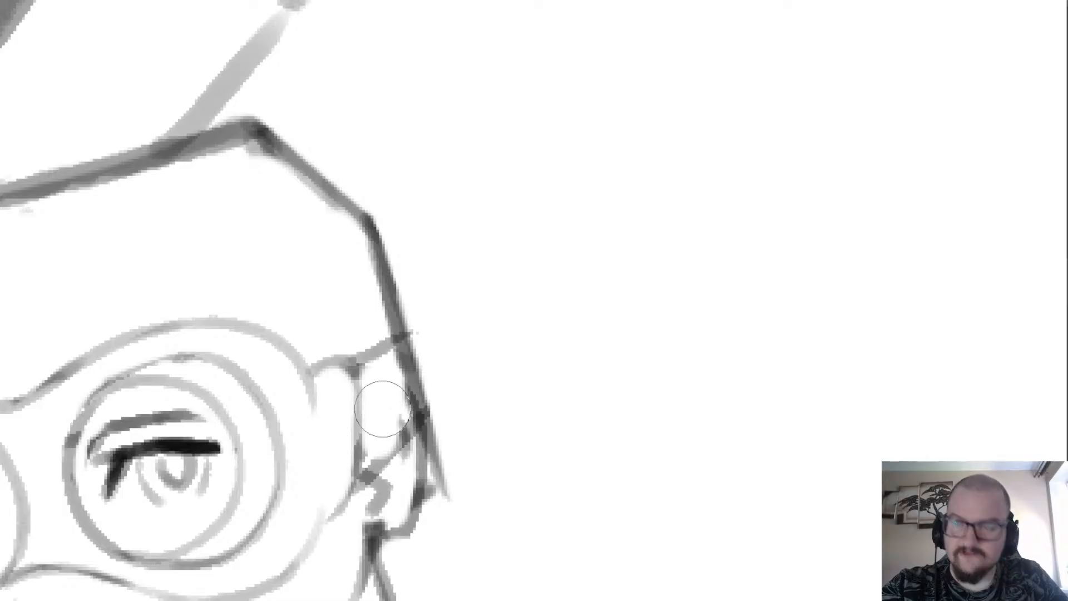
# Rework the strap's end as a band wrapping around the head above the ear, and erase the head outline crossing it.
pyautogui.hotkey('ctrl', 'z')
pyautogui.hotkey('ctrl', 'z')
pyautogui.press('[')
pyautogui.press('[')
pyautogui.moveTo(369, 370)
pyautogui.mouseDown()
pyautogui.moveTo(373, 456)
pyautogui.moveTo(418, 398)
pyautogui.moveTo(399, 424)
pyautogui.moveTo(389, 352)
pyautogui.moveTo(423, 391)
pyautogui.moveTo(416, 316)
pyautogui.moveTo(434, 416)
pyautogui.moveTo(366, 474)
pyautogui.mouseUp()
pyautogui.hotkey('ctrl', 'z')
pyautogui.scroll(-4, 362, 301)
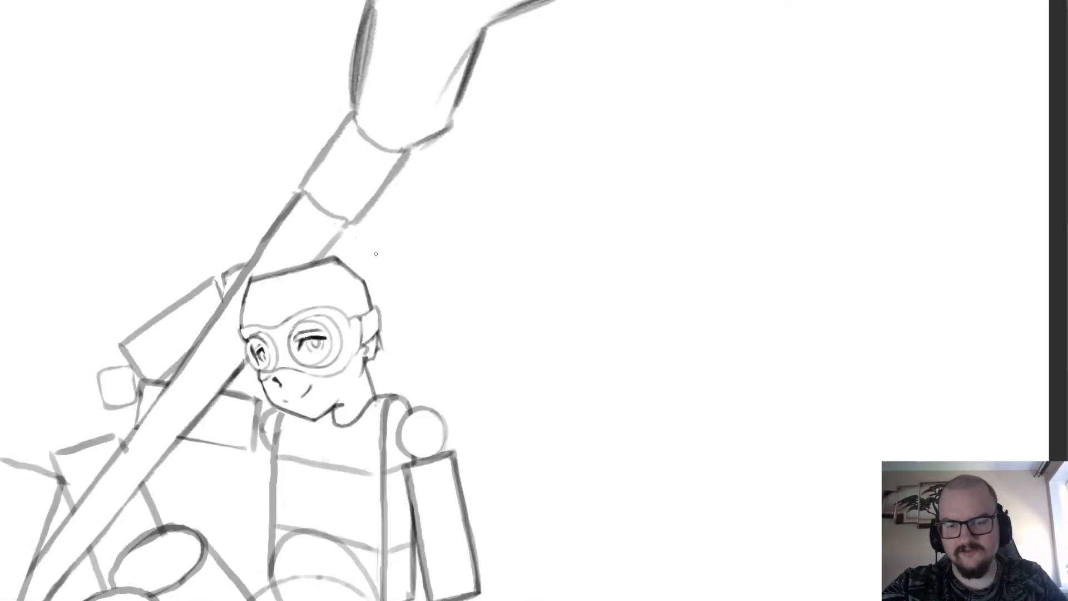
pyautogui.scroll(4, 380, 313)
pyautogui.press('e')
pyautogui.moveTo(383, 291); pyautogui.dragTo(393, 374)
pyautogui.scroll(-4, 335, 262)
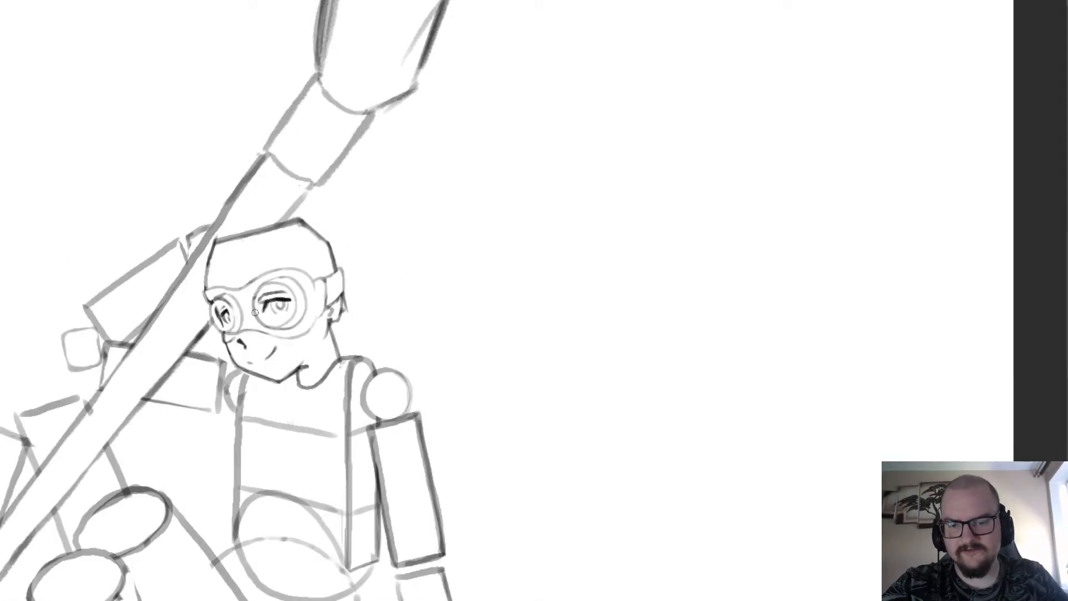
# Examine the goggles on the whole figure and erase the frame's brow edge above both lenses.
pyautogui.scroll(-4, 255, 312)
pyautogui.scroll(4, 160, 244)
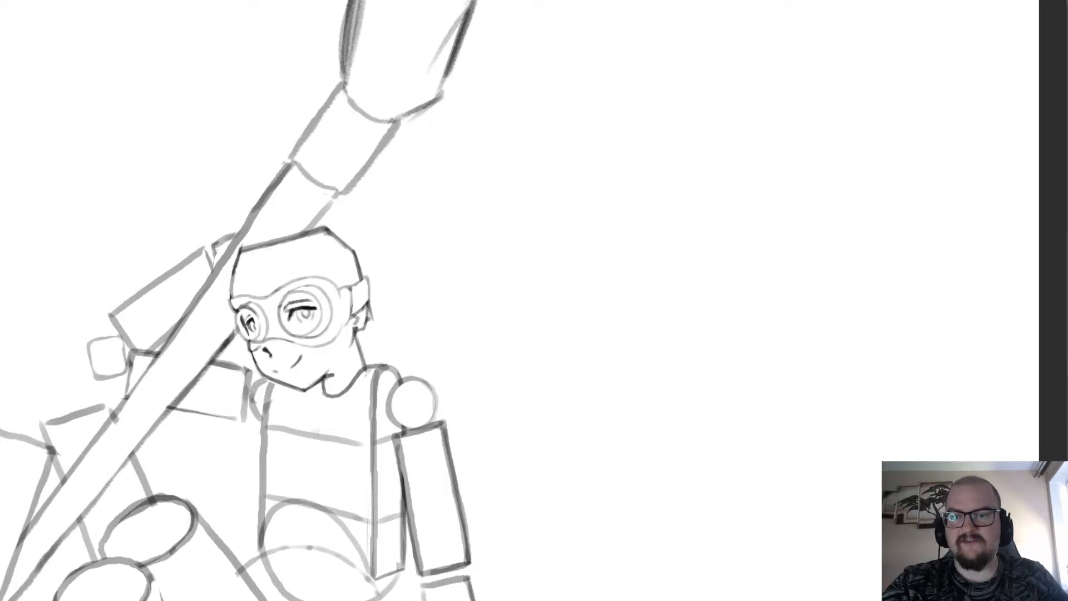
pyautogui.scroll(-3, 778, 377)
pyautogui.scroll(5, 384, 222)
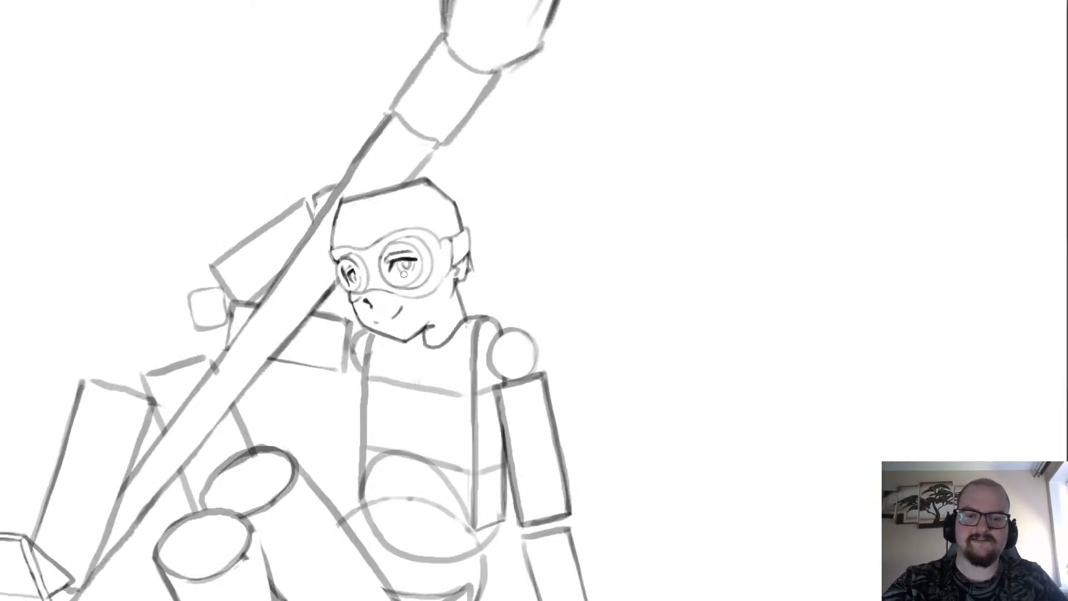
pyautogui.scroll(2, 385, 221)
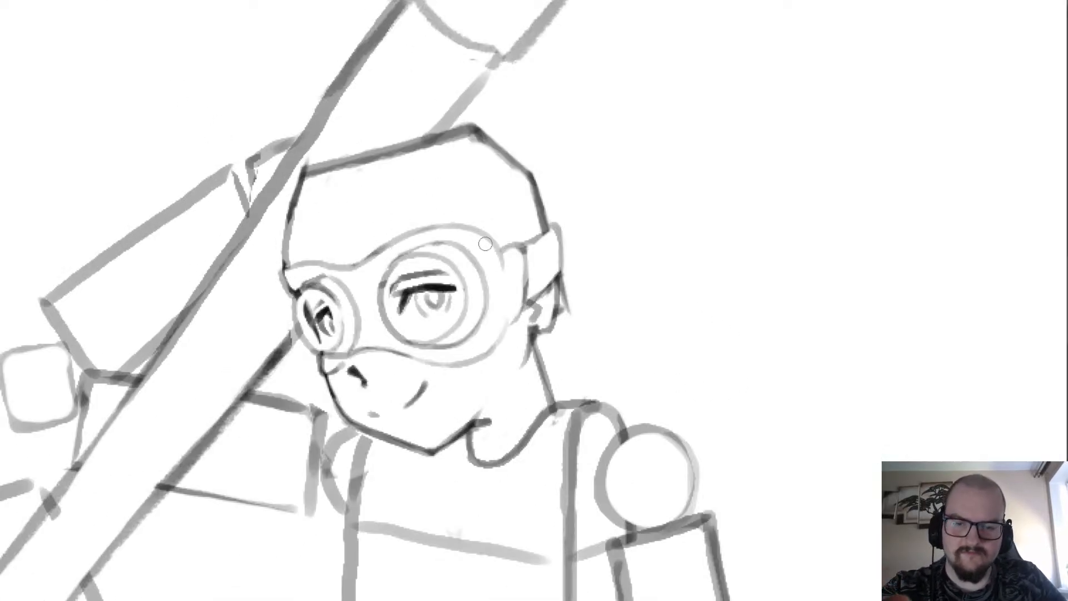
pyautogui.moveTo(448, 226)
pyautogui.mouseDown()
pyautogui.moveTo(407, 240)
pyautogui.moveTo(367, 274)
pyautogui.moveTo(376, 261)
pyautogui.moveTo(337, 237)
pyautogui.moveTo(296, 266)
pyautogui.moveTo(397, 239)
pyautogui.mouseUp()
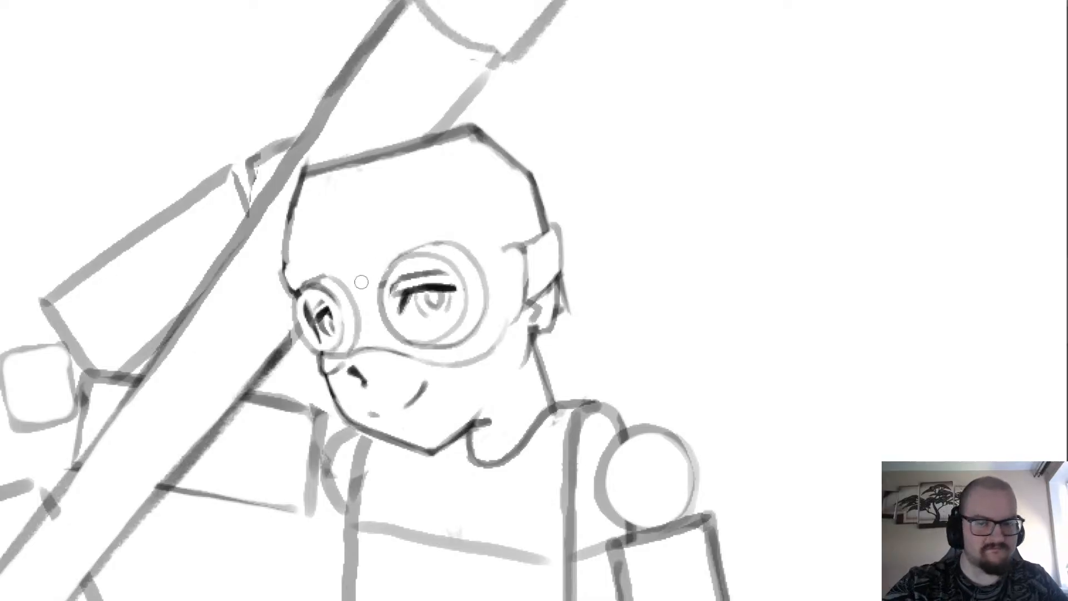
# Rotate the canvas and redraw the frame's brow edge as a curve from the strap around the near lens.
pyautogui.scroll(3, 361, 282)
pyautogui.scroll(-3, 361, 334)
pyautogui.scroll(3, 432, 545)
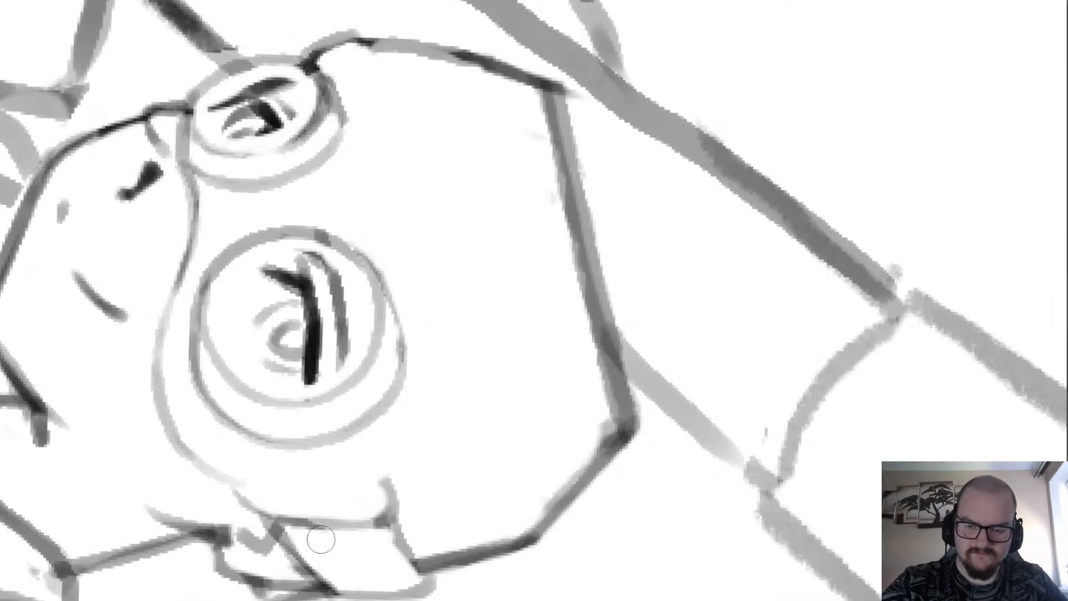
pyautogui.moveTo(396, 466)
pyautogui.mouseDown()
pyautogui.moveTo(388, 477)
pyautogui.moveTo(416, 440)
pyautogui.mouseUp()
pyautogui.hotkey('ctrl', 'z')
pyautogui.moveTo(373, 474); pyautogui.dragTo(413, 425)
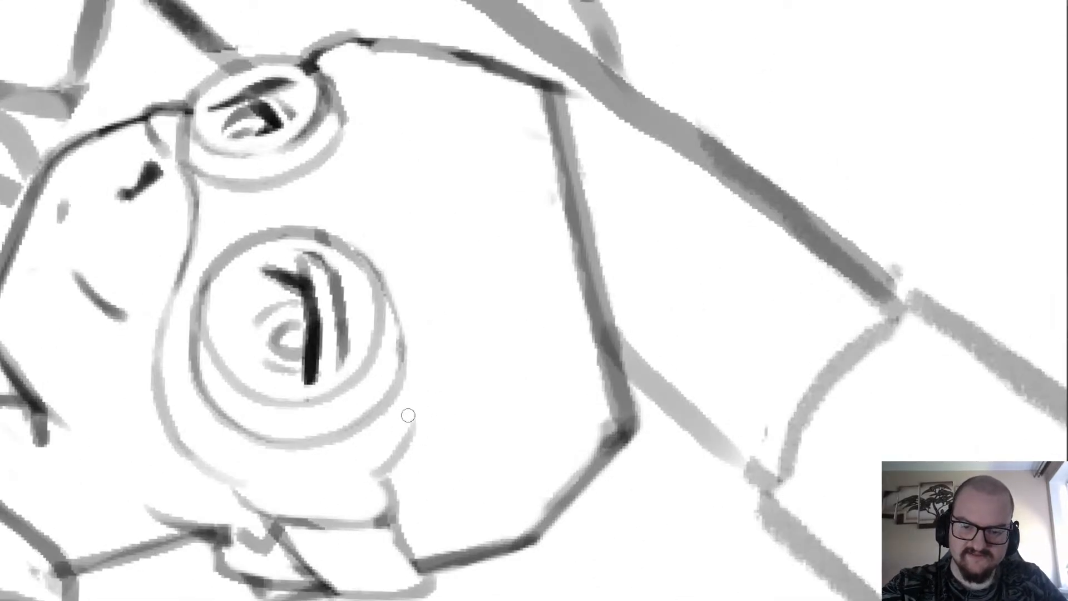
pyautogui.hotkey('ctrl', 'z')
pyautogui.moveTo(373, 475); pyautogui.dragTo(416, 429)
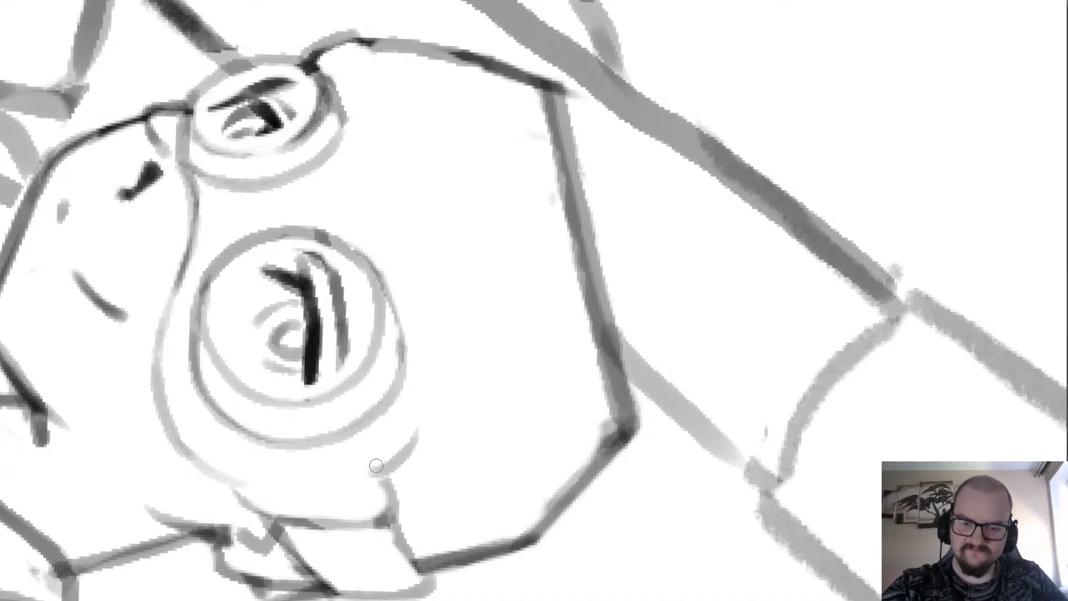
pyautogui.moveTo(377, 471)
pyautogui.mouseDown()
pyautogui.moveTo(426, 377)
pyautogui.moveTo(405, 457)
pyautogui.moveTo(424, 330)
pyautogui.mouseUp()
pyautogui.hotkey('ctrl', 'z')
# Continue the brow edge from the near lens toward the nose bridge, retrying the stroke until it flows.
pyautogui.hotkey('ctrl', 'z')
pyautogui.moveTo(411, 439); pyautogui.dragTo(410, 273)
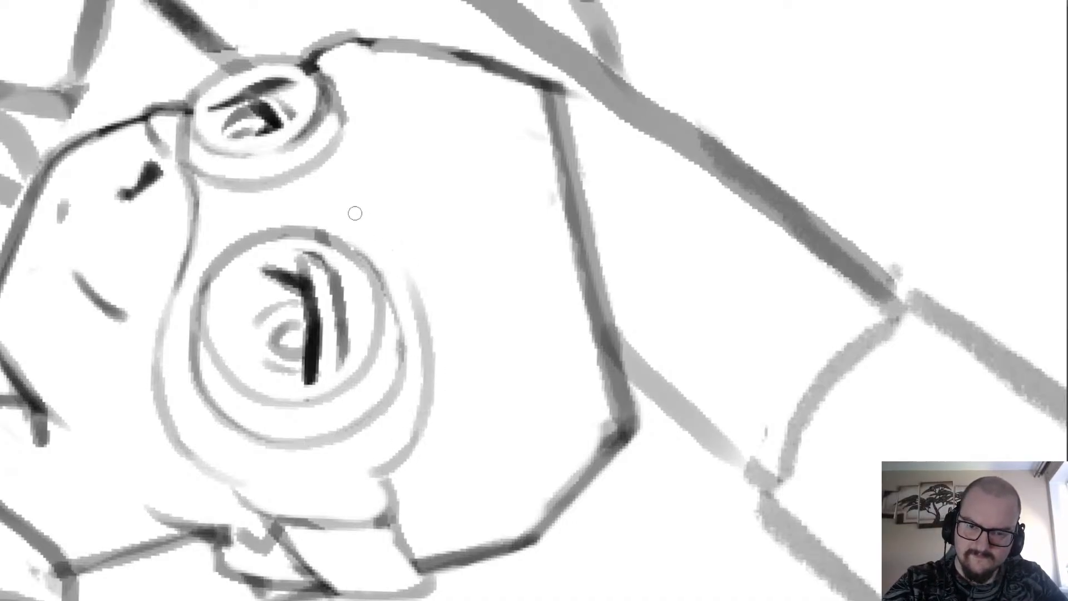
pyautogui.hotkey('ctrl', 'z')
pyautogui.moveTo(390, 465)
pyautogui.mouseDown()
pyautogui.moveTo(421, 318)
pyautogui.moveTo(405, 272)
pyautogui.moveTo(349, 197)
pyautogui.mouseUp()
pyautogui.hotkey('ctrl', 'z')
pyautogui.moveTo(413, 291)
pyautogui.mouseDown()
pyautogui.moveTo(367, 199)
pyautogui.moveTo(415, 296)
pyautogui.moveTo(367, 198)
pyautogui.mouseUp()
pyautogui.hotkey('ctrl', 'z')
pyautogui.moveTo(387, 240)
pyautogui.mouseDown()
pyautogui.moveTo(352, 172)
pyautogui.moveTo(355, 139)
pyautogui.mouseUp()
pyautogui.hotkey('ctrl', 'z')
# Extend the brow edge past the nose bridge and around the far lens to the face outline.
pyautogui.moveTo(331, 282); pyautogui.dragTo(283, 481)
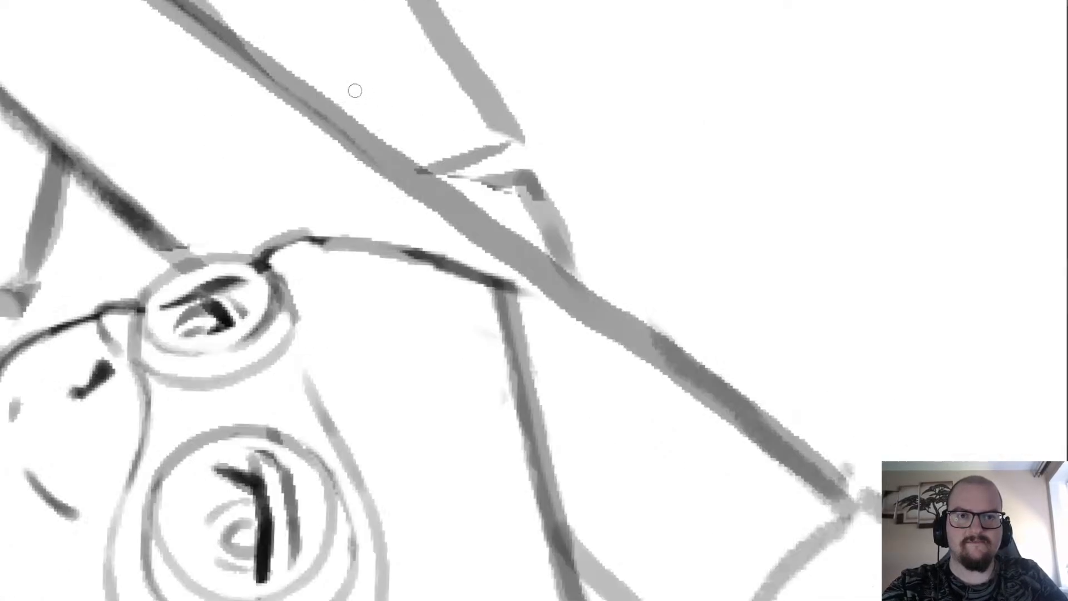
pyautogui.moveTo(307, 386); pyautogui.dragTo(309, 296)
pyautogui.hotkey('ctrl', 'z')
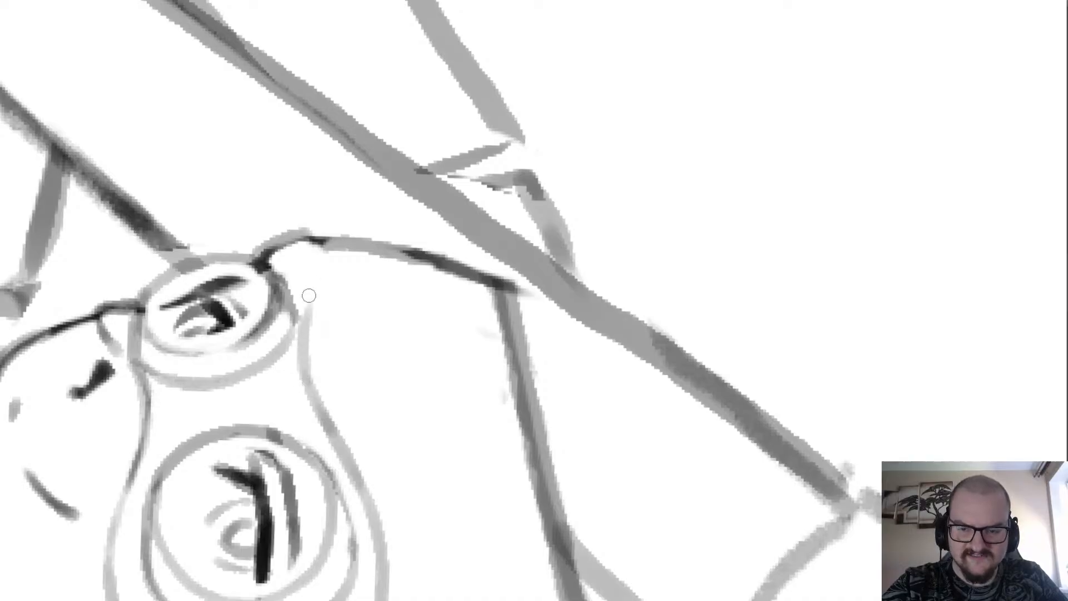
pyautogui.moveTo(304, 346); pyautogui.dragTo(298, 261)
pyautogui.hotkey('ctrl', 'z')
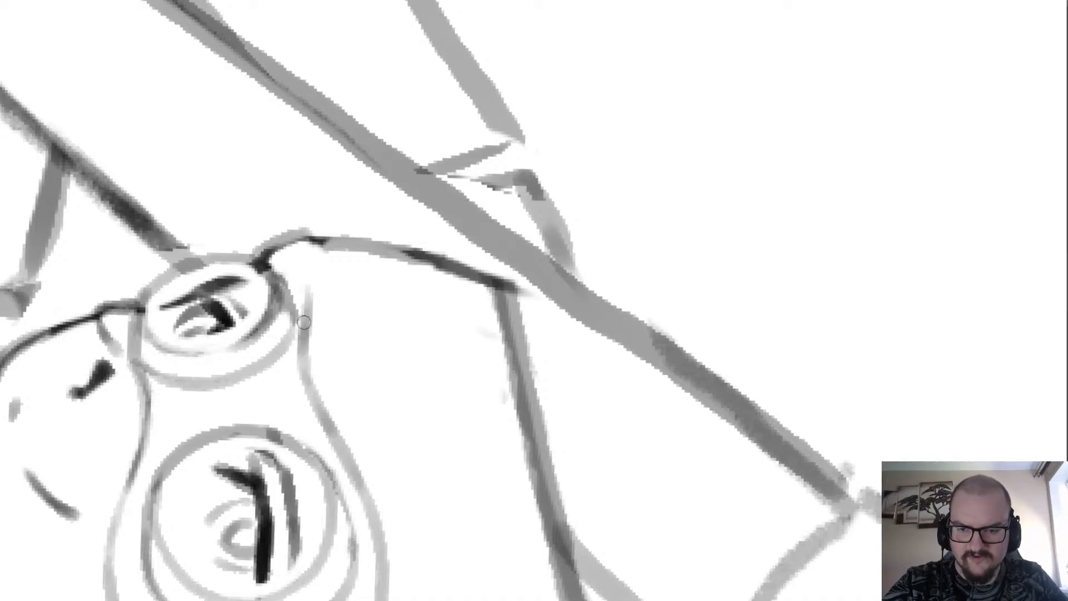
pyautogui.moveTo(303, 322); pyautogui.dragTo(277, 253)
pyautogui.hotkey('ctrl', 'z')
pyautogui.moveTo(306, 302)
pyautogui.mouseDown()
pyautogui.moveTo(278, 255)
pyautogui.moveTo(285, 234)
pyautogui.moveTo(318, 239)
pyautogui.moveTo(294, 252)
pyautogui.moveTo(350, 243)
pyautogui.mouseUp()
pyautogui.press('e')
pyautogui.press('b')
pyautogui.hotkey('ctrl', 'z')
# Erase the angular crown of the head and redraw it as a smooth rounded skull curve.
pyautogui.scroll(-4, 345, 200)
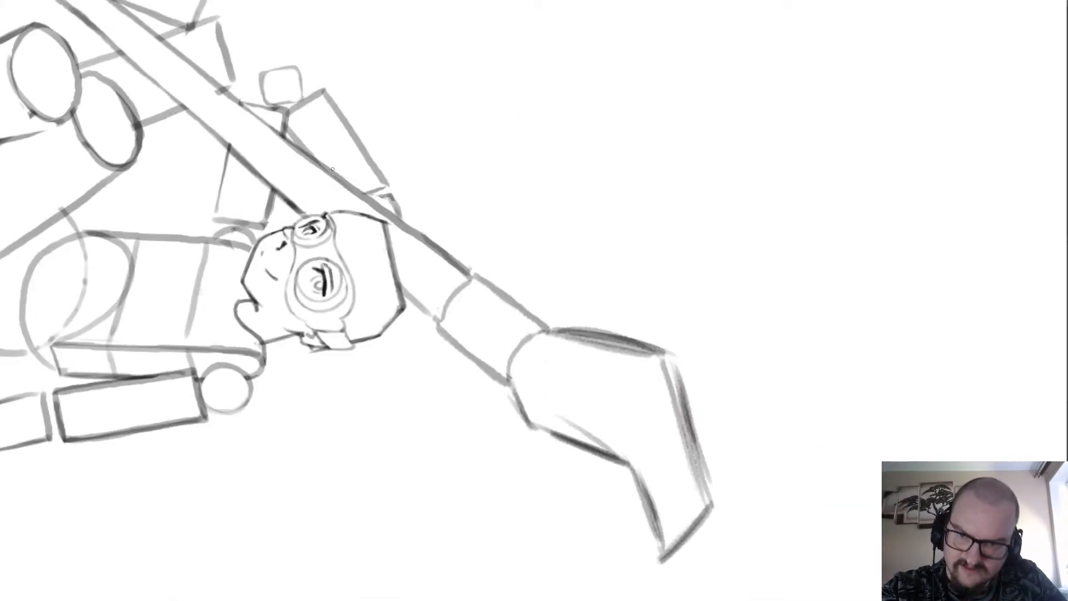
pyautogui.scroll(4, 384, 237)
pyautogui.press('e')
pyautogui.moveTo(334, 169)
pyautogui.mouseDown()
pyautogui.moveTo(382, 320)
pyautogui.moveTo(374, 503)
pyautogui.moveTo(341, 553)
pyautogui.moveTo(410, 489)
pyautogui.moveTo(321, 597)
pyautogui.moveTo(441, 388)
pyautogui.mouseUp()
pyautogui.press('b')
pyautogui.moveTo(434, 476)
pyautogui.mouseDown()
pyautogui.moveTo(348, 152)
pyautogui.moveTo(305, 133)
pyautogui.mouseUp()
pyautogui.scroll(-5, 251, 131)
pyautogui.scroll(3, 250, 130)
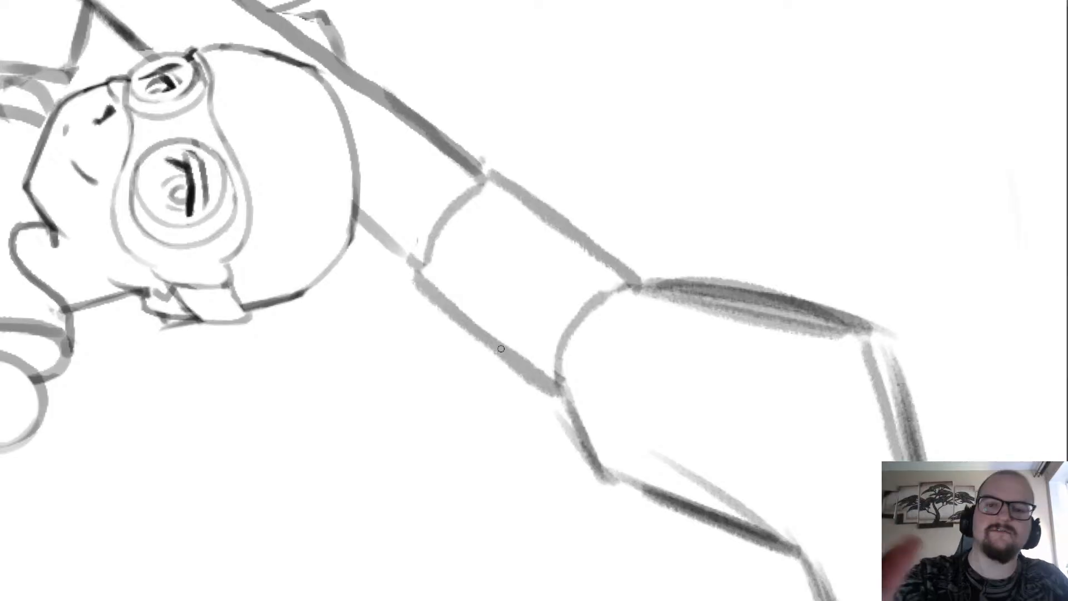
# Erase the curved ring line across the shaft nearest the head and redraw it as a thinner, darker arc.
pyautogui.scroll(-2, 255, 273)
pyautogui.scroll(2, 350, 242)
pyautogui.press('e')
pyautogui.moveTo(338, 309)
pyautogui.mouseDown()
pyautogui.moveTo(388, 240)
pyautogui.moveTo(359, 243)
pyautogui.moveTo(325, 301)
pyautogui.moveTo(357, 243)
pyautogui.moveTo(389, 218)
pyautogui.mouseUp()
pyautogui.press('b')
pyautogui.hotkey('ctrl', 'z')
pyautogui.scroll(-2, 421, 259)
pyautogui.scroll(2, 529, 239)
pyautogui.press('e')
pyautogui.scroll(-2, 315, 234)
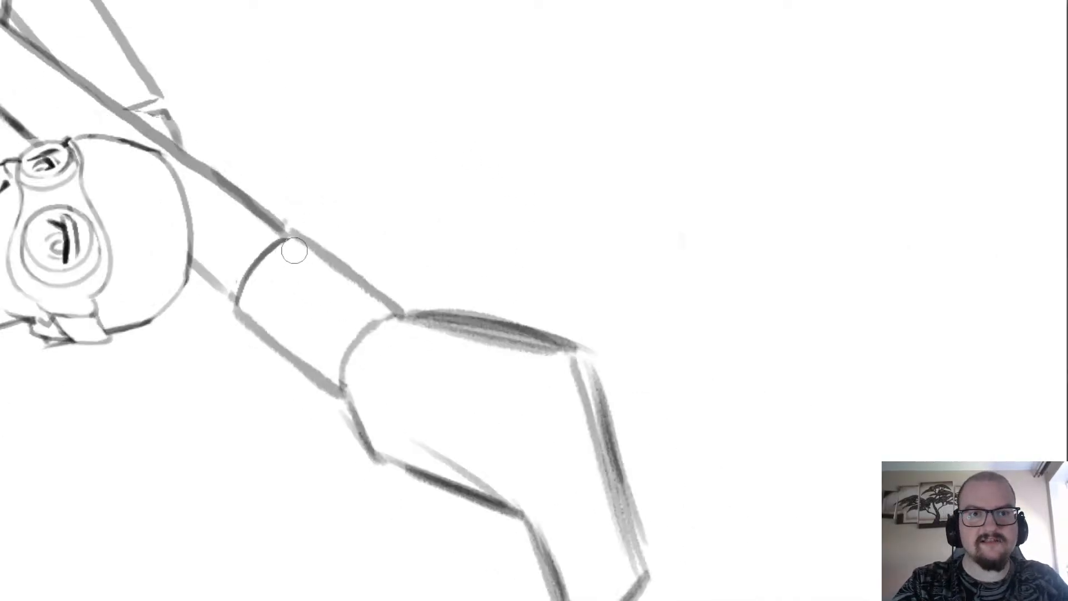
# Thin both long edges of the collar segment between the shaft's two ring lines with the eraser.
pyautogui.scroll(-2, 334, 362)
pyautogui.scroll(1, 271, 388)
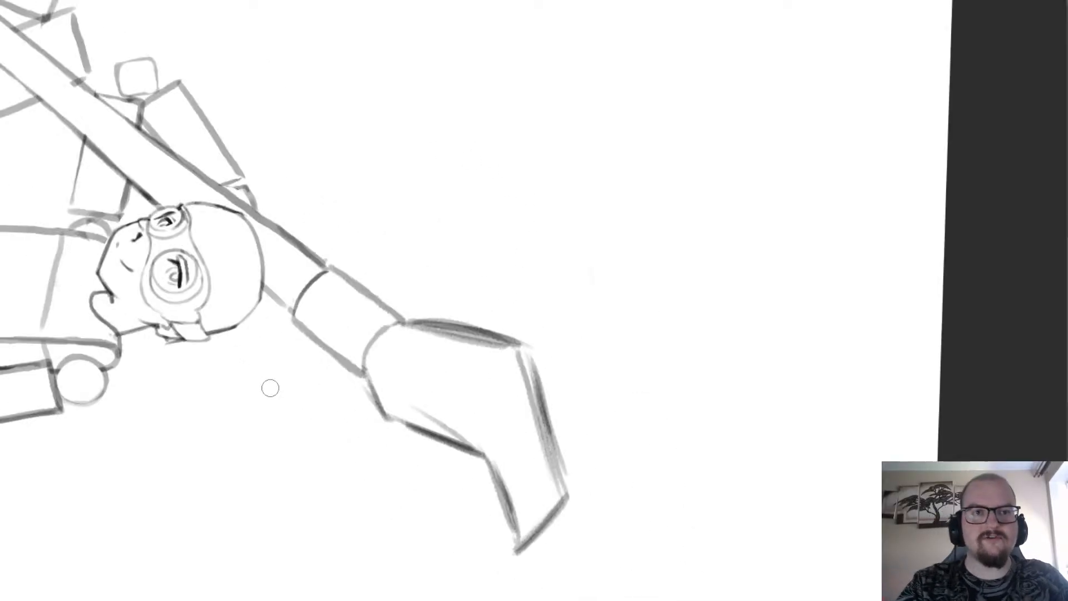
pyautogui.scroll(-4, 271, 388)
pyautogui.scroll(2, 271, 388)
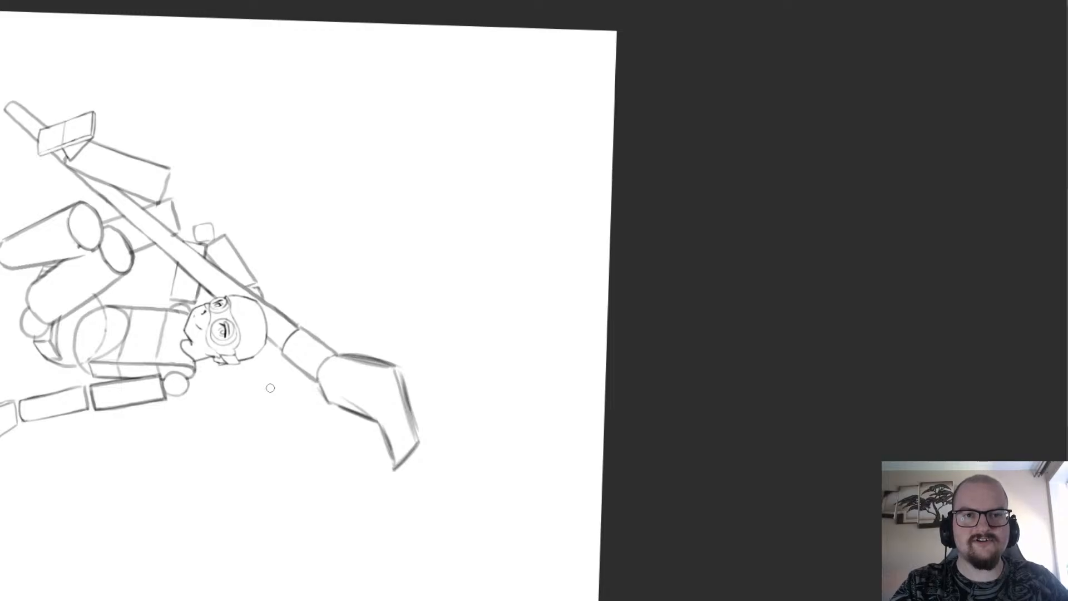
pyautogui.scroll(3, 270, 388)
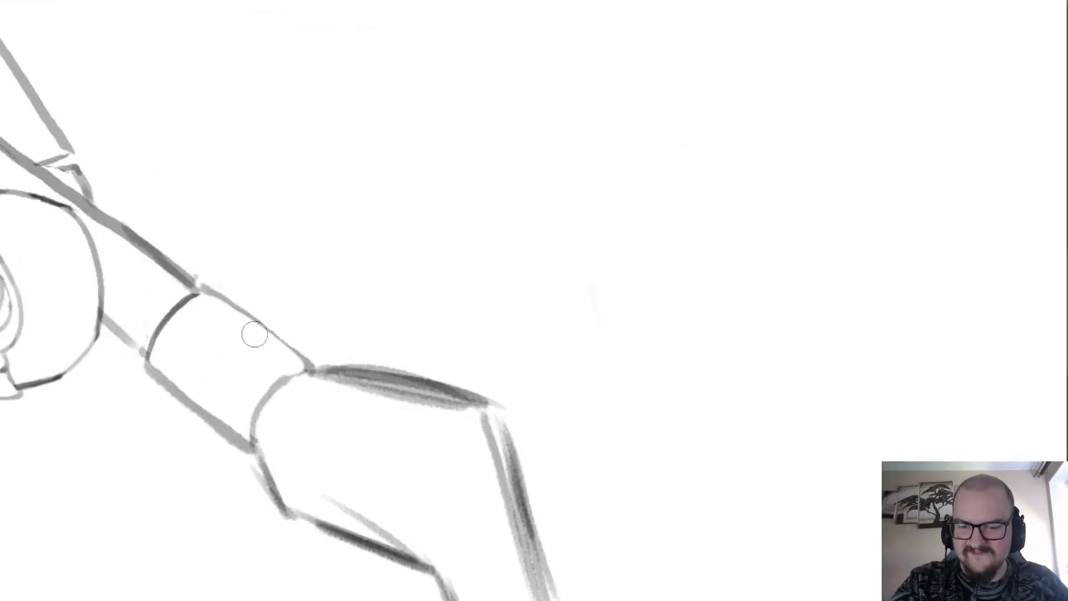
pyautogui.moveTo(252, 436); pyautogui.dragTo(155, 358)
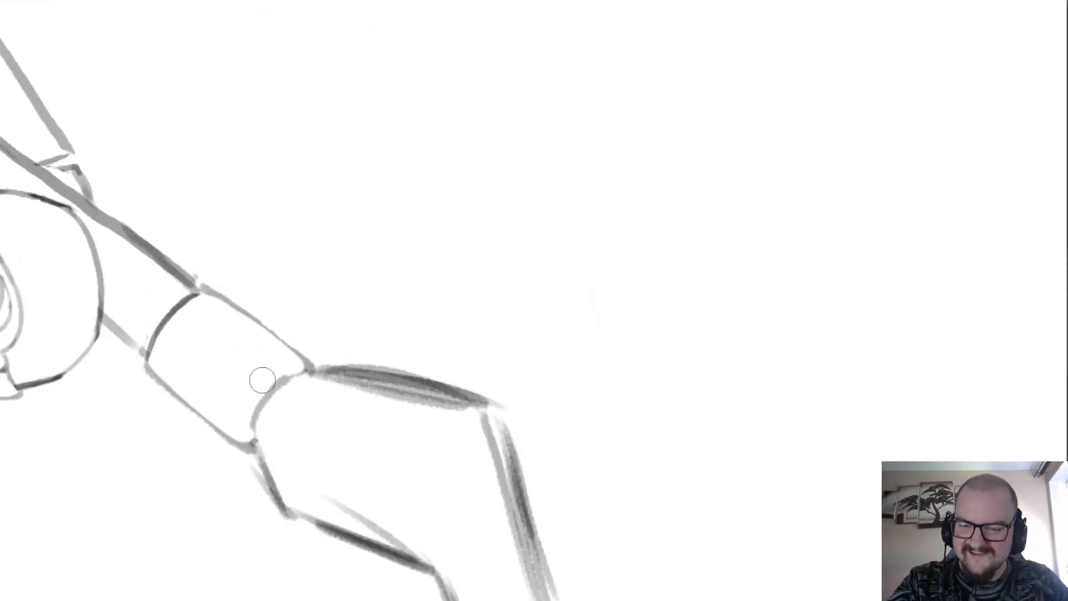
# Erase the curve where the collar meets the angular end piece and redraw it as a clean, darker arc.
pyautogui.moveTo(251, 421)
pyautogui.mouseDown()
pyautogui.moveTo(290, 369)
pyautogui.moveTo(284, 402)
pyautogui.moveTo(300, 386)
pyautogui.moveTo(259, 436)
pyautogui.moveTo(255, 420)
pyautogui.moveTo(278, 381)
pyautogui.moveTo(295, 369)
pyautogui.moveTo(254, 429)
pyautogui.moveTo(303, 372)
pyautogui.mouseUp()
pyautogui.hotkey('ctrl', 'z')
pyautogui.press('b')
pyautogui.hotkey('ctrl', 'z')
pyautogui.hotkey('ctrl', 'z')
pyautogui.scroll(-3, 260, 323)
pyautogui.scroll(-1, 141, 386)
pyautogui.scroll(1, 142, 387)
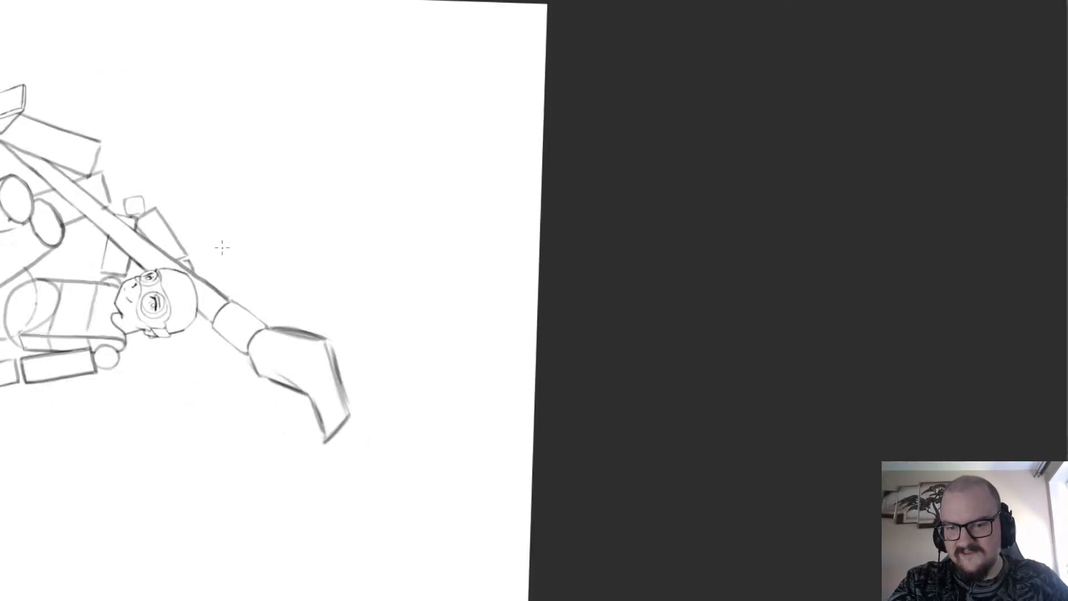
# Thin the shaft's two long edges with the eraser from the collar past the head and along the raised arm.
pyautogui.scroll(5, 222, 247)
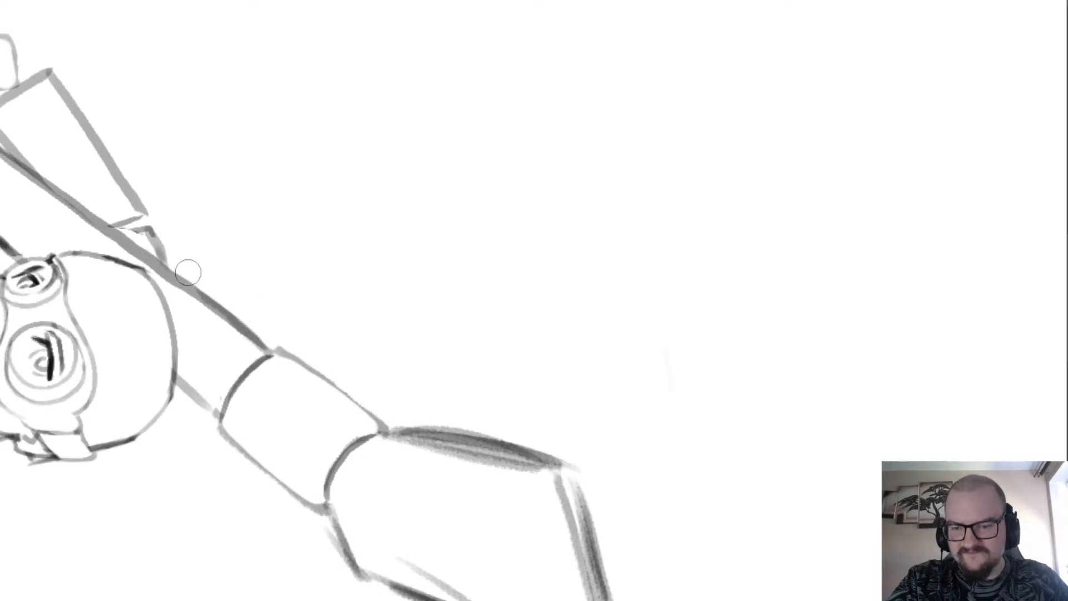
pyautogui.moveTo(251, 356)
pyautogui.mouseDown()
pyautogui.moveTo(195, 301)
pyautogui.moveTo(260, 347)
pyautogui.moveTo(155, 267)
pyautogui.moveTo(171, 278)
pyautogui.moveTo(32, 194)
pyautogui.mouseUp()
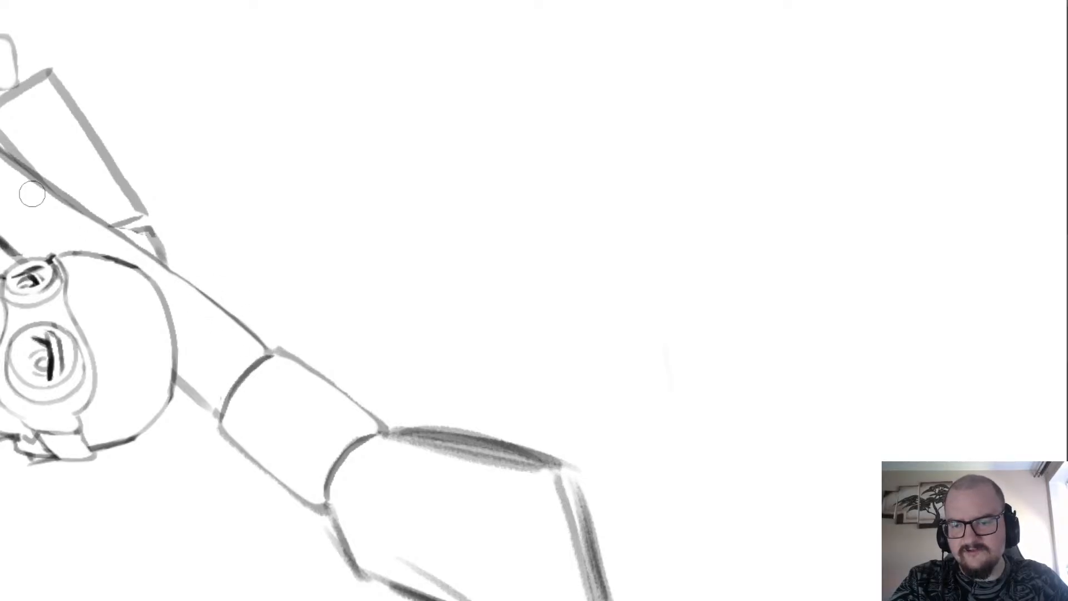
pyautogui.scroll(-3, 166, 250)
pyautogui.scroll(3, 272, 308)
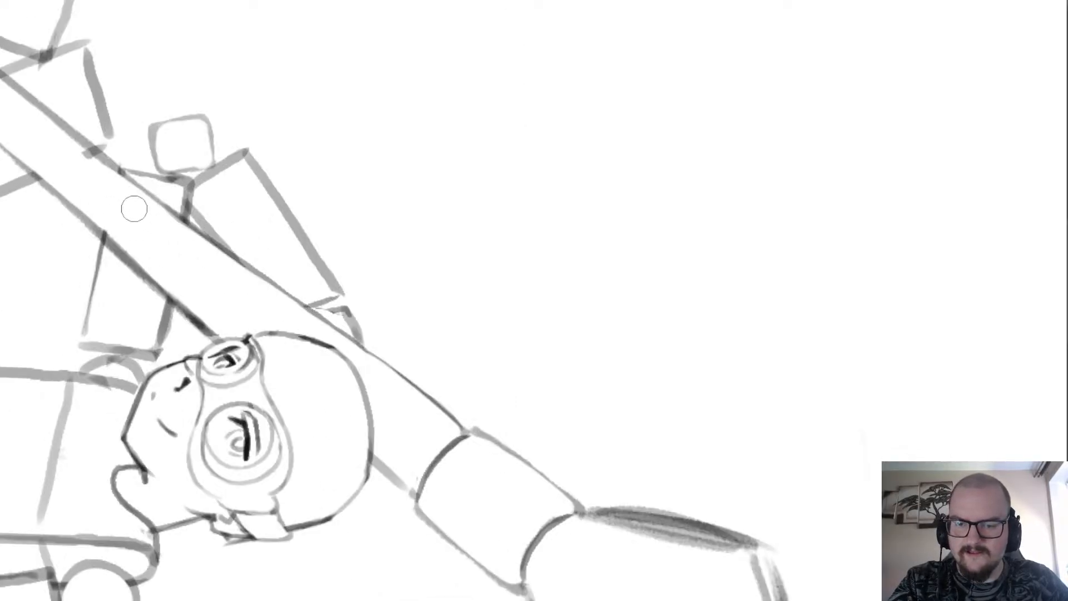
pyautogui.moveTo(276, 304); pyautogui.dragTo(89, 165)
pyautogui.moveTo(220, 331); pyautogui.dragTo(20, 143)
pyautogui.scroll(-2, 28, 132)
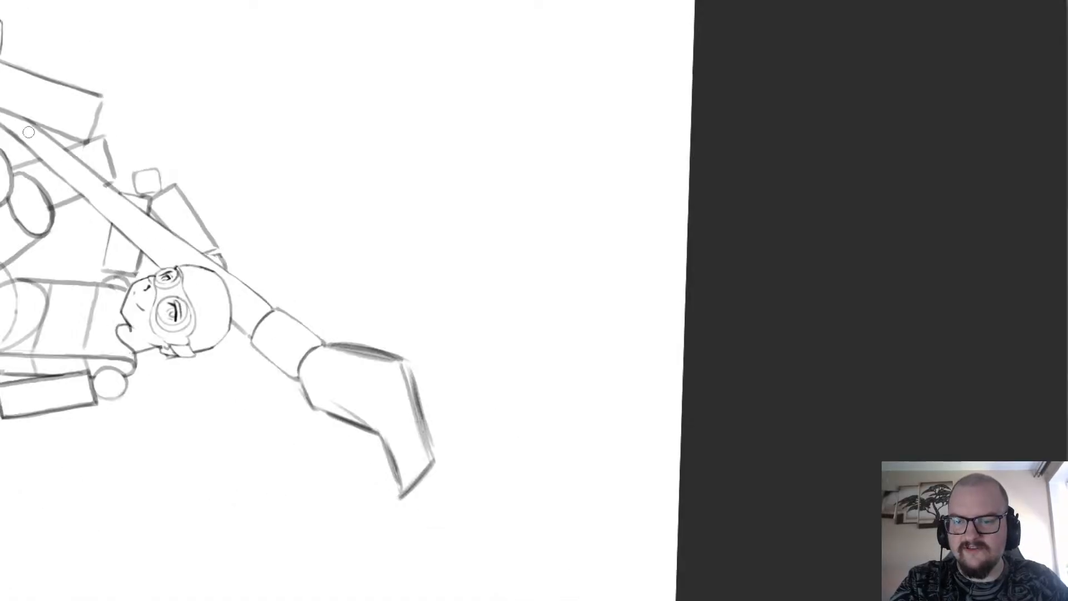
# Clean up the shaft's outer edge between the raised arm and the leg, leaving one continuous thin line.
pyautogui.scroll(2, 28, 131)
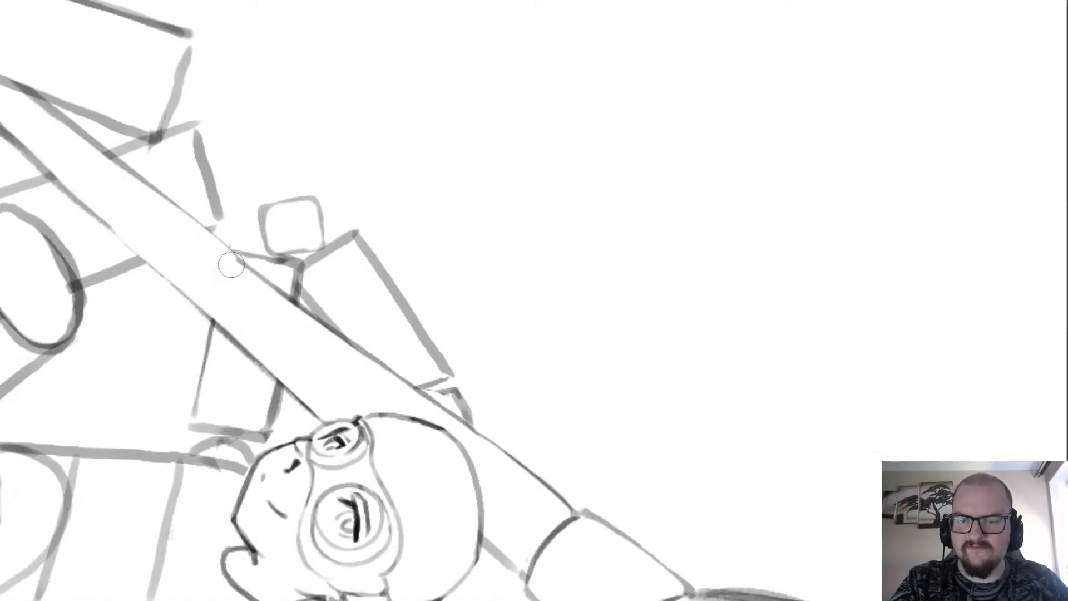
pyautogui.moveTo(233, 266); pyautogui.dragTo(313, 323)
pyautogui.hotkey('ctrl', 'z')
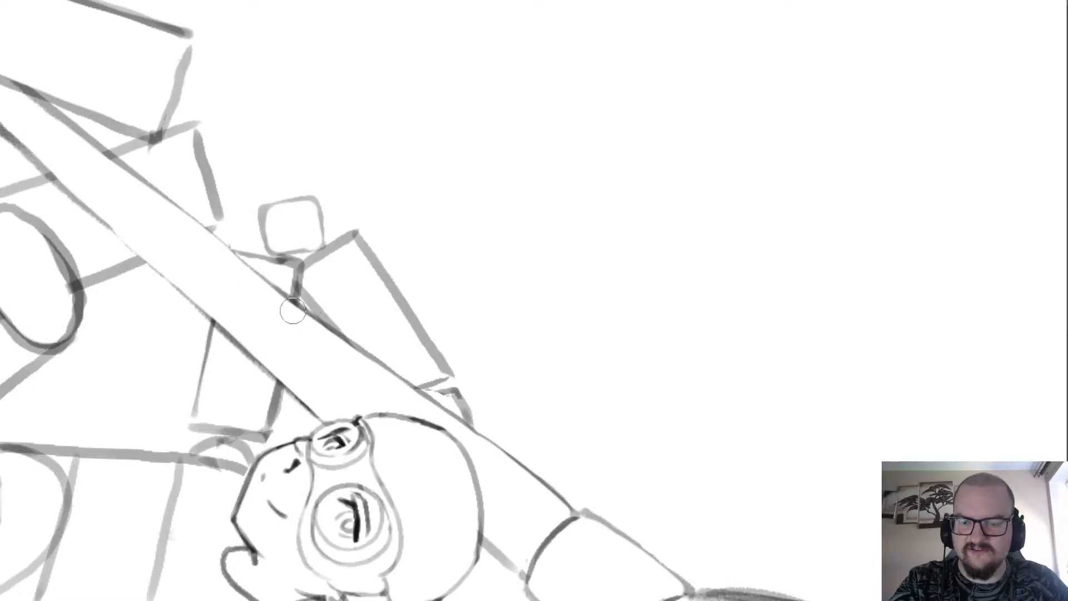
pyautogui.scroll(-2, 261, 286)
pyautogui.scroll(2, 135, 203)
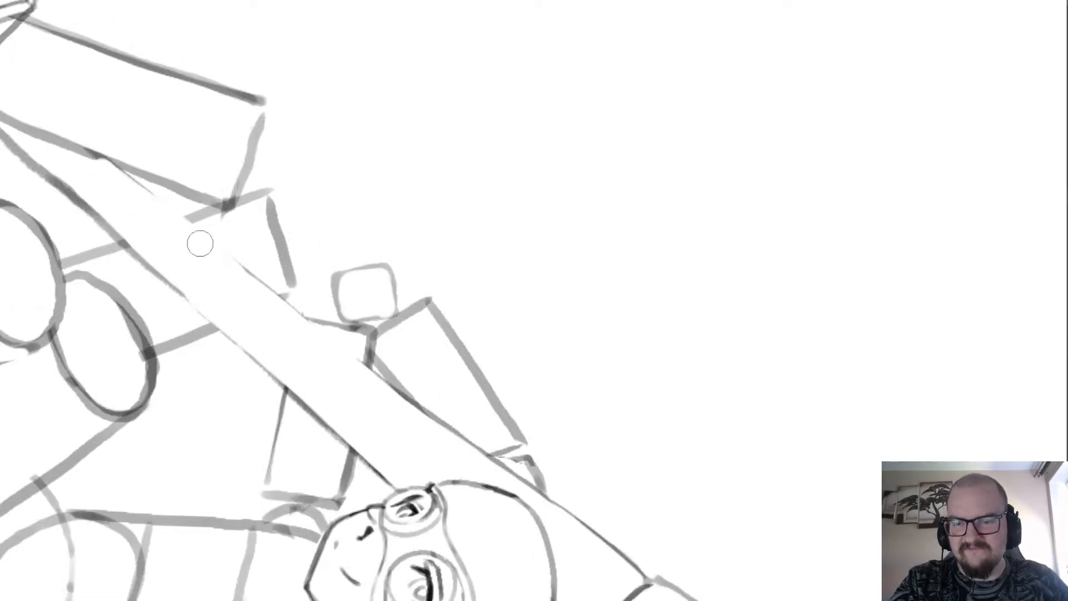
pyautogui.moveTo(200, 244); pyautogui.dragTo(108, 163)
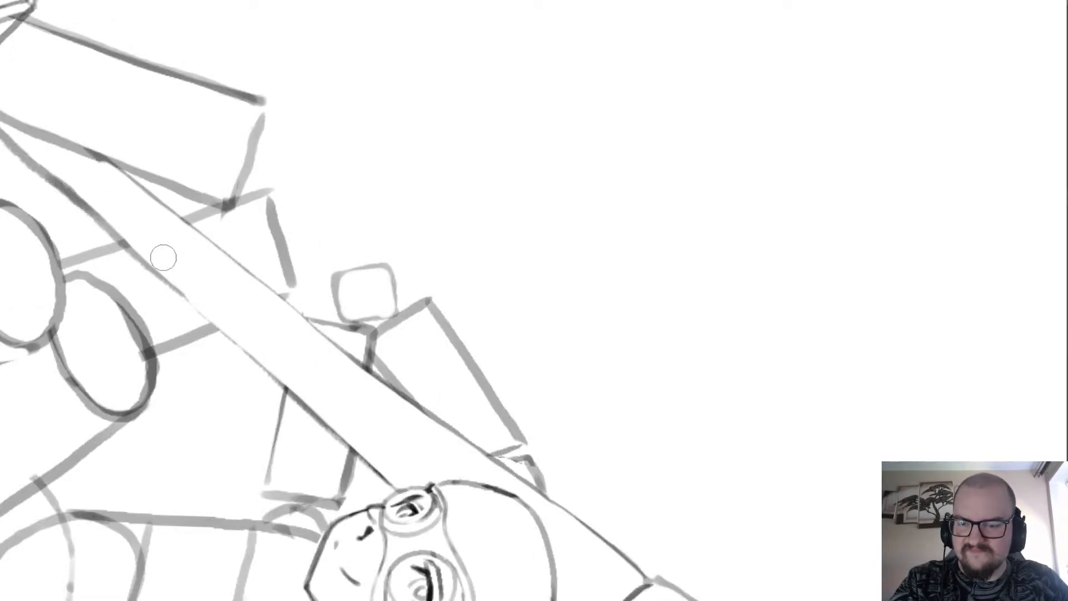
# Thin the shaft's lower edge between the raised foot and the bent arm with long eraser strokes.
pyautogui.scroll(-2, 312, 361)
pyautogui.scroll(2, 160, 242)
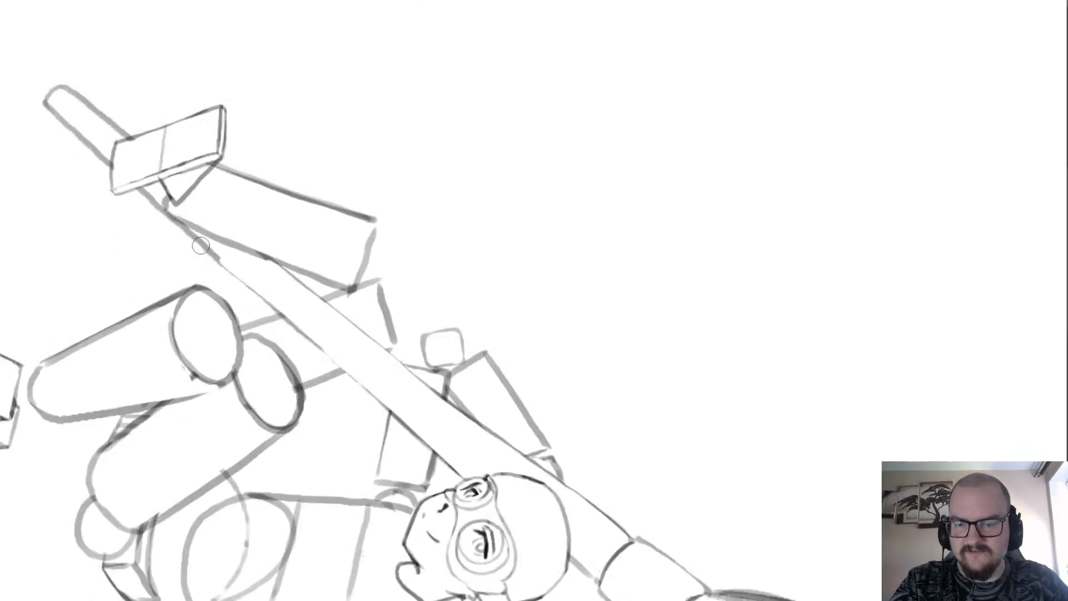
pyautogui.hotkey('ctrl', 'z')
pyautogui.moveTo(221, 252); pyautogui.dragTo(286, 309)
pyautogui.hotkey('ctrl', 'z')
pyautogui.moveTo(226, 254); pyautogui.dragTo(315, 334)
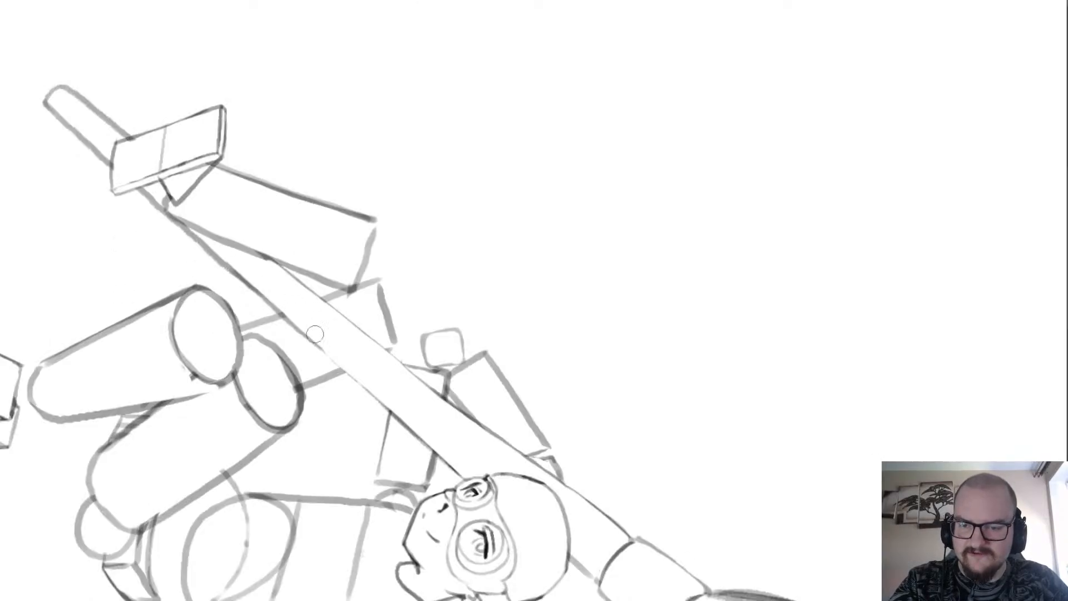
pyautogui.moveTo(184, 239)
pyautogui.mouseDown()
pyautogui.moveTo(234, 275)
pyautogui.moveTo(183, 225)
pyautogui.moveTo(325, 341)
pyautogui.mouseUp()
pyautogui.press('b')
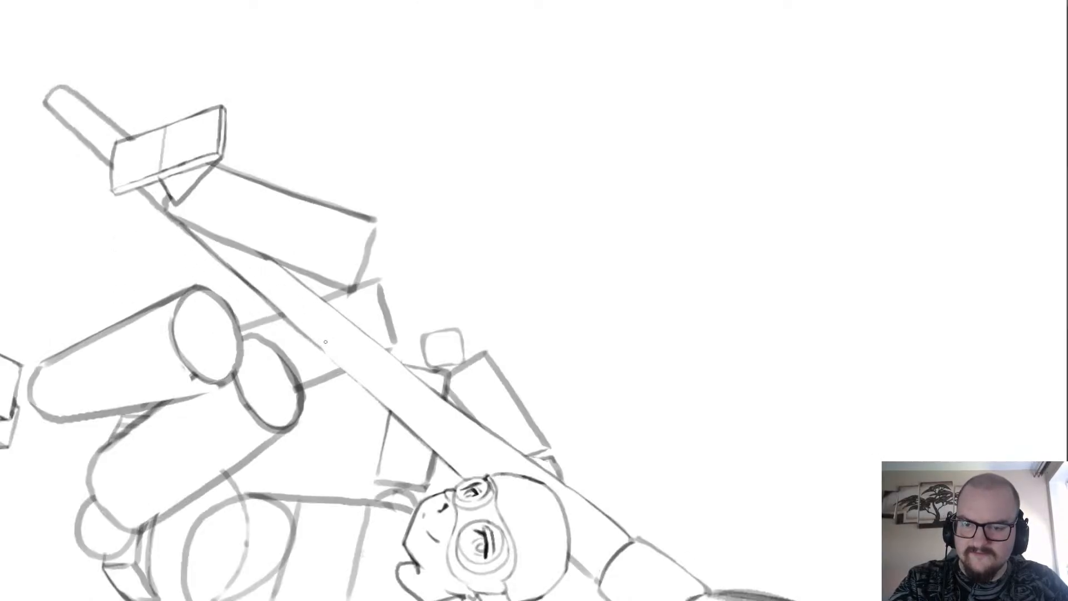
pyautogui.scroll(-3, 221, 264)
pyautogui.scroll(3, 289, 484)
pyautogui.press('Escape')
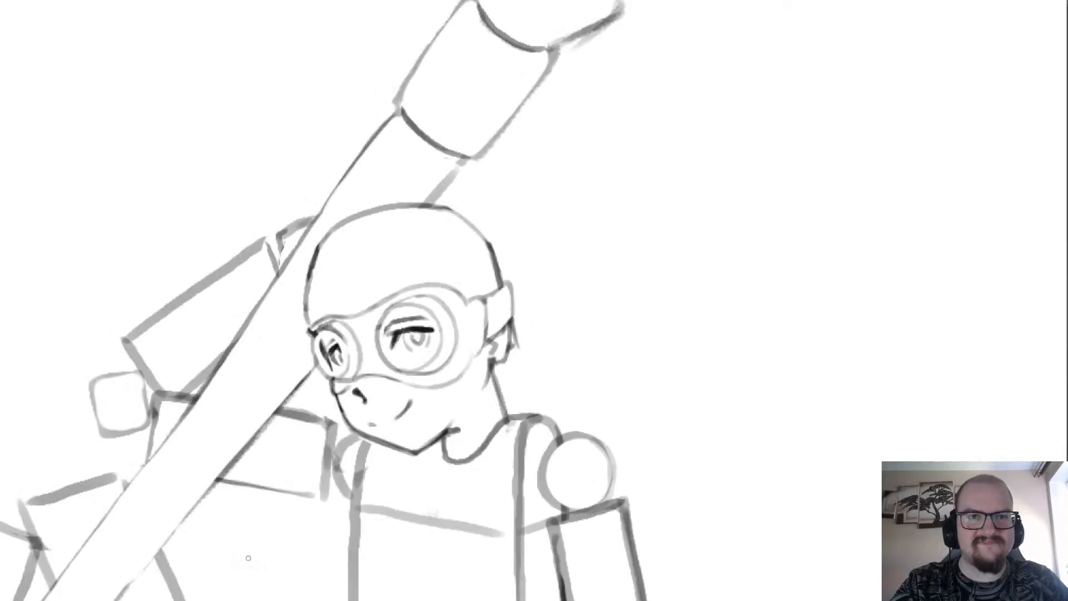
# Undo the short test stroke on the figure and clean small spots of its linework with the eraser.
pyautogui.scroll(-3, 272, 406)
pyautogui.scroll(-2, 262, 426)
pyautogui.scroll(4, 464, 517)
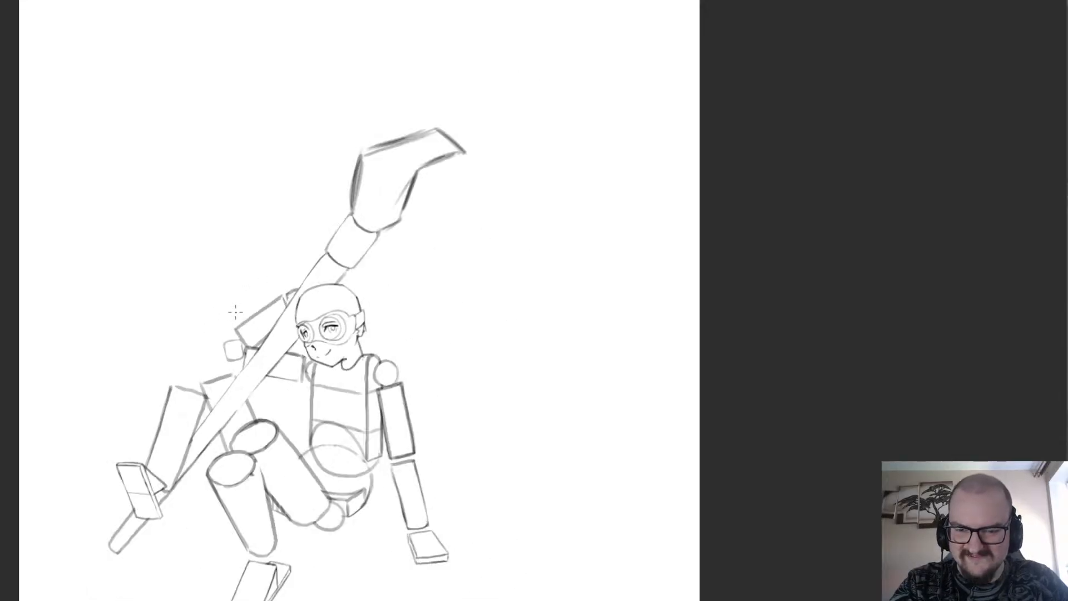
pyautogui.scroll(3, 465, 518)
pyautogui.moveTo(340, 386)
pyautogui.mouseDown()
pyautogui.moveTo(316, 389)
pyautogui.moveTo(321, 466)
pyautogui.moveTo(369, 460)
pyautogui.moveTo(357, 388)
pyautogui.moveTo(312, 397)
pyautogui.moveTo(329, 471)
pyautogui.moveTo(371, 458)
pyautogui.moveTo(354, 383)
pyautogui.mouseUp()
pyautogui.hotkey('ctrl', 'z')
pyautogui.press('e')
pyautogui.moveTo(368, 439)
pyautogui.mouseDown()
pyautogui.moveTo(355, 465)
pyautogui.moveTo(370, 444)
pyautogui.mouseUp()
pyautogui.moveTo(349, 393); pyautogui.dragTo(346, 379)
pyautogui.scroll(-4, 312, 329)
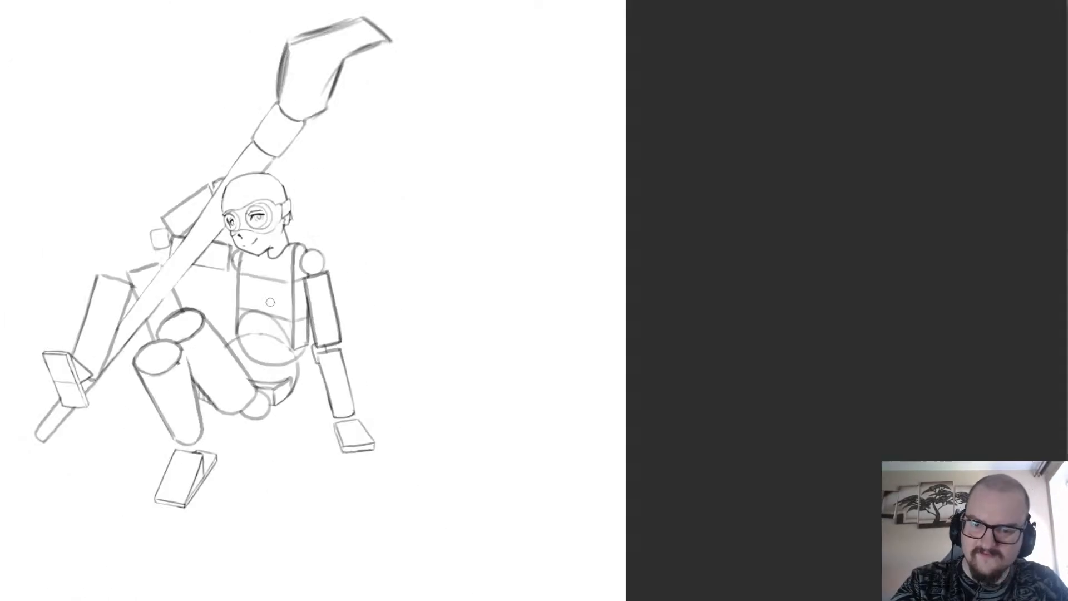
# Examine the whole figure's construction, from the head and torso to the arms, legs and shaft.
pyautogui.scroll(2, 195, 293)
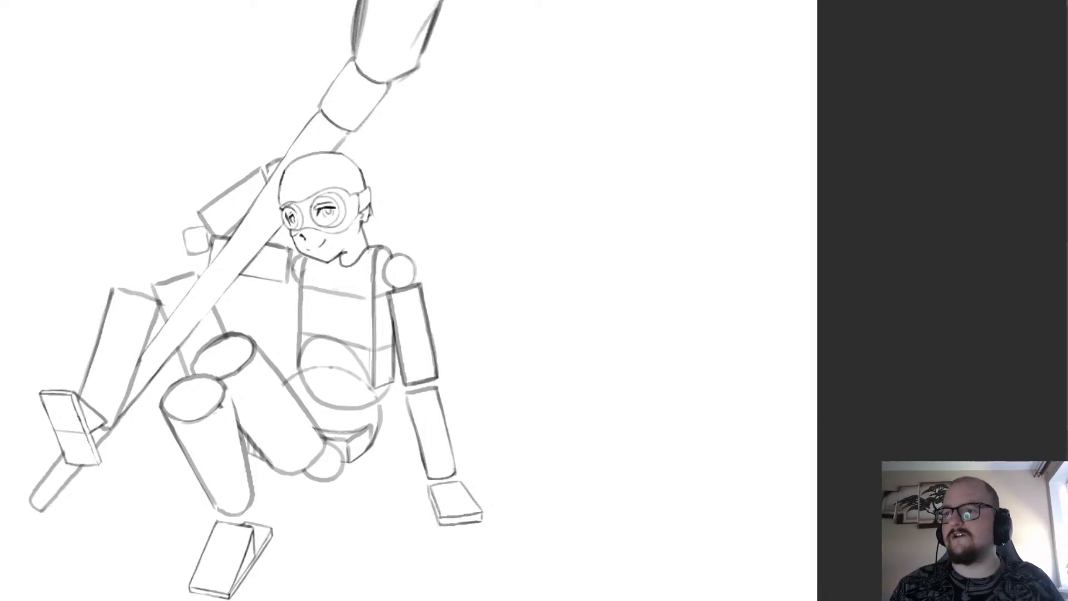
pyautogui.scroll(-3, 600, 184)
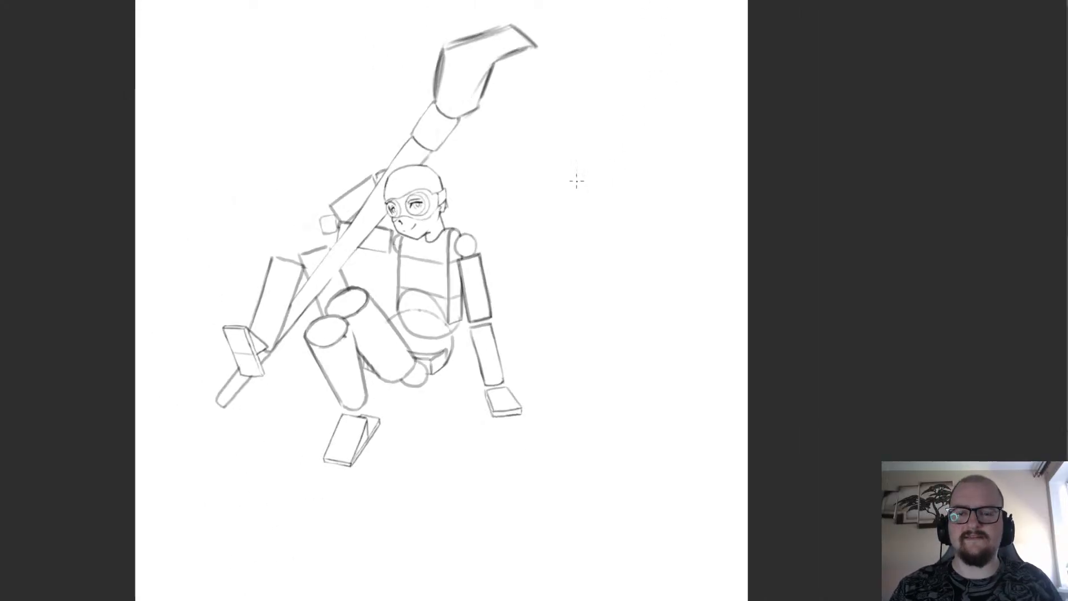
pyautogui.scroll(2, 497, 162)
pyautogui.scroll(-2, 403, 261)
pyautogui.moveTo(403, 261); pyautogui.dragTo(453, 295)
pyautogui.scroll(-4, 695, 105)
pyautogui.scroll(3, 727, 42)
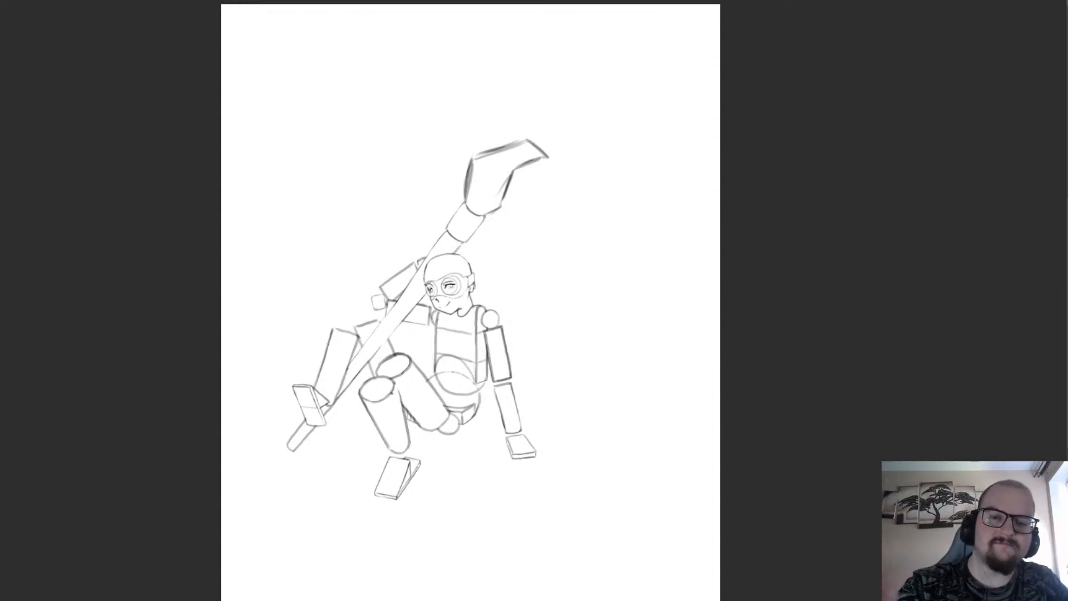
pyautogui.scroll(-2, 456, 262)
pyautogui.scroll(7, 478, 228)
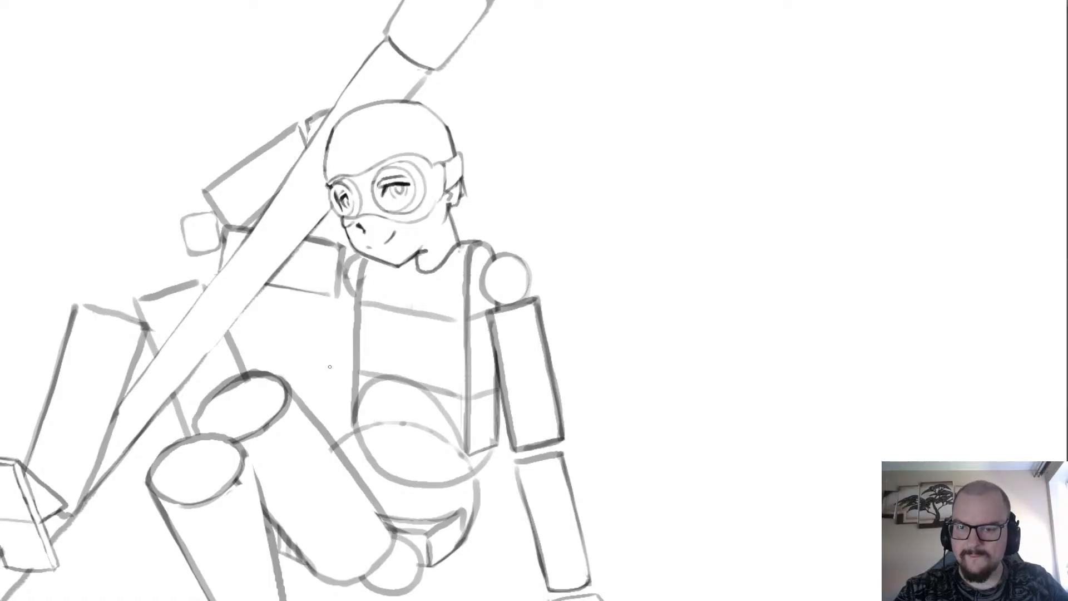
pyautogui.scroll(-3, 330, 367)
pyautogui.scroll(6, 317, 440)
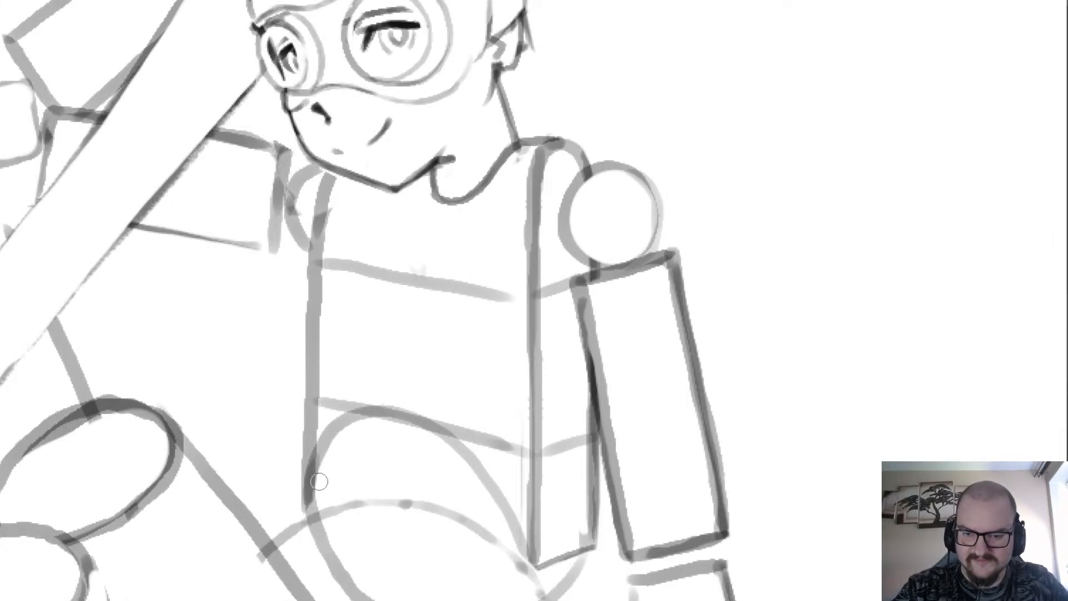
pyautogui.scroll(-4, 319, 482)
pyautogui.scroll(3, 250, 235)
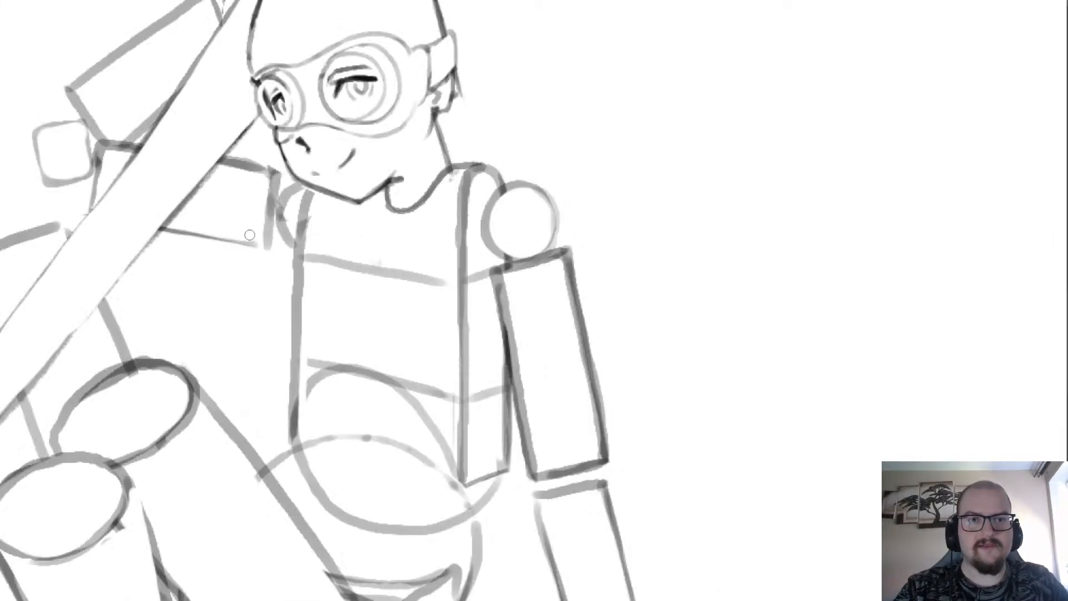
pyautogui.scroll(-3, 250, 236)
pyautogui.scroll(2, 234, 261)
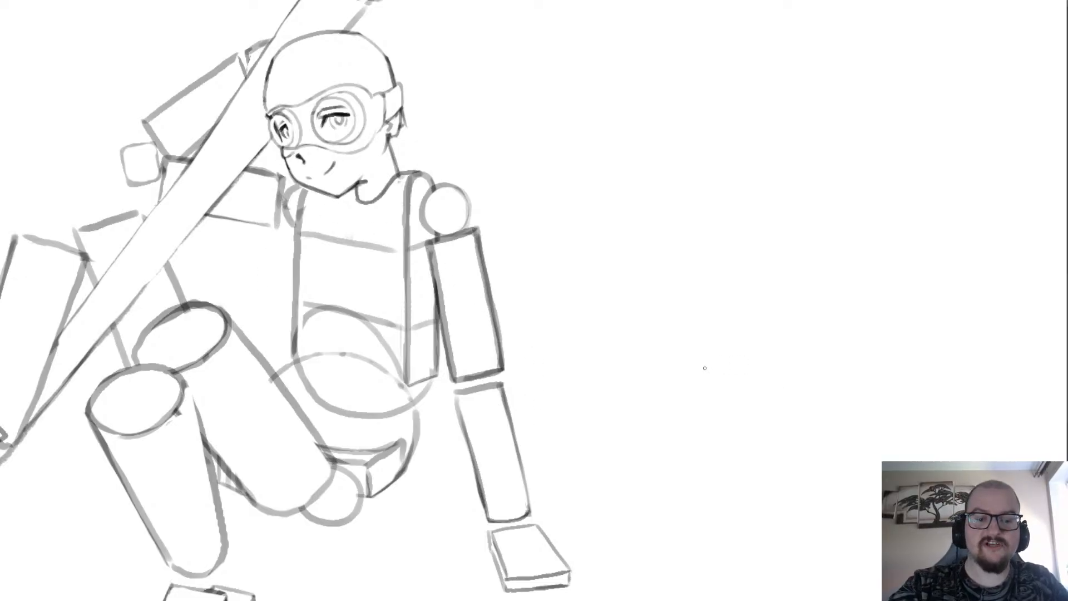
pyautogui.scroll(-3, 429, 249)
pyautogui.scroll(2, 431, 352)
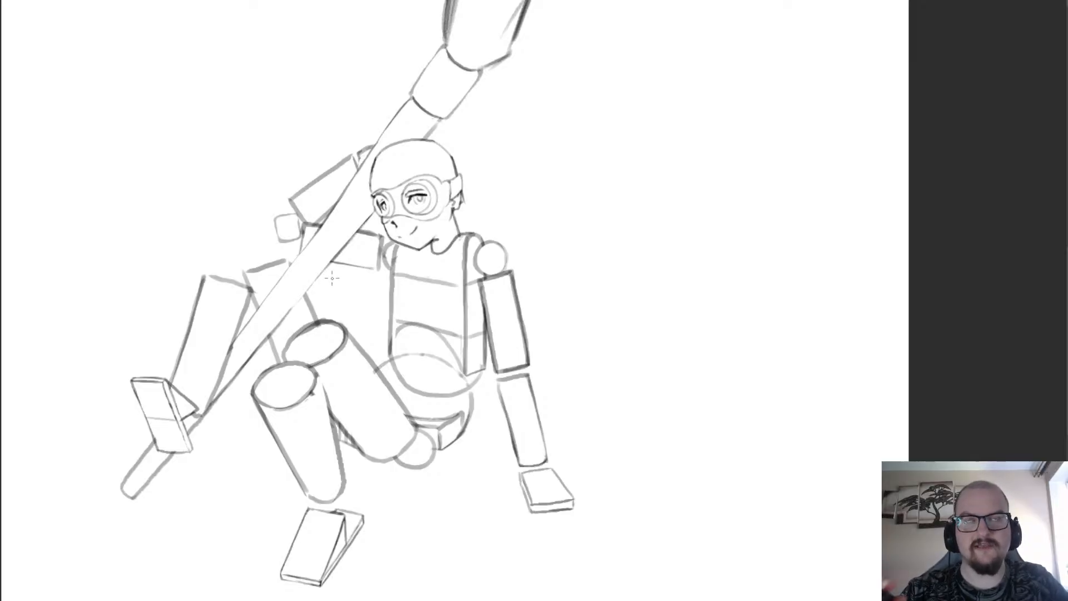
# Thin both long side edges of the supporting upper arm's box with the eraser.
pyautogui.scroll(4, 490, 390)
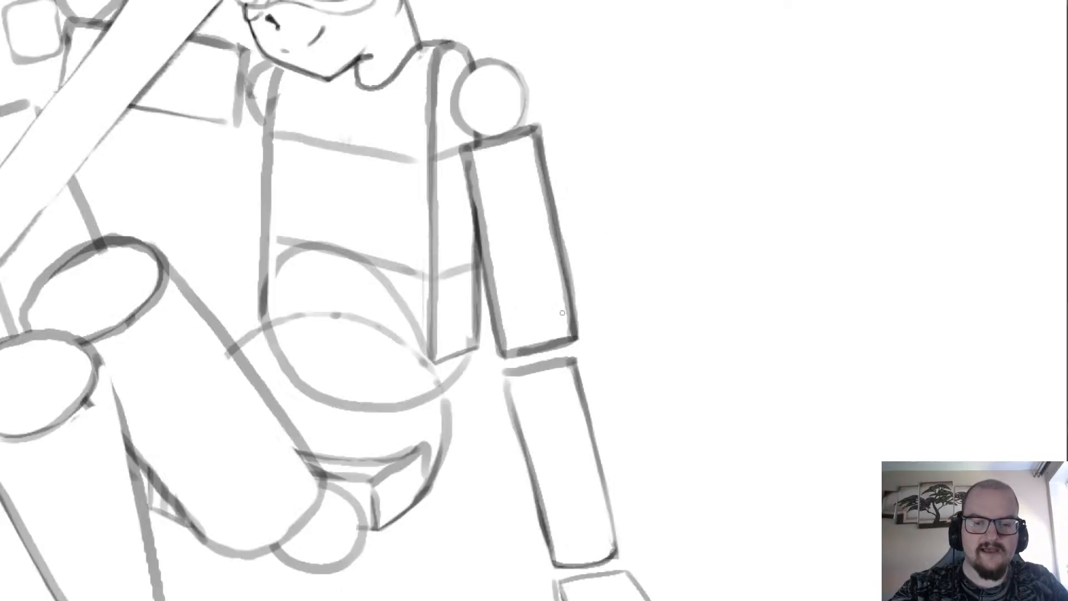
pyautogui.moveTo(576, 332); pyautogui.dragTo(533, 129)
pyautogui.moveTo(540, 118); pyautogui.dragTo(581, 333)
pyautogui.moveTo(479, 162); pyautogui.dragTo(507, 344)
pyautogui.moveTo(472, 161); pyautogui.dragTo(483, 191)
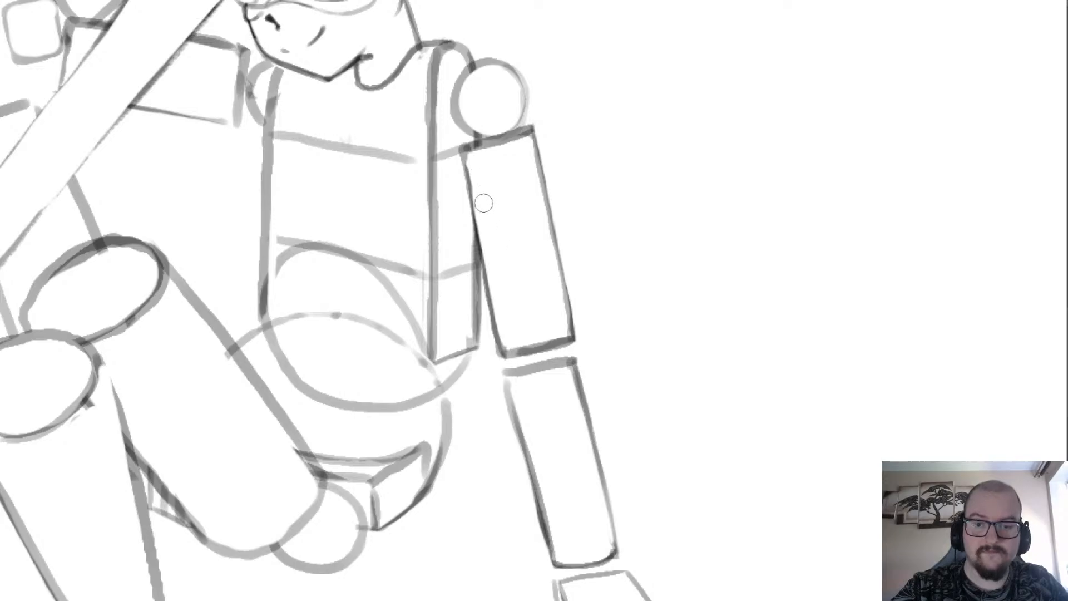
# Erase the hooked end of the neckline beneath the chin and redraw it as a curve meeting the jaw.
pyautogui.scroll(-3, 497, 222)
pyautogui.scroll(1, 506, 272)
pyautogui.scroll(-1, 453, 289)
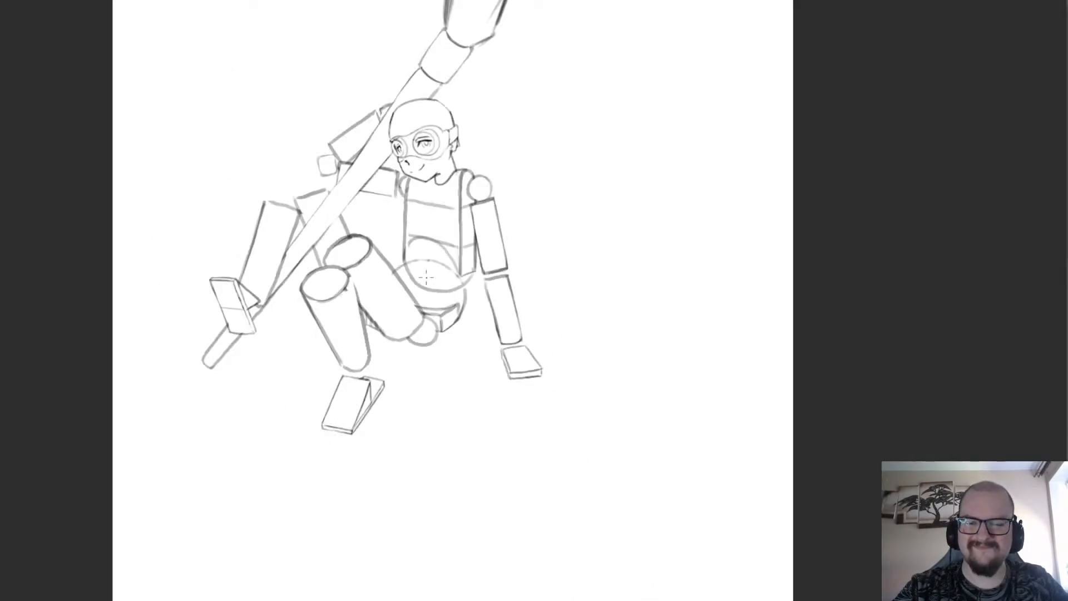
pyautogui.scroll(1, 454, 262)
pyautogui.scroll(-2, 320, 435)
pyautogui.scroll(2, 365, 231)
pyautogui.scroll(-1, 336, 278)
pyautogui.scroll(3, 343, 260)
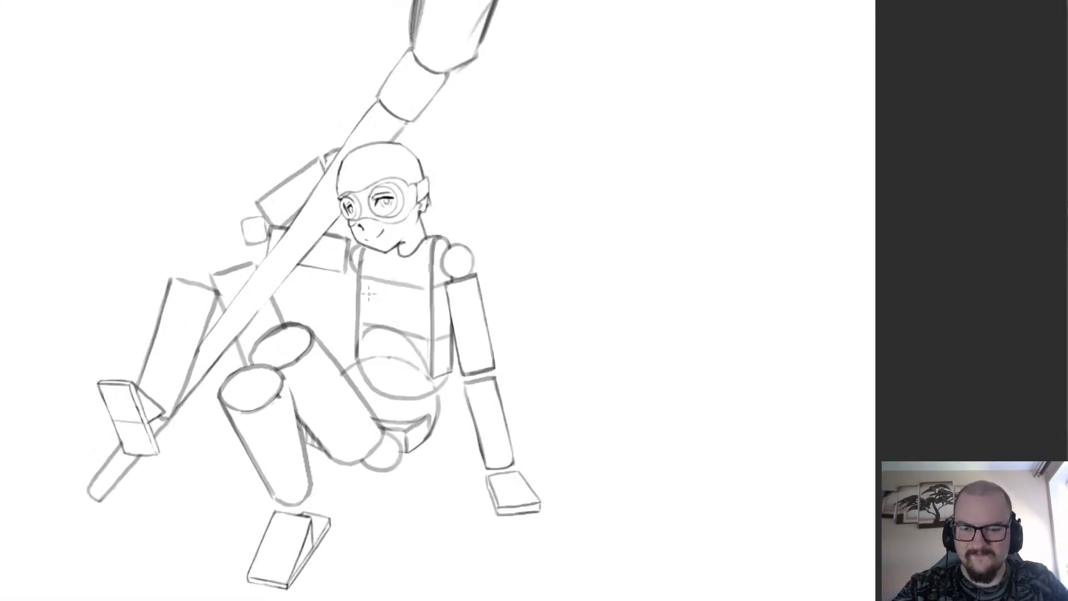
pyautogui.scroll(-2, 335, 309)
pyautogui.scroll(-1, 336, 309)
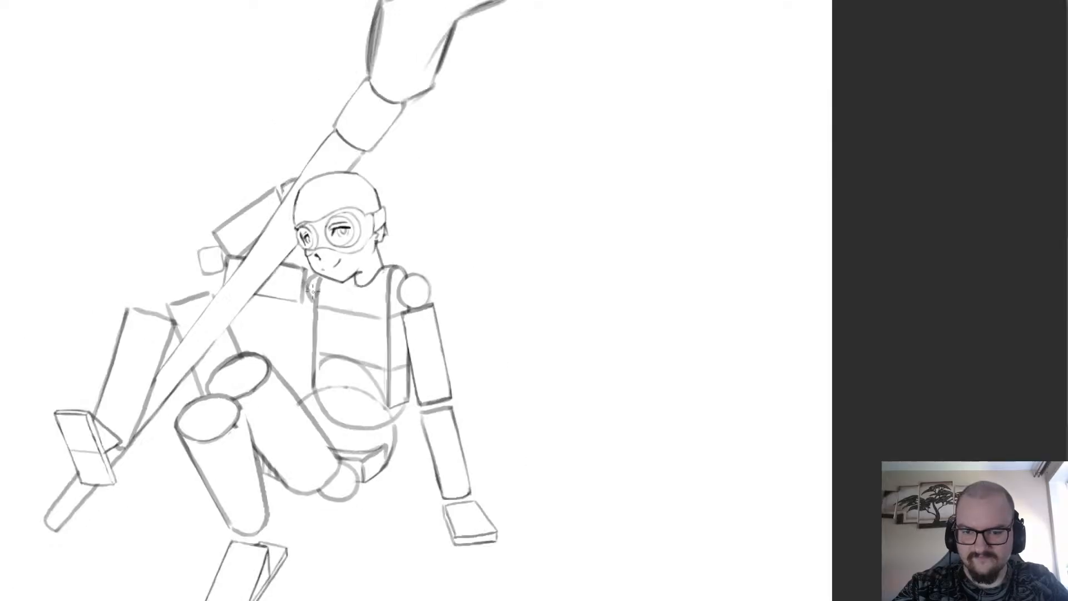
pyautogui.scroll(2, 327, 291)
pyautogui.scroll(2, 412, 239)
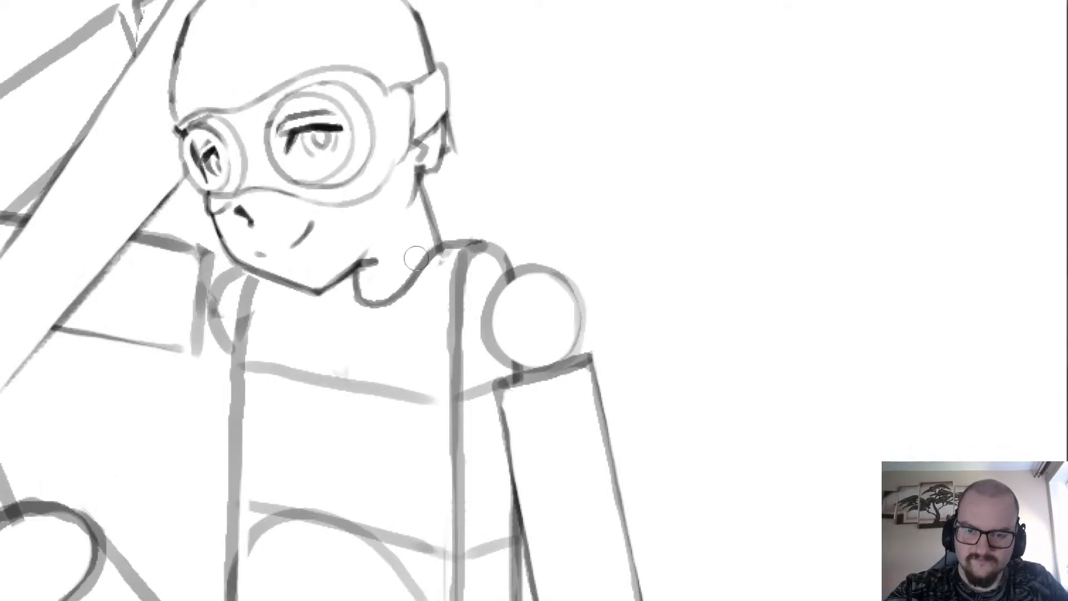
pyautogui.press('b')
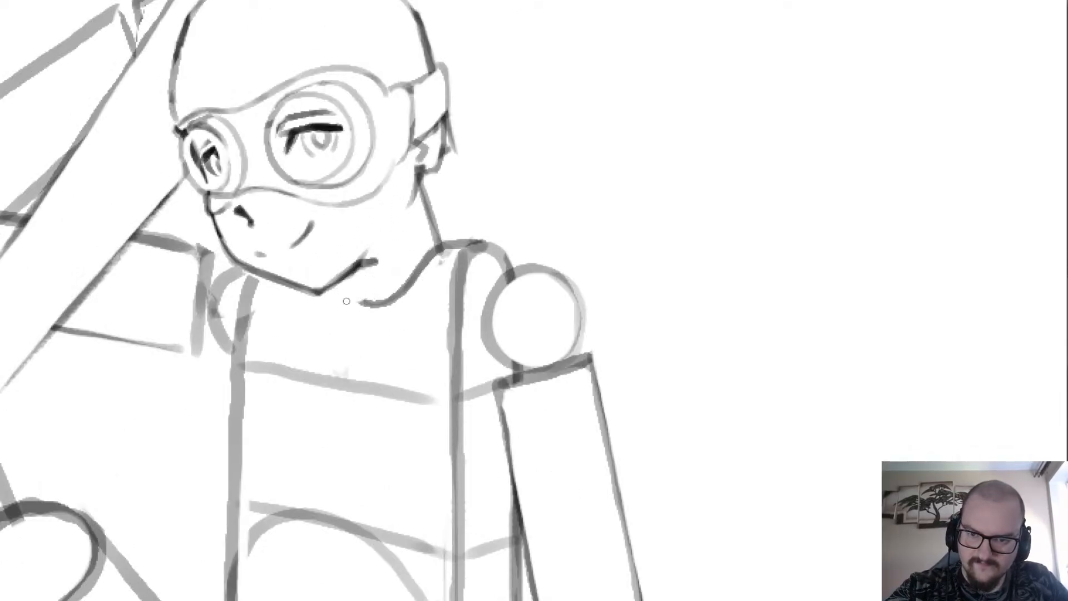
pyautogui.moveTo(359, 305); pyautogui.dragTo(330, 291)
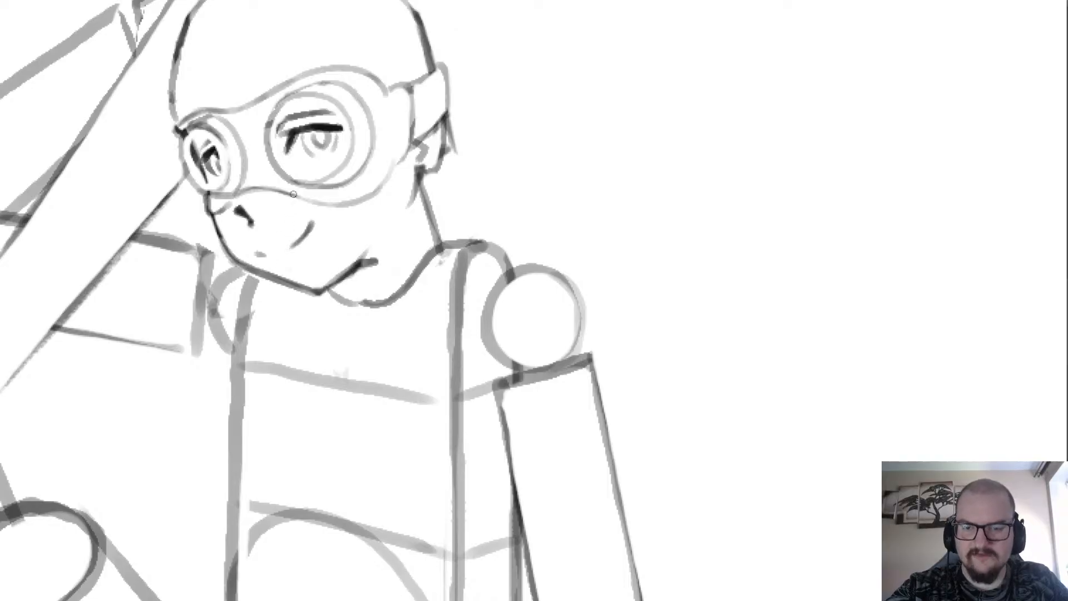
# Review the complete figure and shaft, and the empty canvas area above them.
pyautogui.scroll(-3, 293, 194)
pyautogui.scroll(1, 293, 195)
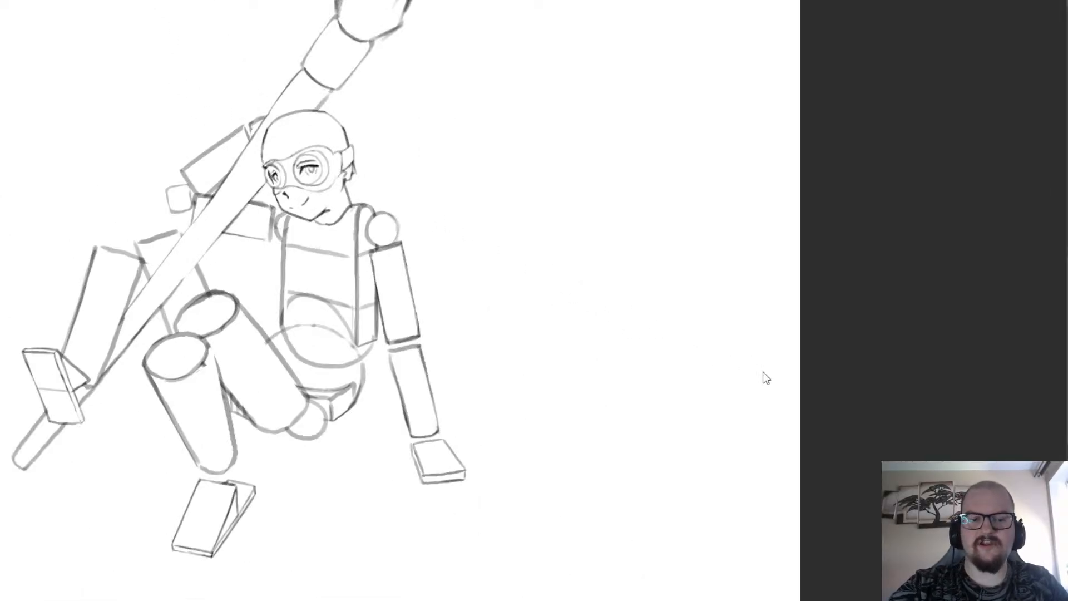
pyautogui.scroll(-3, 456, 364)
pyautogui.scroll(1, 457, 364)
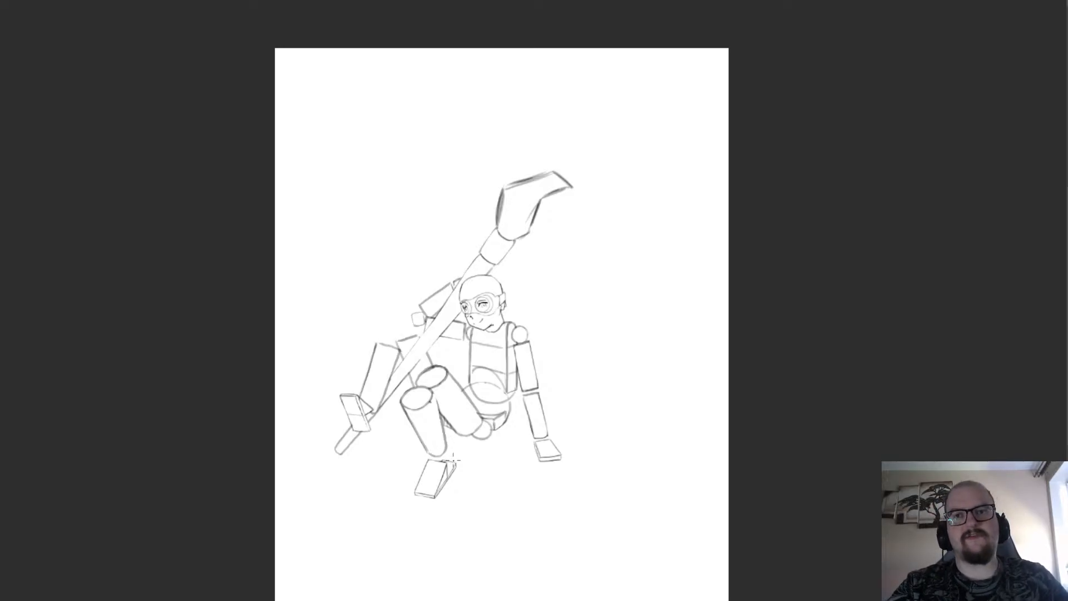
pyautogui.scroll(-1, 311, 44)
pyautogui.scroll(2, 389, 88)
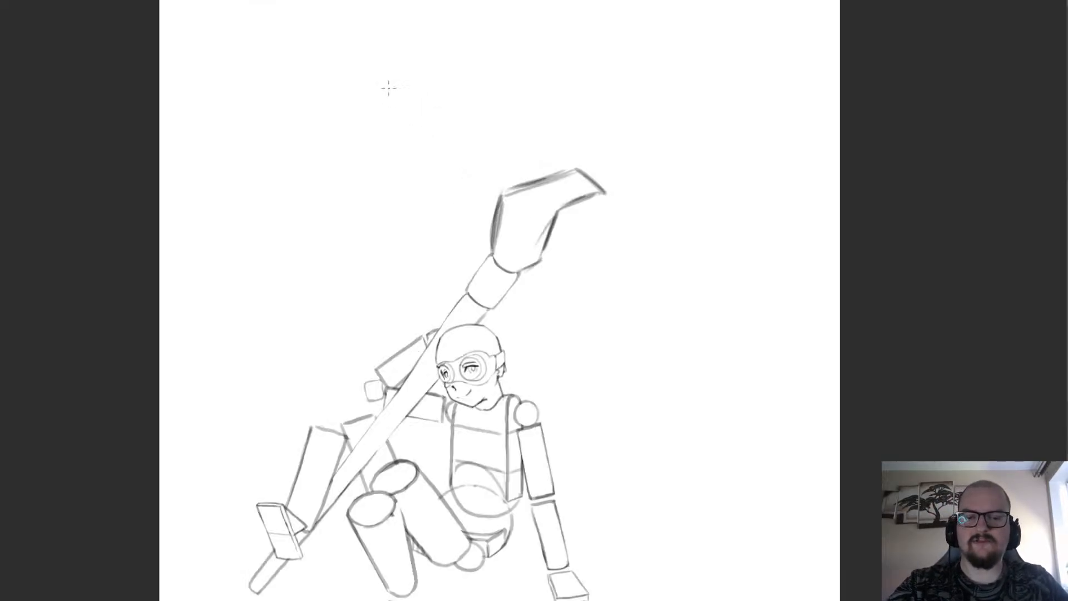
pyautogui.scroll(-2, 349, 115)
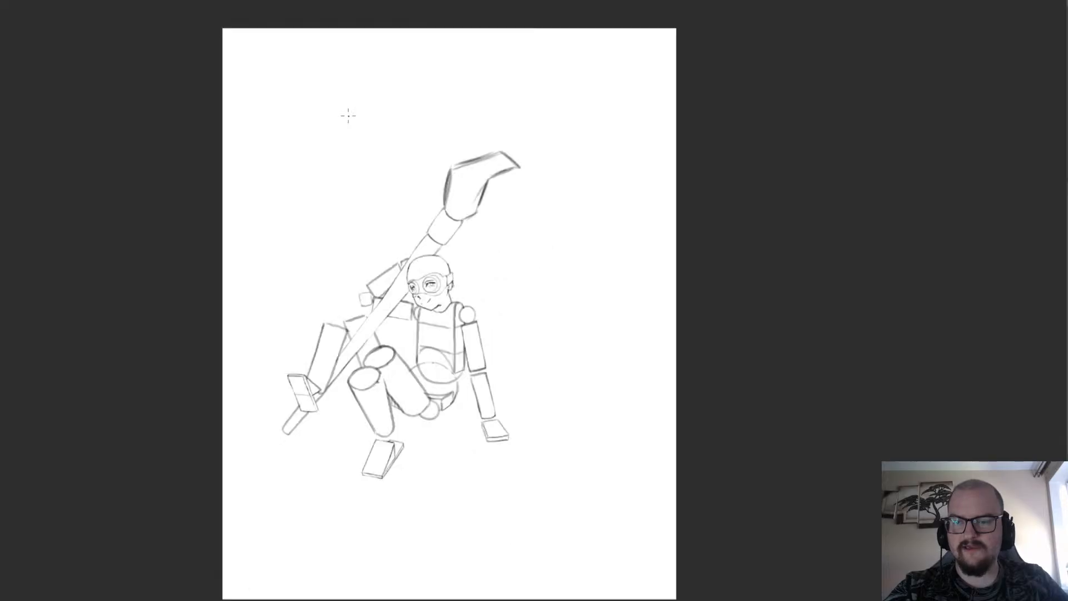
pyautogui.scroll(4, 344, 109)
pyautogui.scroll(-4, 529, 239)
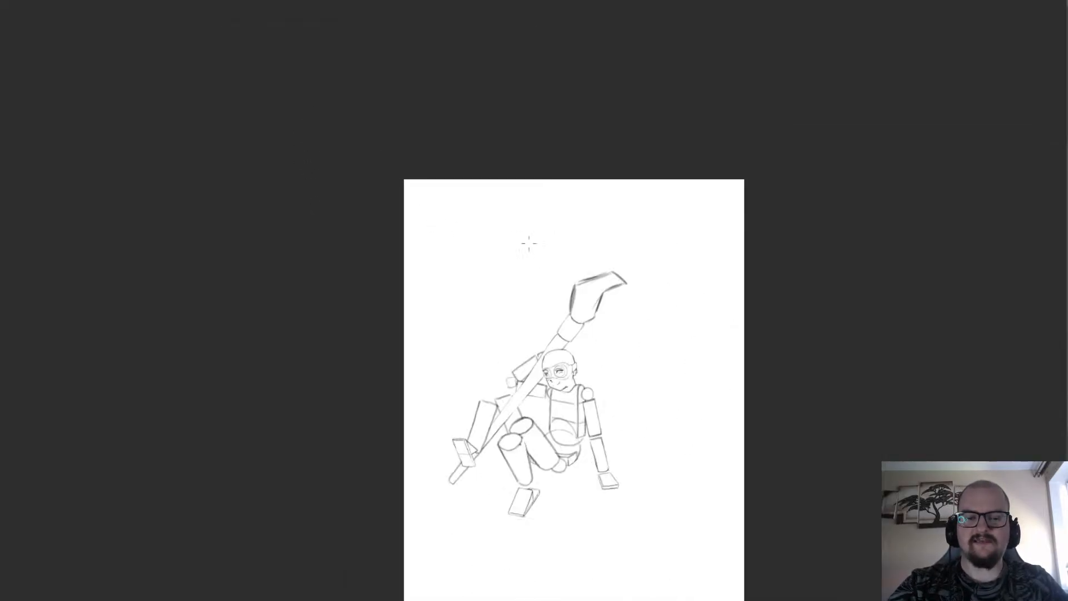
pyautogui.scroll(3, 601, 403)
pyautogui.scroll(-2, 361, 350)
pyautogui.scroll(2, 361, 349)
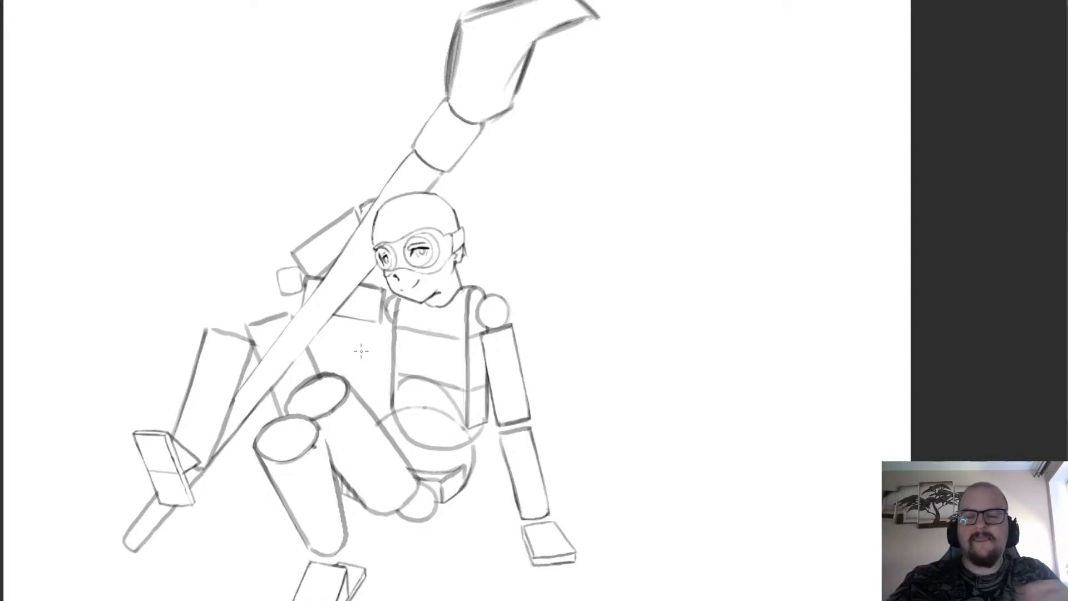
pyautogui.scroll(-3, 538, 6)
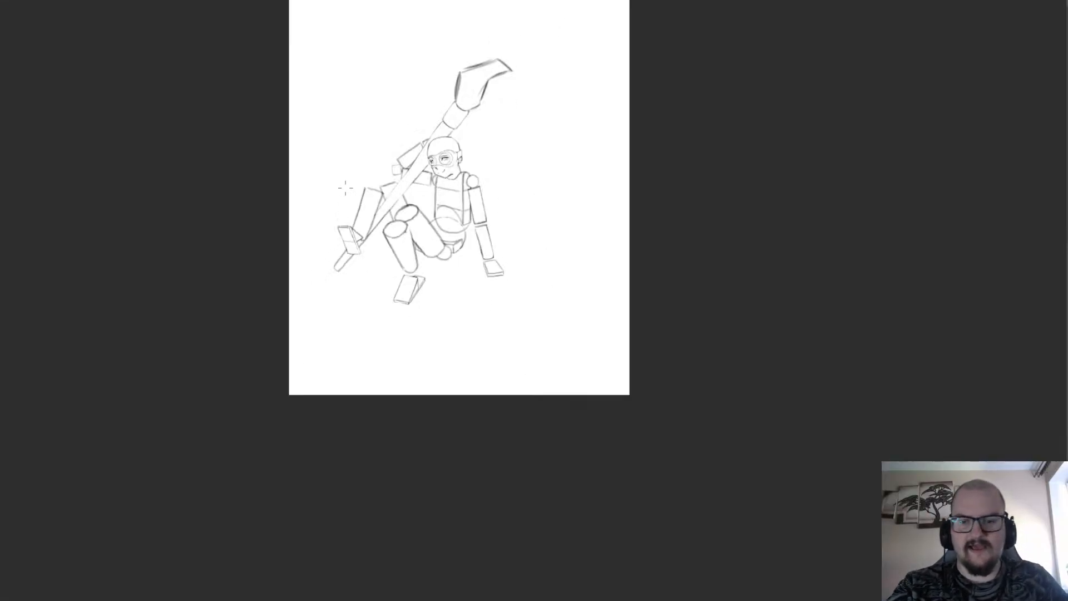
pyautogui.scroll(1, 320, 192)
pyautogui.scroll(-3, 421, 333)
pyautogui.scroll(4, 453, 170)
pyautogui.scroll(2, 354, 257)
pyautogui.scroll(-3, 354, 256)
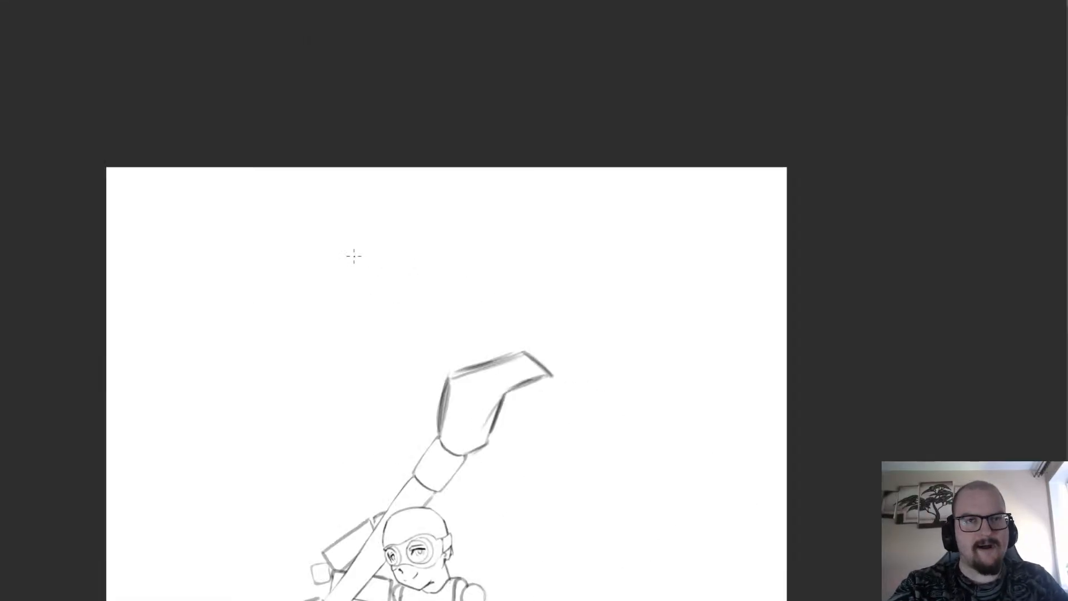
pyautogui.scroll(2, 255, 302)
pyautogui.scroll(-1, 254, 294)
pyautogui.scroll(1, 253, 293)
pyautogui.scroll(1, 253, 294)
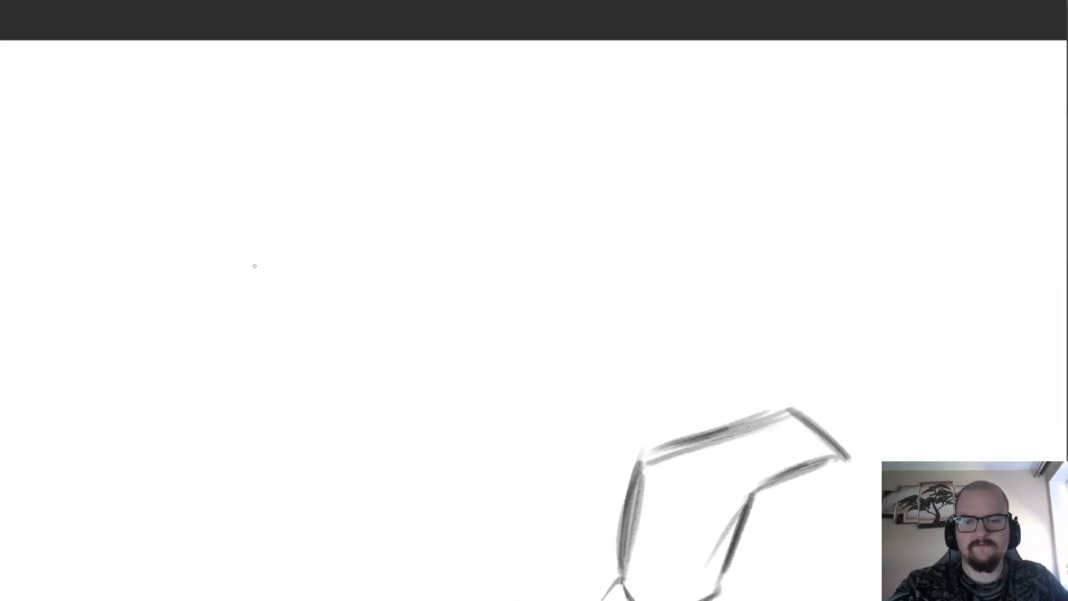
# Sketch a side diagram above the raised shaft: an arc, a horizontal line with a narrow oval end, direction arrows and a slanted line.
pyautogui.scroll(-2, 255, 266)
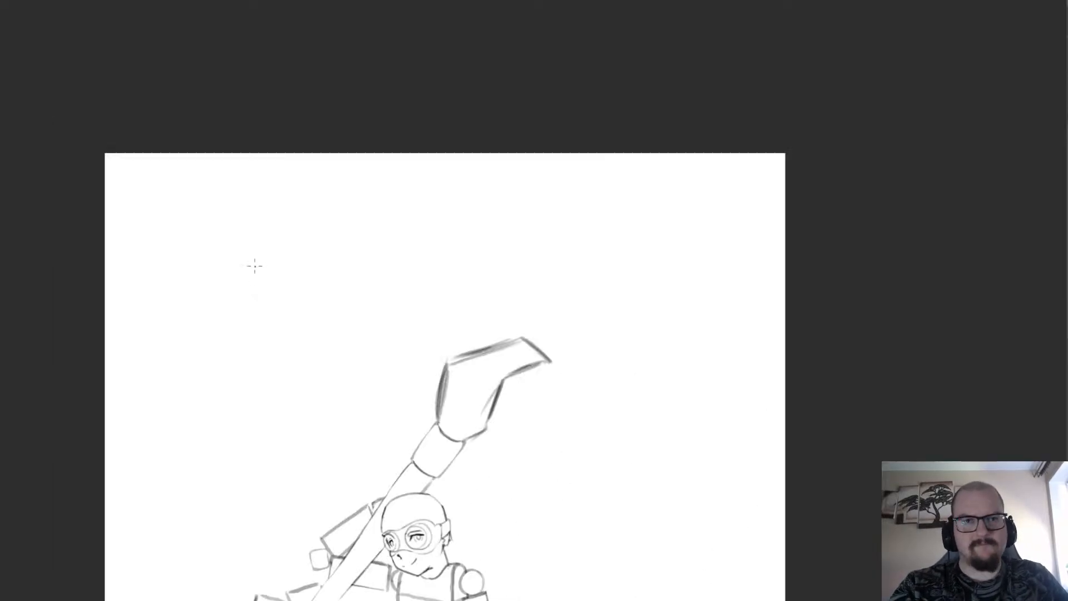
pyautogui.scroll(2, 255, 266)
pyautogui.scroll(-2, 255, 266)
pyautogui.scroll(1, 254, 266)
pyautogui.scroll(-1, 206, 293)
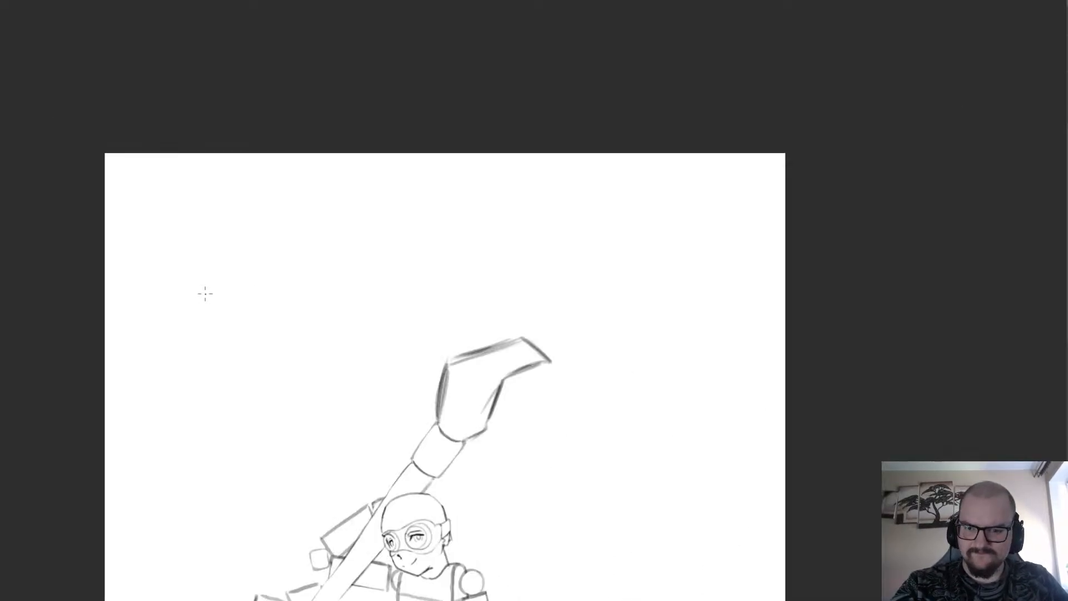
pyautogui.scroll(2, 221, 231)
pyautogui.moveTo(338, 196)
pyautogui.mouseDown()
pyautogui.moveTo(292, 180)
pyautogui.moveTo(220, 212)
pyautogui.mouseUp()
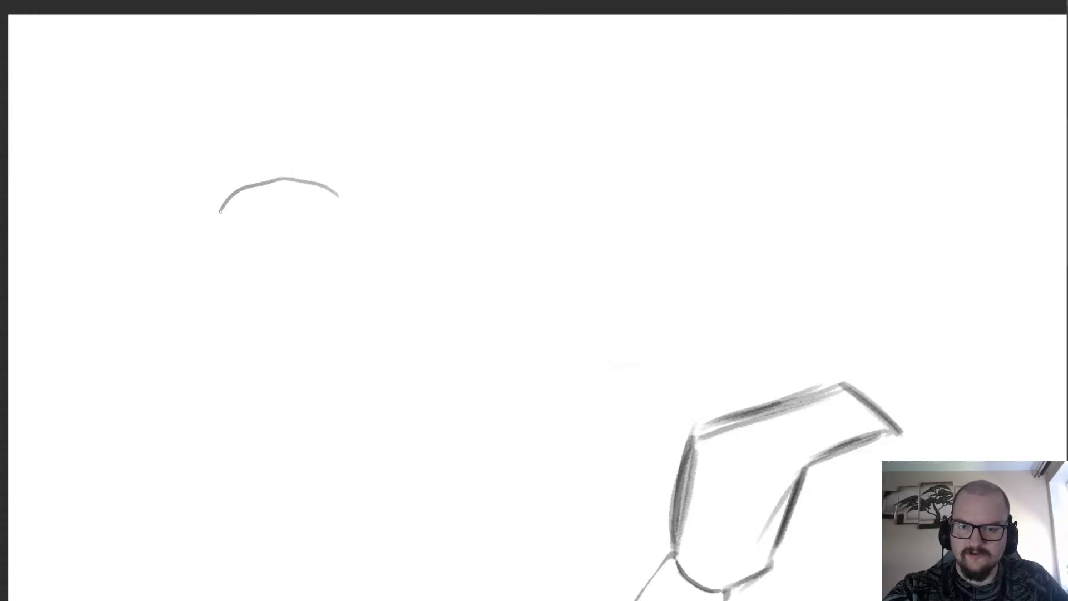
pyautogui.moveTo(308, 216)
pyautogui.mouseDown()
pyautogui.moveTo(533, 224)
pyautogui.moveTo(520, 236)
pyautogui.moveTo(528, 201)
pyautogui.mouseUp()
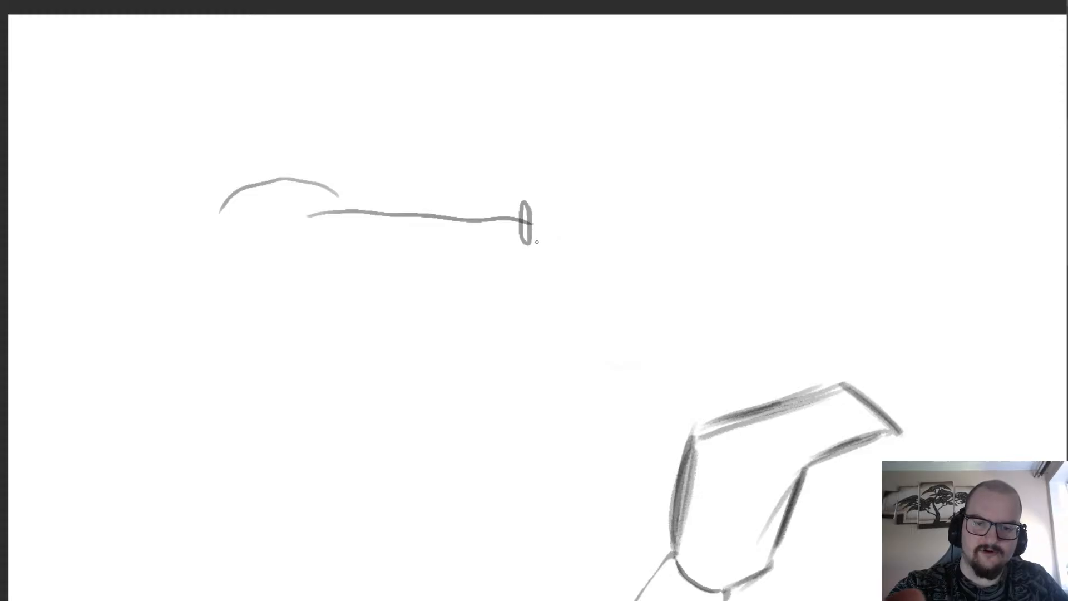
pyautogui.moveTo(554, 227)
pyautogui.mouseDown()
pyautogui.moveTo(672, 87)
pyautogui.moveTo(556, 226)
pyautogui.mouseUp()
pyautogui.moveTo(504, 163)
pyautogui.mouseDown()
pyautogui.moveTo(430, 166)
pyautogui.moveTo(440, 181)
pyautogui.mouseUp()
pyautogui.moveTo(363, 205)
pyautogui.mouseDown()
pyautogui.moveTo(372, 208)
pyautogui.moveTo(354, 162)
pyautogui.moveTo(318, 126)
pyautogui.moveTo(310, 139)
pyautogui.mouseUp()
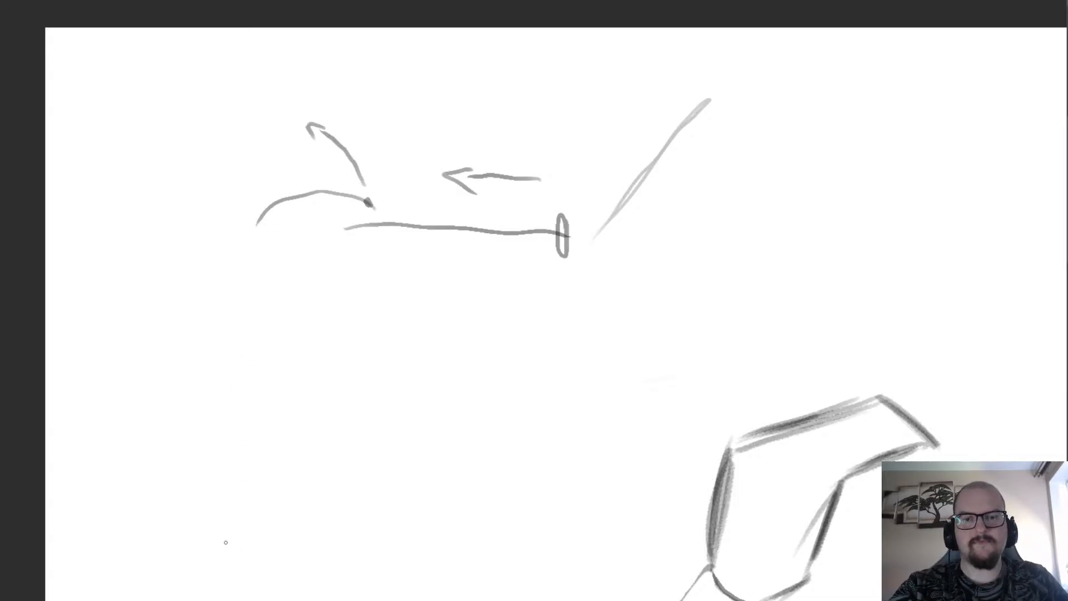
# Undo the strokes of the side diagram above the figure.
pyautogui.hotkey('ctrl', 'z')
pyautogui.hotkey('ctrl', 'z')
pyautogui.hotkey('ctrl', 'z')
pyautogui.hotkey('ctrl', 'z')
pyautogui.hotkey('ctrl', 'z')
pyautogui.hotkey('ctrl', 'z')
pyautogui.hotkey('ctrl', 'z')
pyautogui.hotkey('ctrl', 'z')
pyautogui.hotkey('ctrl', 'z')
pyautogui.hotkey('ctrl', 'z')
pyautogui.hotkey('ctrl', 'z')
pyautogui.hotkey('ctrl', 'z')
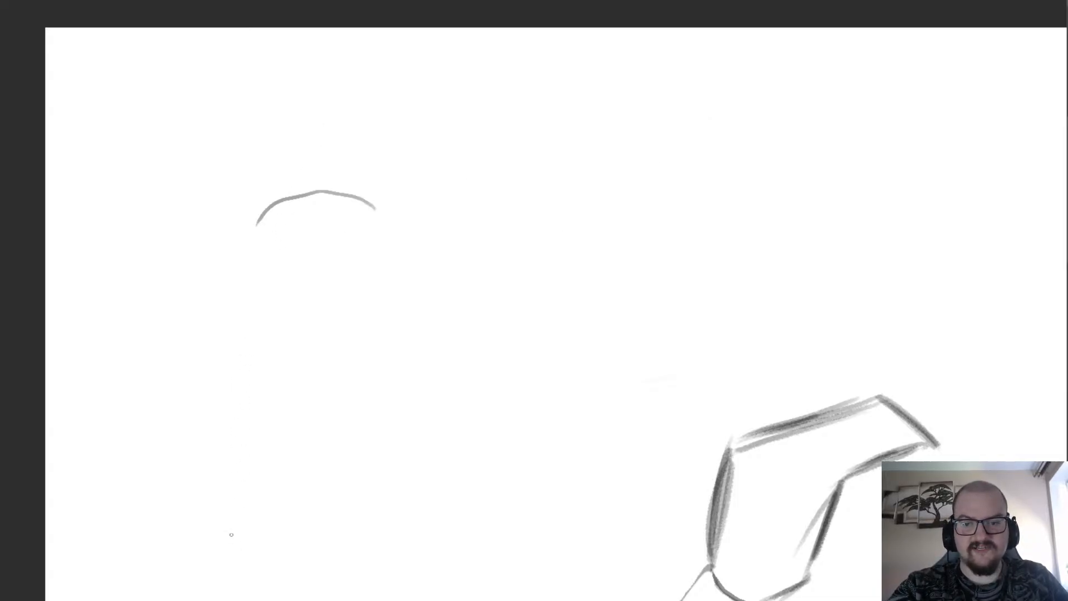
# Examine the whole figure's pose and proportions together with the raised shaft.
pyautogui.scroll(-4, 167, 222)
pyautogui.scroll(2, 150, 245)
pyautogui.scroll(-1, 148, 261)
pyautogui.scroll(2, 147, 261)
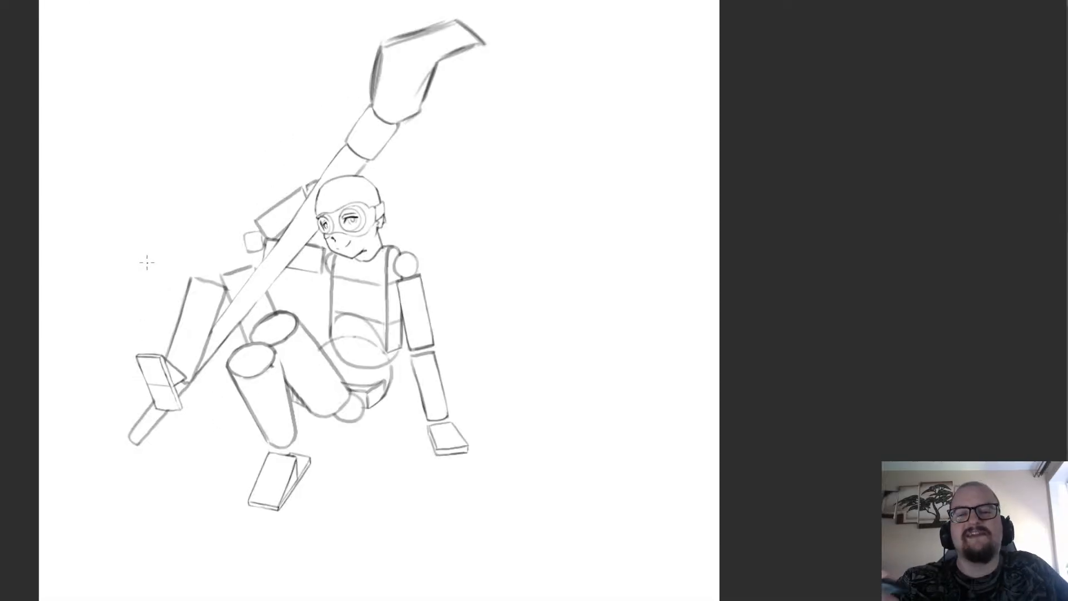
pyautogui.scroll(-2, 239, 156)
pyautogui.scroll(2, 265, 182)
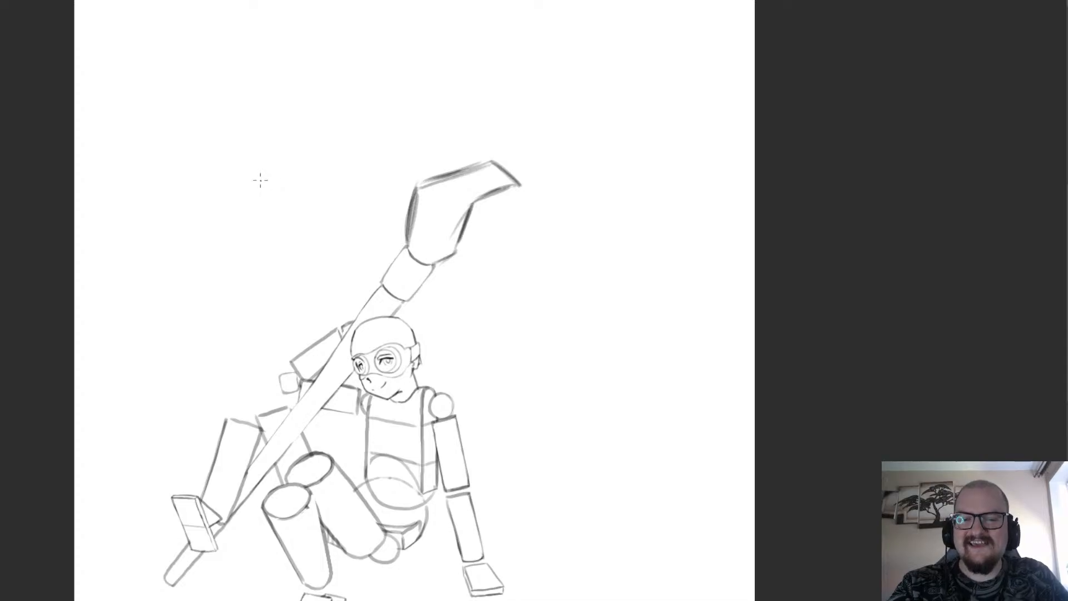
pyautogui.scroll(-2, 261, 179)
pyautogui.scroll(1, 250, 189)
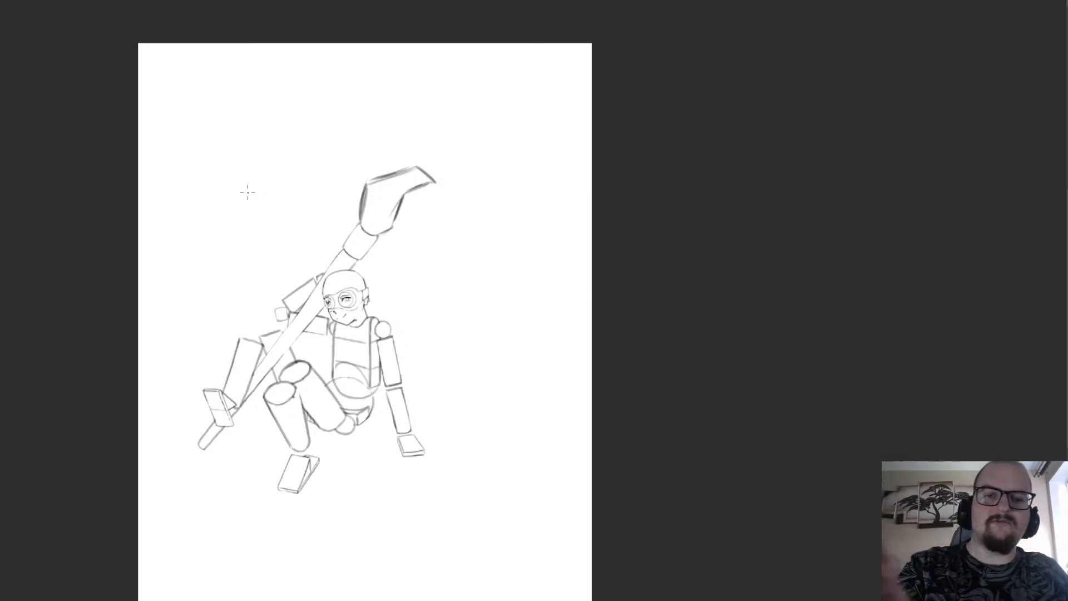
pyautogui.scroll(3, 328, 287)
pyautogui.scroll(-1, 368, 394)
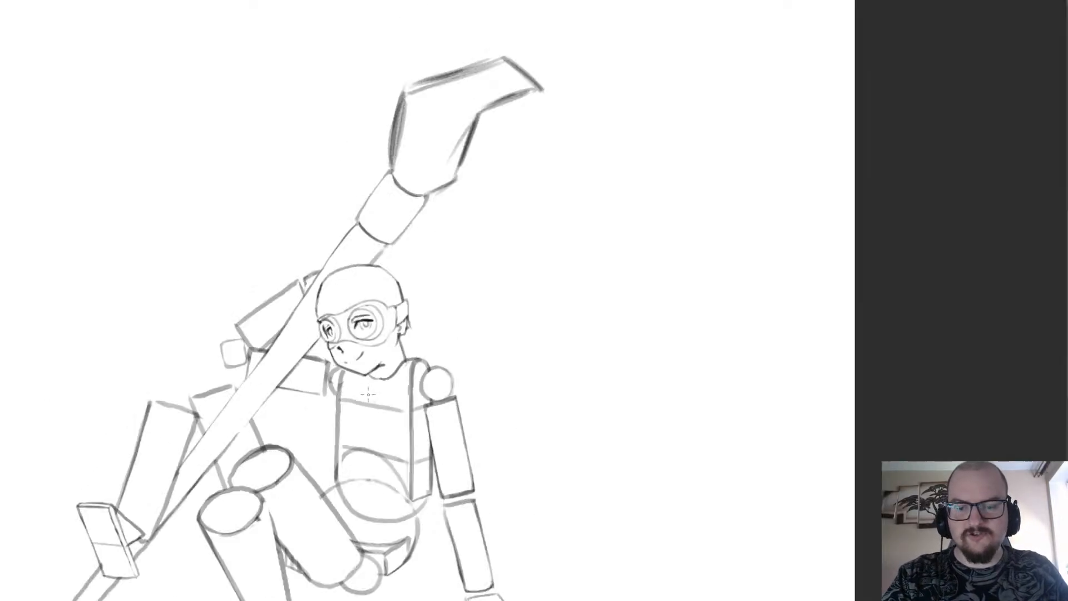
# Redraw the mouth with a smaller brush as a short upward-curving stroke with two small marks around it.
pyautogui.scroll(5, 369, 394)
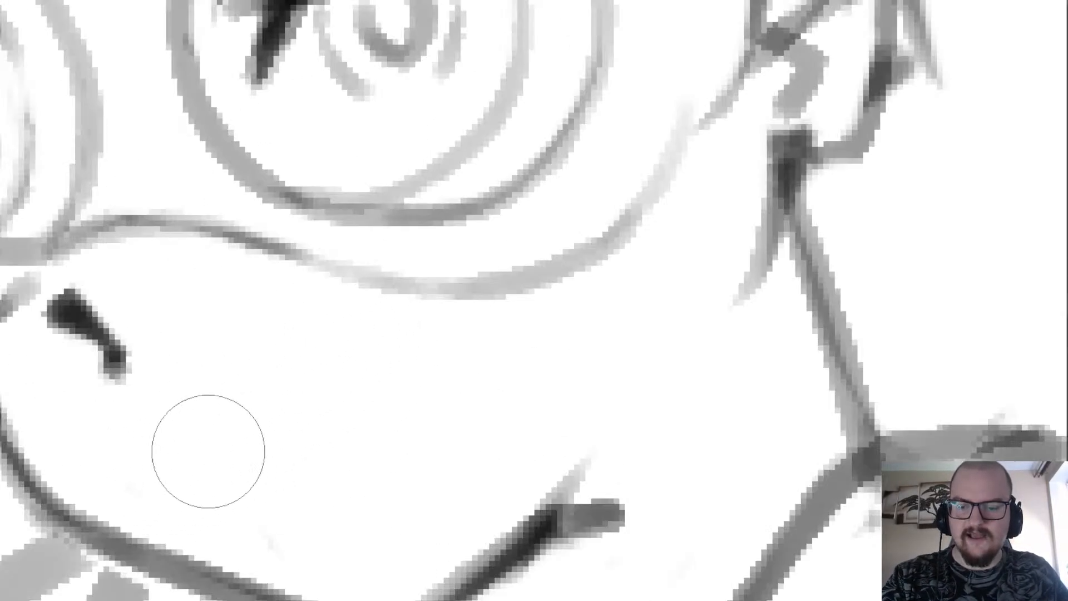
pyautogui.press('[')
pyautogui.press('[')
pyautogui.press('[')
pyautogui.press('[')
pyautogui.press('[')
pyautogui.press('[')
pyautogui.moveTo(244, 466); pyautogui.dragTo(353, 389)
pyautogui.hotkey('ctrl', 'z')
pyautogui.moveTo(245, 491)
pyautogui.mouseDown()
pyautogui.moveTo(271, 489)
pyautogui.moveTo(378, 402)
pyautogui.mouseUp()
pyautogui.click(186, 503)
pyautogui.click(303, 537)
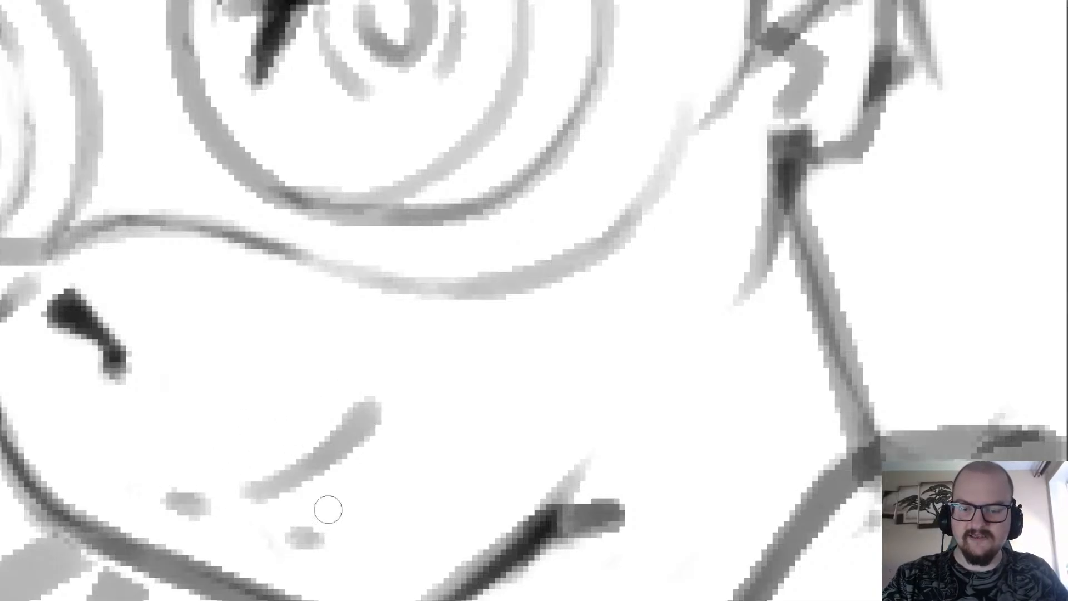
pyautogui.scroll(-5, 328, 509)
pyautogui.scroll(4, 326, 362)
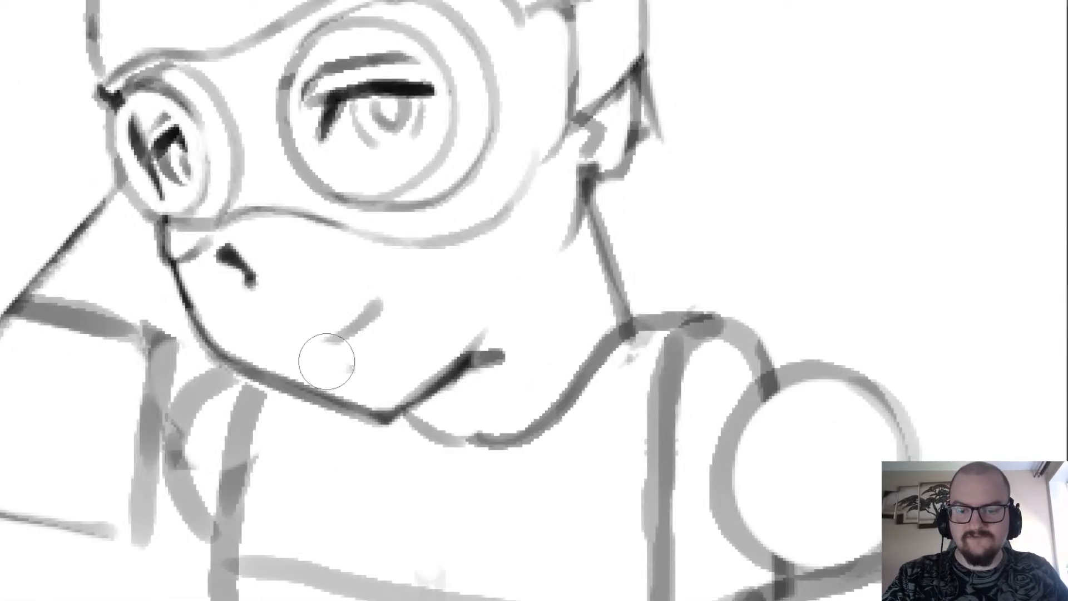
# Refine the mouth with a finer brush, extending the lip line thinly and redrawing the corner and lower-lip marks.
pyautogui.hotkey('ctrl', 'z')
pyautogui.press('[')
pyautogui.press('[')
pyautogui.press('[')
pyautogui.press('[')
pyautogui.press('[')
pyautogui.press('[')
pyautogui.moveTo(315, 334)
pyautogui.mouseDown()
pyautogui.moveTo(383, 297)
pyautogui.moveTo(353, 317)
pyautogui.mouseUp()
pyautogui.moveTo(283, 346); pyautogui.dragTo(345, 356)
pyautogui.scroll(-3, 369, 333)
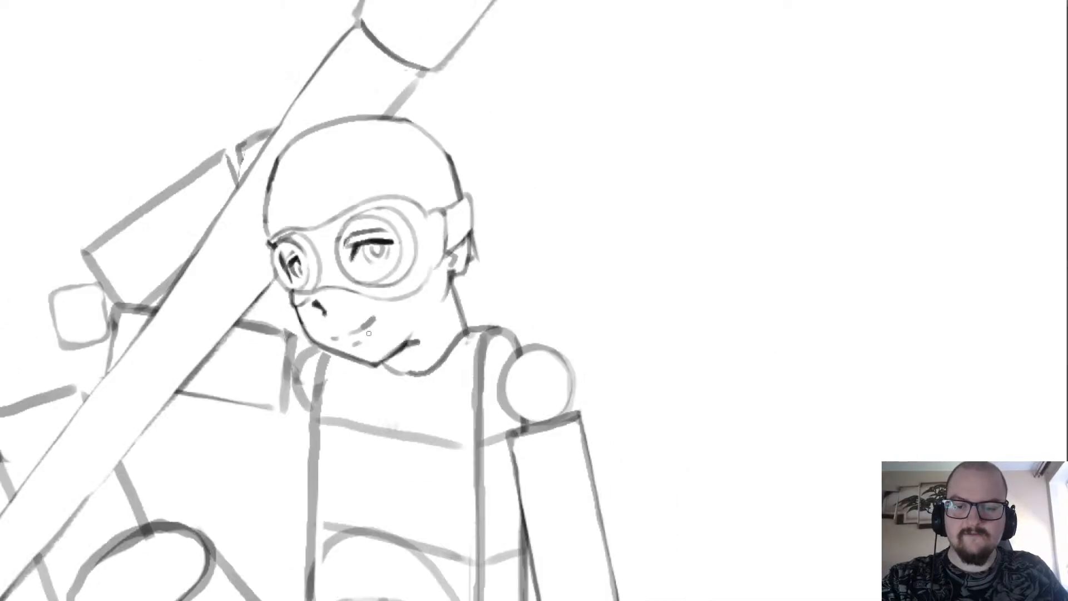
# Erase the stray pointed line sticking out behind the ear below the goggle strap.
pyautogui.scroll(-4, 369, 333)
pyautogui.scroll(4, 378, 223)
pyautogui.scroll(-4, 384, 167)
pyautogui.scroll(4, 392, 113)
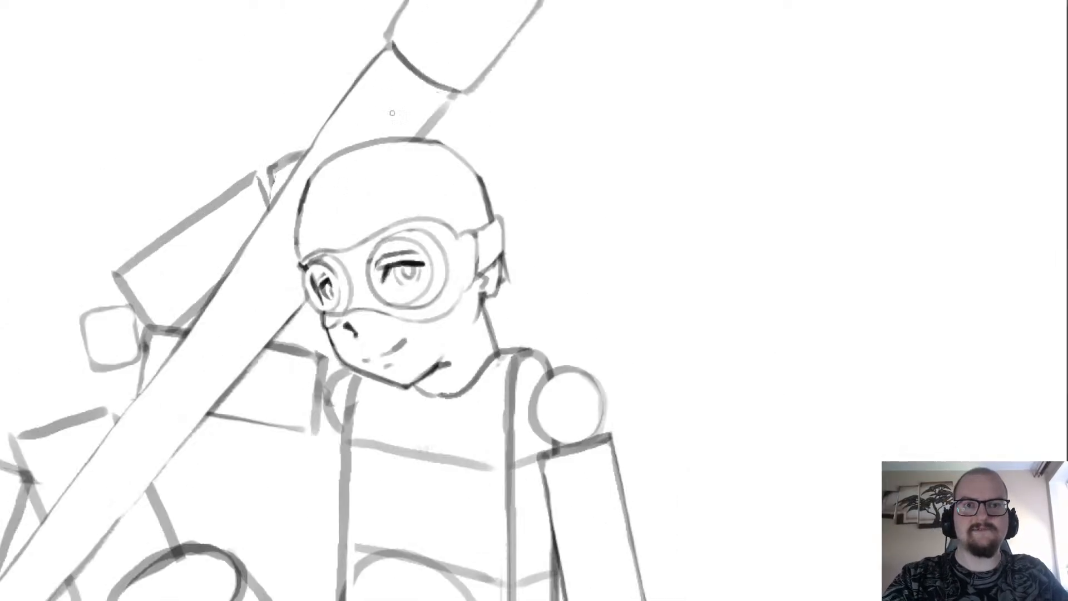
pyautogui.scroll(-3, 392, 113)
pyautogui.scroll(3, 393, 113)
pyautogui.scroll(-3, 434, 184)
pyautogui.scroll(4, 474, 259)
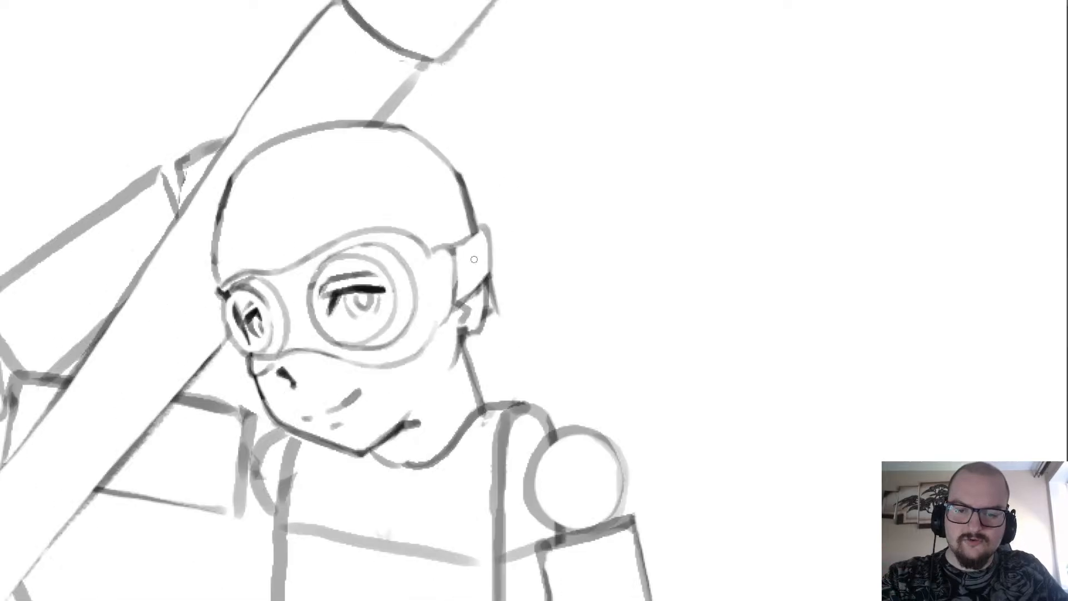
pyautogui.scroll(-3, 474, 259)
pyautogui.scroll(2, 479, 250)
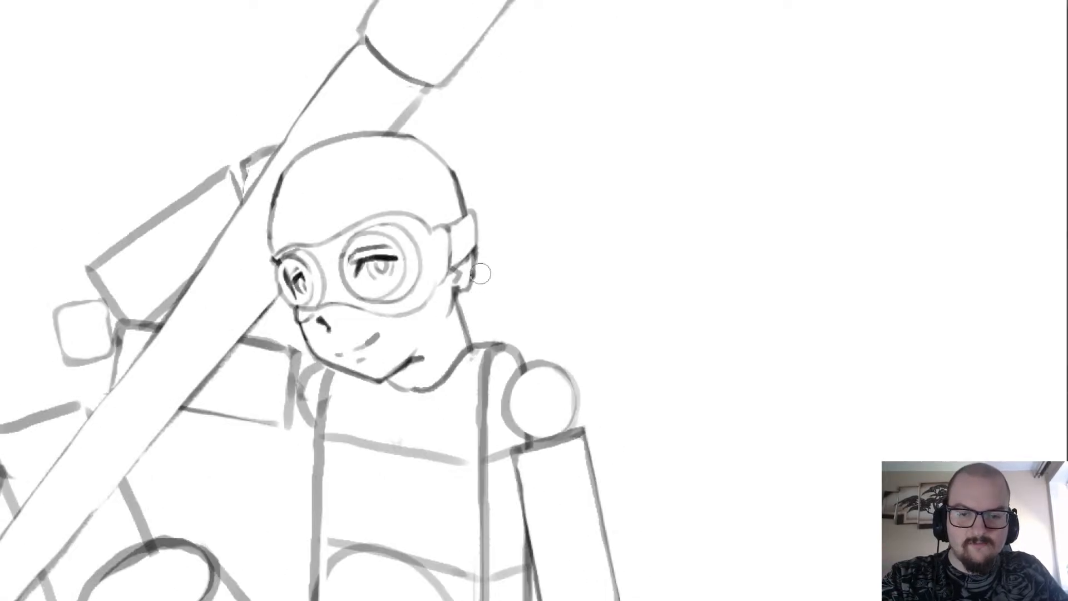
pyautogui.scroll(3, 479, 278)
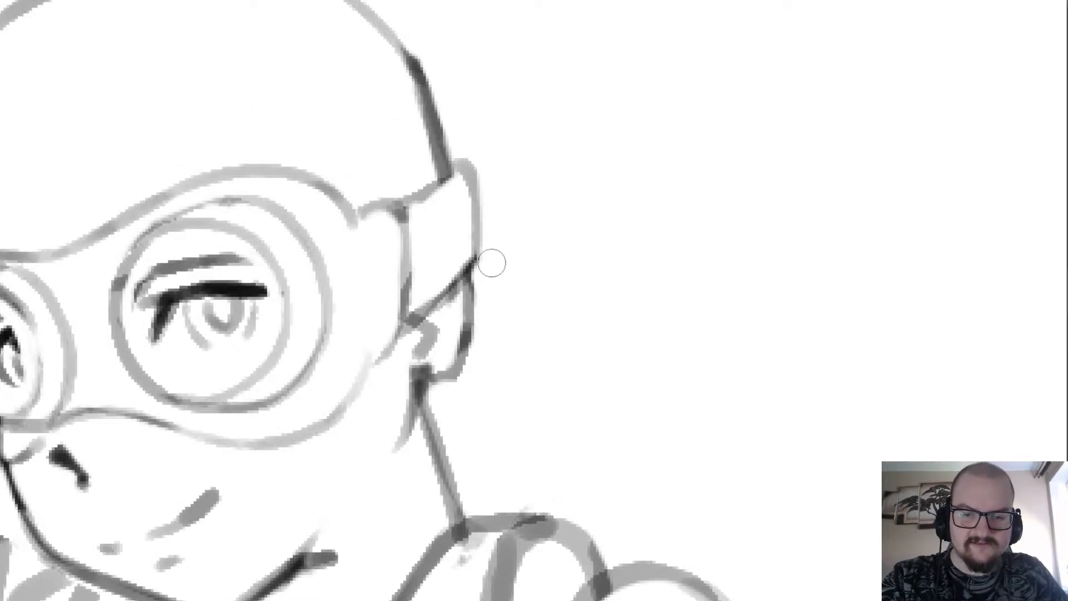
# Review the complete figure, checking the revised face against the body, limbs and shaft.
pyautogui.scroll(-4, 489, 257)
pyautogui.scroll(2, 244, 53)
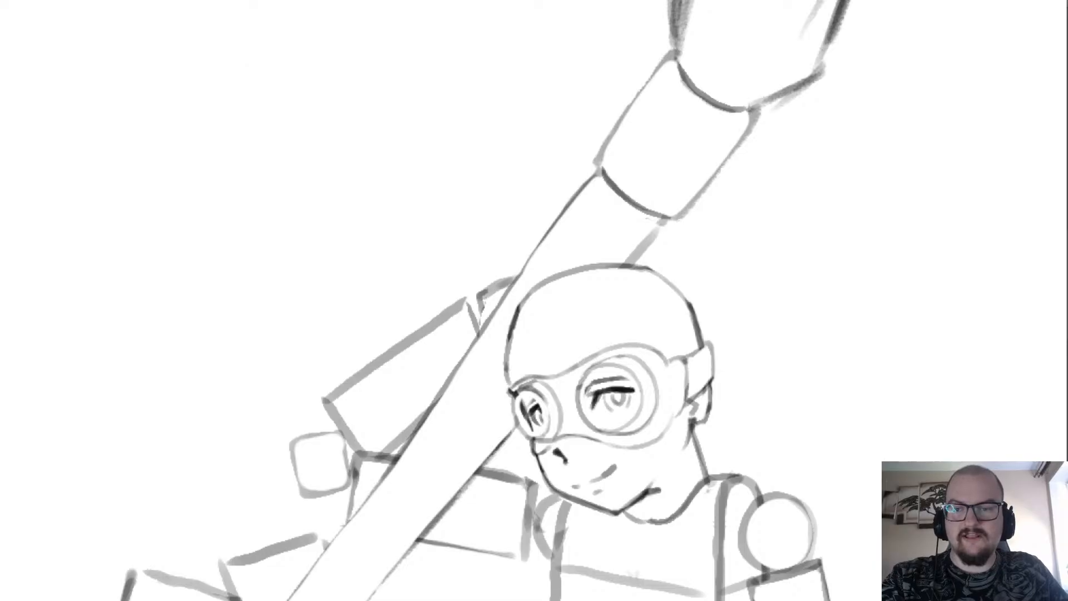
pyautogui.scroll(-3, 189, 73)
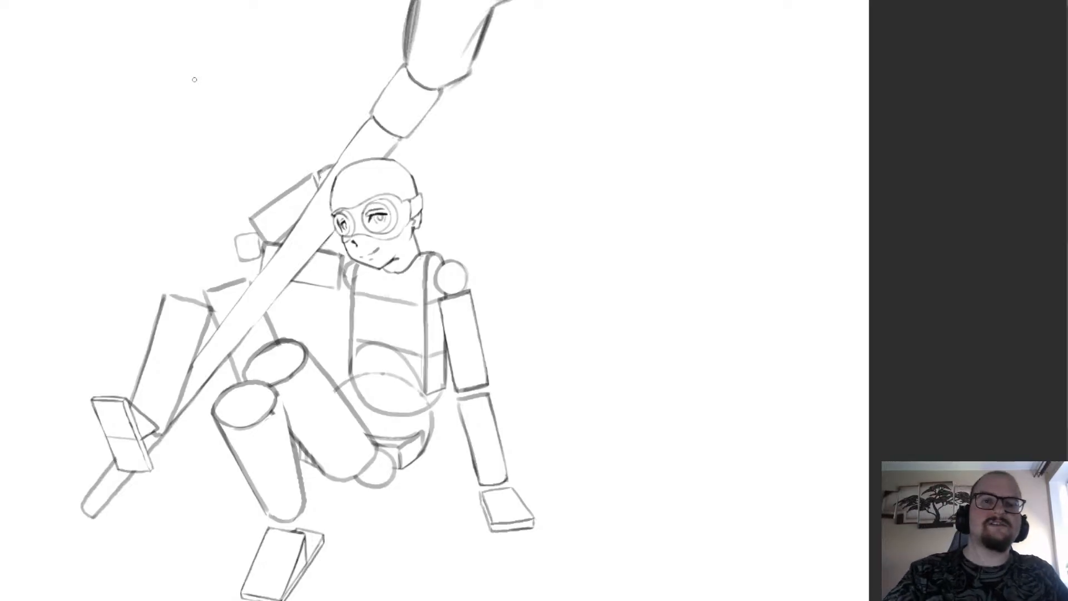
pyautogui.scroll(-2, 473, 187)
pyautogui.scroll(2, 409, 167)
pyautogui.scroll(-2, 426, 305)
pyautogui.scroll(2, 419, 299)
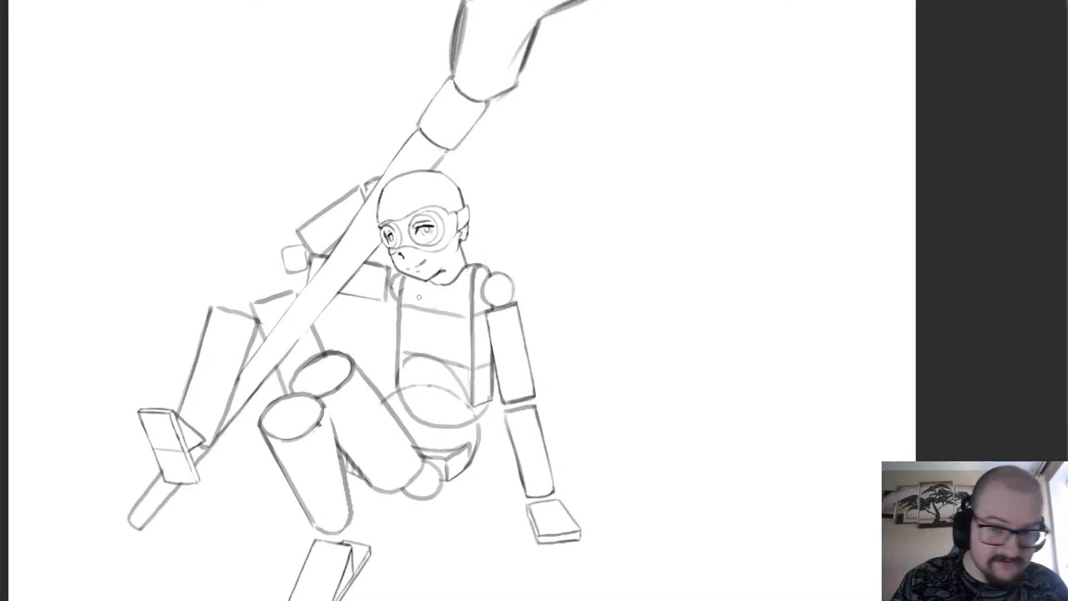
pyautogui.scroll(-1, 419, 297)
pyautogui.scroll(-4, 394, 334)
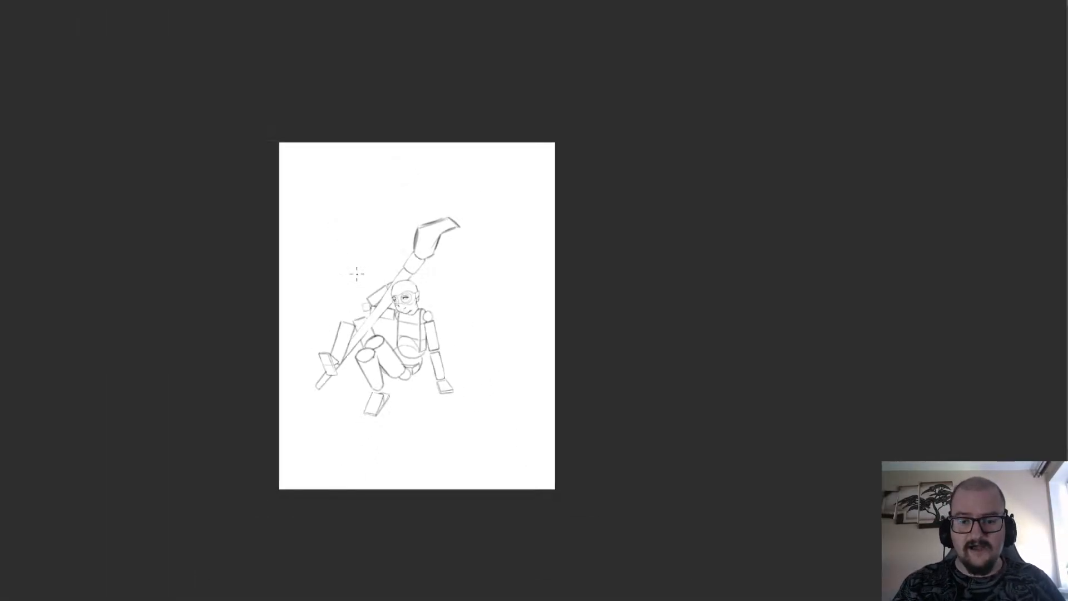
pyautogui.scroll(4, 358, 289)
pyautogui.scroll(-2, 501, 292)
pyautogui.scroll(1, 493, 297)
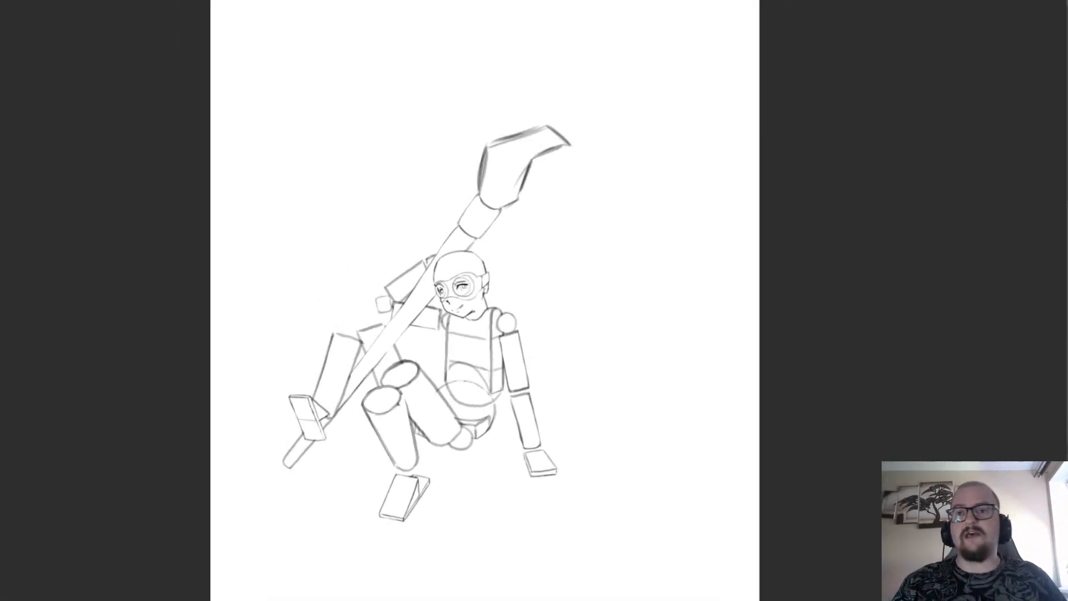